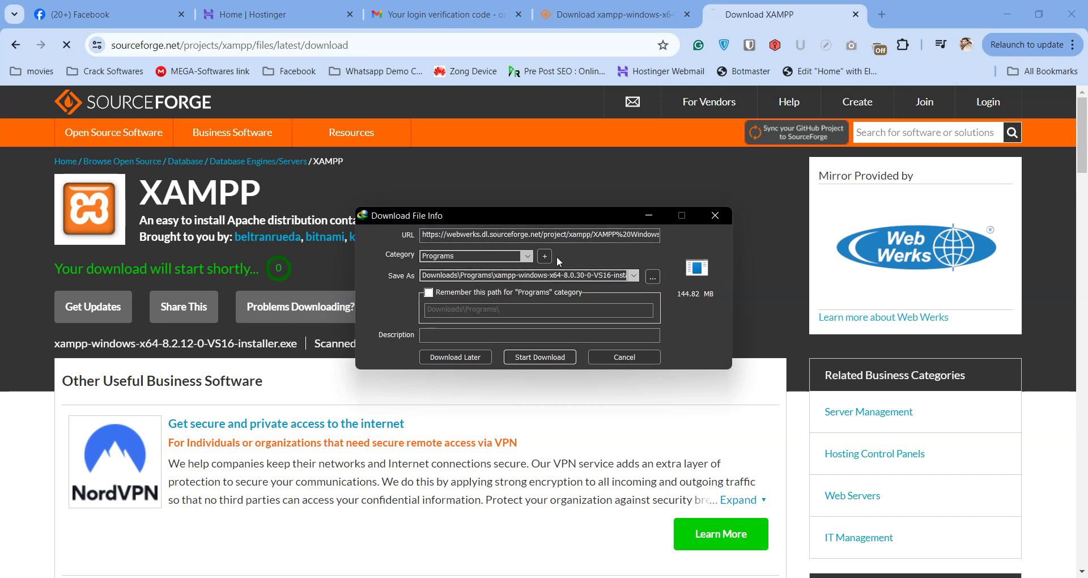
Cancel both IDM XAMPP downloads (8.0.30 and 8.2.12) and close the Download XAMPP page.
{"action": "left_click", "coordinate": [611, 358]}
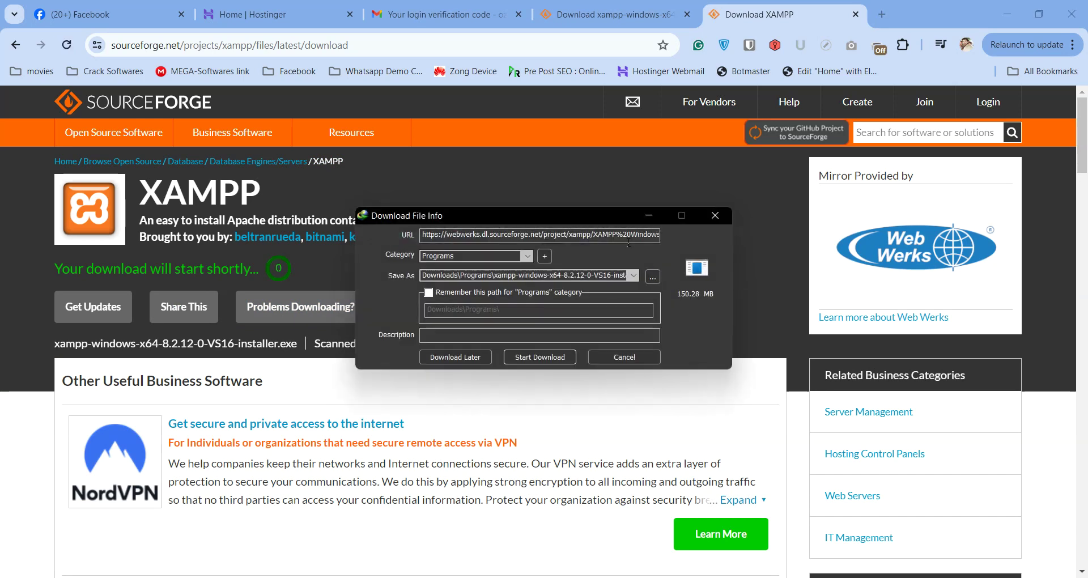
{"action": "left_click", "coordinate": [608, 358]}
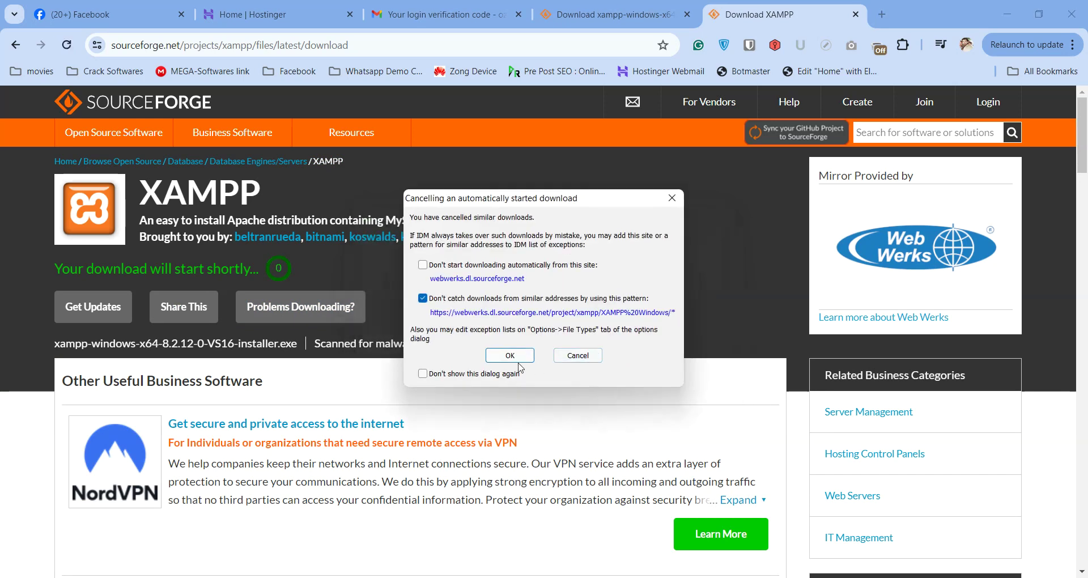
{"action": "left_click", "coordinate": [510, 355]}
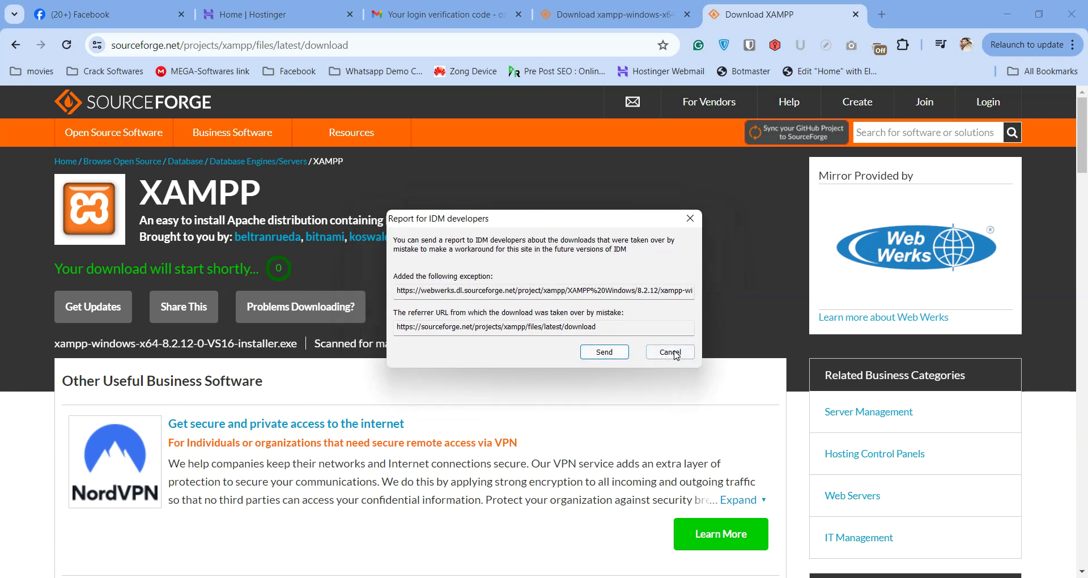
{"action": "left_click", "coordinate": [675, 352]}
{"action": "left_click", "coordinate": [856, 14]}
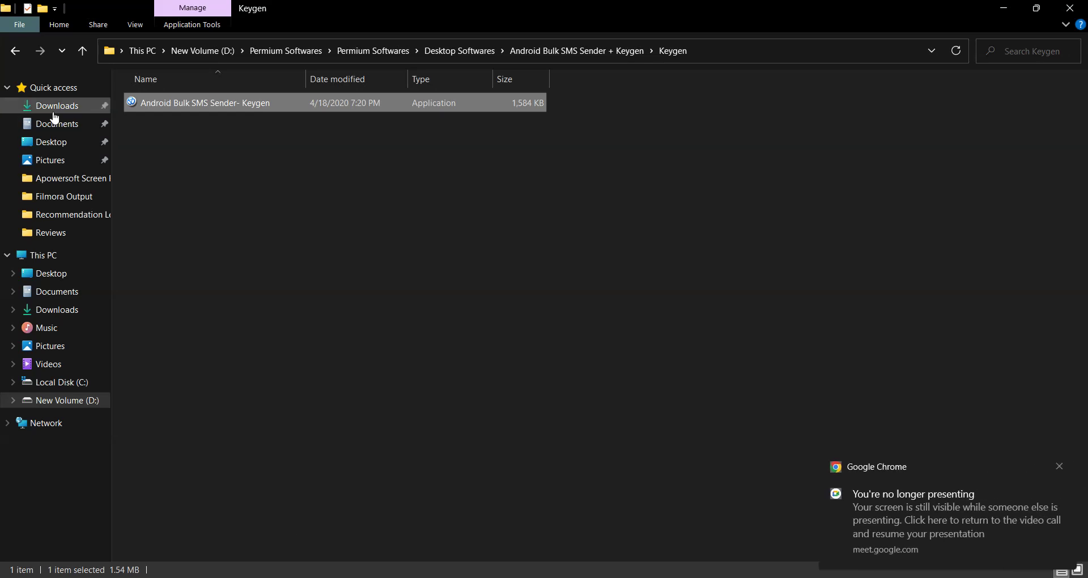
Open the Programs folder inside Downloads in File Explorer.
{"action": "left_click", "coordinate": [55, 112]}
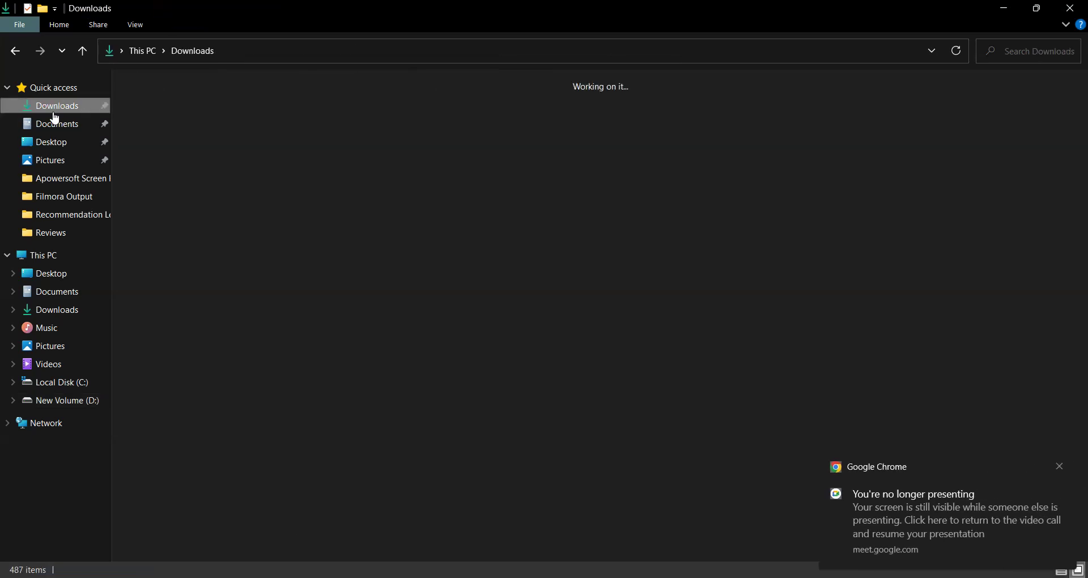
{"action": "double_click", "coordinate": [254, 135]}
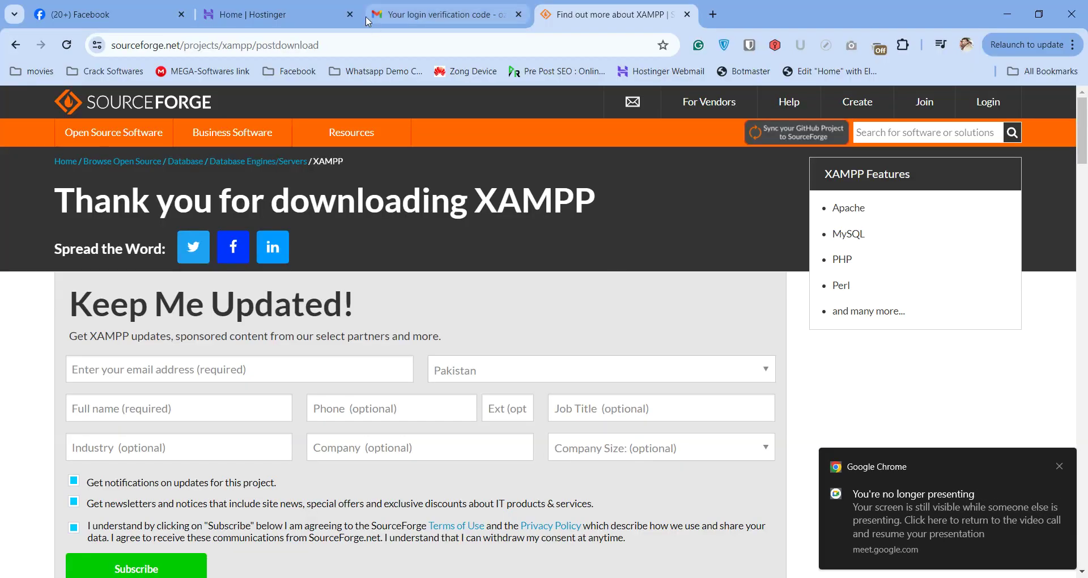
{"action": "left_click", "coordinate": [422, 23]}
Close the gaming-laptops Chrome window and return to the Google Meet call at normal zoom.
{"action": "left_click", "coordinate": [575, 577]}
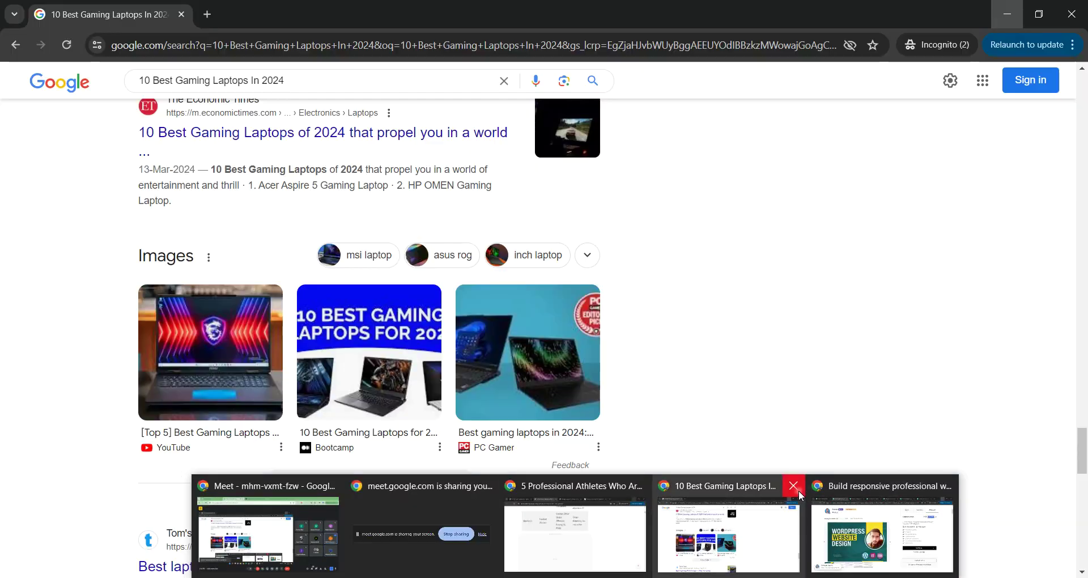
{"action": "left_click", "coordinate": [793, 486]}
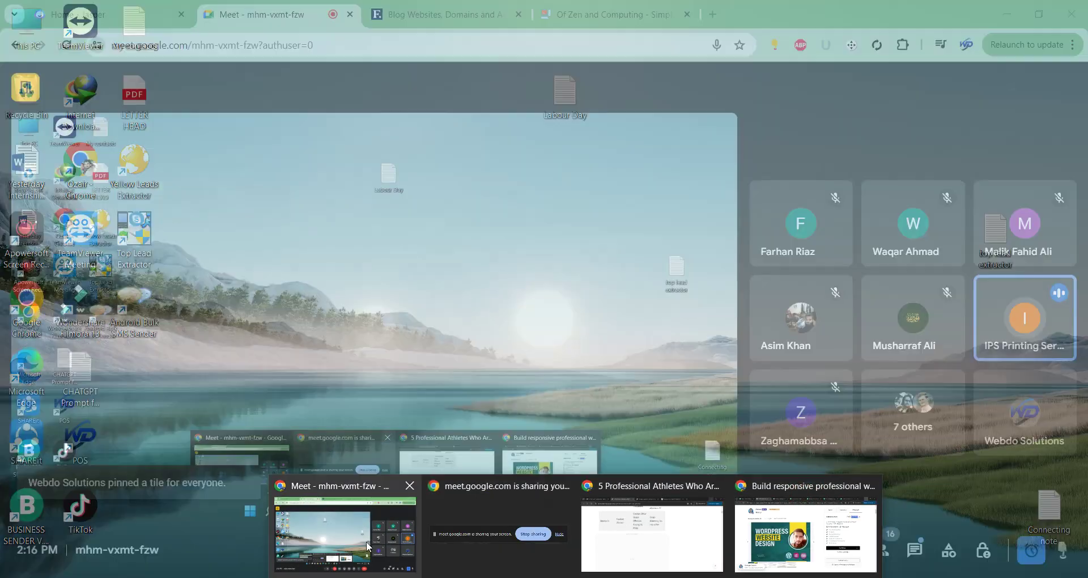
{"action": "left_click", "coordinate": [352, 538]}
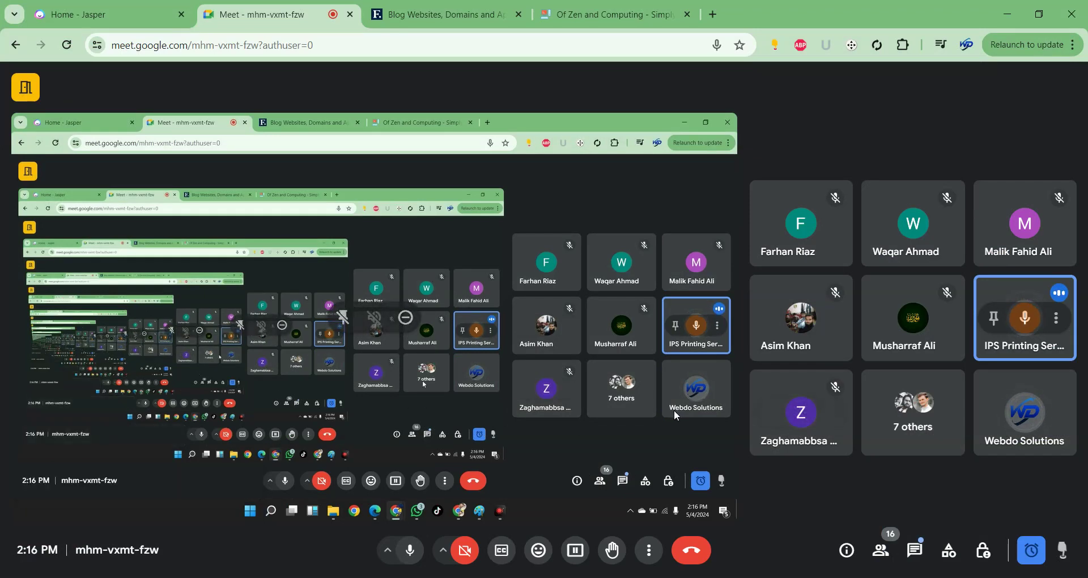
{"action": "key", "text": "ctrl+plus"}
{"action": "key", "text": "ctrl+plus"}
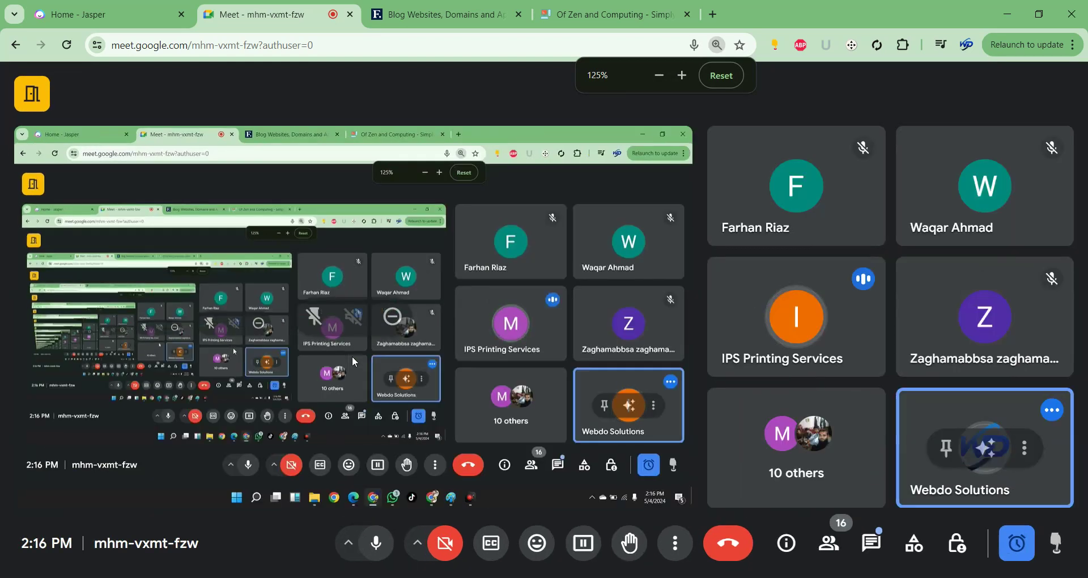
{"action": "key", "text": "ctrl+minus"}
{"action": "key", "text": "ctrl+minus"}
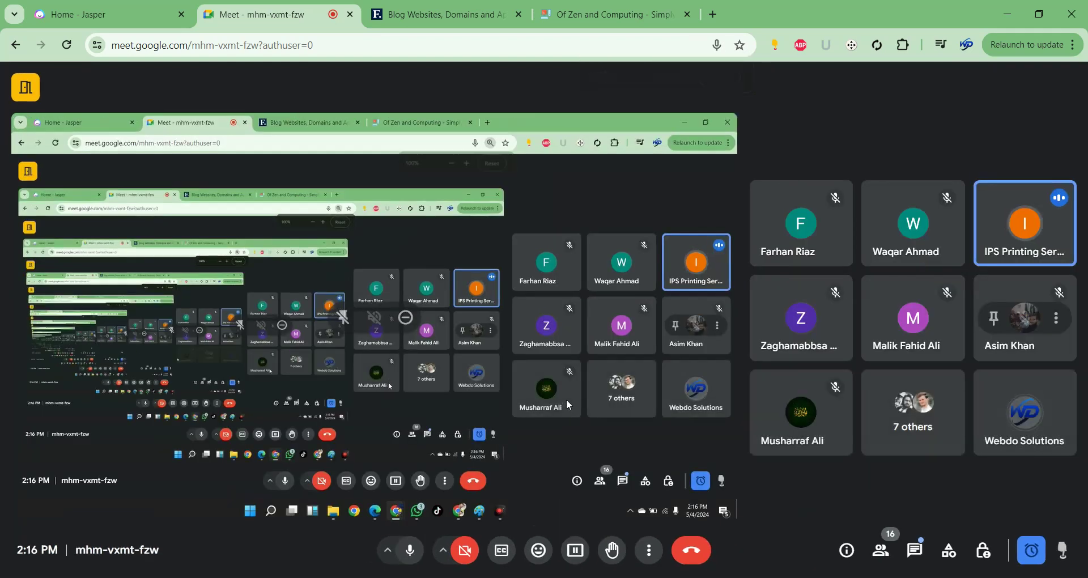
{"action": "key", "text": "ctrl+plus"}
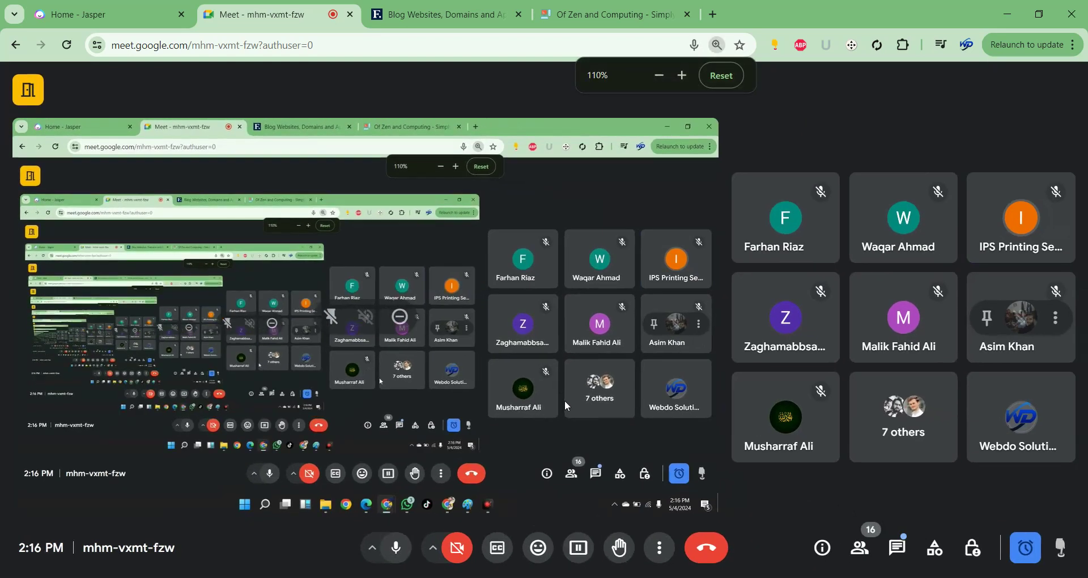
{"action": "key", "text": "ctrl+minus"}
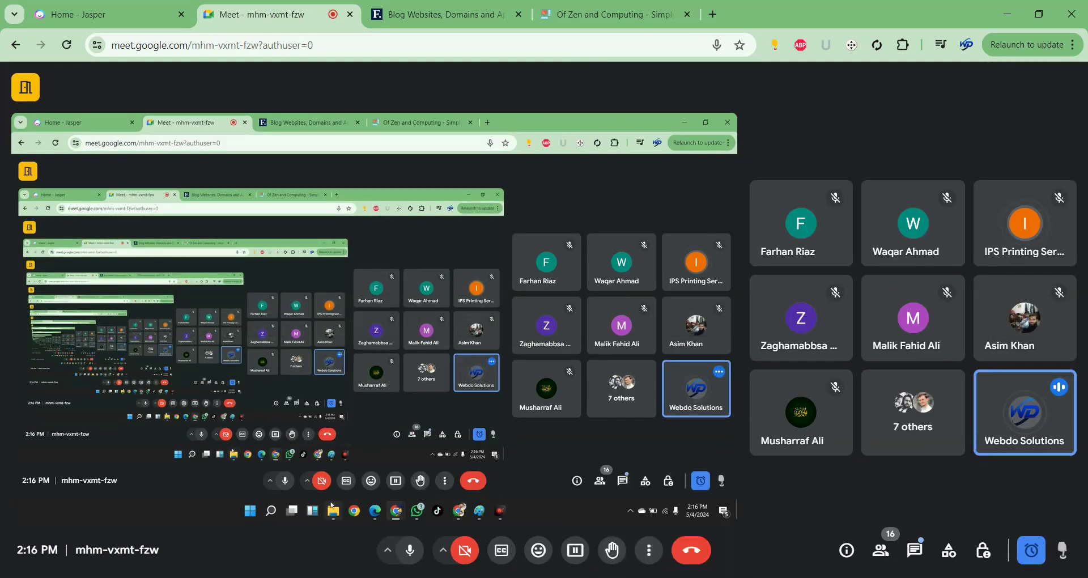
Bring the Downloads\Programs folder window back to the front.
{"action": "key", "text": "super+e"}
{"action": "key", "text": "alt+F4"}
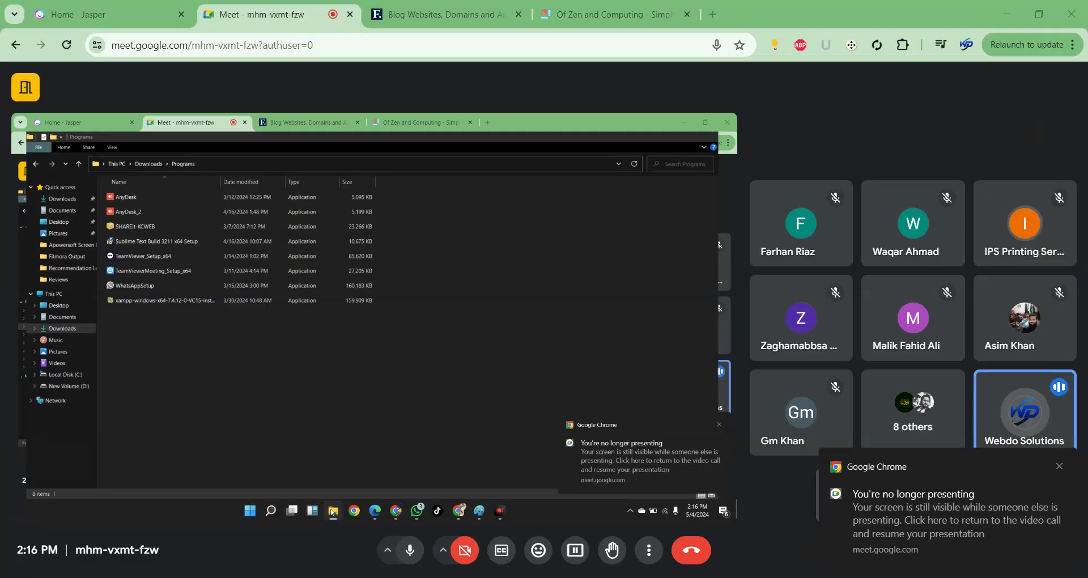
{"action": "key", "text": "super+e"}
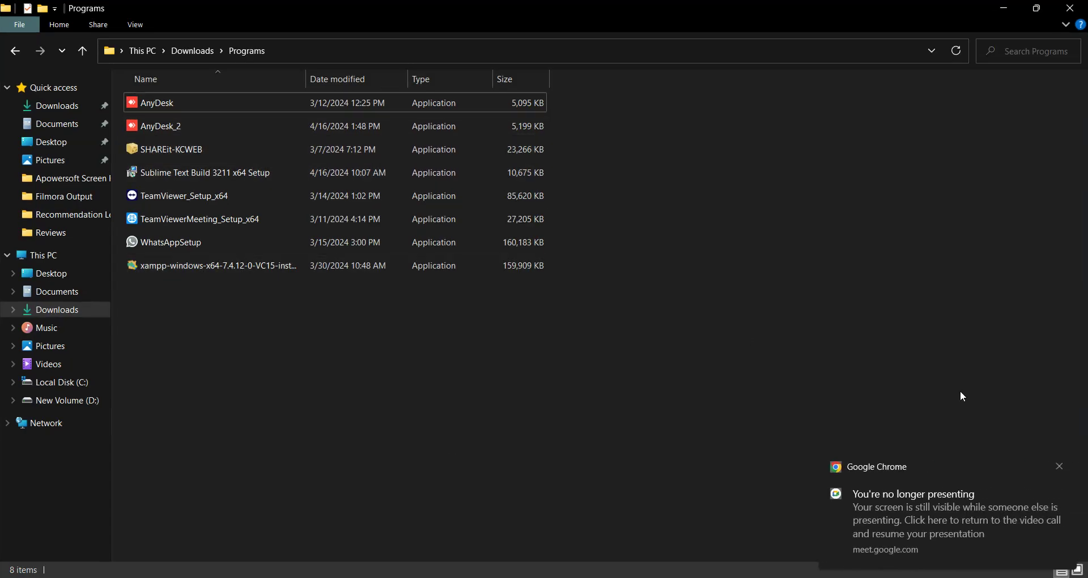
Launch xampp-windows-x64-7.4.12-0-VC15-installer, dismiss the UAC warning, then abort the setup wizard.
{"action": "left_click", "coordinate": [1059, 468]}
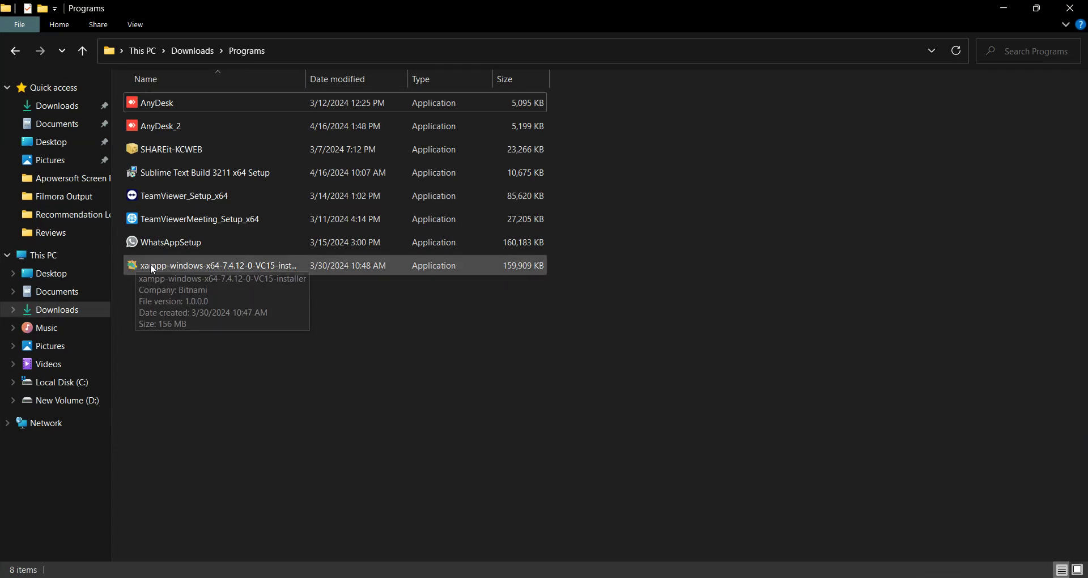
{"action": "double_click", "coordinate": [196, 267]}
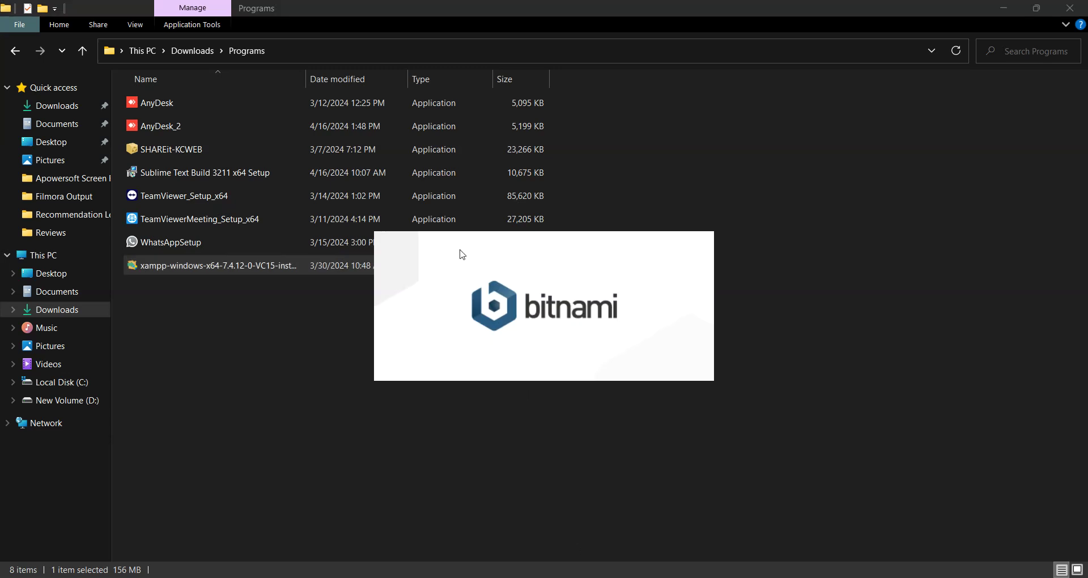
{"action": "left_click", "coordinate": [545, 315]}
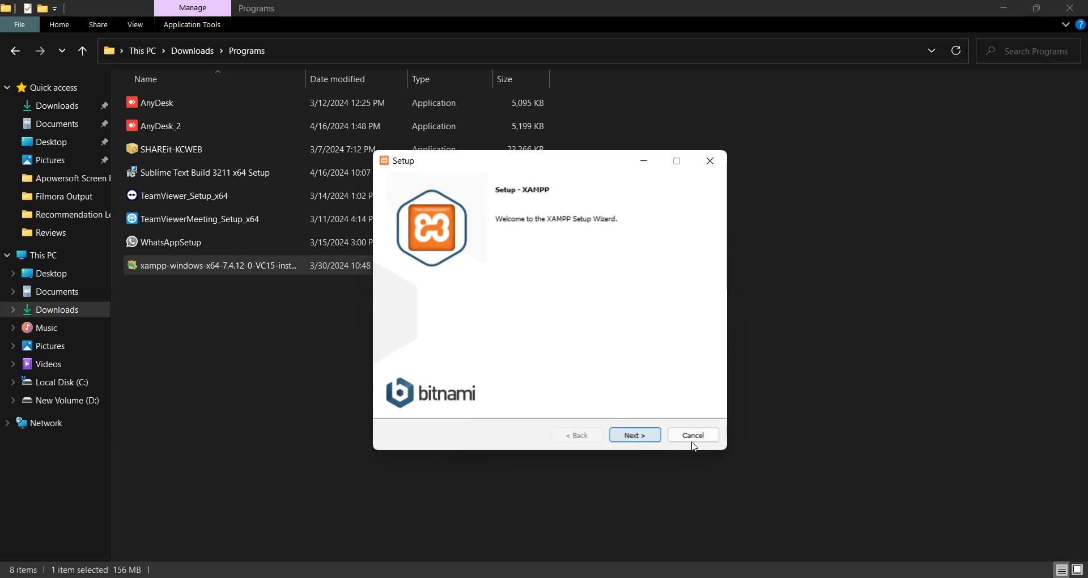
{"action": "left_click", "coordinate": [701, 439]}
{"action": "left_click", "coordinate": [517, 311]}
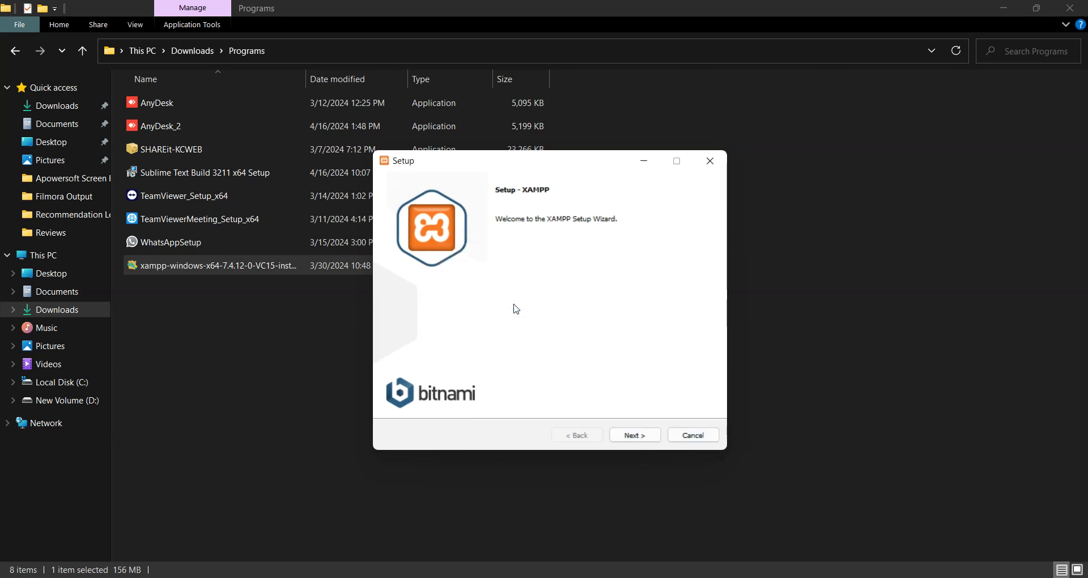
Search 'xam' in Windows search and launch XAMPP Control Panel v3.2.4.
{"action": "left_click", "coordinate": [494, 575]}
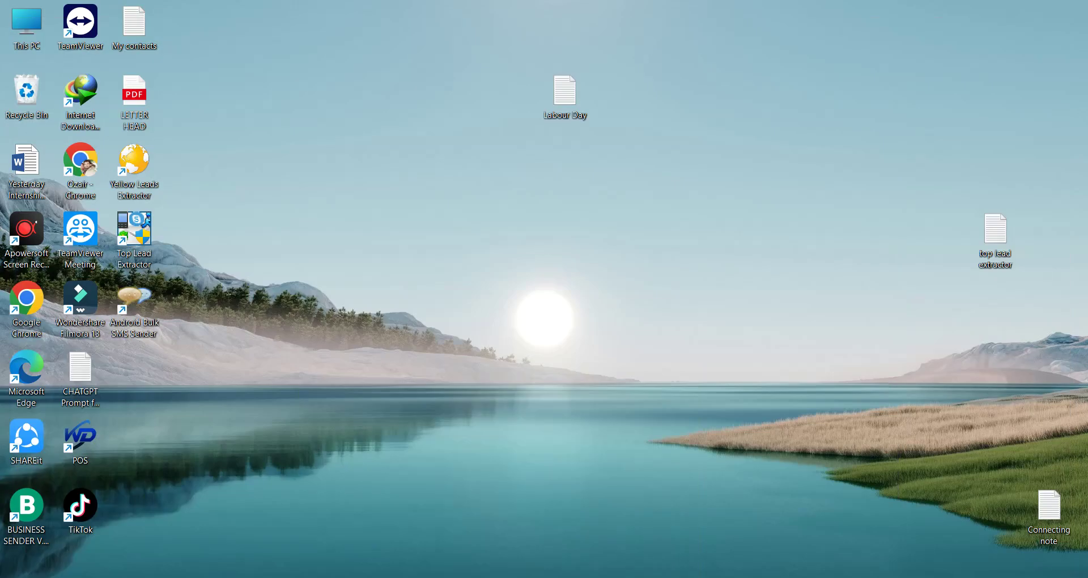
{"action": "key", "text": "super+s"}
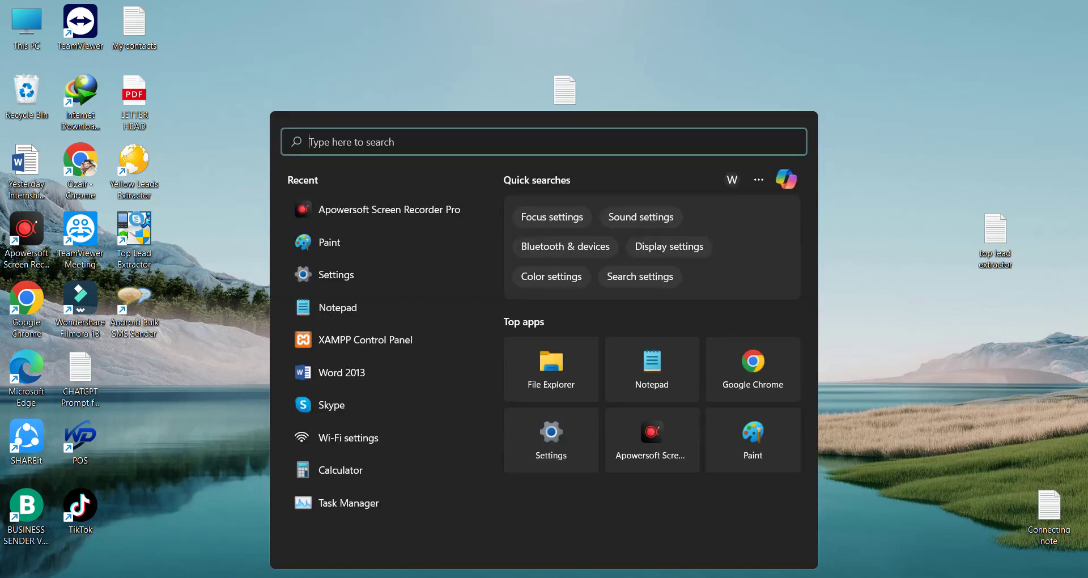
{"action": "type", "text": "xam"}
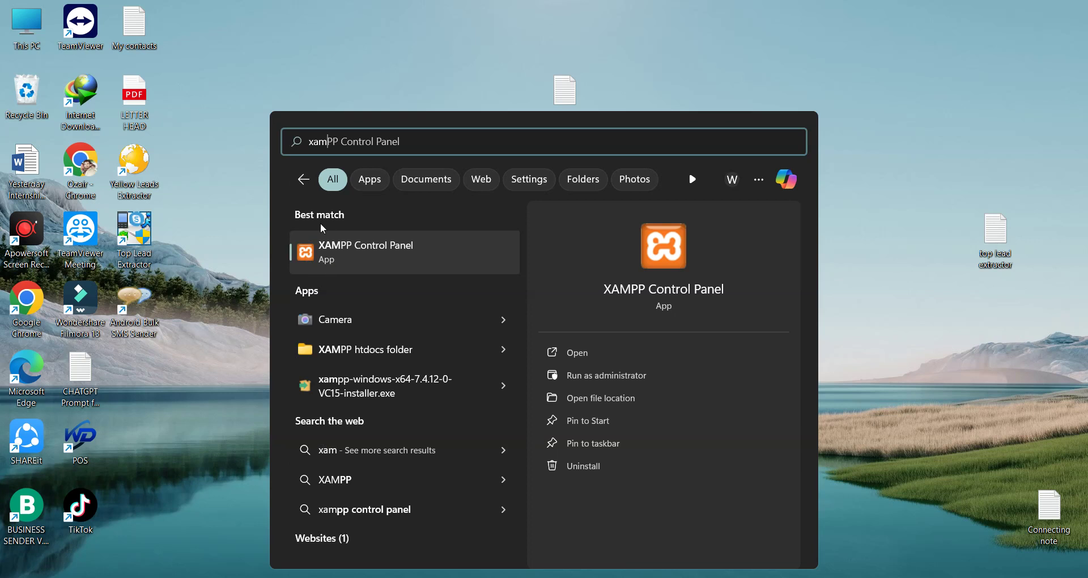
{"action": "left_click", "coordinate": [416, 258]}
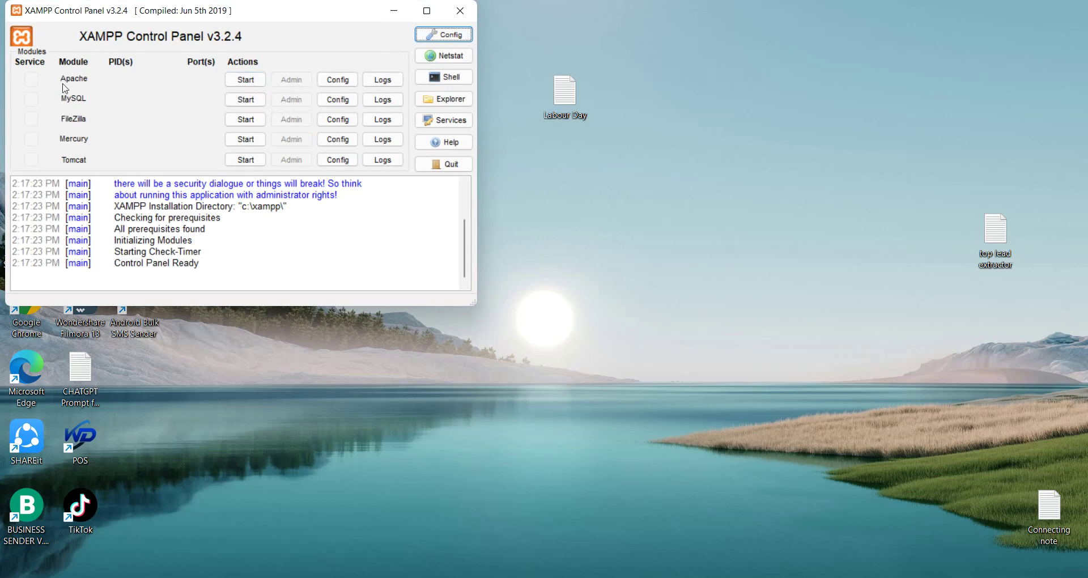
Start Apache on ports 80/443 and MySQL on 3306, retrying MySQL, then minimize the panel.
{"action": "left_click_drag", "start_coordinate": [252, 21], "coordinate": [440, 61]}
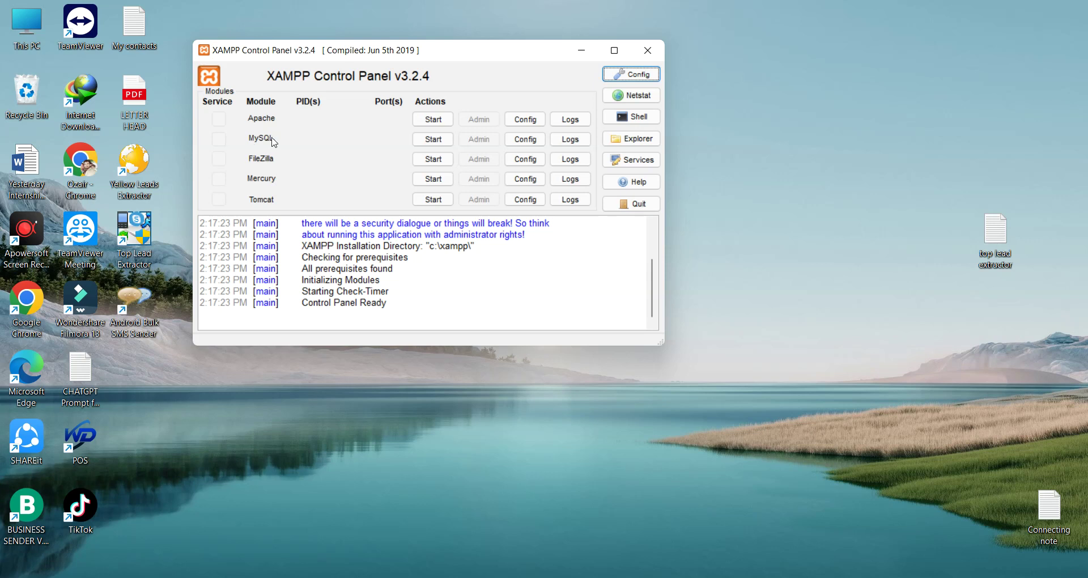
{"action": "left_click", "coordinate": [437, 121]}
{"action": "left_click", "coordinate": [440, 139]}
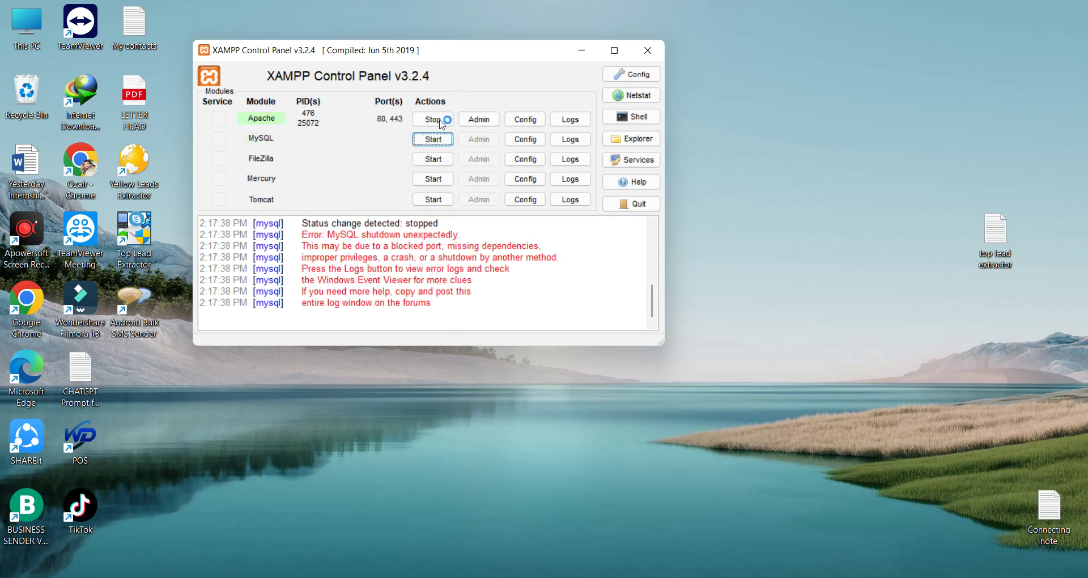
{"action": "left_click", "coordinate": [434, 142]}
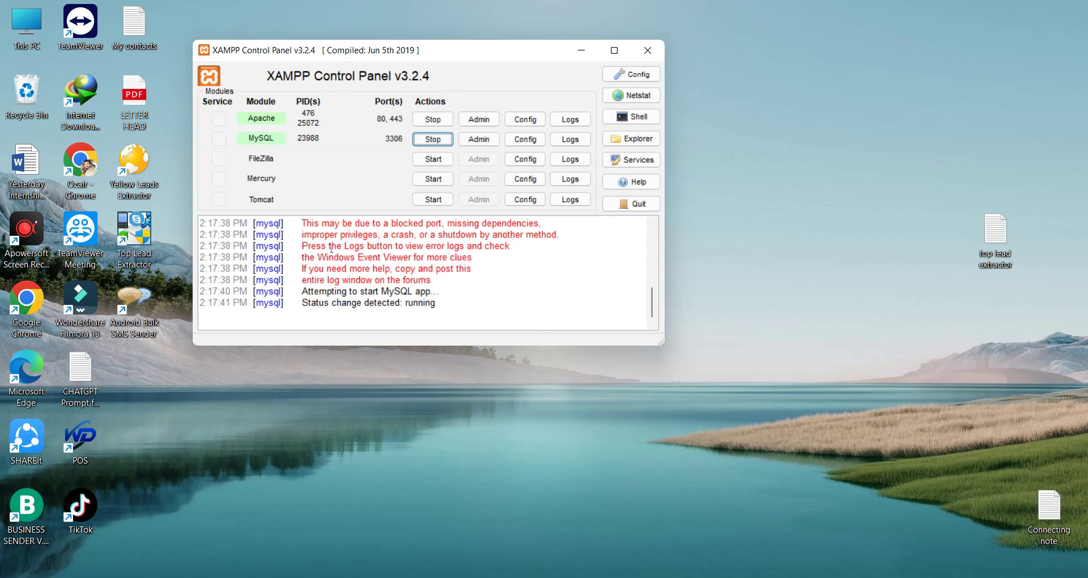
{"action": "scroll", "coordinate": [374, 310], "scroll_direction": "up", "scroll_amount": 10}
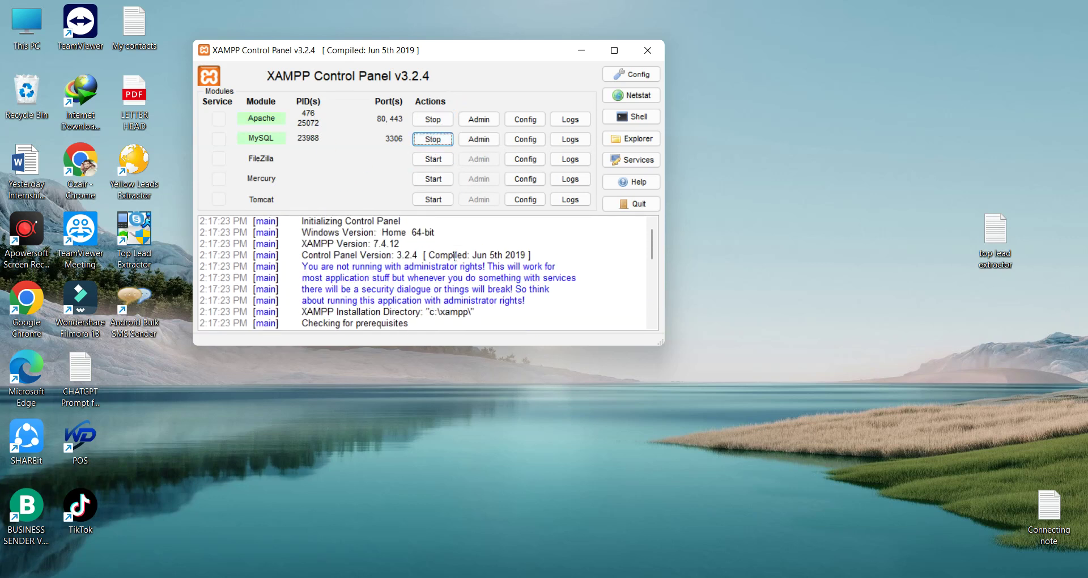
{"action": "left_click", "coordinate": [582, 50]}
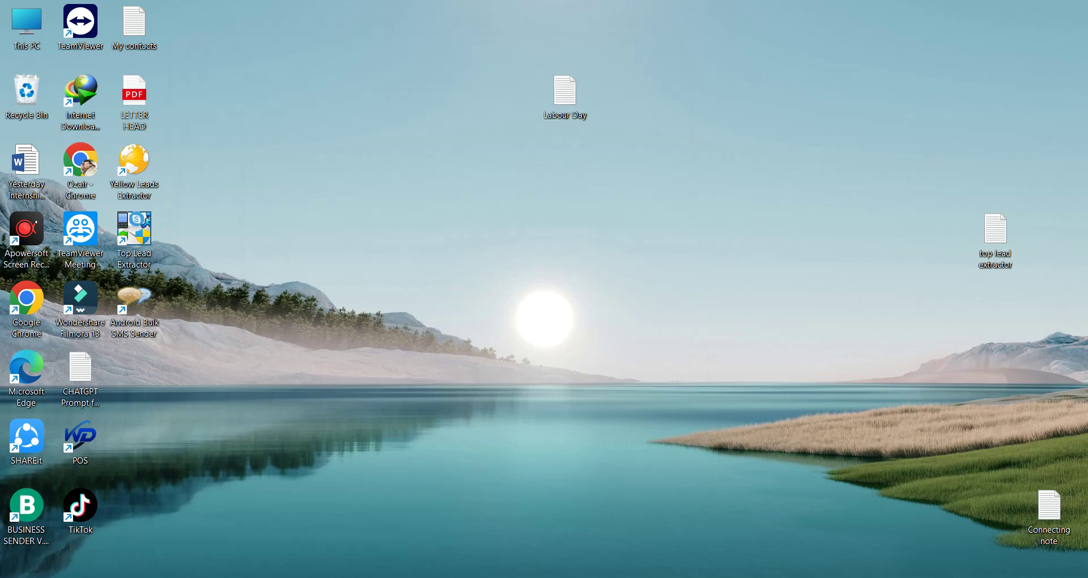
{"action": "key", "text": "alt+Tab"}
Load localhost in a new Chrome tab to show the XAMPP 7.4.12 welcome dashboard.
{"action": "left_click", "coordinate": [717, 23]}
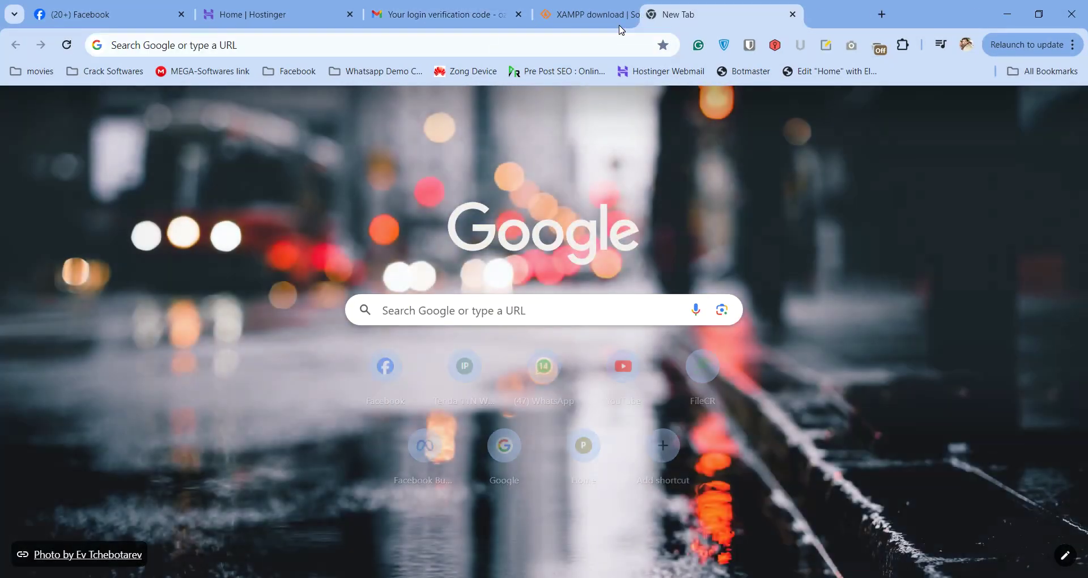
{"action": "left_click", "coordinate": [807, 50]}
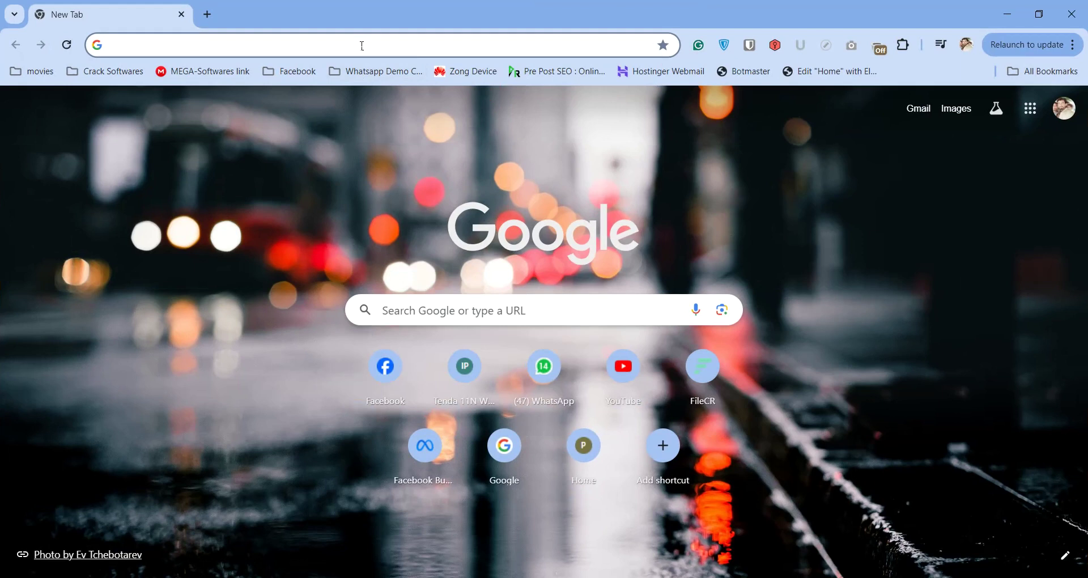
{"action": "left_click", "coordinate": [363, 46]}
{"action": "type", "text": "localhost"}
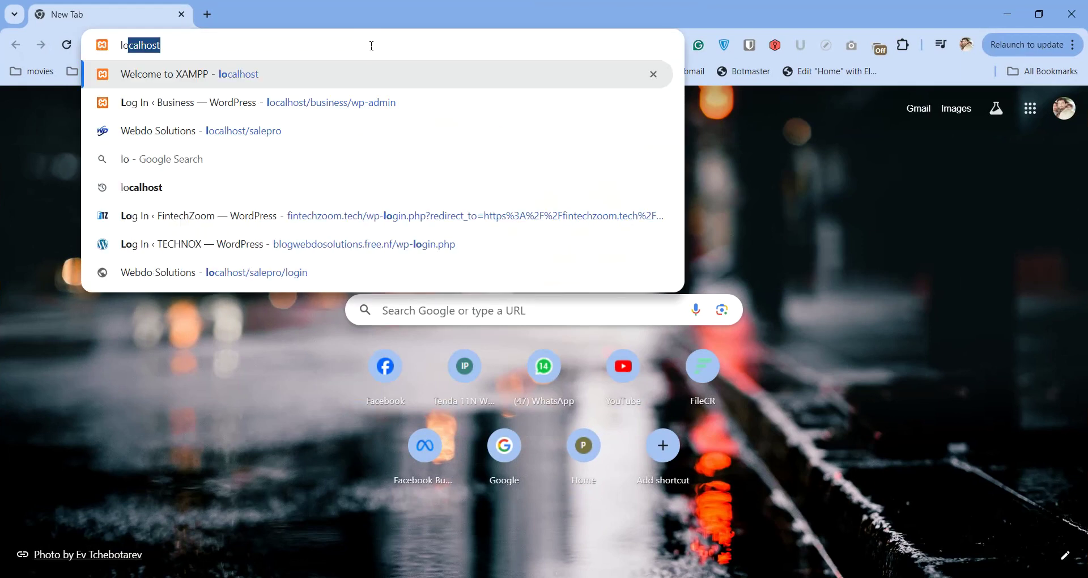
{"action": "key", "text": "Return"}
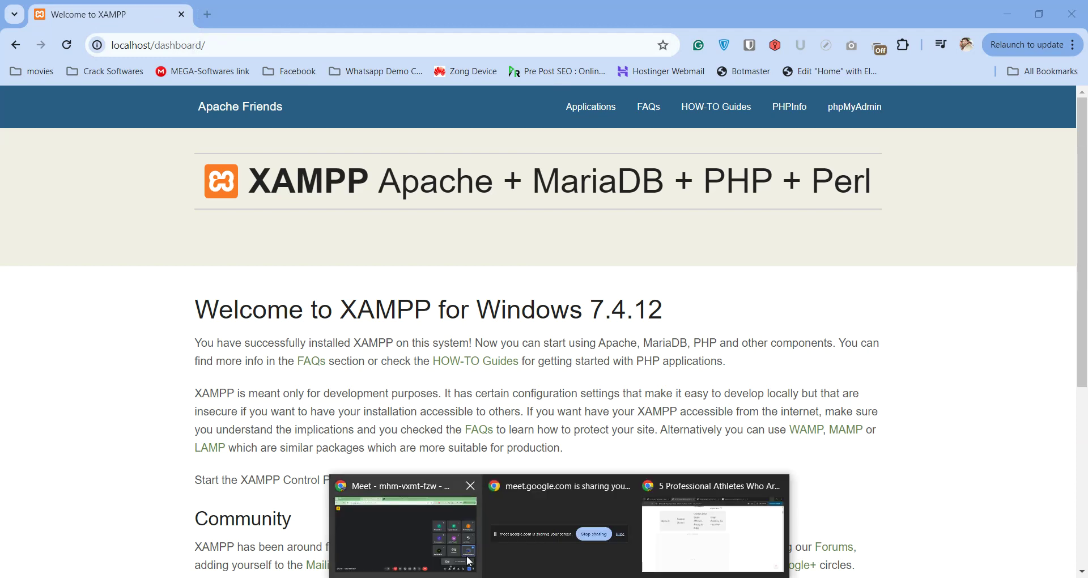
{"action": "left_click", "coordinate": [406, 527]}
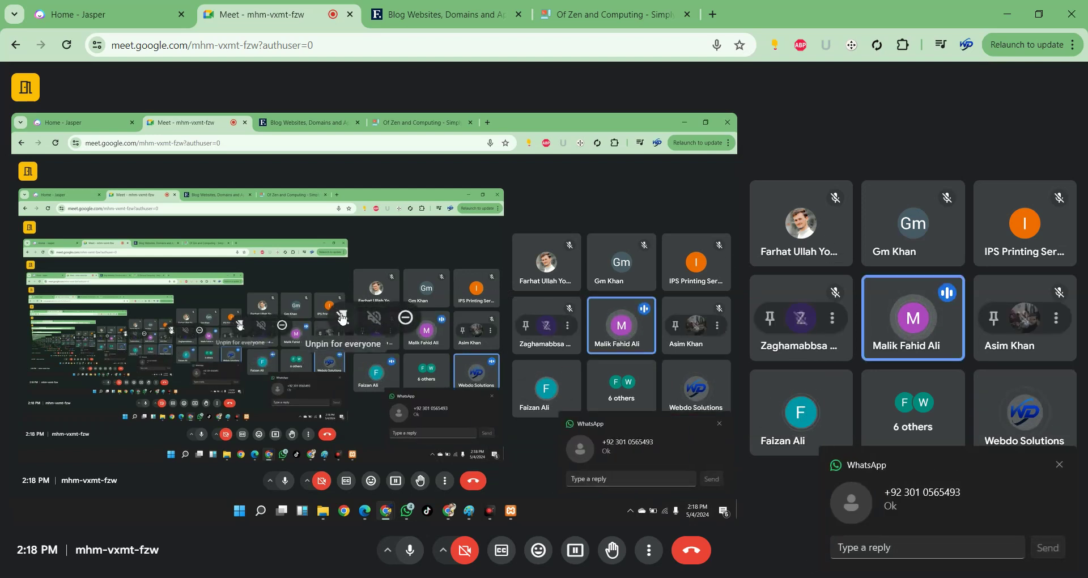
Minimize the Google Meet call window to reveal the localhost XAMPP dashboard.
{"action": "mouse_move", "coordinate": [912, 327]}
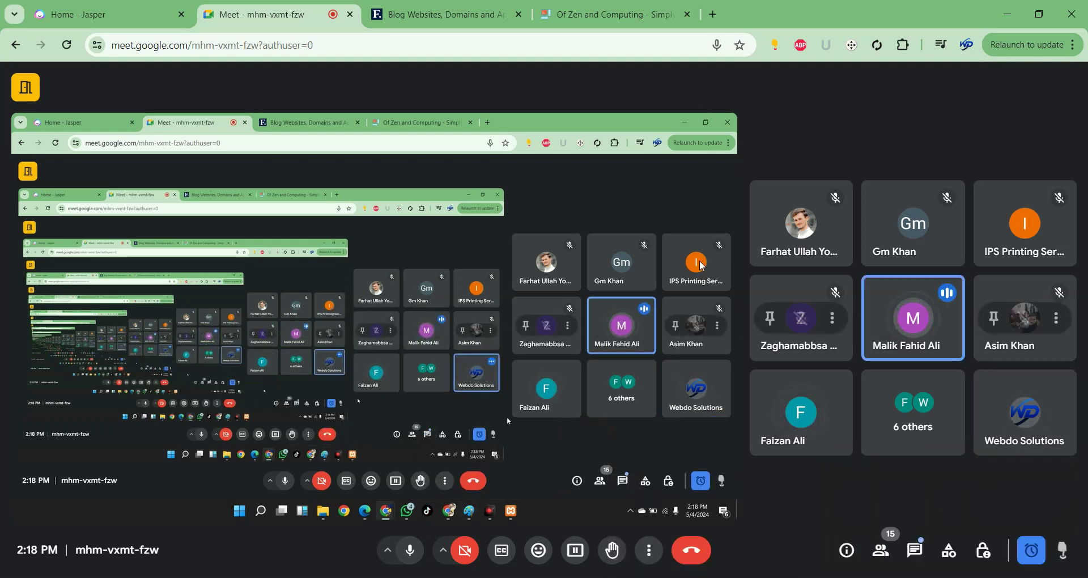
{"action": "left_click", "coordinate": [1008, 14]}
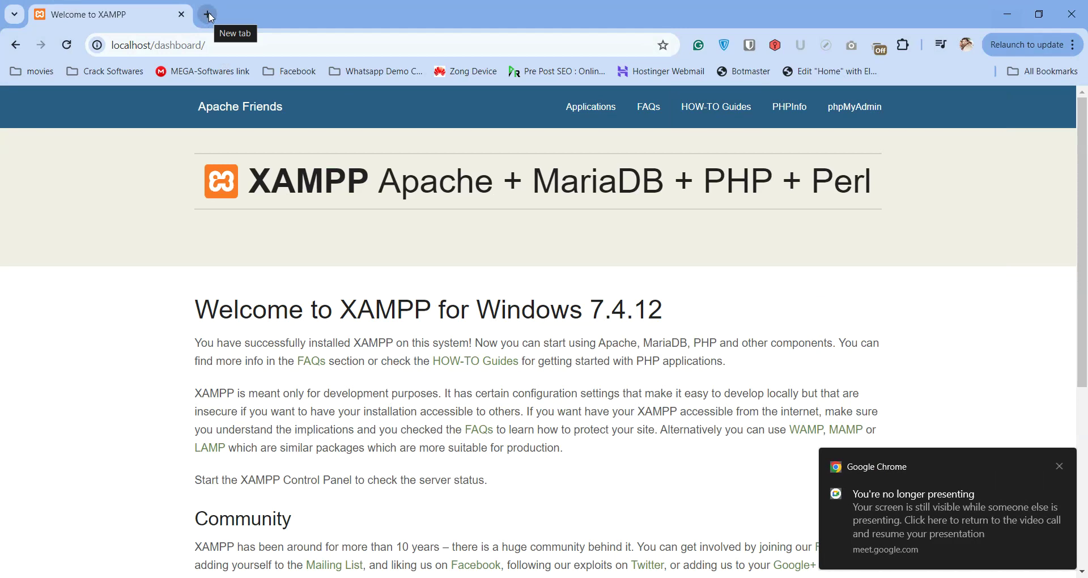
Search 'wordpress download' in a new tab and open the WordPress.org download page.
{"action": "left_click", "coordinate": [208, 14]}
{"action": "left_click", "coordinate": [230, 44]}
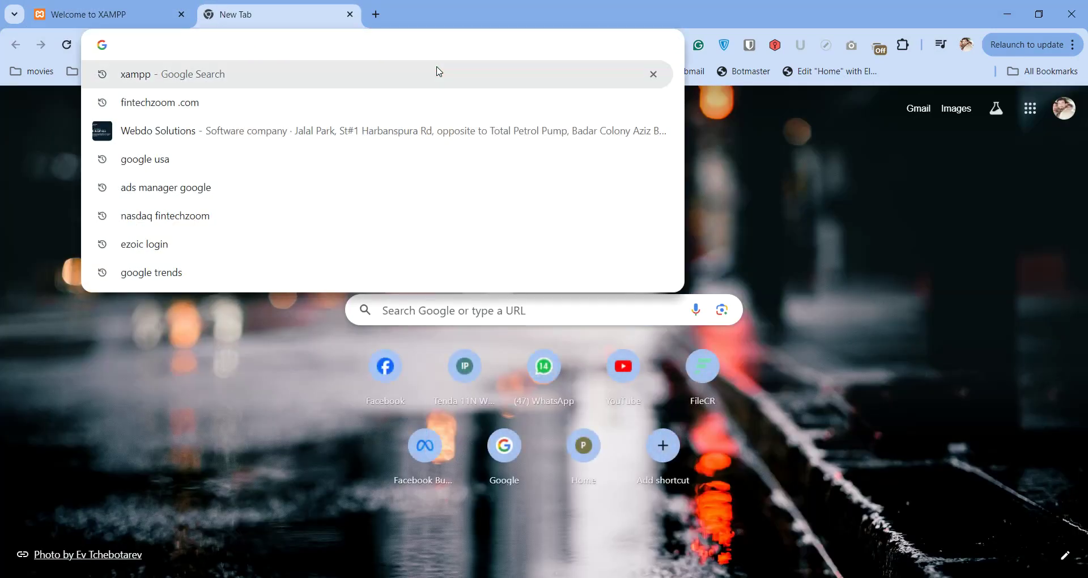
{"action": "type", "text": "wordpress"}
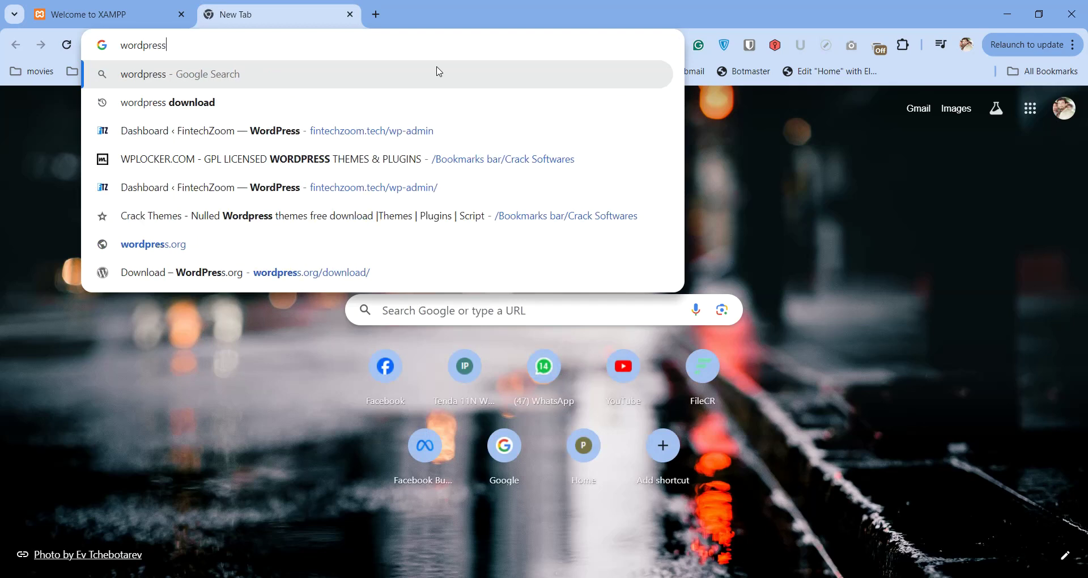
{"action": "key", "text": "Down"}
{"action": "key", "text": "Return"}
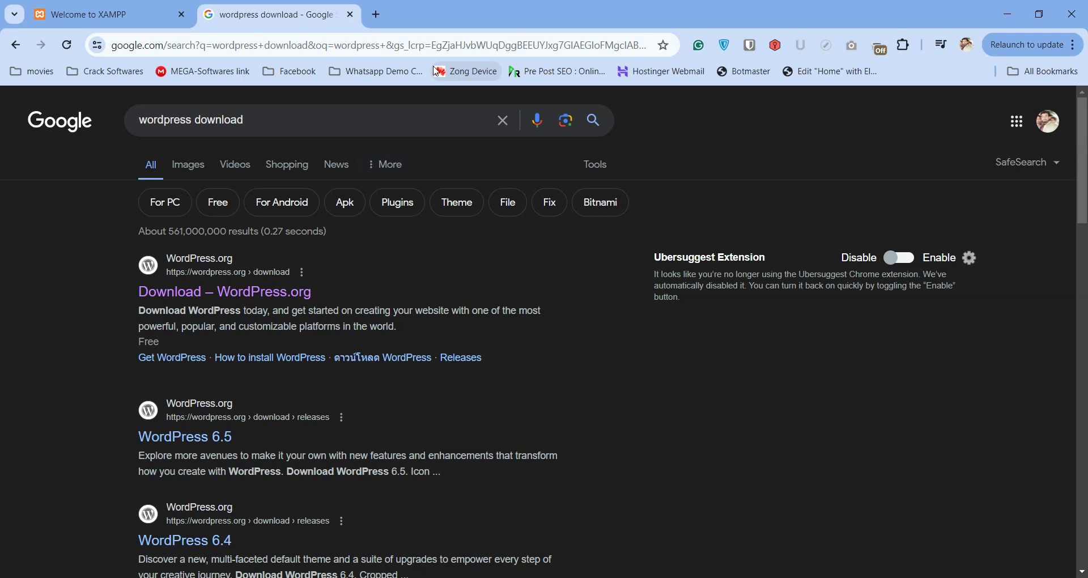
{"action": "left_click", "coordinate": [184, 305]}
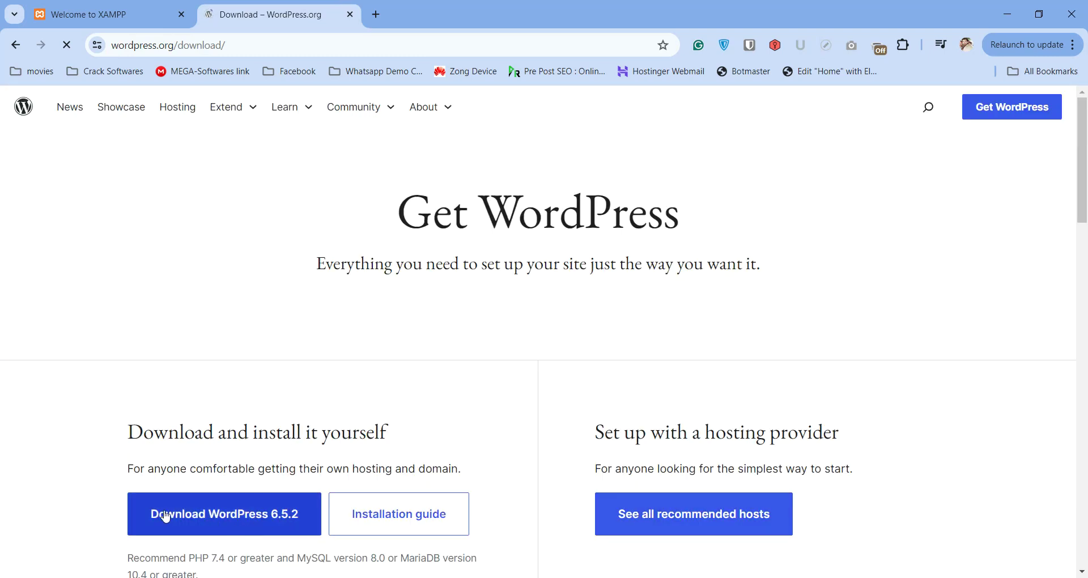
Download WordPress 6.5.2, skip the duplicate IDM download, and close the thank-you popup.
{"action": "left_click", "coordinate": [195, 514]}
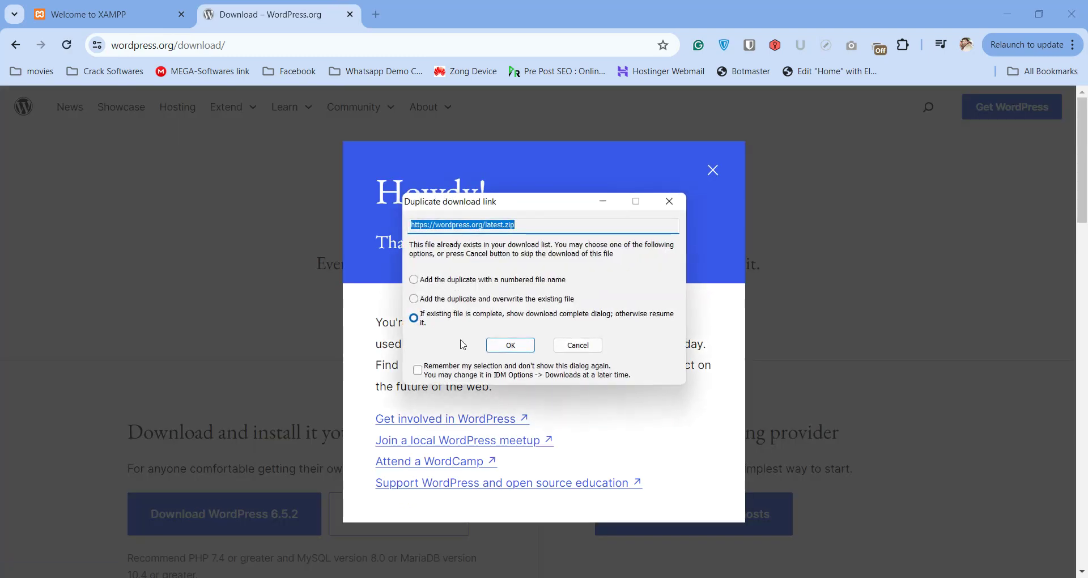
{"action": "left_click", "coordinate": [578, 345]}
{"action": "left_click", "coordinate": [713, 170]}
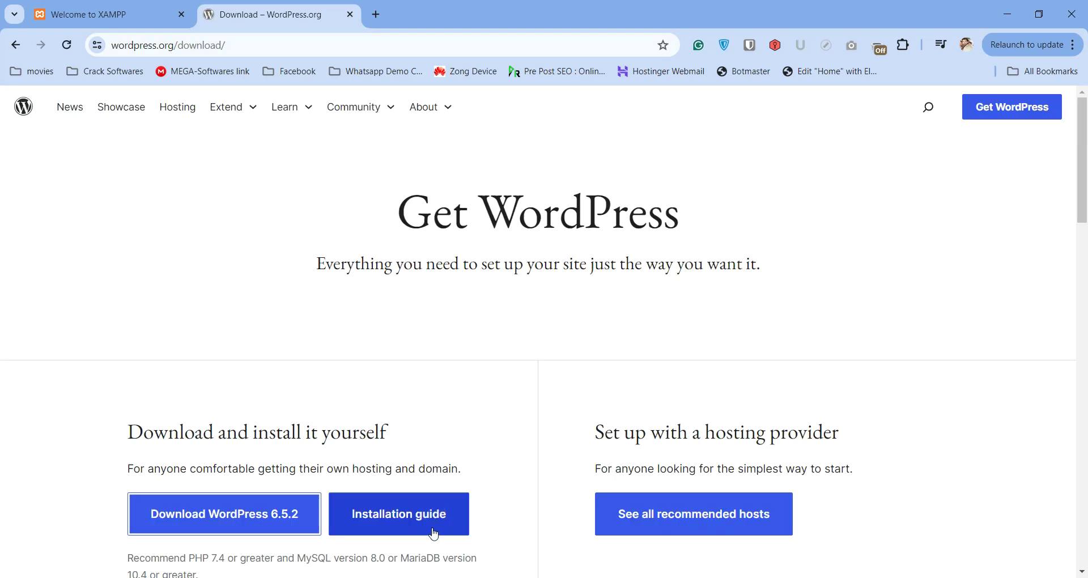
{"action": "left_click", "coordinate": [440, 567]}
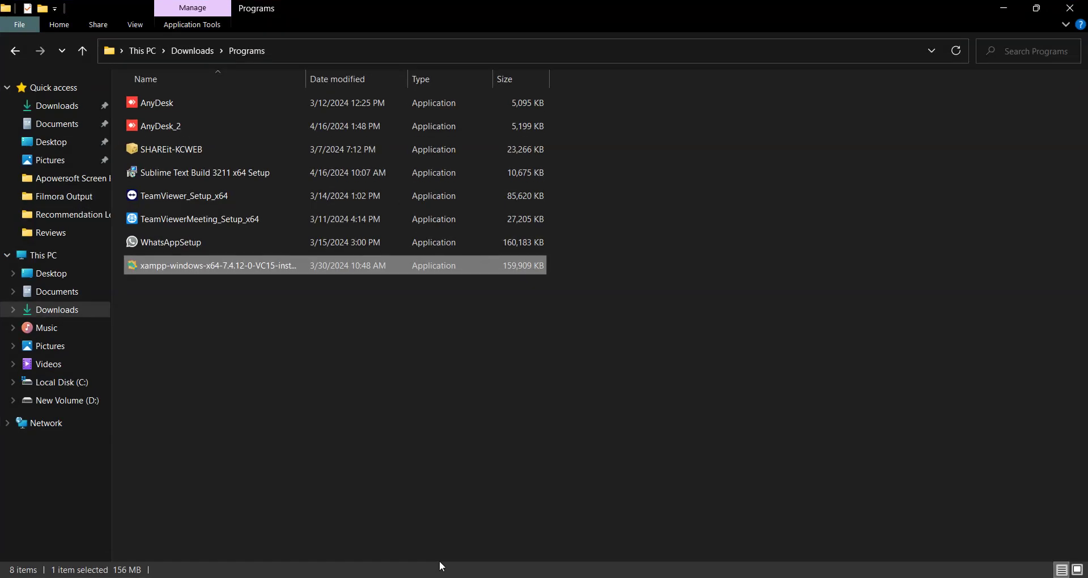
Browse to the Downloads\Compressed folder and dismiss the WhatsApp notification.
{"action": "left_click", "coordinate": [70, 106]}
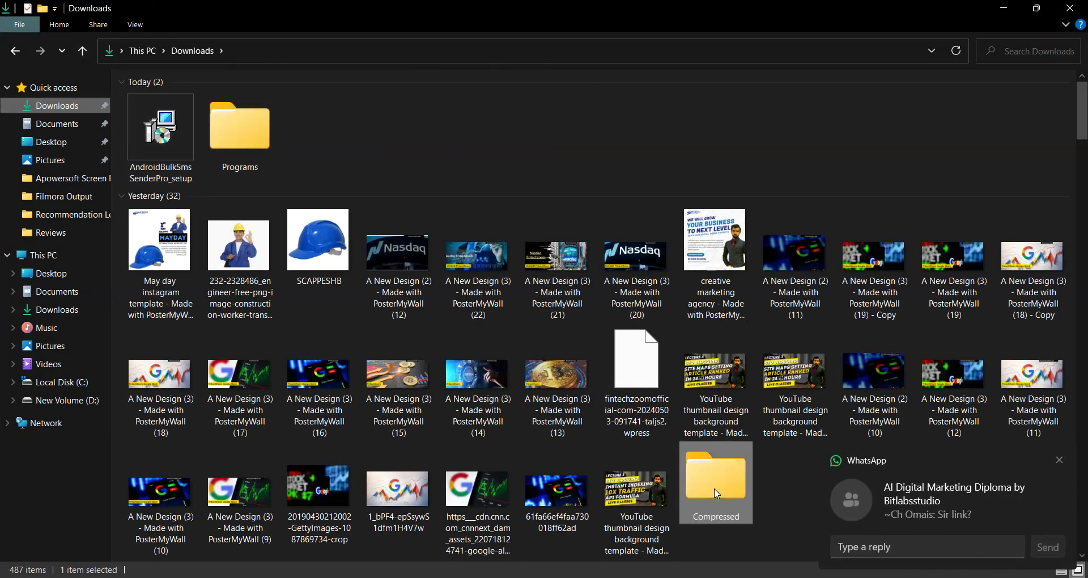
{"action": "double_click", "coordinate": [717, 493]}
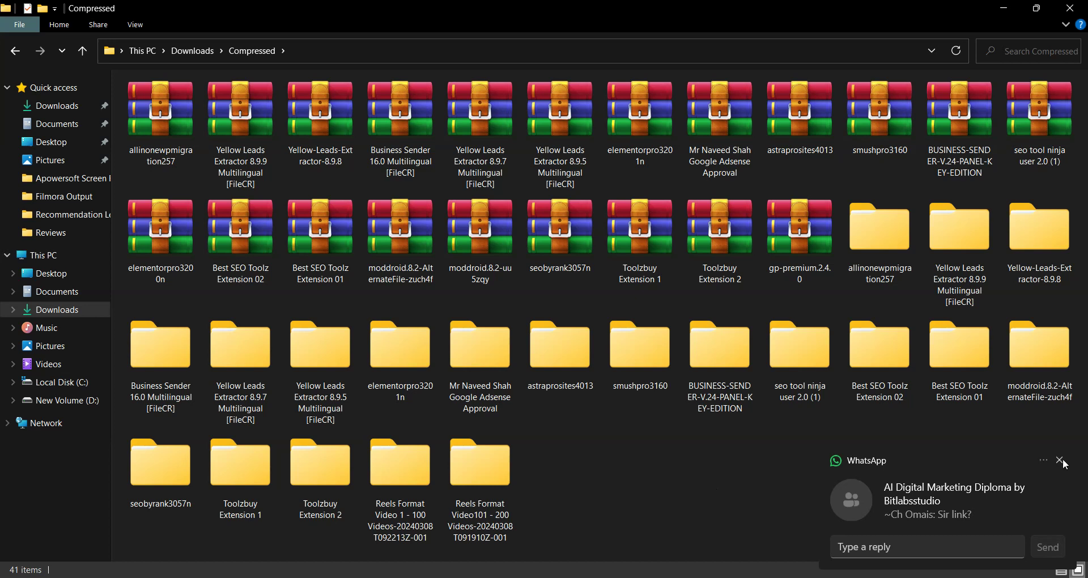
{"action": "left_click", "coordinate": [1060, 460]}
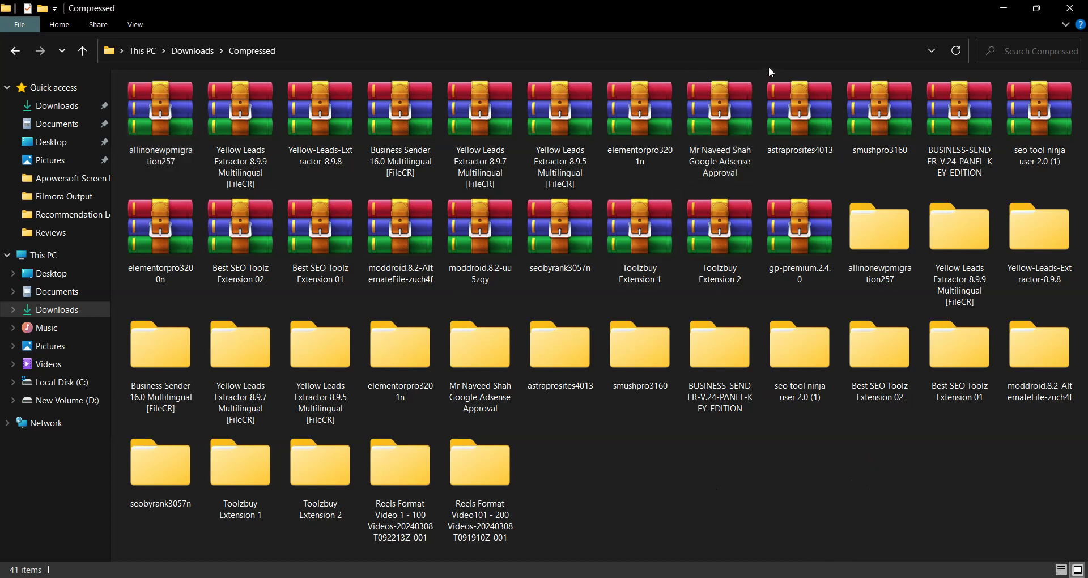
{"action": "left_click", "coordinate": [727, 104]}
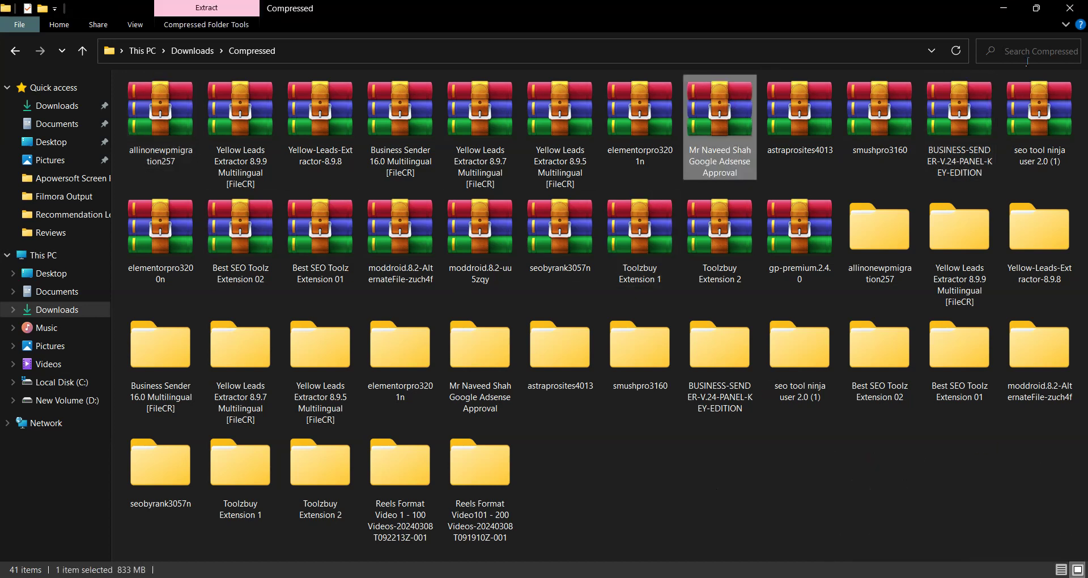
{"action": "left_click", "coordinate": [996, 10]}
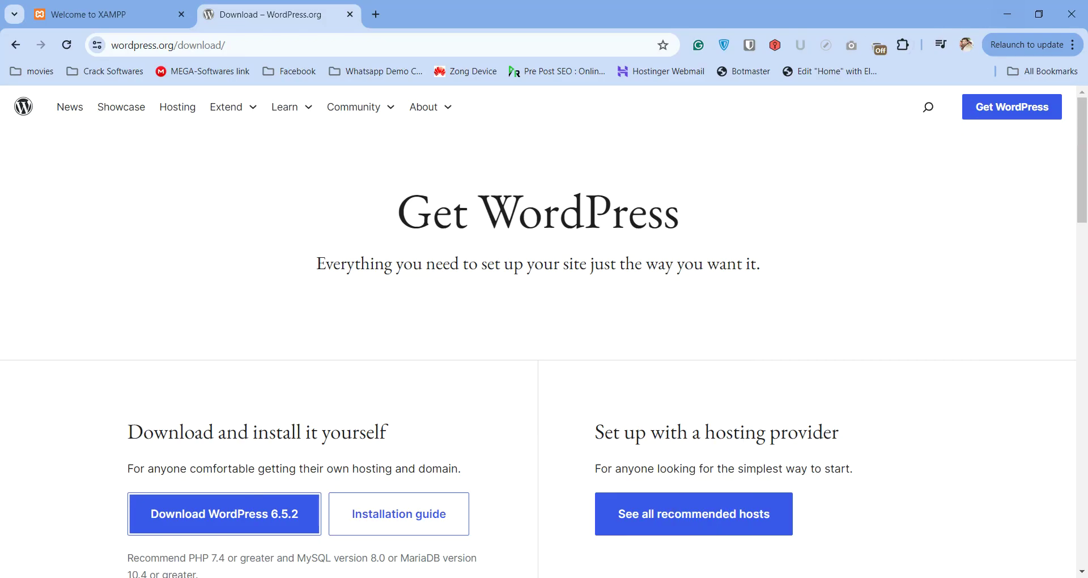
{"action": "key", "text": "alt+Tab"}
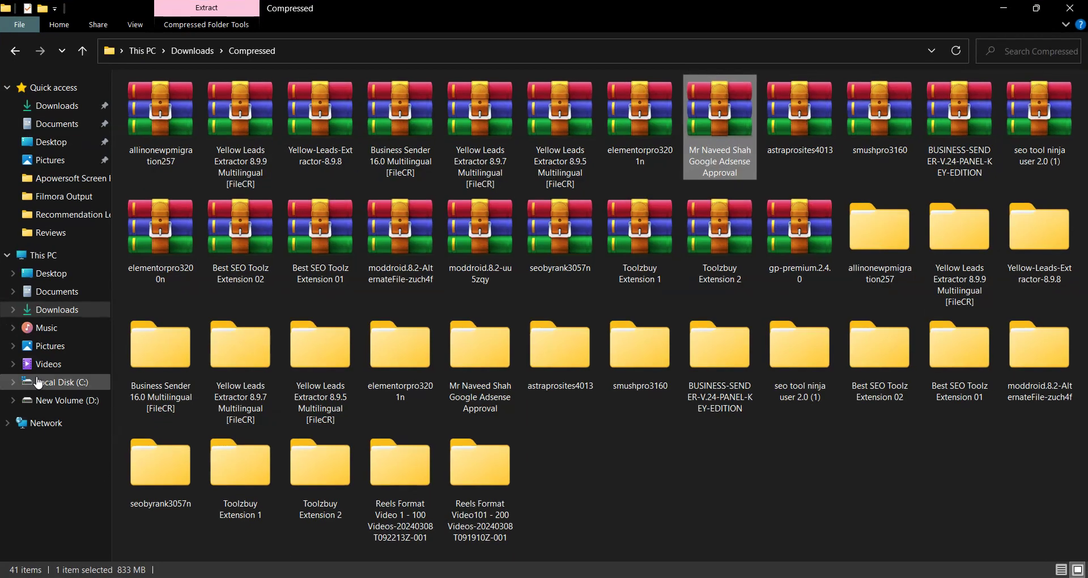
Navigate from Local Disk (C:) into C:\xampp\htdocs, where the wordpress-6.5.2 ZIP sits.
{"action": "left_click", "coordinate": [63, 382]}
{"action": "left_click", "coordinate": [640, 118]}
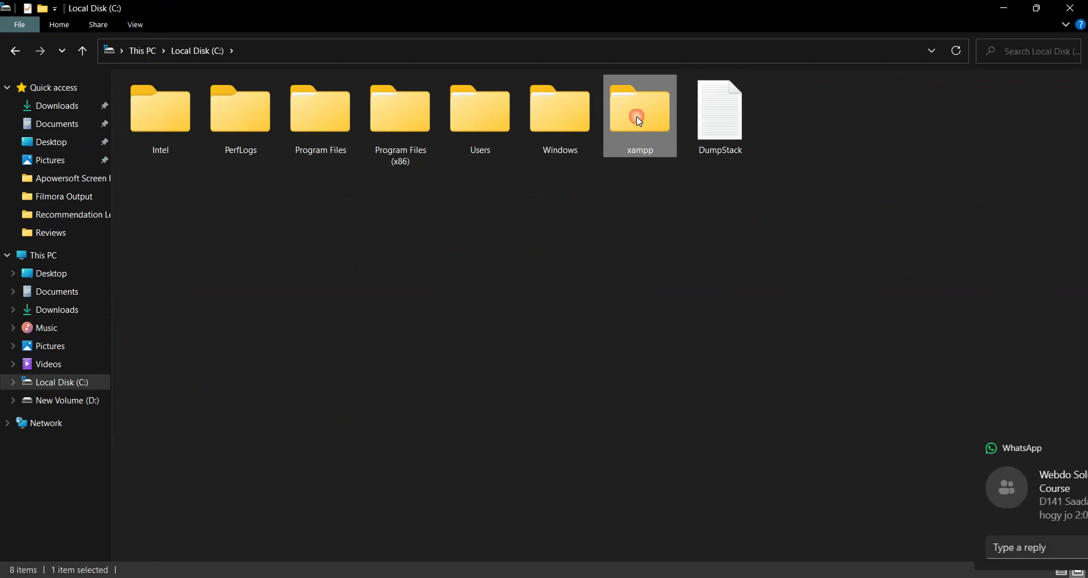
{"action": "double_click", "coordinate": [636, 119]}
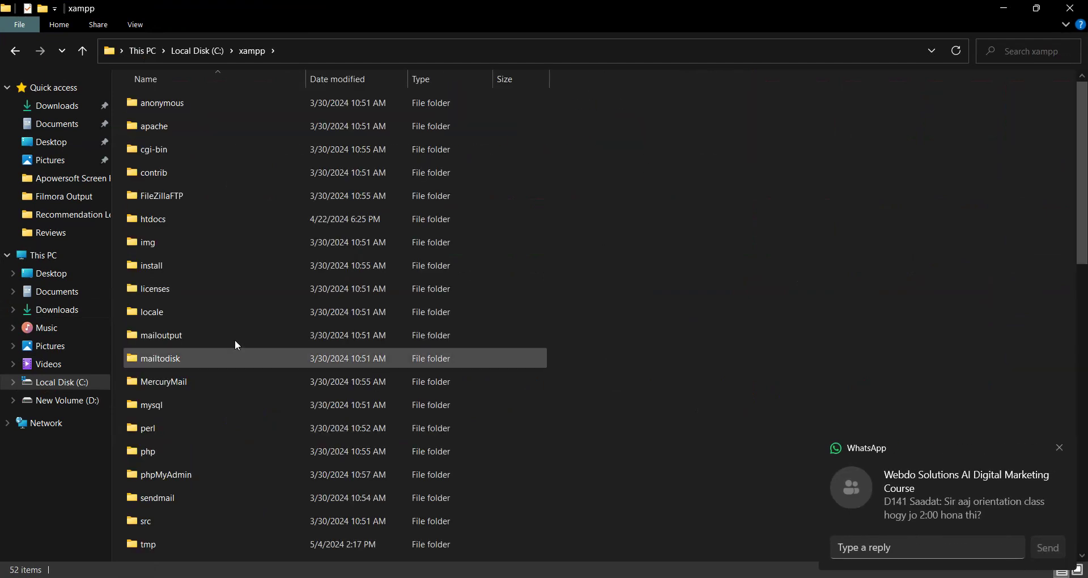
{"action": "double_click", "coordinate": [194, 218]}
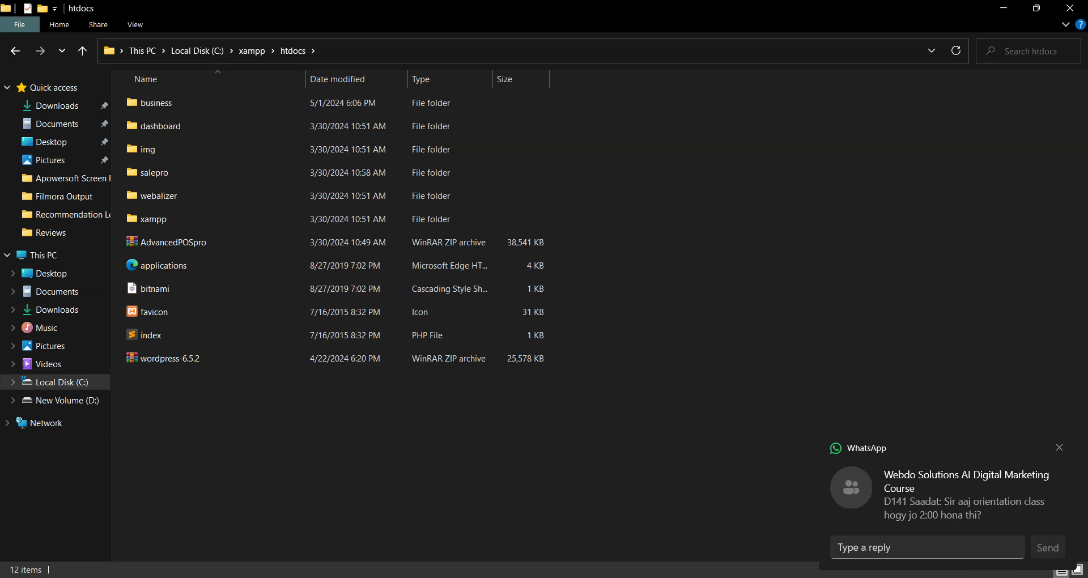
{"action": "mouse_move", "coordinate": [560, 575]}
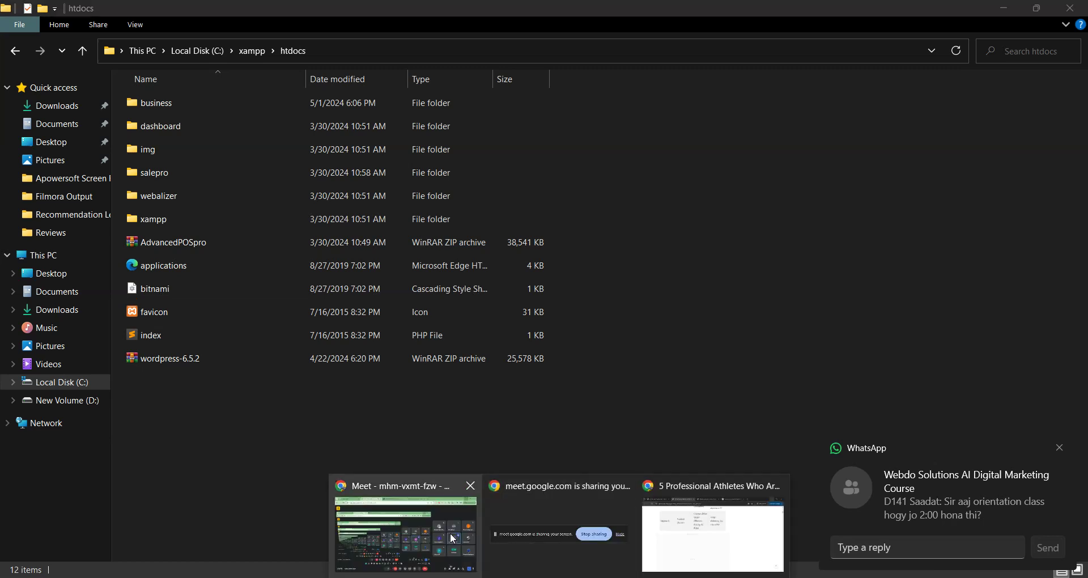
{"action": "left_click", "coordinate": [453, 538]}
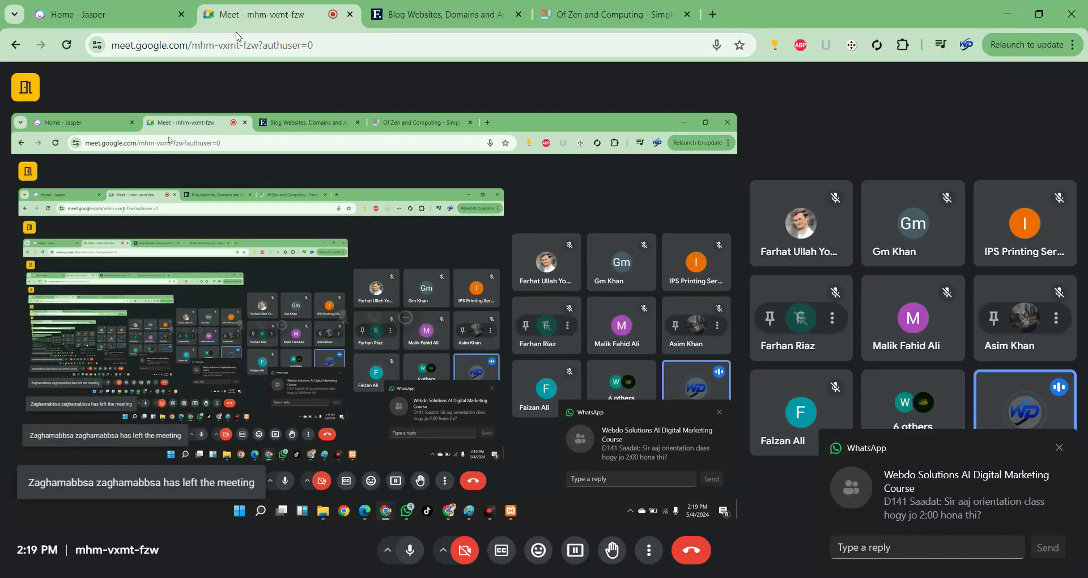
Copy the Meet class link and send it to the AI Digital Marketing Diploma group.
{"action": "key", "text": "alt+Tab"}
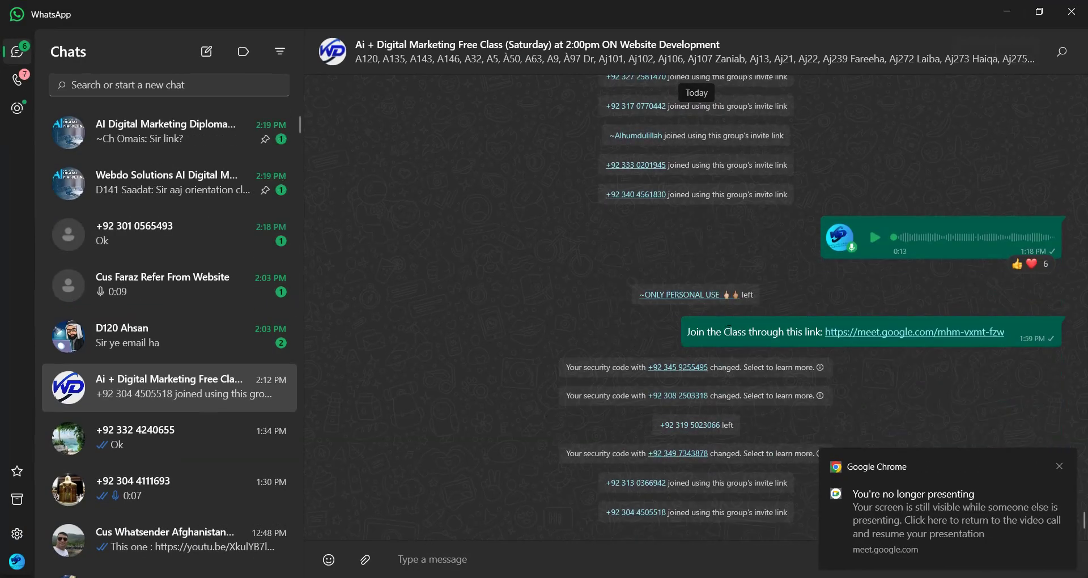
{"action": "left_click_drag", "start_coordinate": [687, 332], "coordinate": [1010, 327]}
{"action": "key", "text": "ctrl+c"}
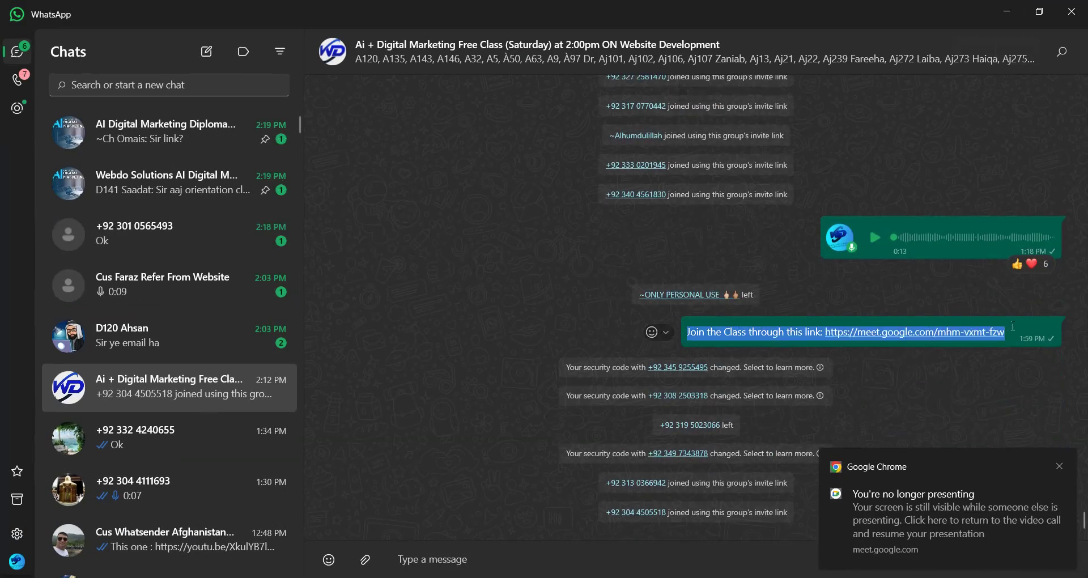
{"action": "left_click", "coordinate": [185, 133]}
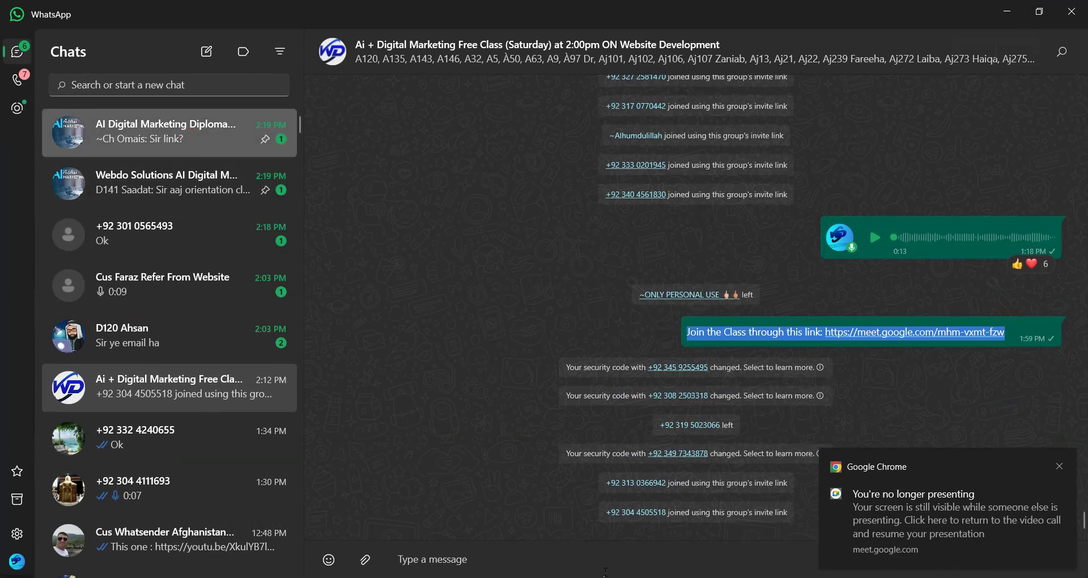
{"action": "left_click", "coordinate": [553, 566]}
{"action": "key", "text": "ctrl+v"}
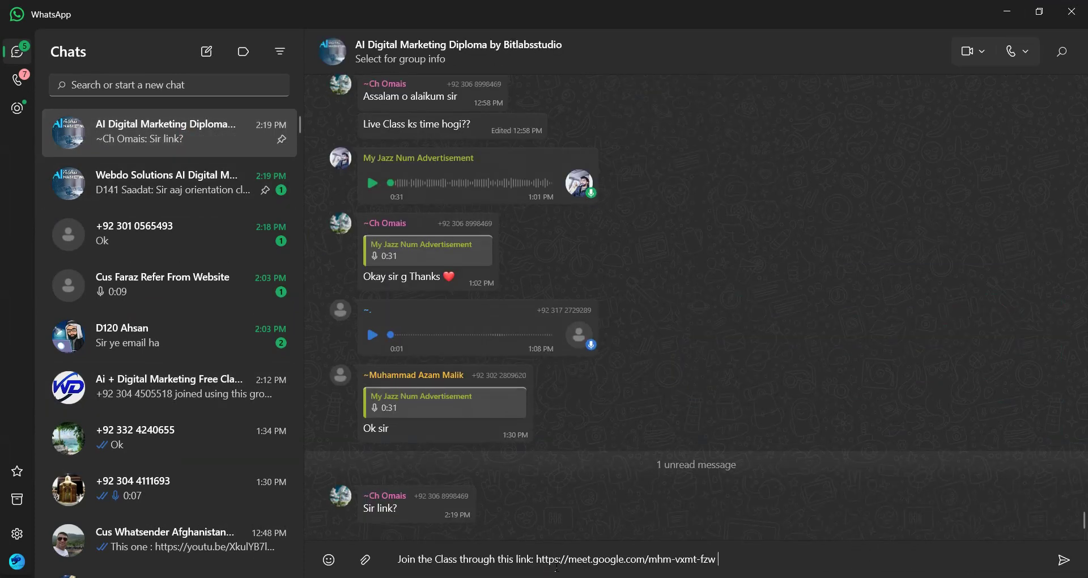
{"action": "key", "text": "Return"}
Send the same link to the Webdo Solutions AI Digital Marketing Course group, then minimize WhatsApp.
{"action": "key", "text": "ctrl+Tab"}
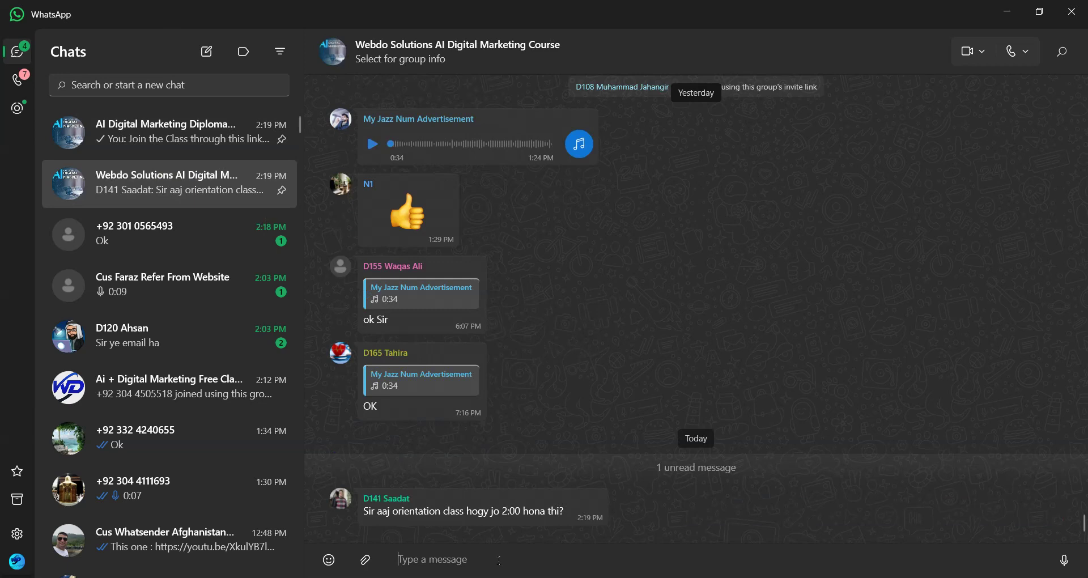
{"action": "key", "text": "ctrl+v"}
{"action": "key", "text": "Return"}
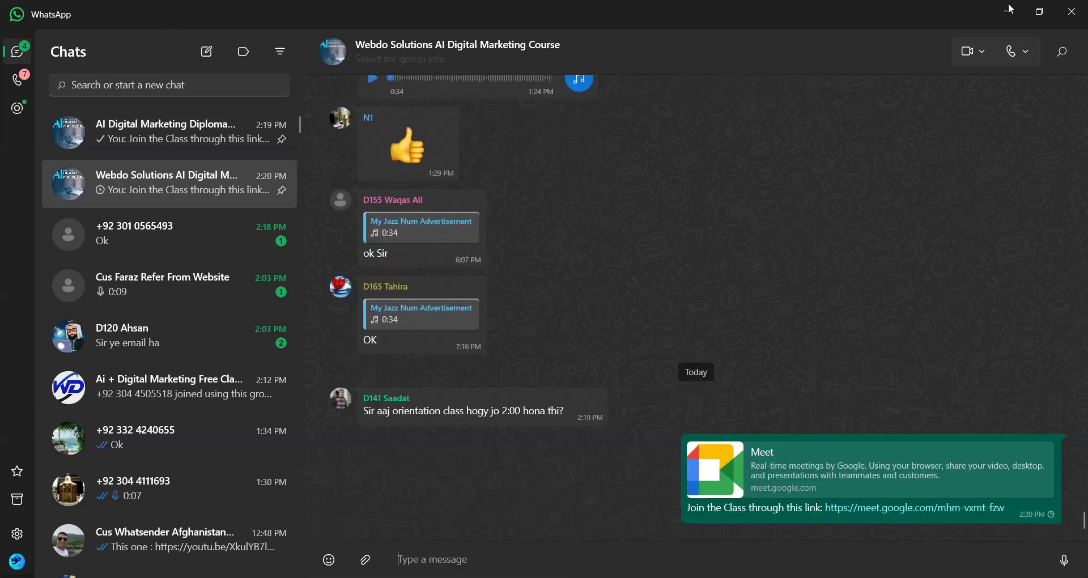
{"action": "left_click", "coordinate": [1006, 11]}
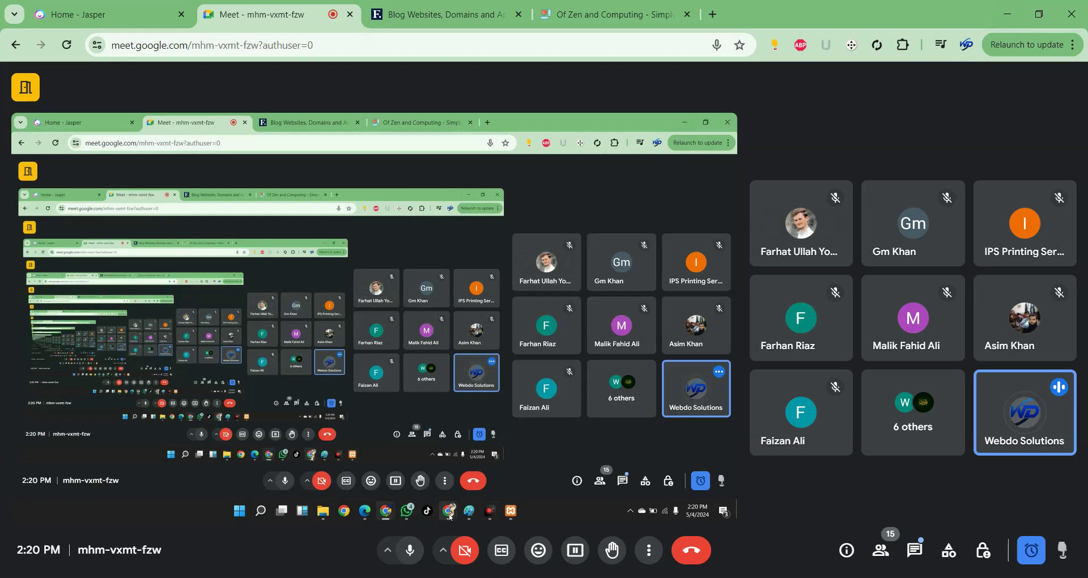
{"action": "left_click", "coordinate": [407, 476]}
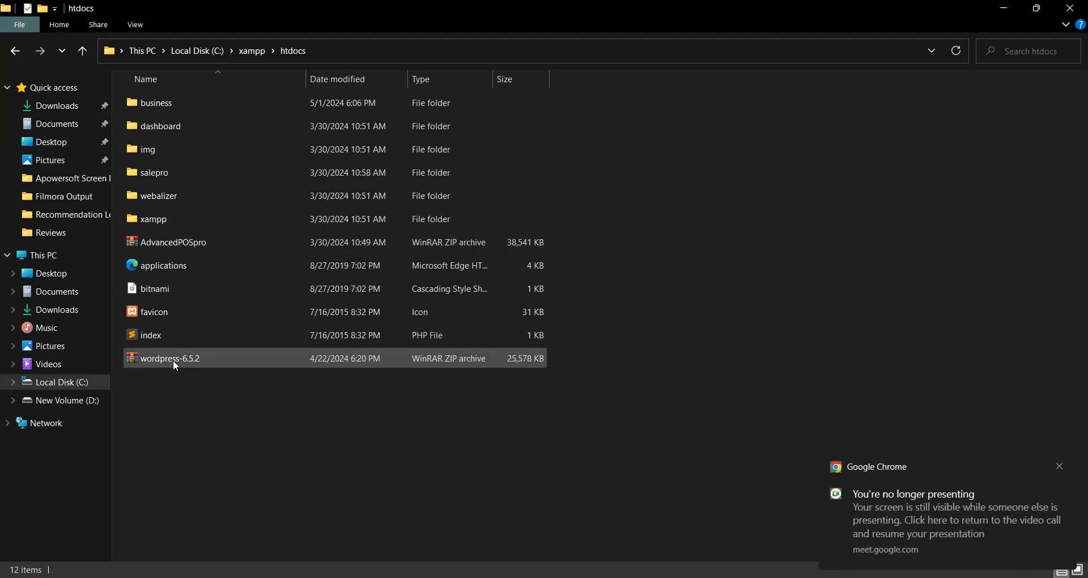
Show htdocs as large icons and move the wordpress-6.5.2 archive into Downloads.
{"action": "left_click", "coordinate": [1059, 468]}
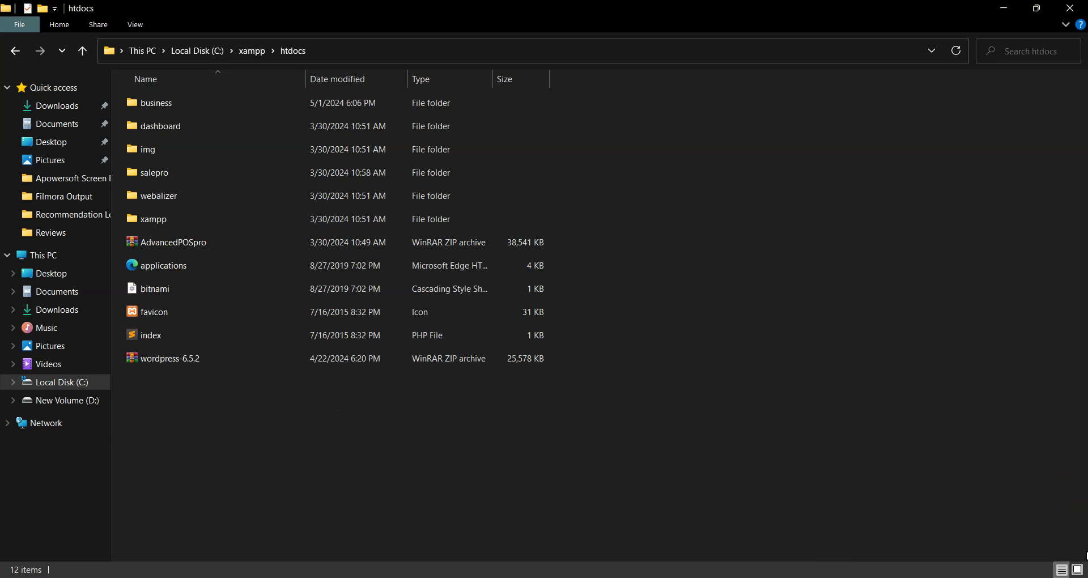
{"action": "left_click", "coordinate": [1046, 543]}
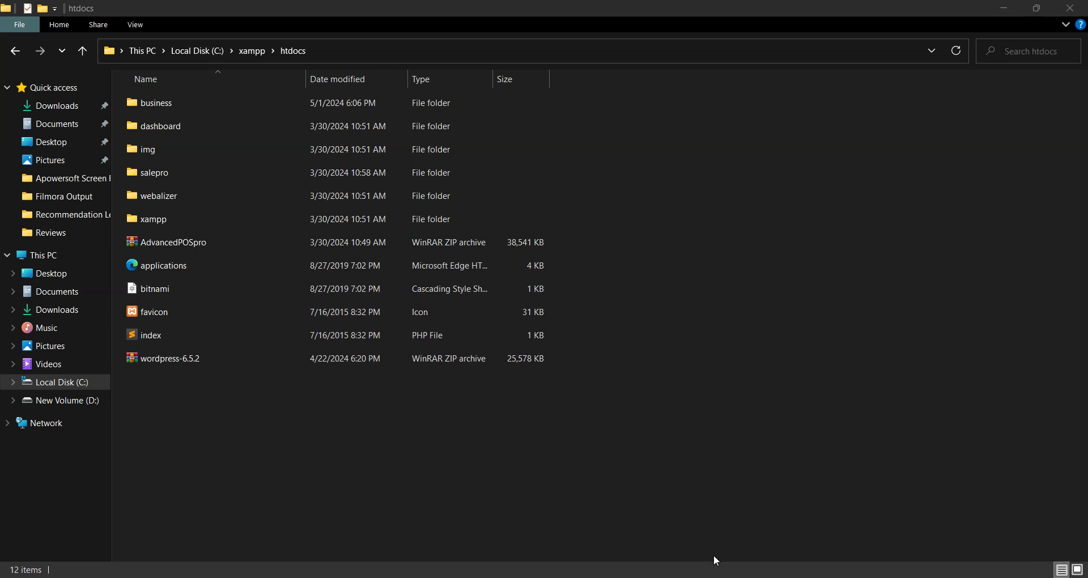
{"action": "left_click", "coordinate": [1077, 570]}
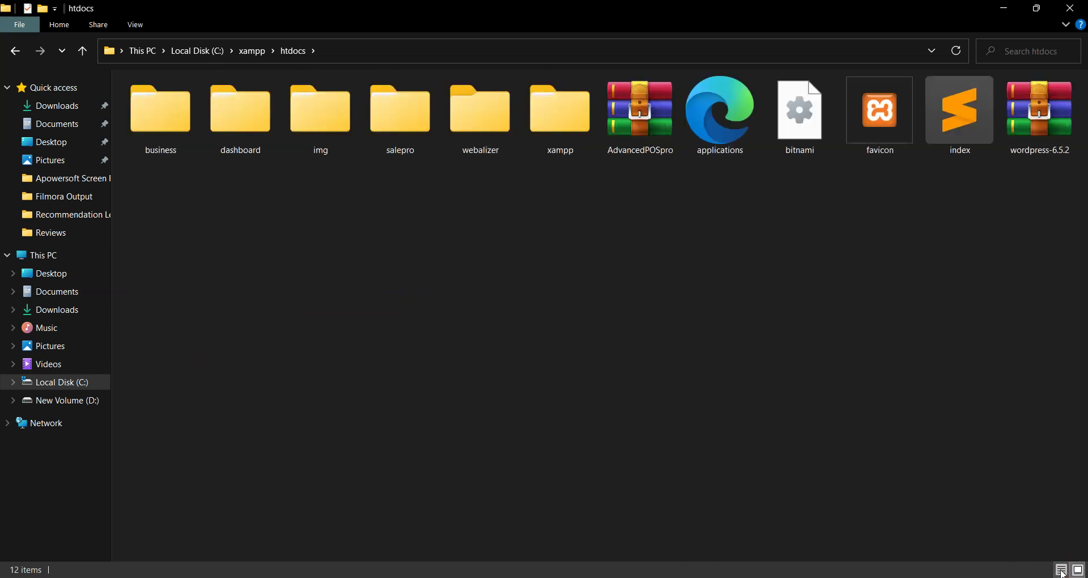
{"action": "left_click", "coordinate": [1053, 112]}
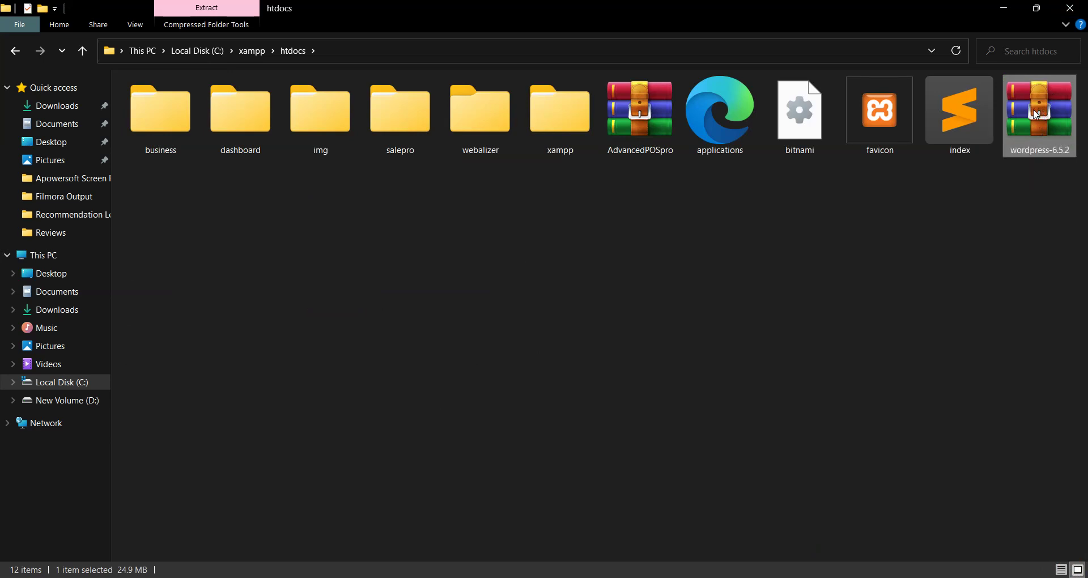
{"action": "left_click_drag", "start_coordinate": [1032, 110], "coordinate": [45, 109]}
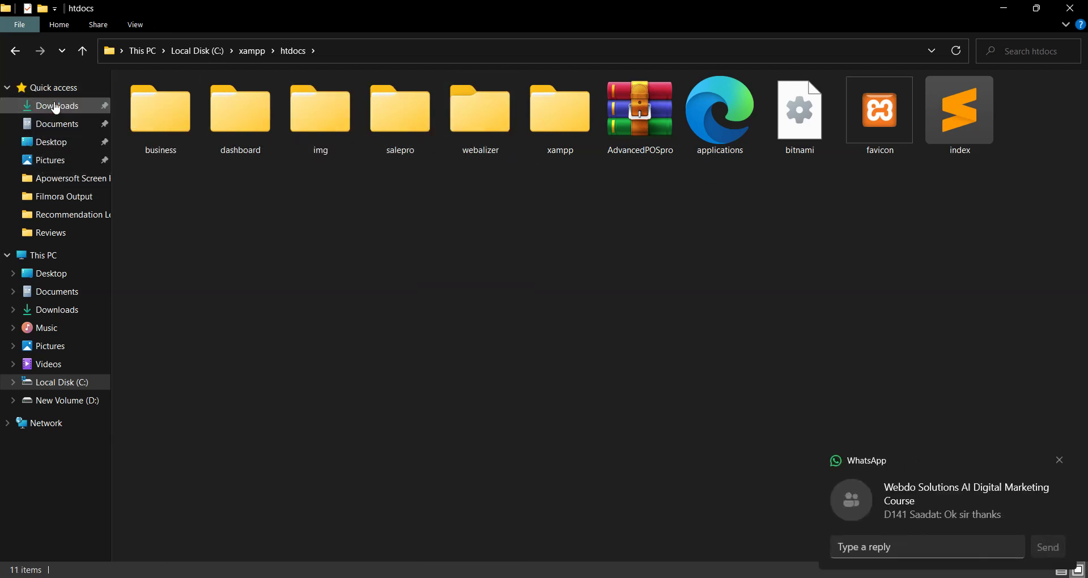
Open Downloads, refresh it, and sort the files by Date modified.
{"action": "left_click", "coordinate": [48, 107]}
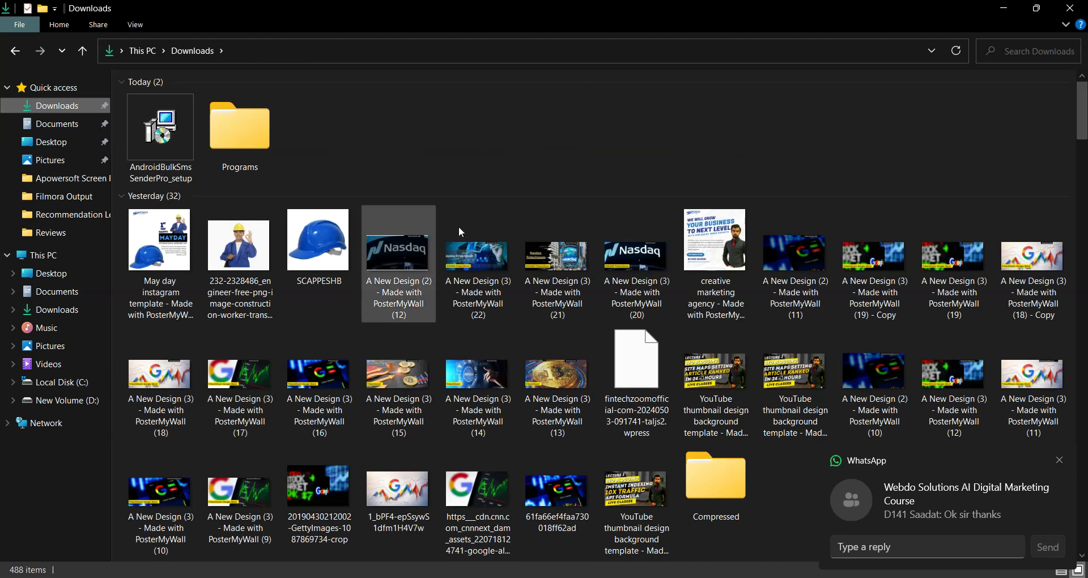
{"action": "scroll", "coordinate": [460, 230], "scroll_direction": "down", "scroll_amount": 5}
{"action": "scroll", "coordinate": [443, 118], "scroll_direction": "up", "scroll_amount": 5}
{"action": "right_click", "coordinate": [420, 117]}
{"action": "left_click", "coordinate": [506, 172]}
{"action": "right_click", "coordinate": [407, 134]}
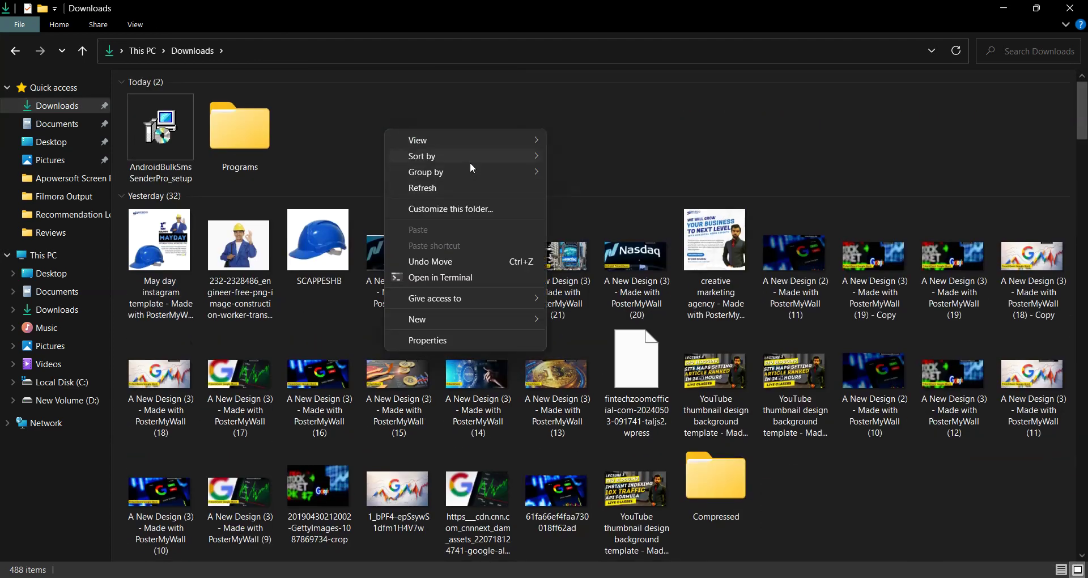
{"action": "mouse_move", "coordinate": [474, 158]}
{"action": "left_click", "coordinate": [573, 172]}
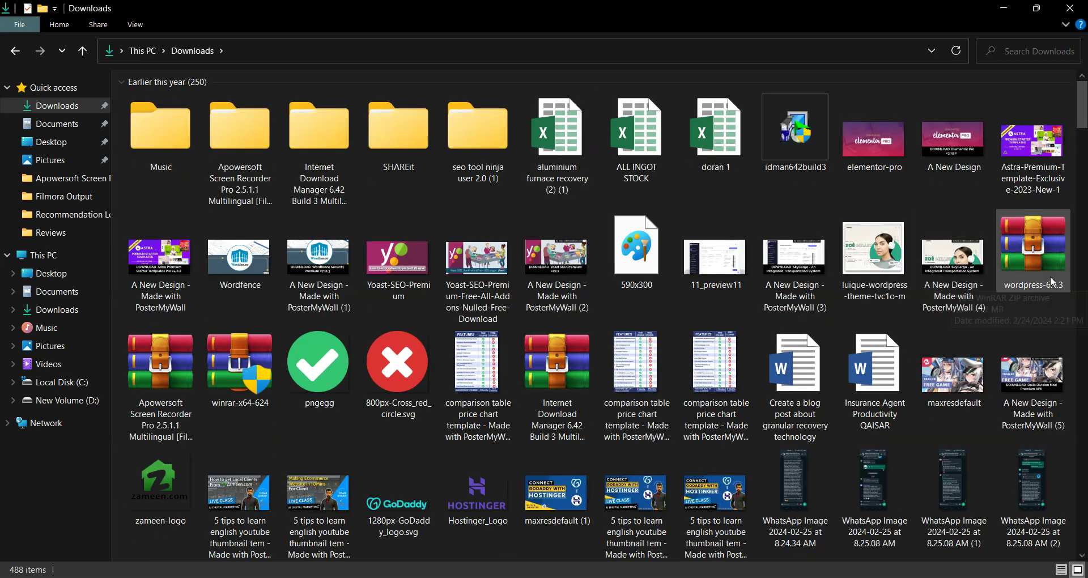
Copy the wordpress-6.4.3 archive and go to Local Disk (C:).
{"action": "left_click", "coordinate": [1040, 241]}
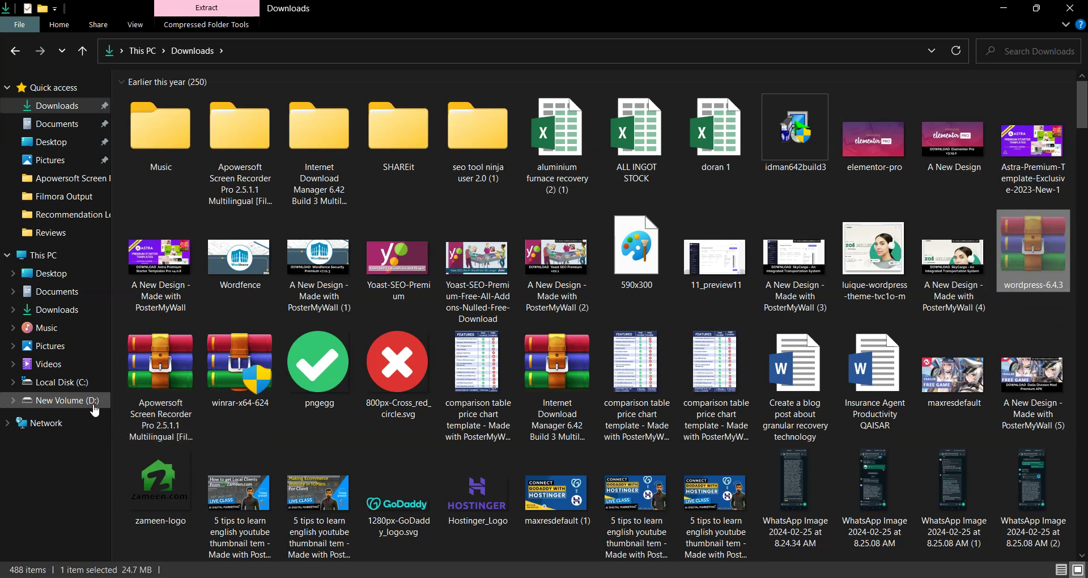
{"action": "right_click", "coordinate": [1027, 237]}
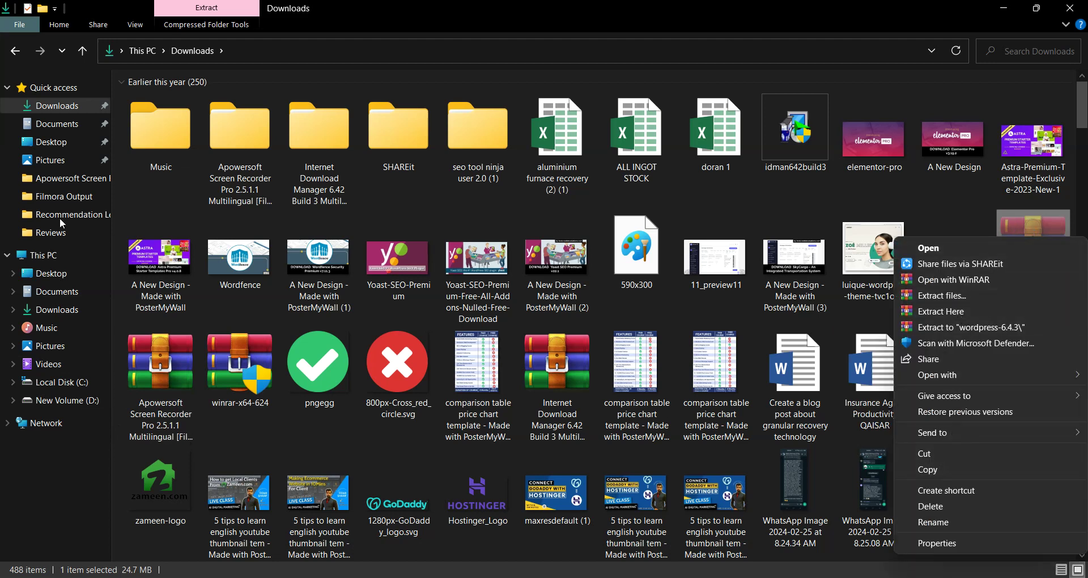
{"action": "left_click", "coordinate": [50, 387]}
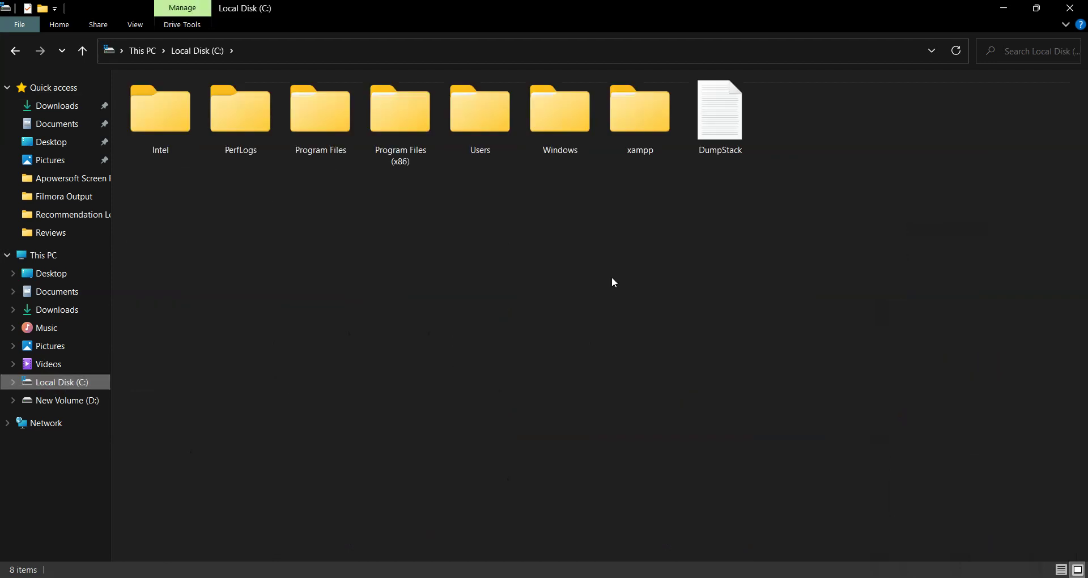
Open the xampp folder in Large icons view, then its htdocs folder.
{"action": "double_click", "coordinate": [640, 110]}
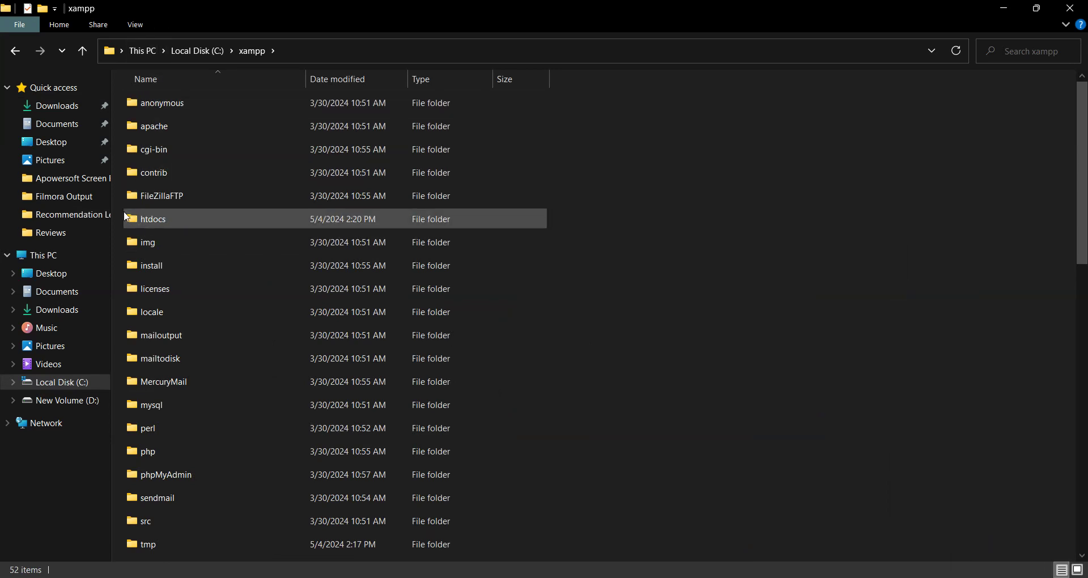
{"action": "left_click", "coordinate": [1078, 569]}
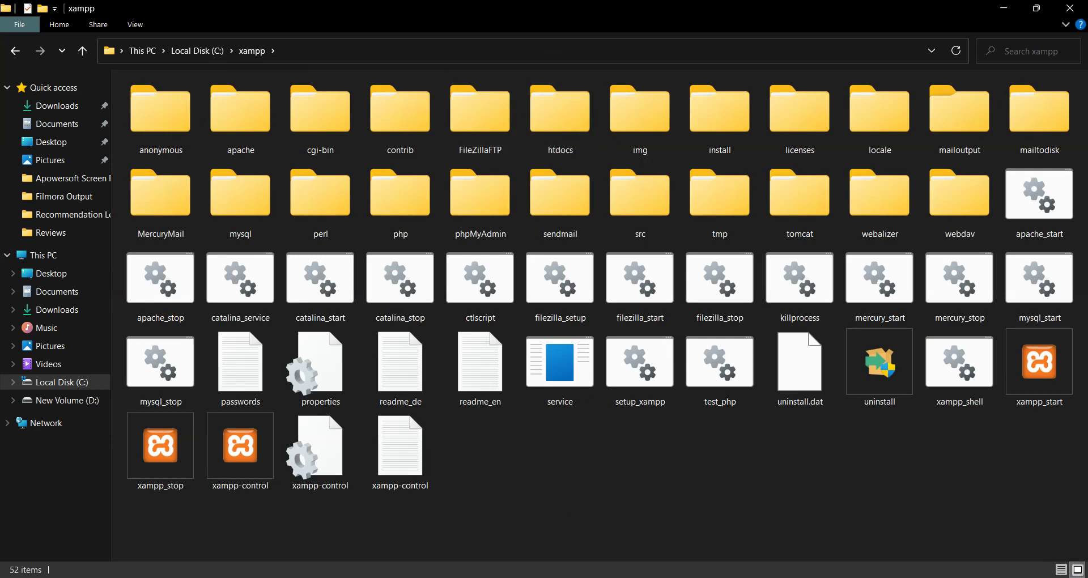
{"action": "left_click", "coordinate": [673, 561]}
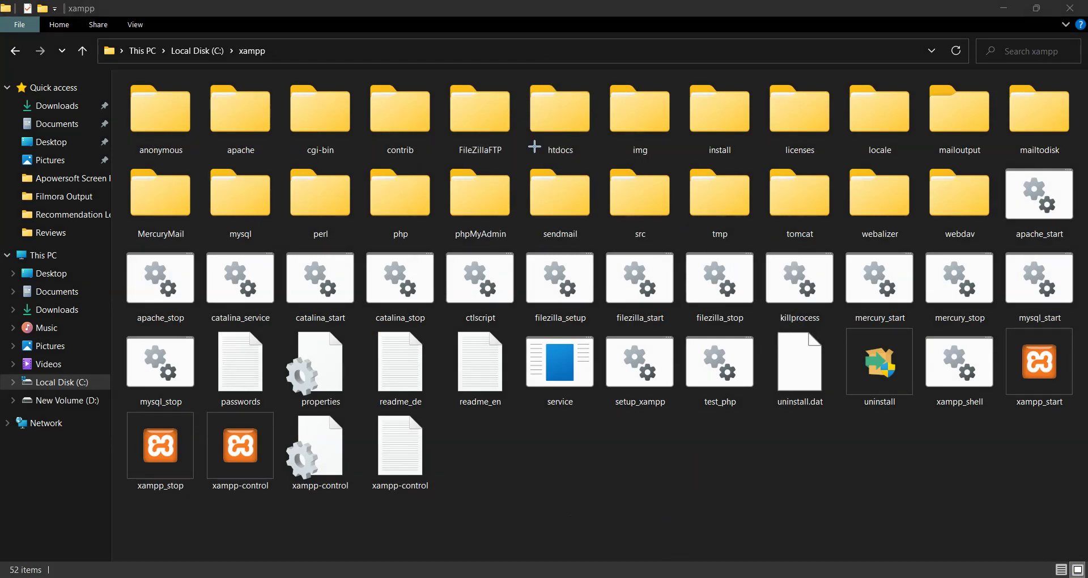
{"action": "left_click_drag", "start_coordinate": [515, 153], "coordinate": [544, 137]}
{"action": "double_click", "coordinate": [566, 117]}
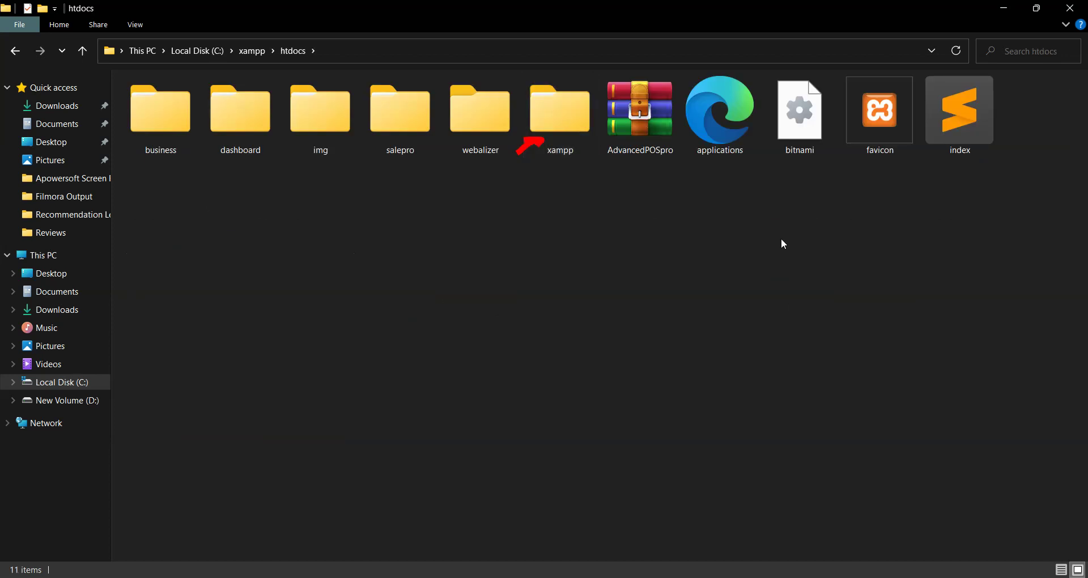
Paste the wordpress-6.4.3 archive into htdocs and extract it to "wordpress-6.4.3\".
{"action": "right_click", "coordinate": [569, 202]}
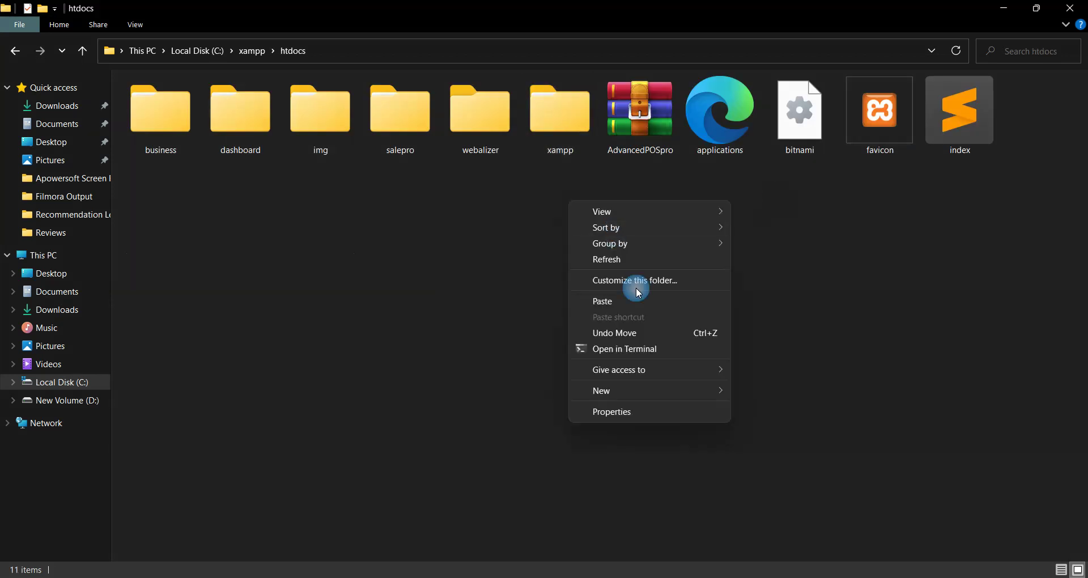
{"action": "left_click", "coordinate": [637, 308]}
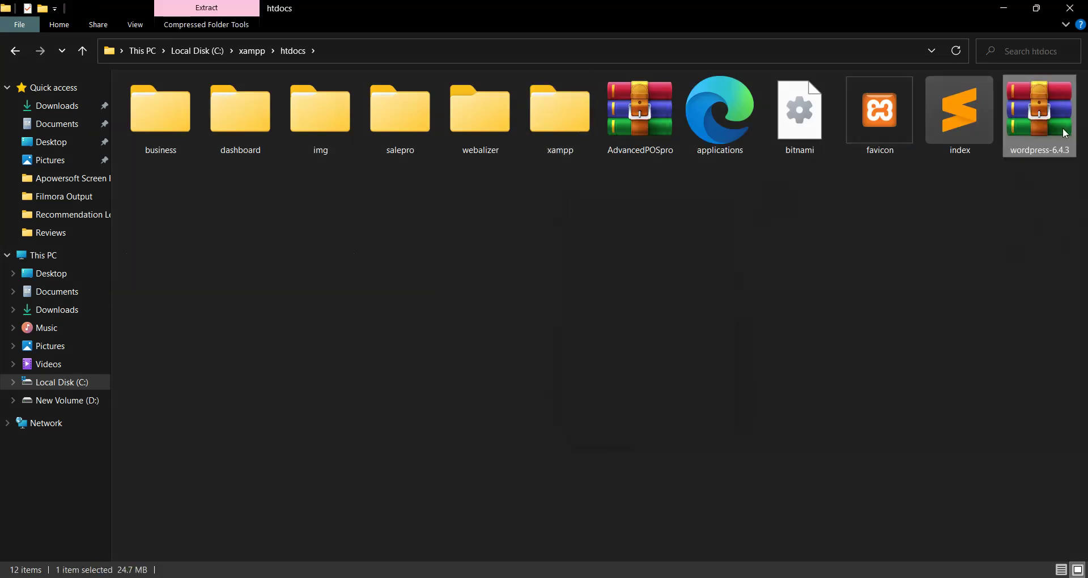
{"action": "right_click", "coordinate": [1035, 105]}
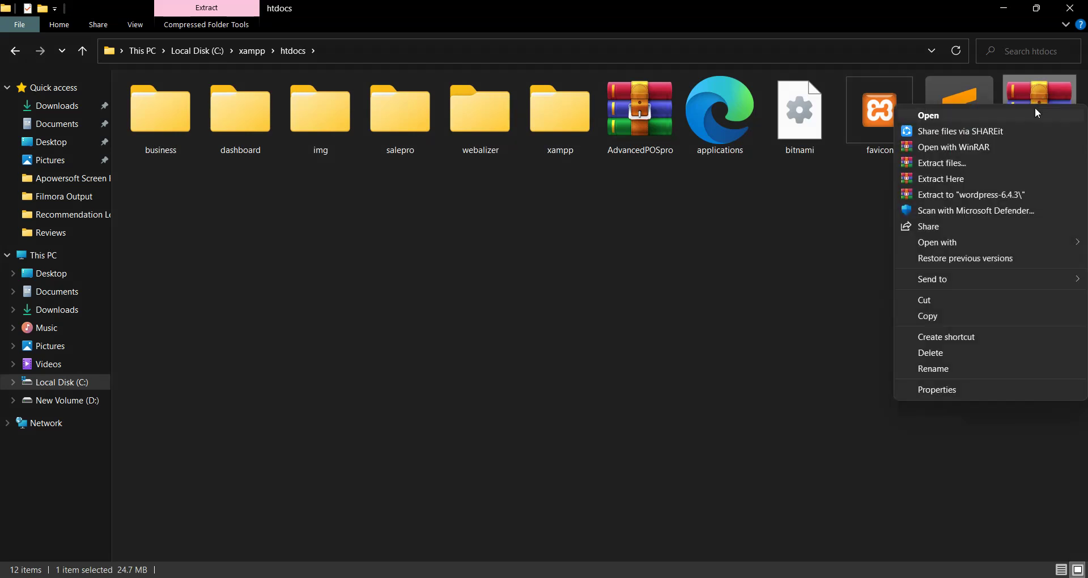
{"action": "left_click", "coordinate": [962, 195]}
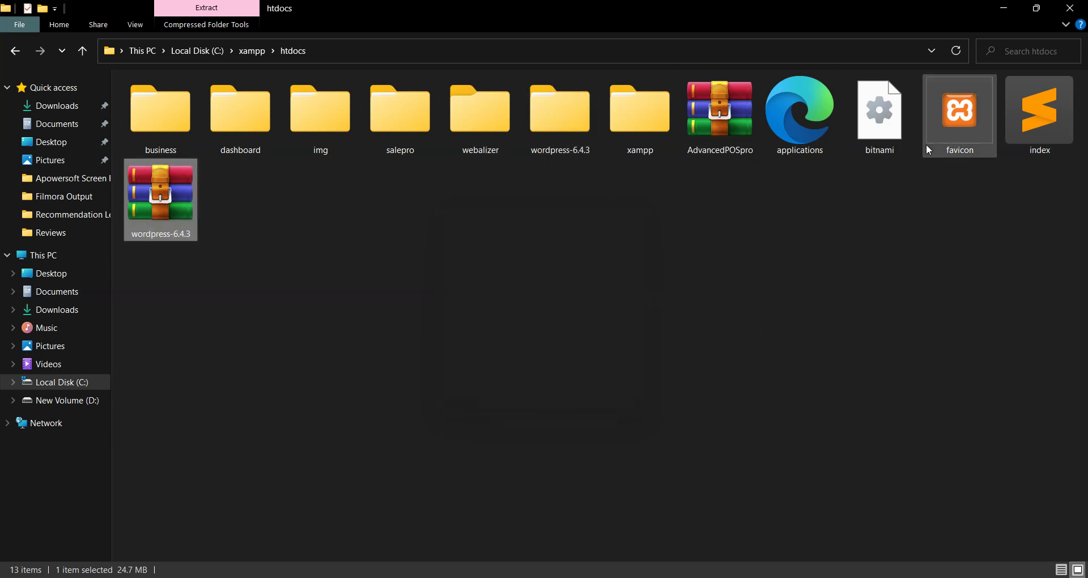
Rename the inner wordpress folder inside wordpress-6.4.3 to demo.
{"action": "double_click", "coordinate": [565, 135]}
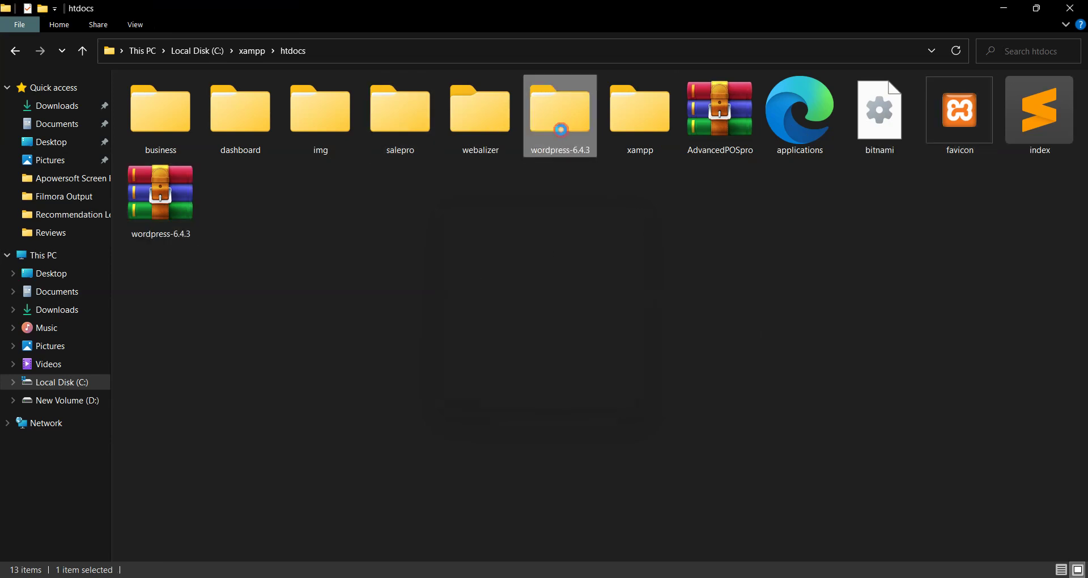
{"action": "left_click", "coordinate": [165, 110]}
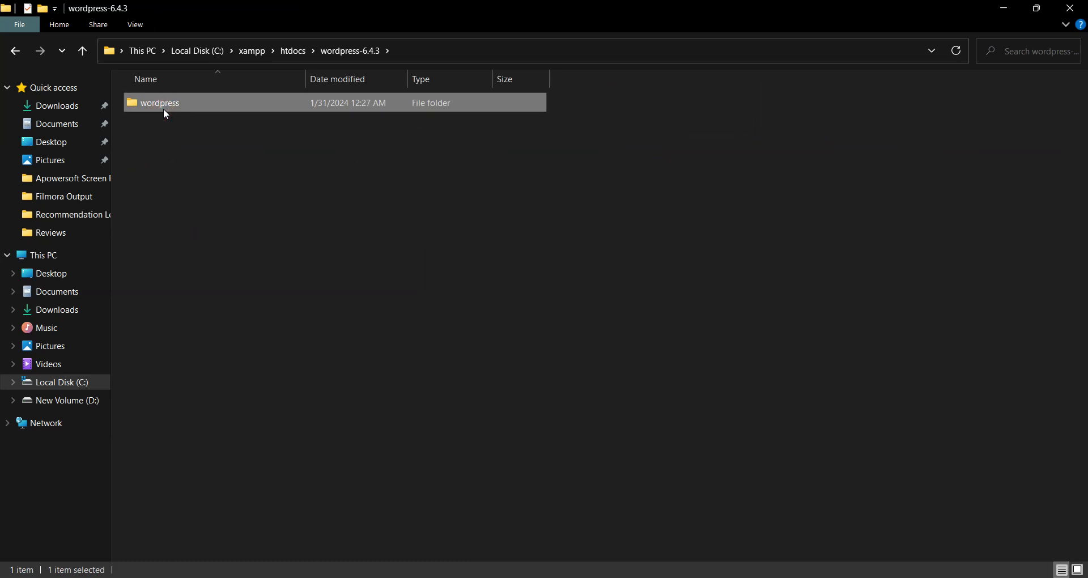
{"action": "left_click", "coordinate": [159, 106]}
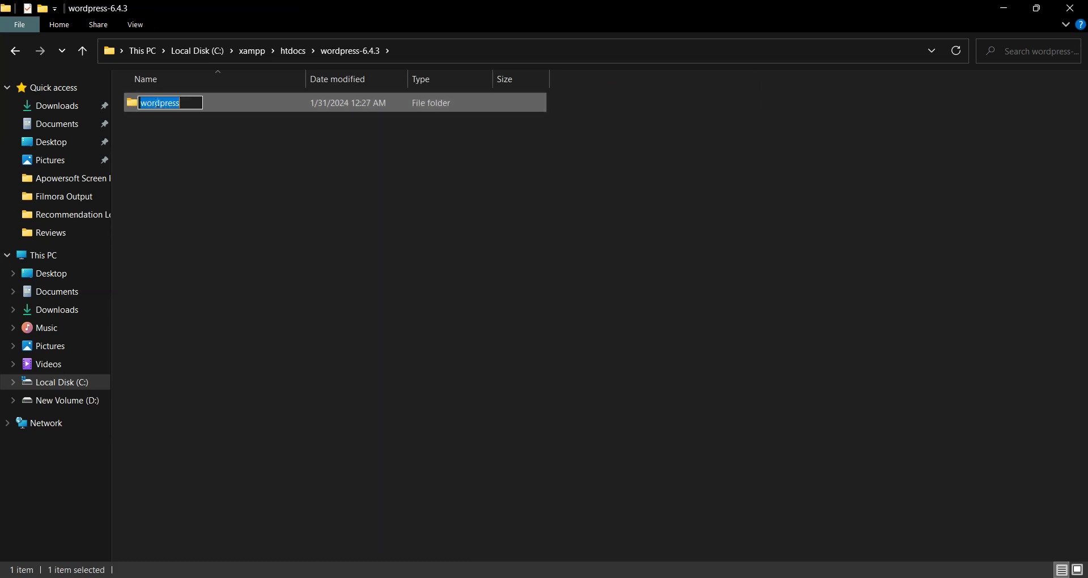
{"action": "type", "text": "demo"}
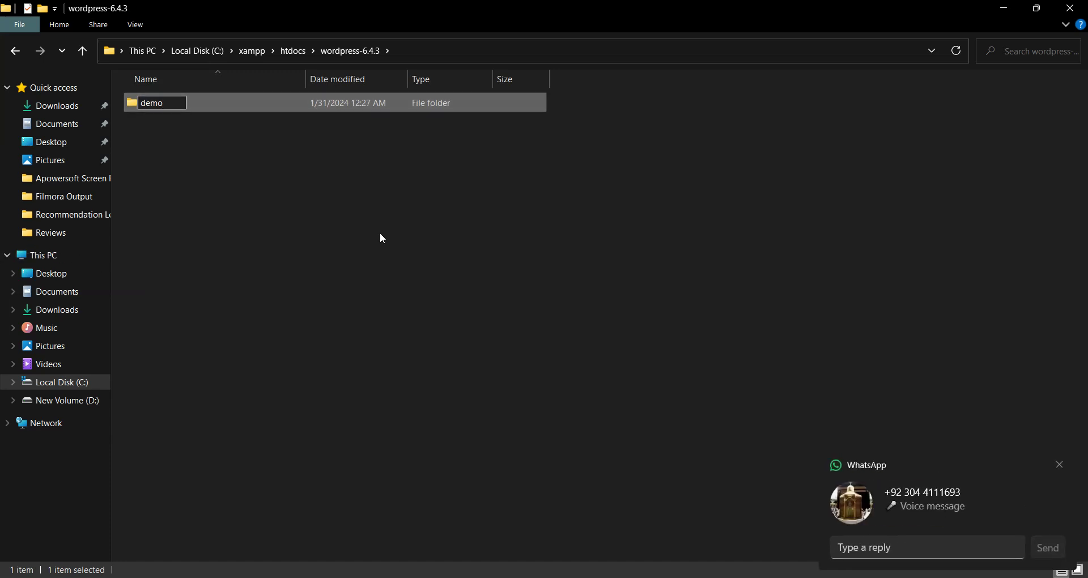
{"action": "key", "text": "Return"}
{"action": "key", "text": "Return"}
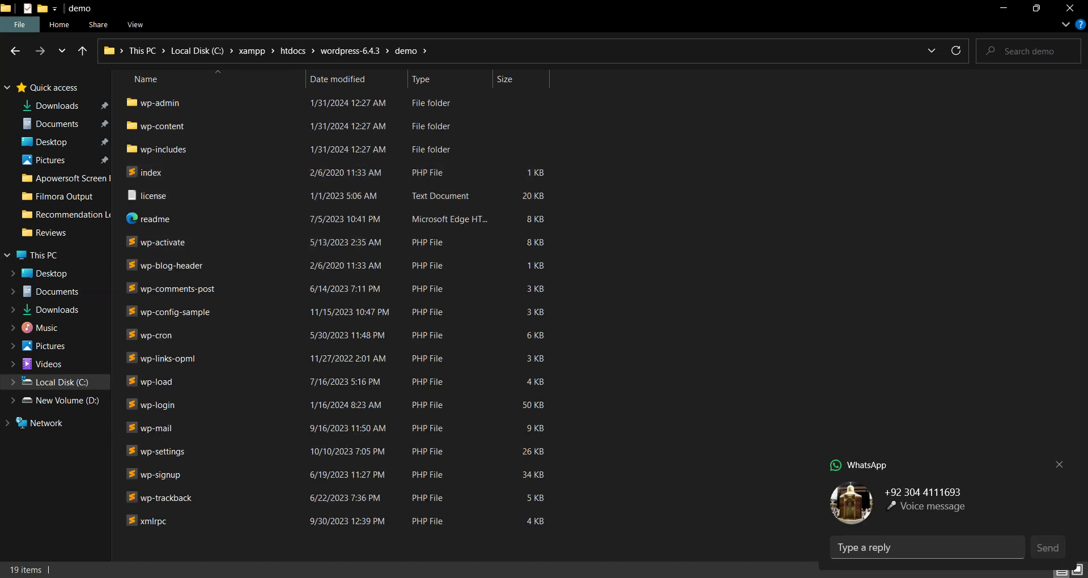
Cut the demo folder and paste it directly into htdocs.
{"action": "left_click", "coordinate": [15, 50]}
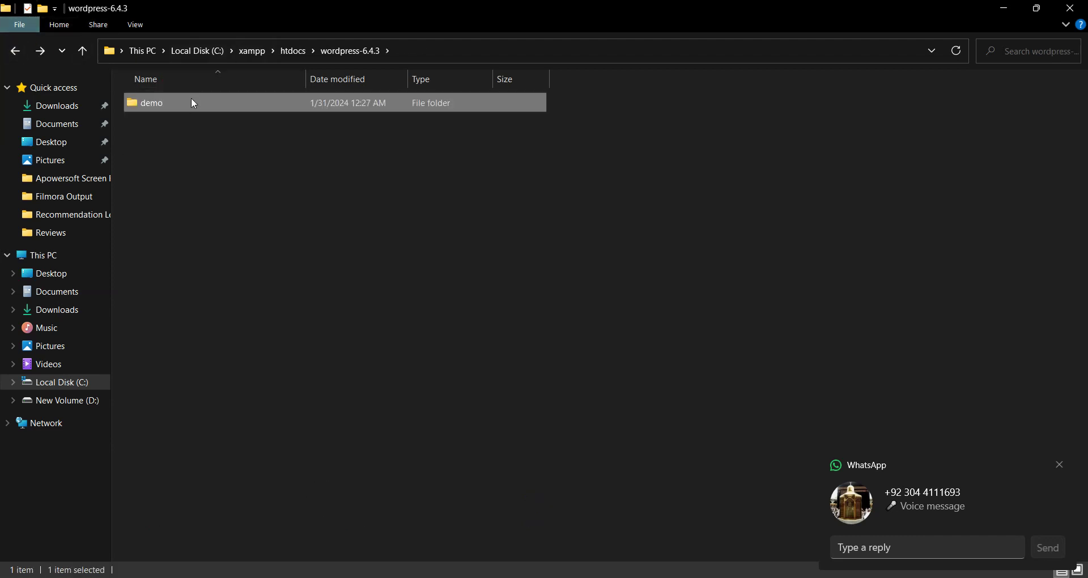
{"action": "right_click", "coordinate": [186, 103]}
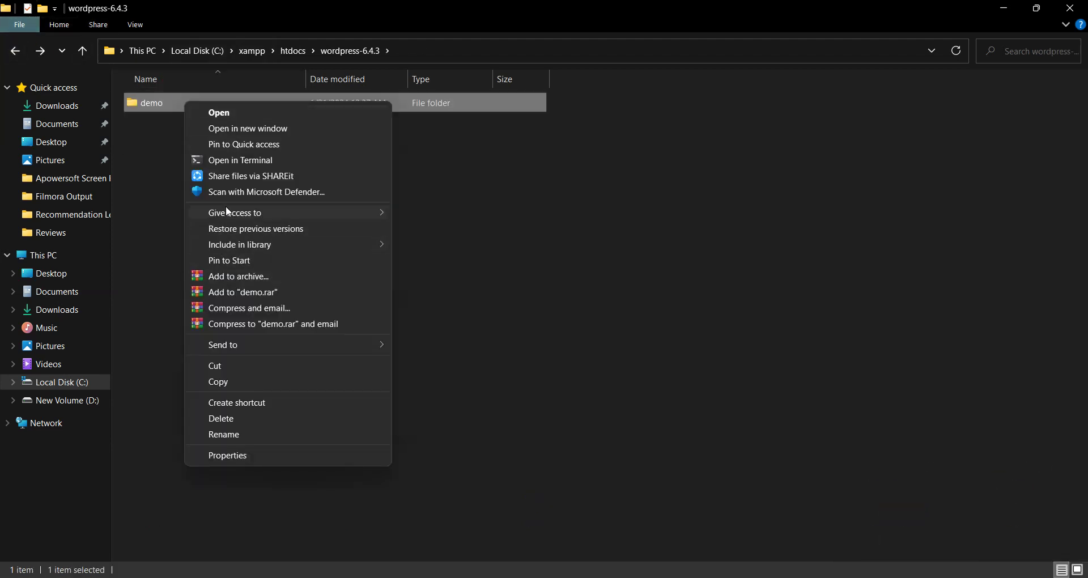
{"action": "left_click", "coordinate": [231, 365]}
{"action": "left_click", "coordinate": [15, 50]}
{"action": "left_click", "coordinate": [421, 333]}
{"action": "key", "text": "ctrl+v"}
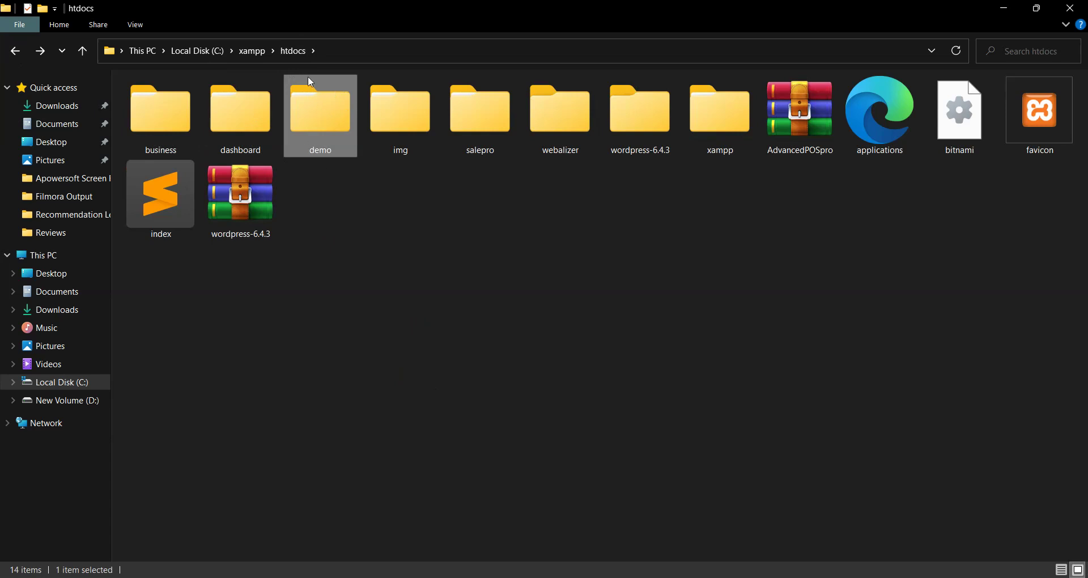
Minimise File Explorer and open a new Chrome tab beside the Meet tab.
{"action": "left_click", "coordinate": [1004, 9]}
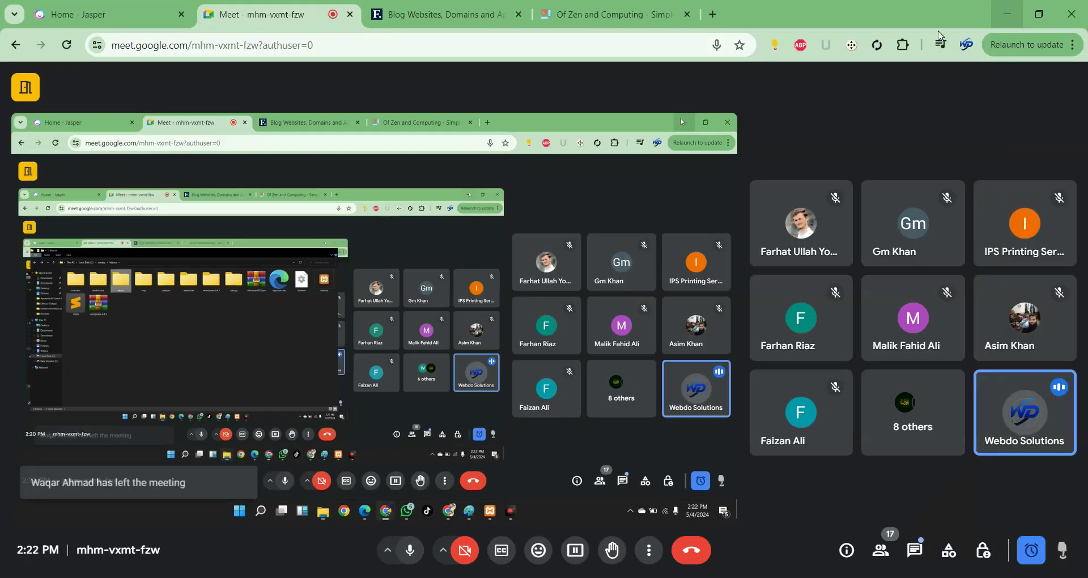
{"action": "left_click", "coordinate": [712, 14]}
{"action": "left_click_drag", "start_coordinate": [723, 14], "coordinate": [361, 41]}
{"action": "left_click", "coordinate": [362, 43]}
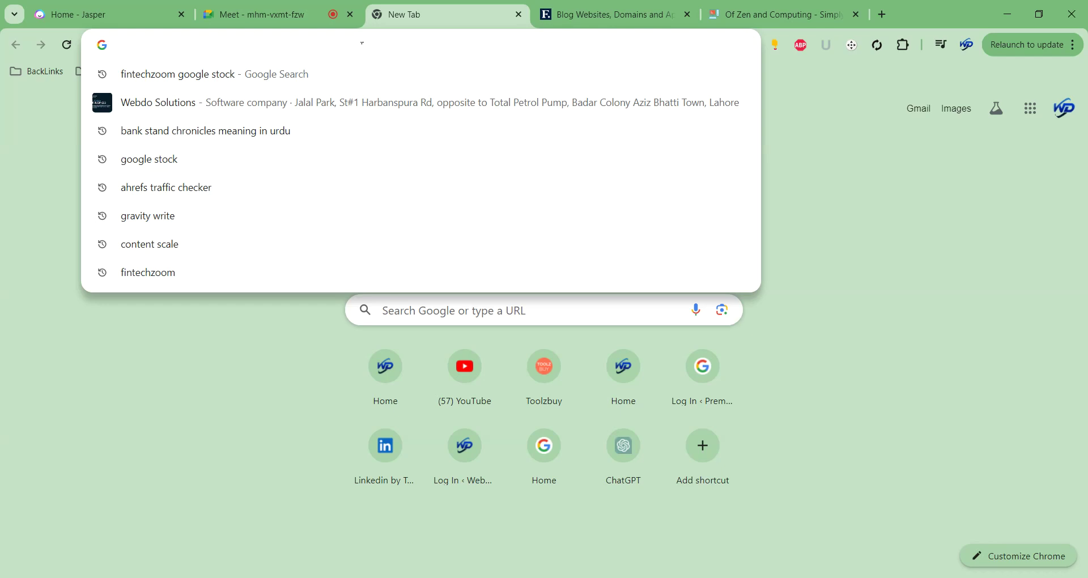
Load localhost/demo in the new tab and move it next to the first tab.
{"action": "type", "text": "lo"}
{"action": "key", "text": "Right"}
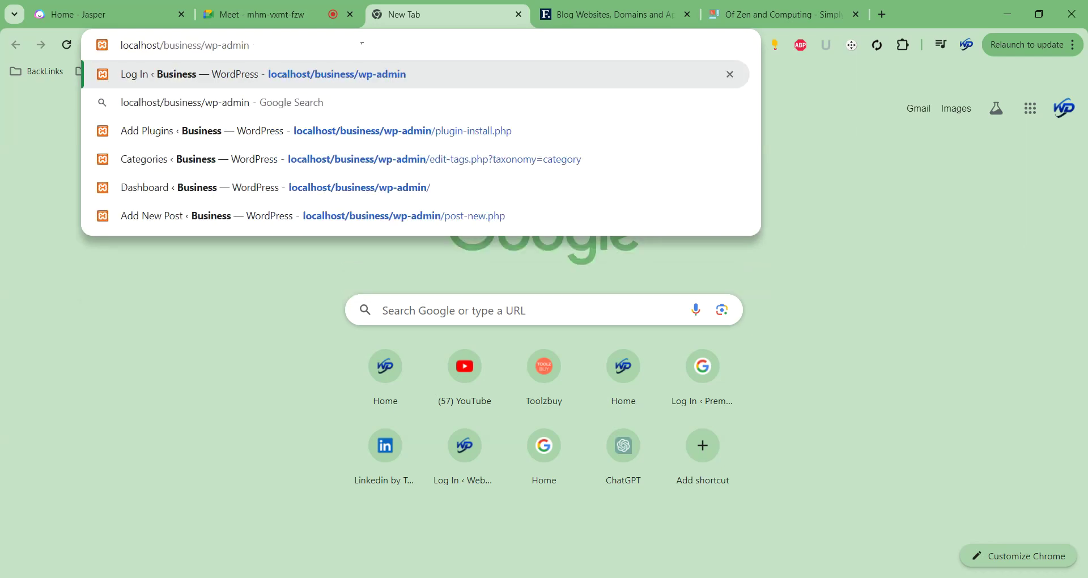
{"action": "key", "text": "BackSpace"}
{"action": "key", "text": "BackSpace"}
{"action": "key", "text": "BackSpace"}
{"action": "key", "text": "BackSpace"}
{"action": "key", "text": "BackSpace"}
{"action": "key", "text": "BackSpace"}
{"action": "key", "text": "BackSpace"}
{"action": "key", "text": "BackSpace"}
{"action": "key", "text": "BackSpace"}
{"action": "key", "text": "BackSpace"}
{"action": "key", "text": "BackSpace"}
{"action": "key", "text": "BackSpace"}
{"action": "key", "text": "BackSpace"}
{"action": "key", "text": "BackSpace"}
{"action": "key", "text": "BackSpace"}
{"action": "key", "text": "BackSpace"}
{"action": "key", "text": "BackSpace"}
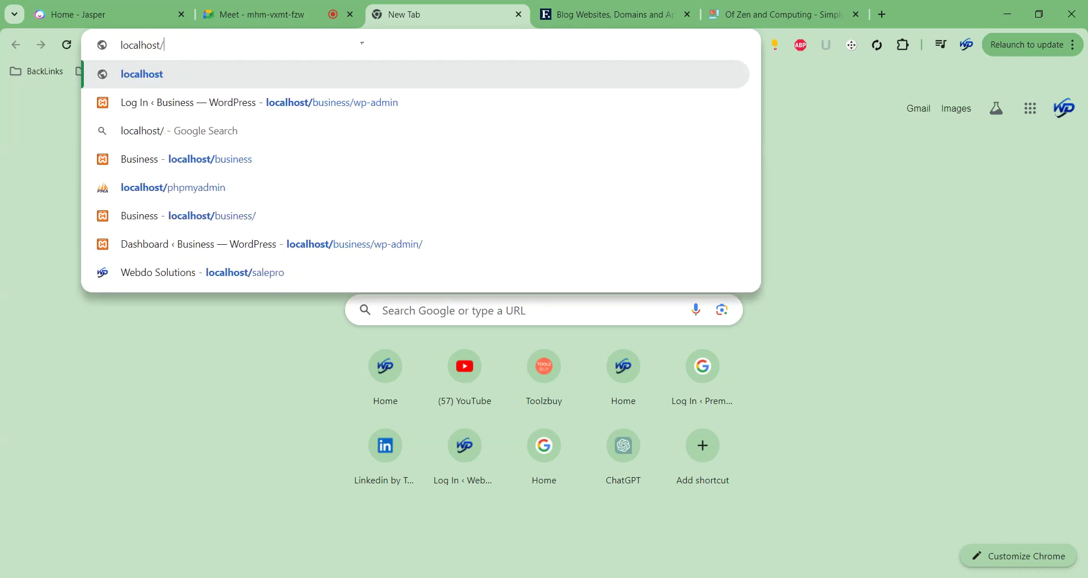
{"action": "type", "text": "demo"}
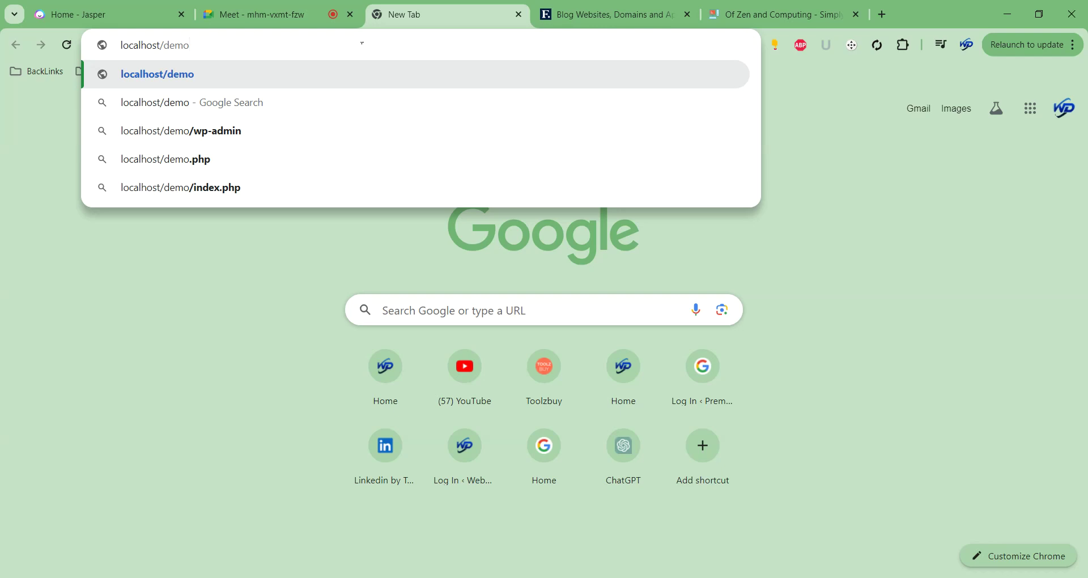
{"action": "key", "text": "Return"}
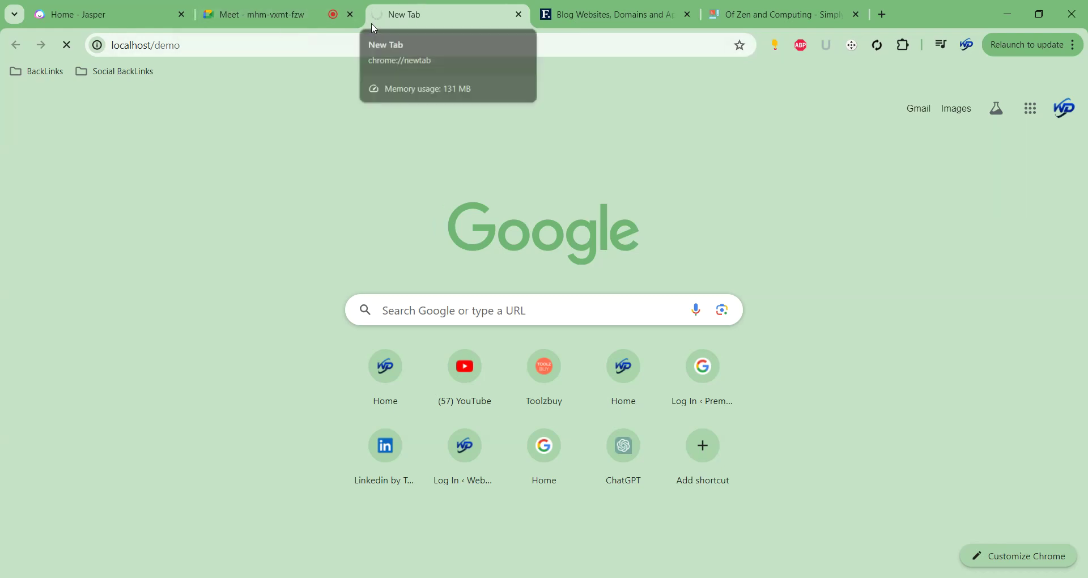
{"action": "left_click_drag", "start_coordinate": [375, 29], "coordinate": [224, 24]}
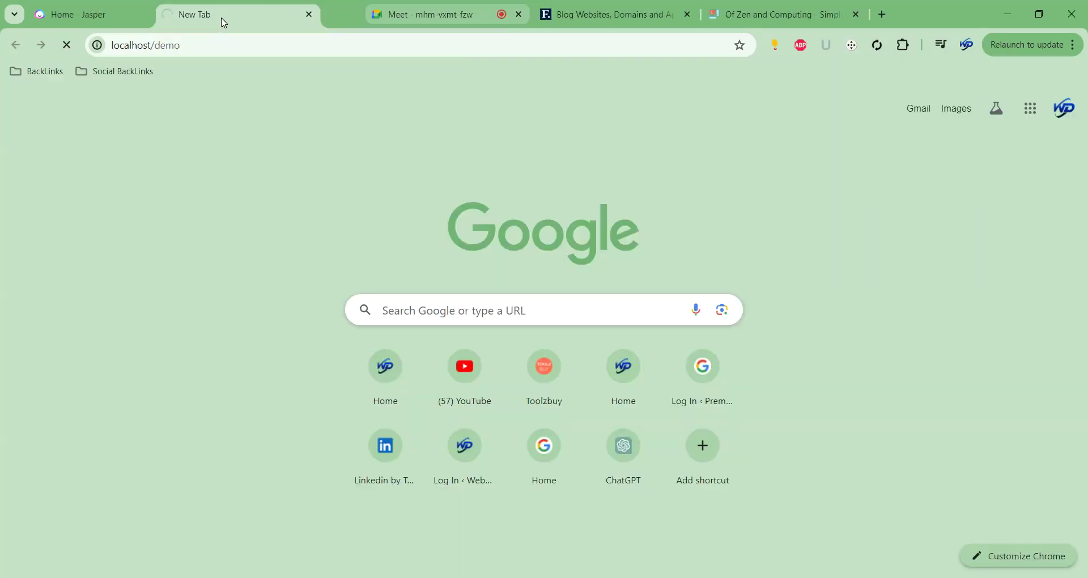
Check the loading tab, dismiss the presenting notification, and return to the Meet call.
{"action": "left_click", "coordinate": [379, 20]}
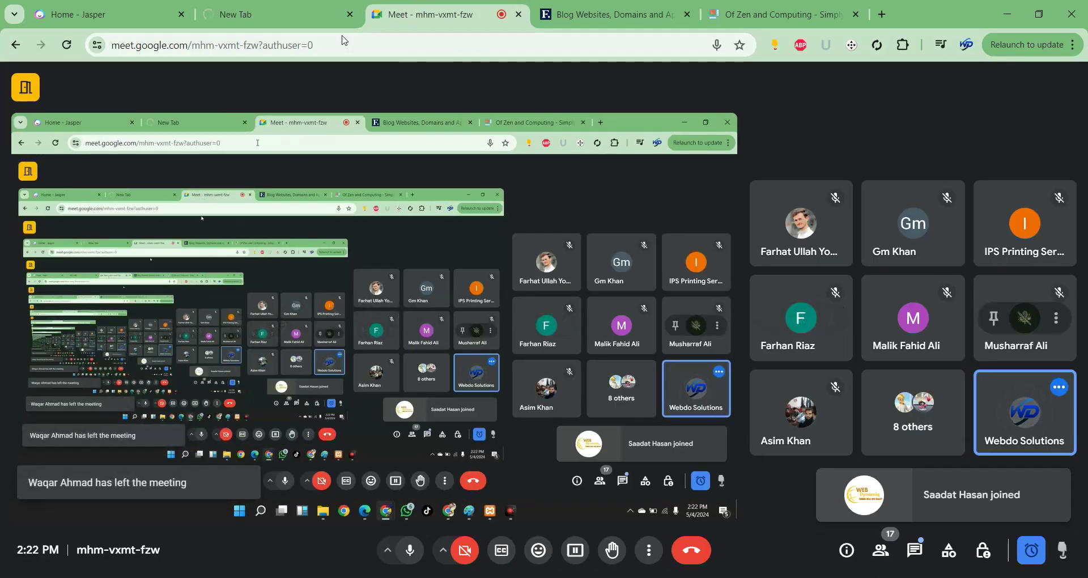
{"action": "left_click", "coordinate": [278, 17]}
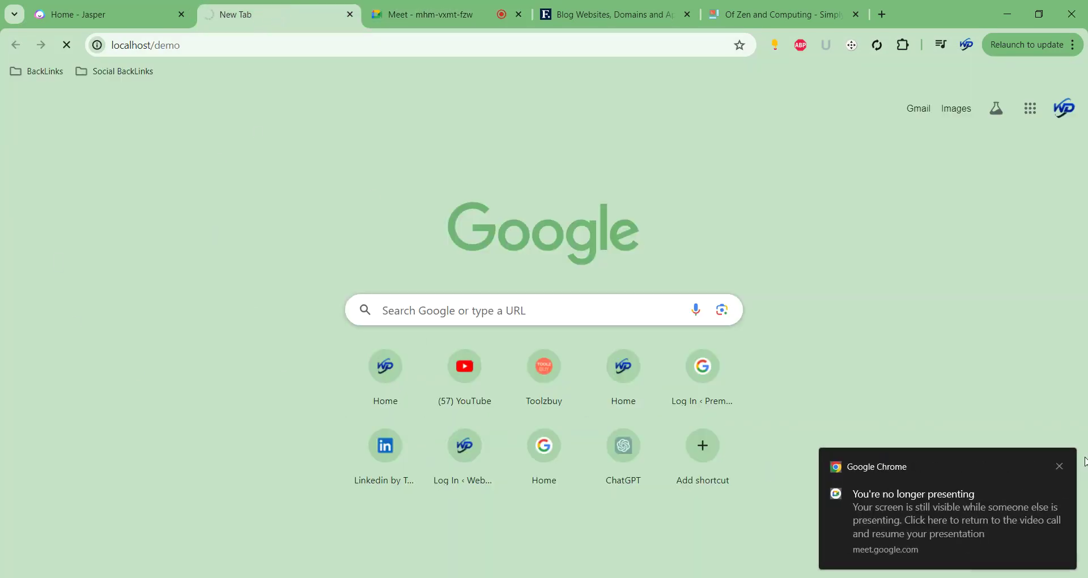
{"action": "left_click", "coordinate": [1059, 466]}
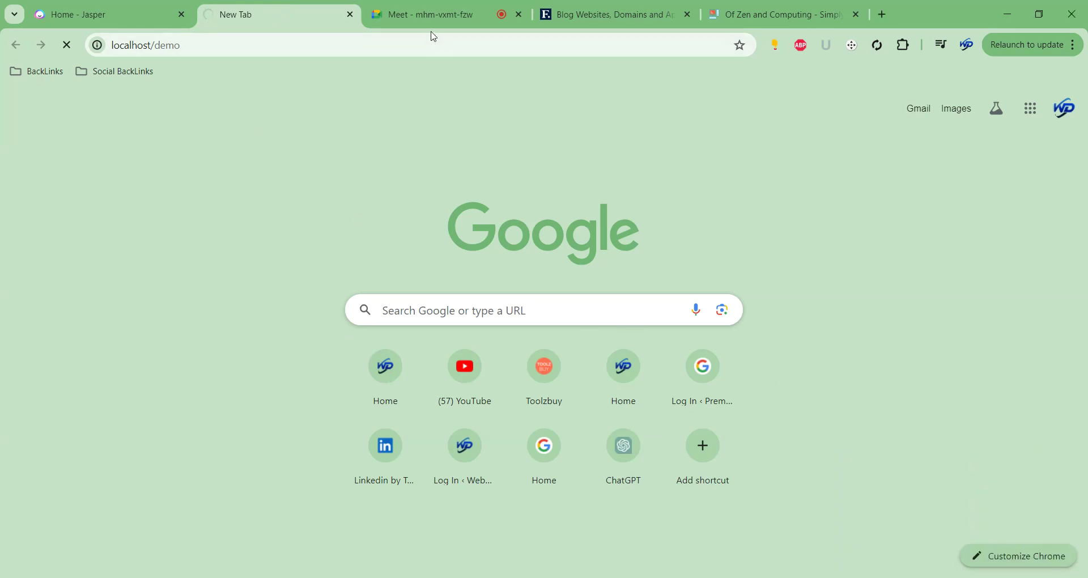
{"action": "left_click", "coordinate": [431, 15]}
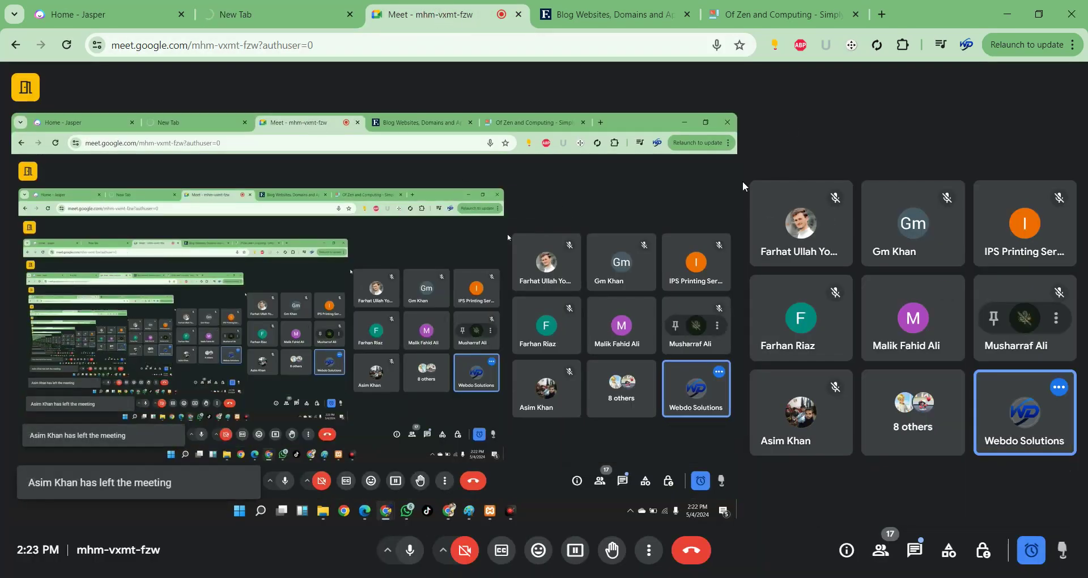
Keep English (United States) and continue past the welcome page to the database form.
{"action": "left_click", "coordinate": [241, 15]}
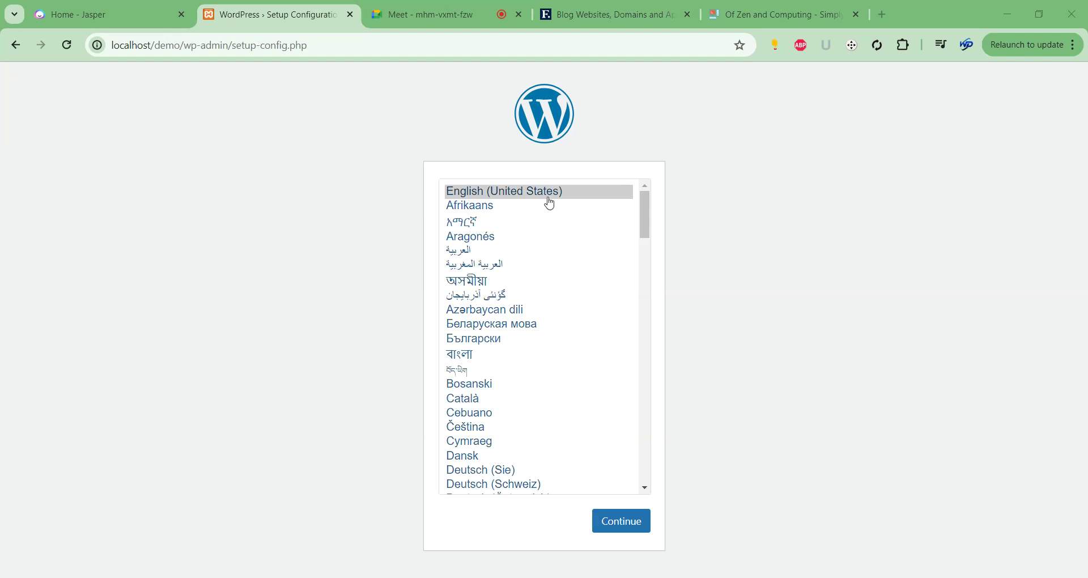
{"action": "left_click", "coordinate": [623, 528]}
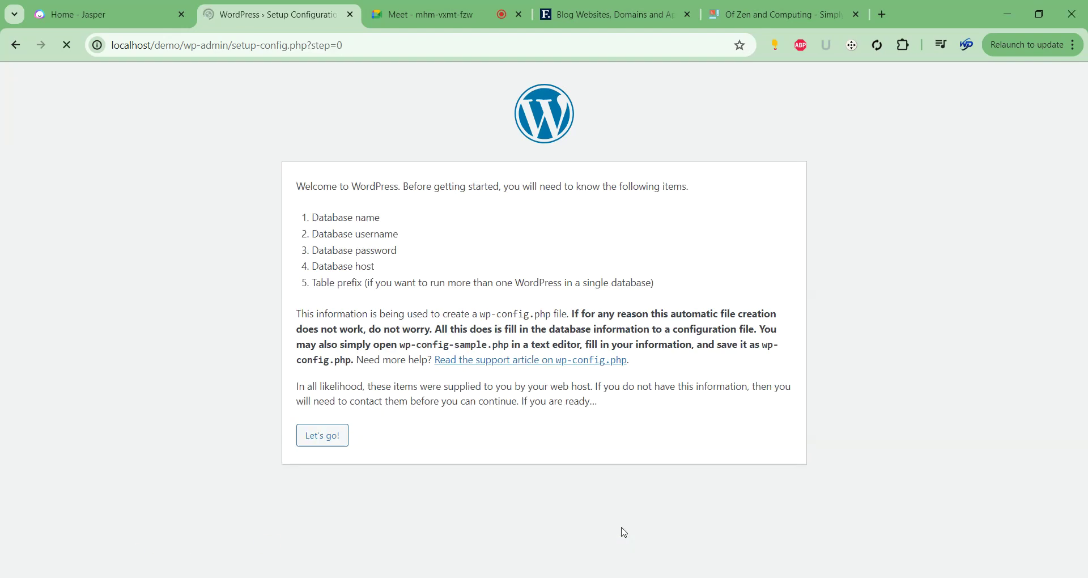
{"action": "left_click", "coordinate": [328, 441]}
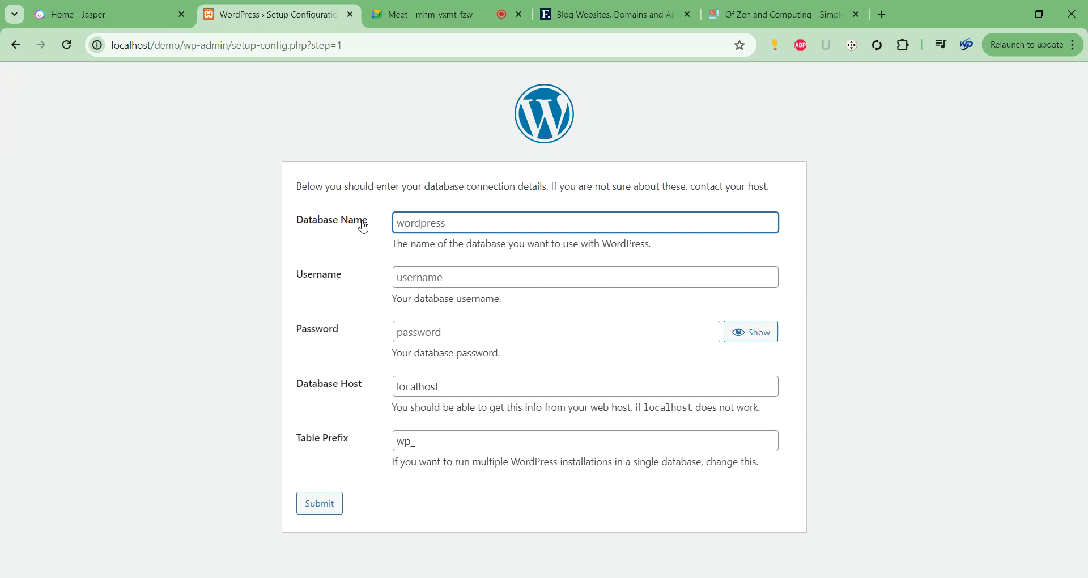
Open another new tab beside the WordPress setup tab.
{"action": "left_click", "coordinate": [882, 14]}
{"action": "left_click_drag", "start_coordinate": [870, 11], "coordinate": [405, 15]}
{"action": "left_click", "coordinate": [393, 46]}
Go to localhost/phpmyadmin in the new tab.
{"action": "type", "text": "lo"}
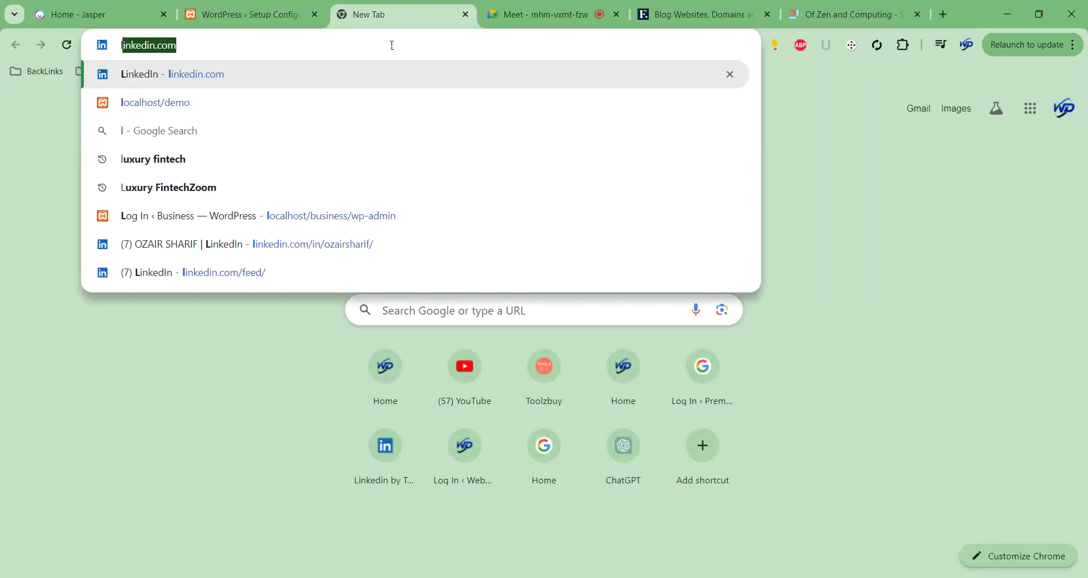
{"action": "key", "text": "Right"}
{"action": "key", "text": "BackSpace"}
{"action": "key", "text": "BackSpace"}
{"action": "key", "text": "BackSpace"}
{"action": "key", "text": "BackSpace"}
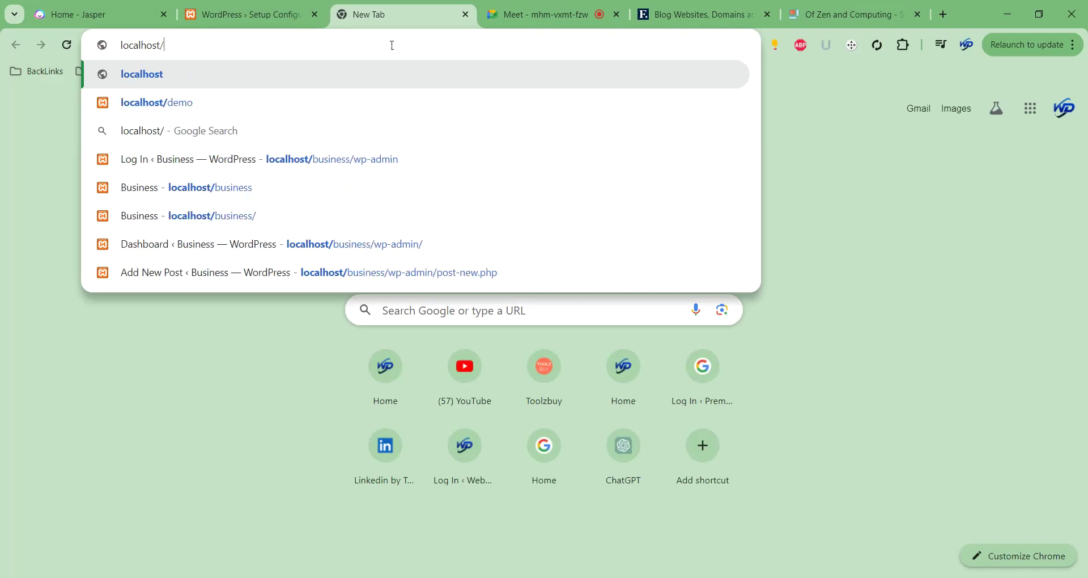
{"action": "type", "text": "php"}
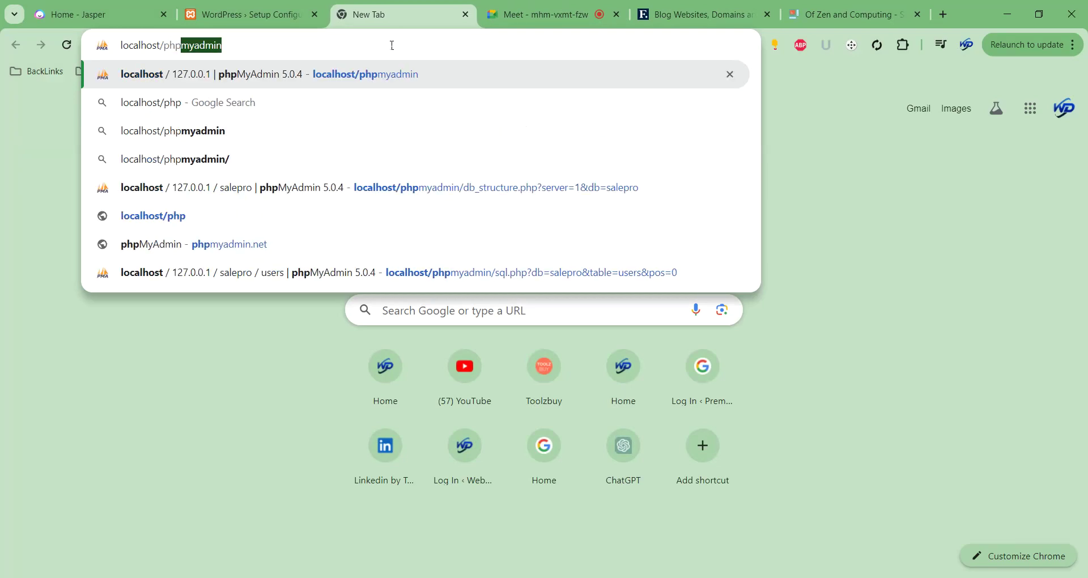
{"action": "key", "text": "Return"}
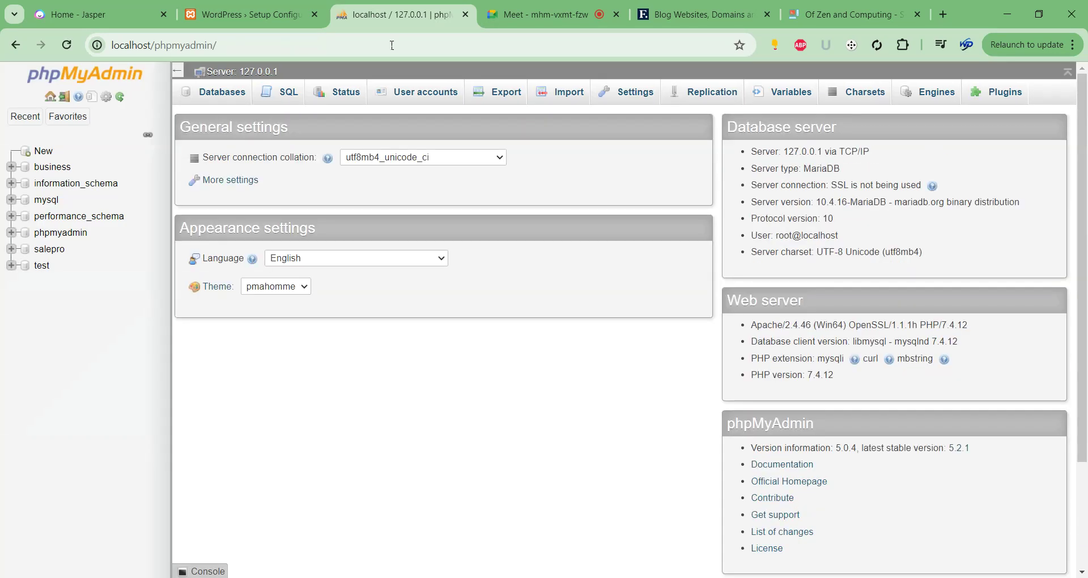
Create a new database named demo and return to the WordPress setup tab.
{"action": "left_click", "coordinate": [34, 153]}
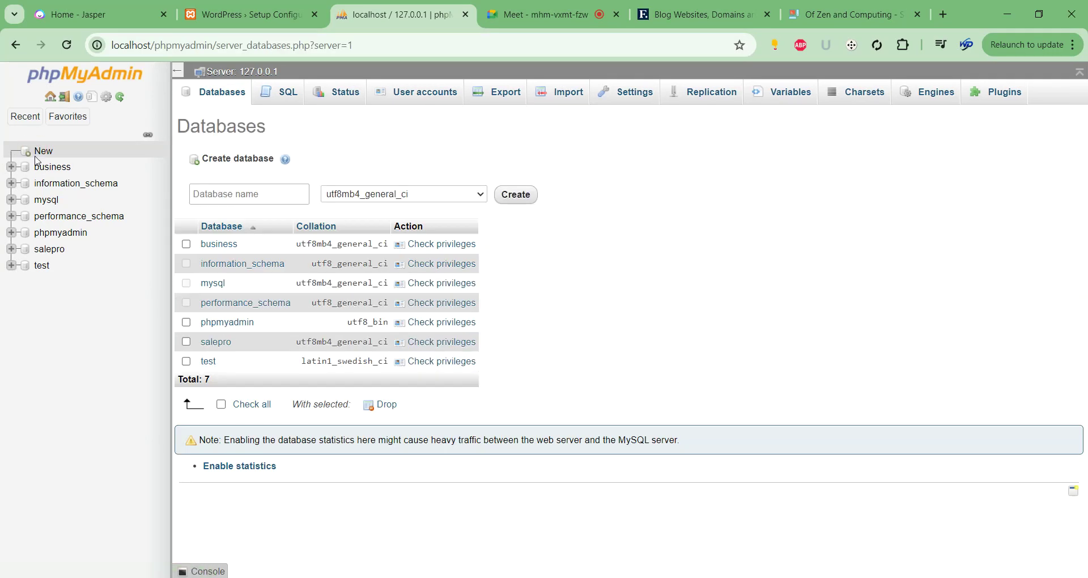
{"action": "left_click", "coordinate": [237, 203]}
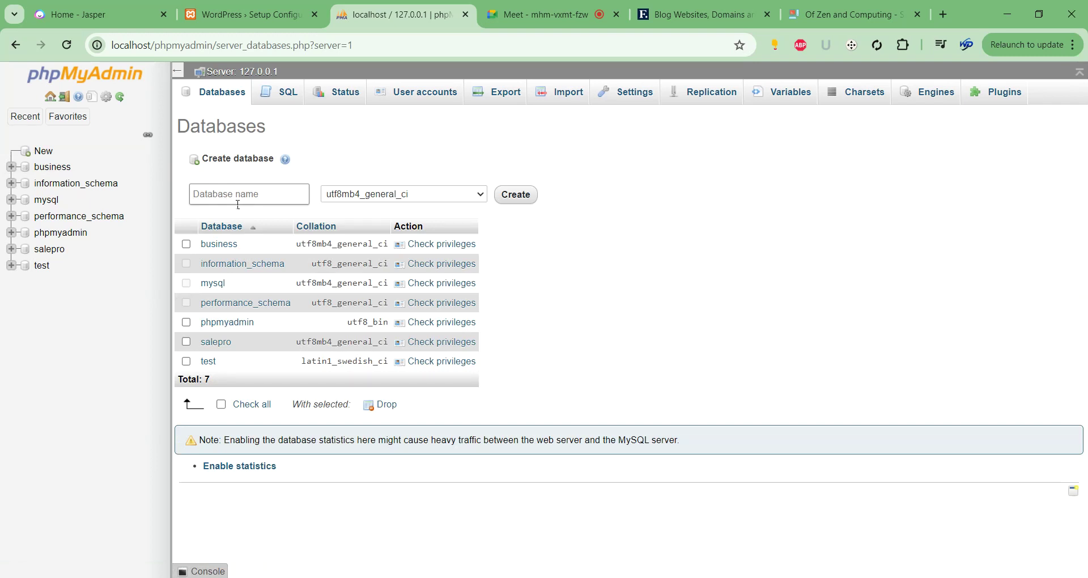
{"action": "type", "text": "demo"}
{"action": "left_click", "coordinate": [529, 201]}
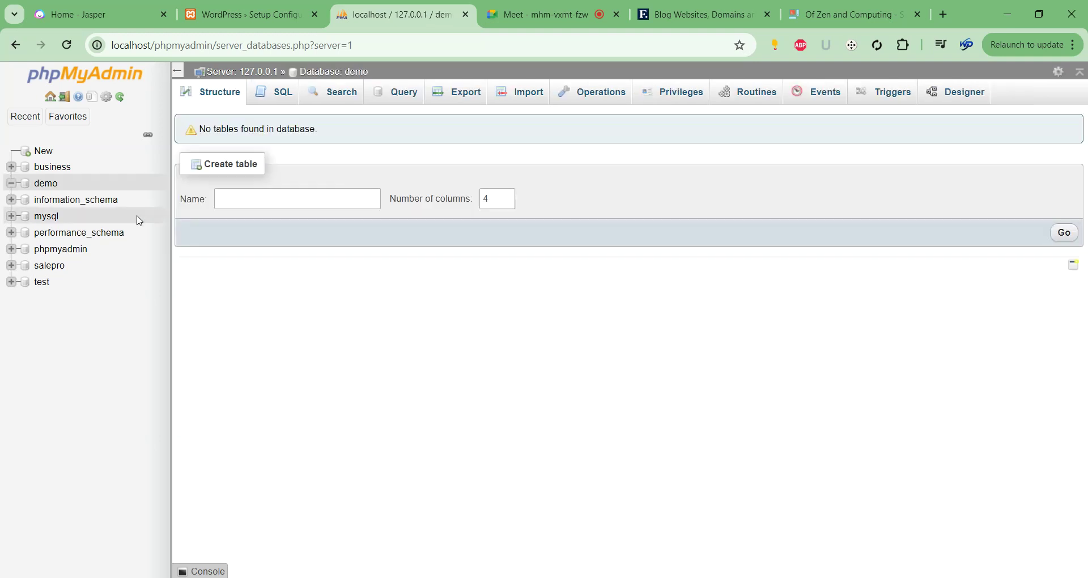
{"action": "left_click", "coordinate": [250, 14]}
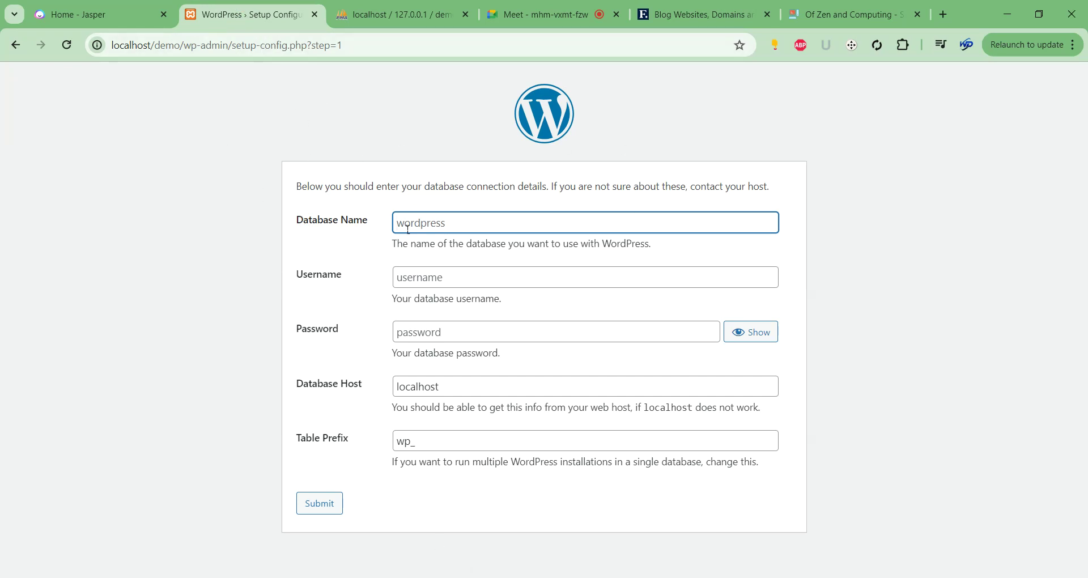
Submit database name demo with username root, then run the installation.
{"action": "type", "text": "demo"}
{"action": "left_click", "coordinate": [462, 281]}
{"action": "type", "text": "root"}
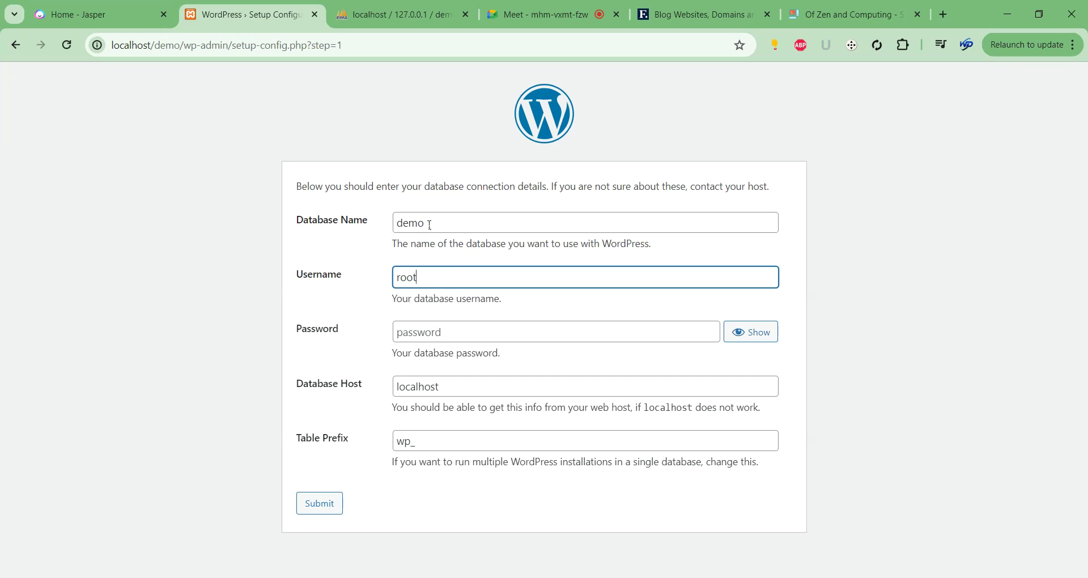
{"action": "double_click", "coordinate": [402, 220]}
{"action": "left_click_drag", "start_coordinate": [419, 277], "coordinate": [384, 286]}
{"action": "left_click", "coordinate": [331, 504]}
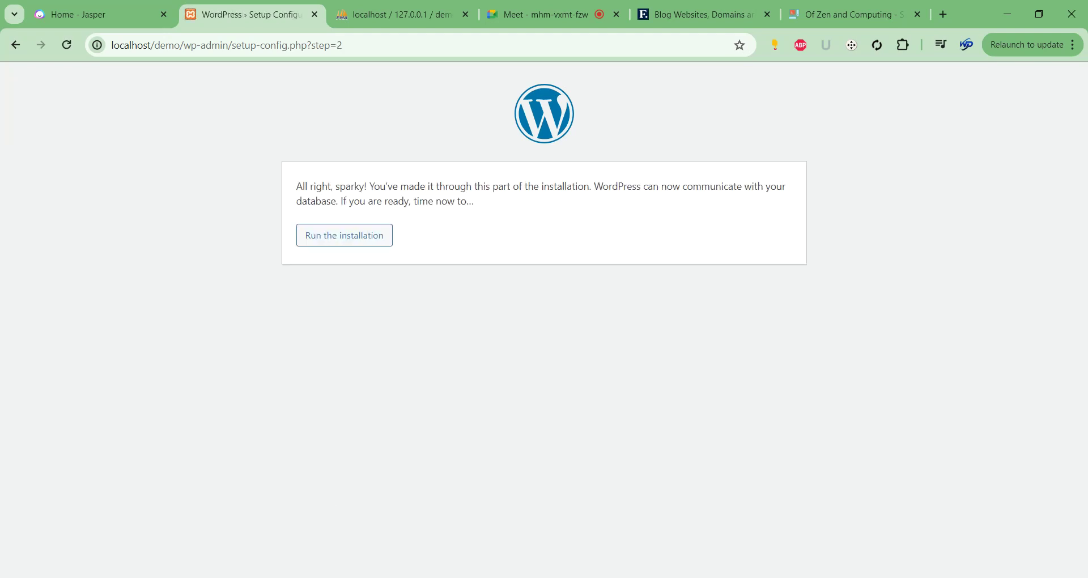
{"action": "left_click", "coordinate": [343, 235]}
{"action": "left_click", "coordinate": [356, 242]}
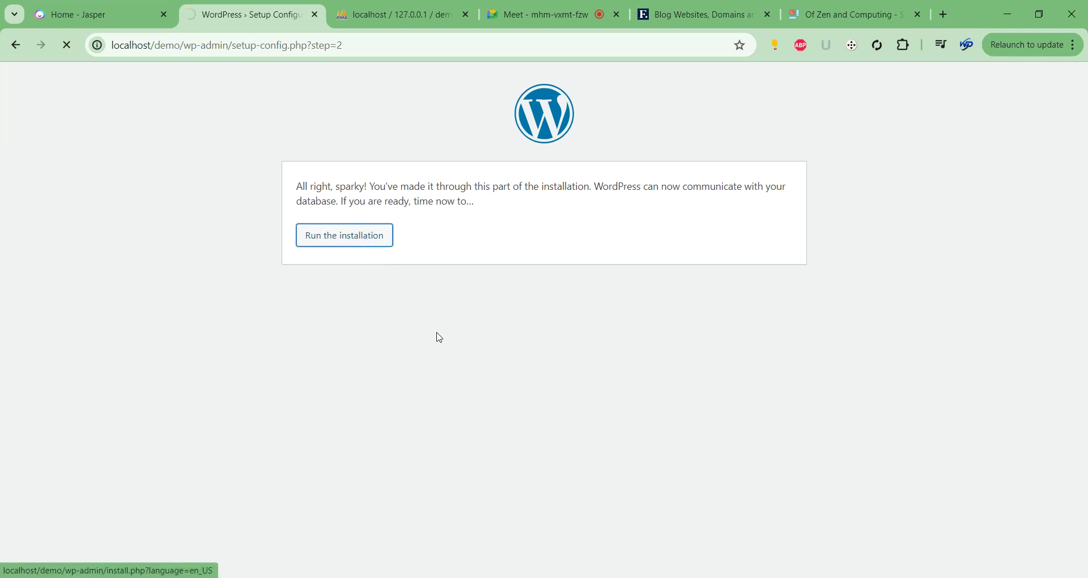
Enter site title 'Ai Demo Class', username demo, and a weak password, confirming its use.
{"action": "scroll", "coordinate": [458, 237], "scroll_direction": "down", "scroll_amount": 2}
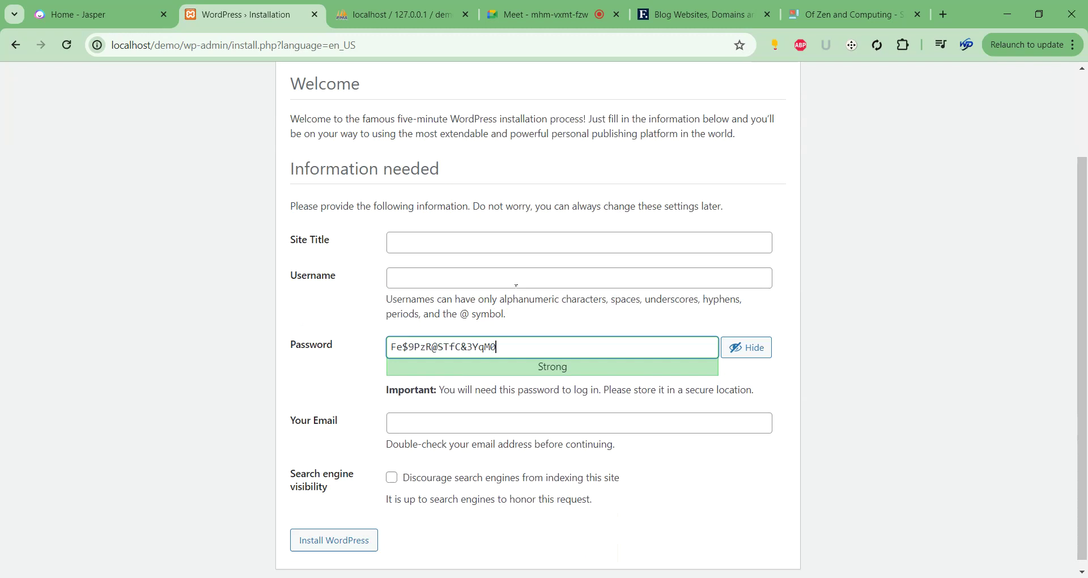
{"action": "left_click", "coordinate": [458, 237]}
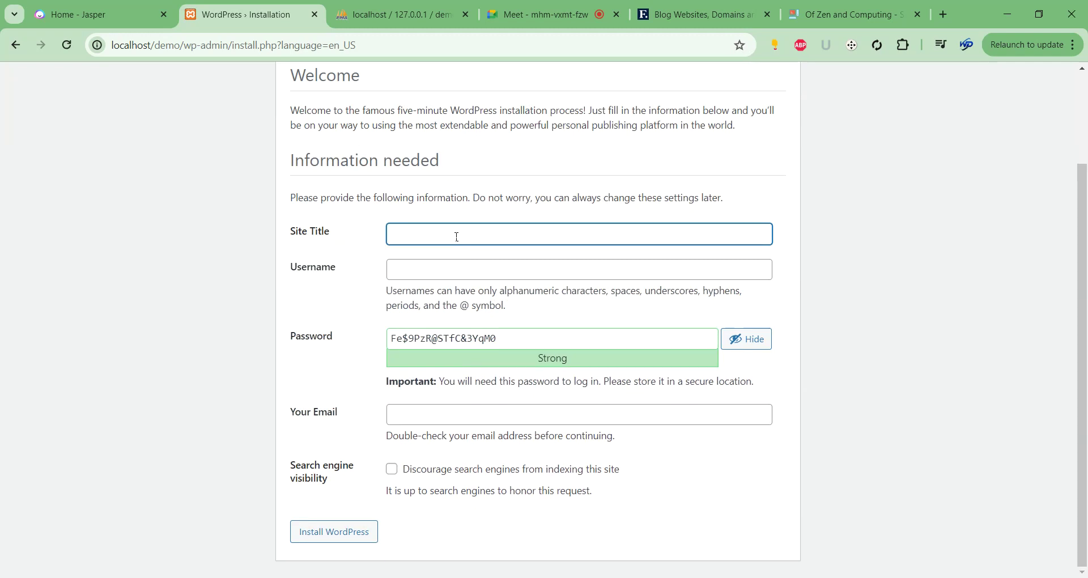
{"action": "type", "text": "Ai Demo Class"}
{"action": "left_click", "coordinate": [455, 267]}
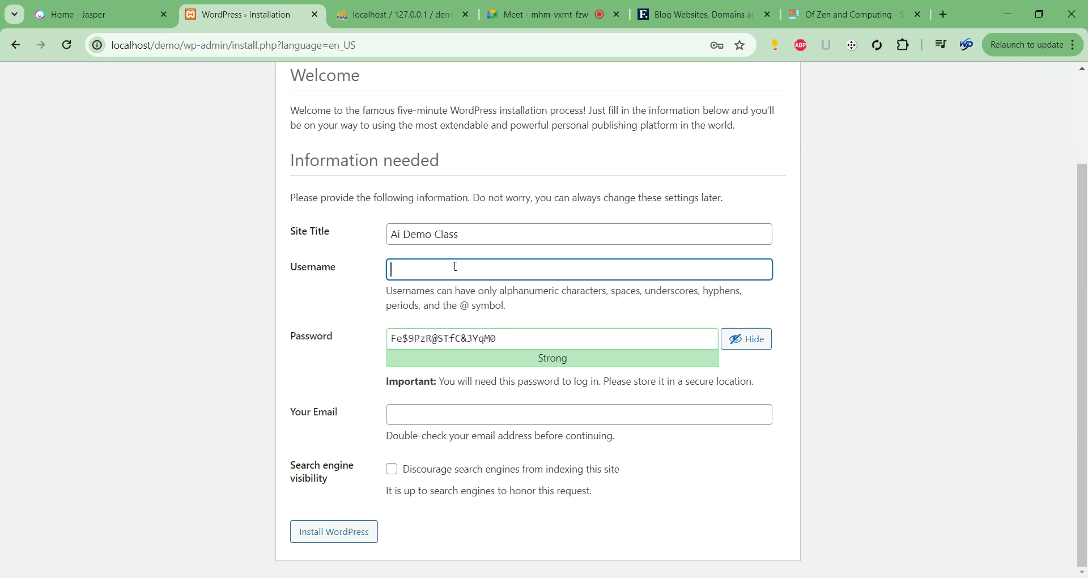
{"action": "type", "text": "demo"}
{"action": "key", "text": "Tab"}
{"action": "type", "text": "123"}
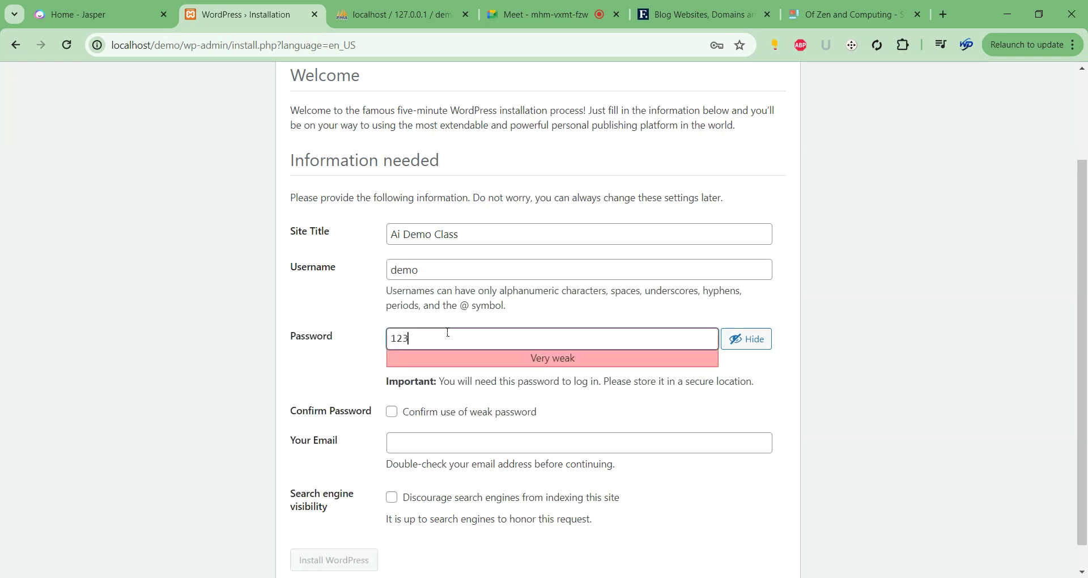
{"action": "type", "text": "45"}
{"action": "left_click", "coordinate": [392, 412]}
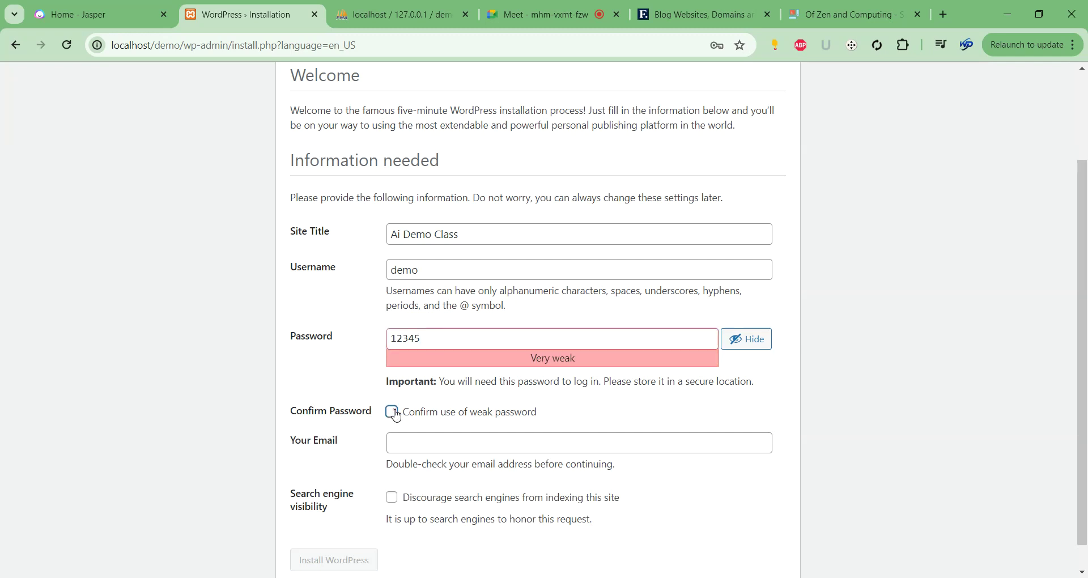
Fill in the admin e-mail, install WordPress, and dismiss the password warning.
{"action": "scroll", "coordinate": [434, 423], "scroll_direction": "down", "scroll_amount": 1}
{"action": "left_click", "coordinate": [434, 423]}
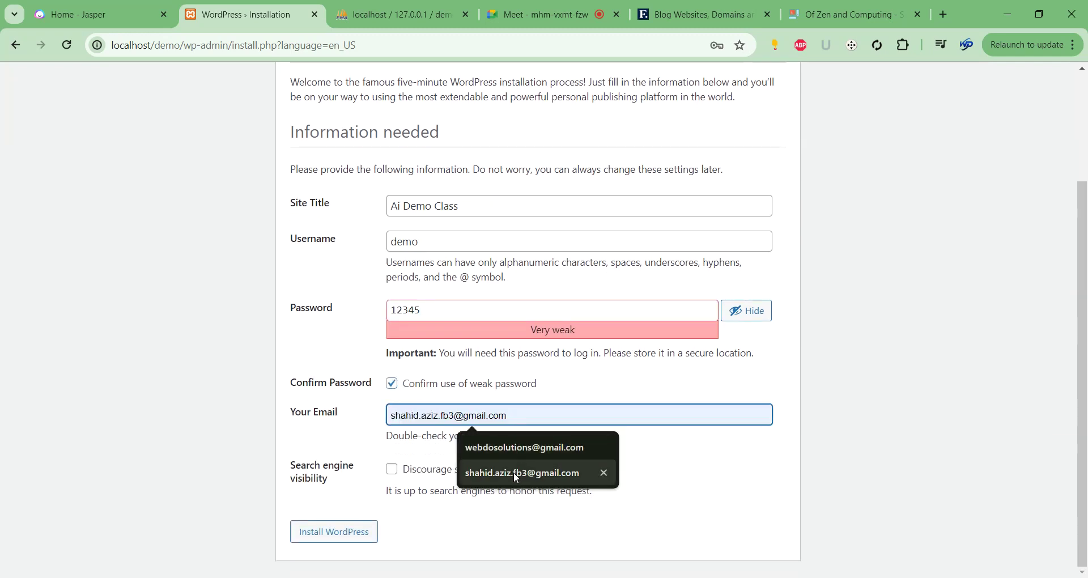
{"action": "left_click", "coordinate": [514, 449]}
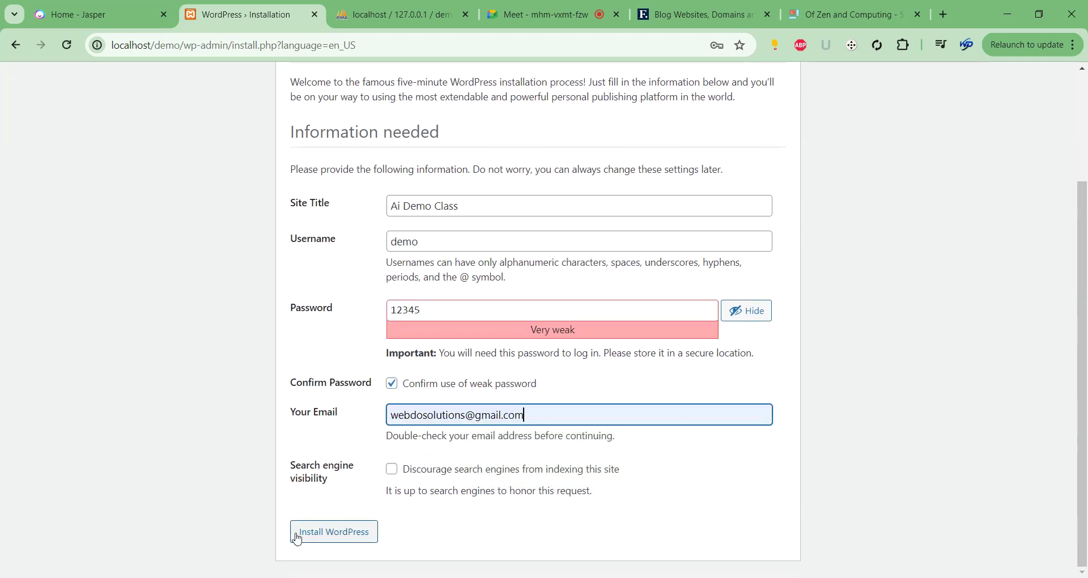
{"action": "left_click", "coordinate": [330, 534]}
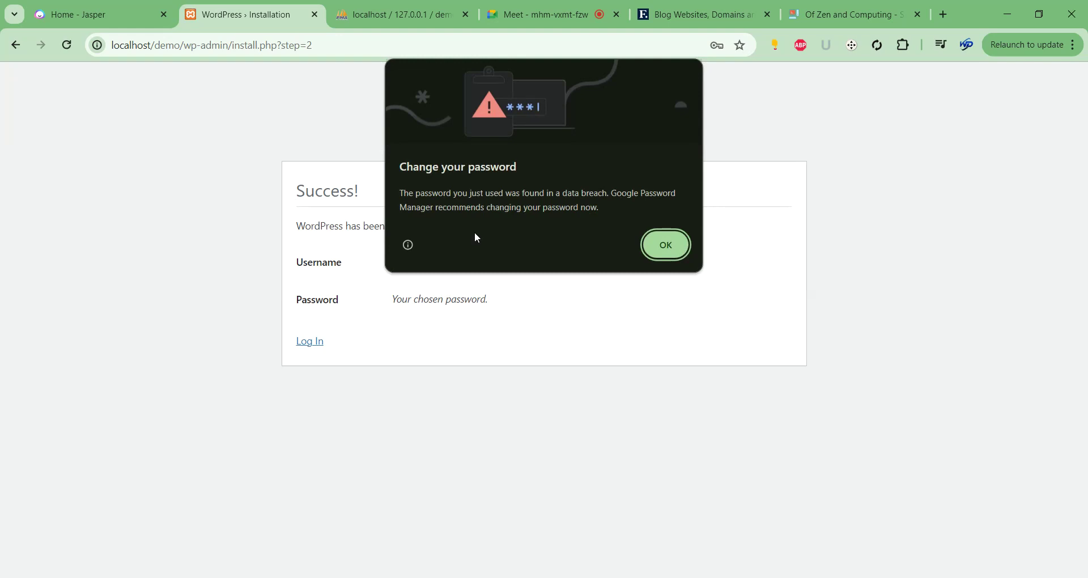
{"action": "left_click", "coordinate": [662, 249]}
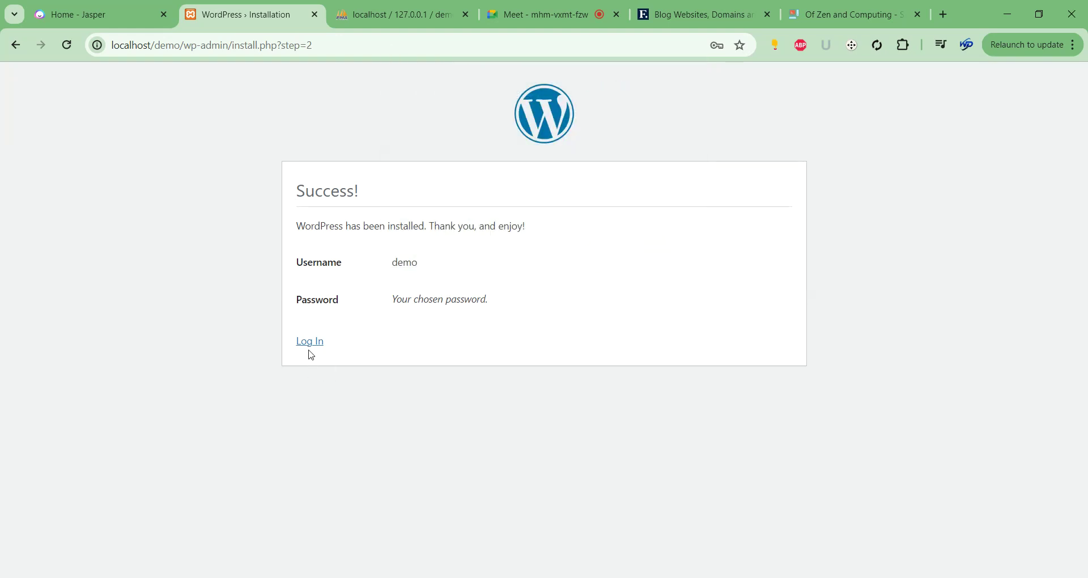
Log in on wp-login.php as demo with the admin password and dismiss Chrome's warning.
{"action": "left_click", "coordinate": [306, 344]}
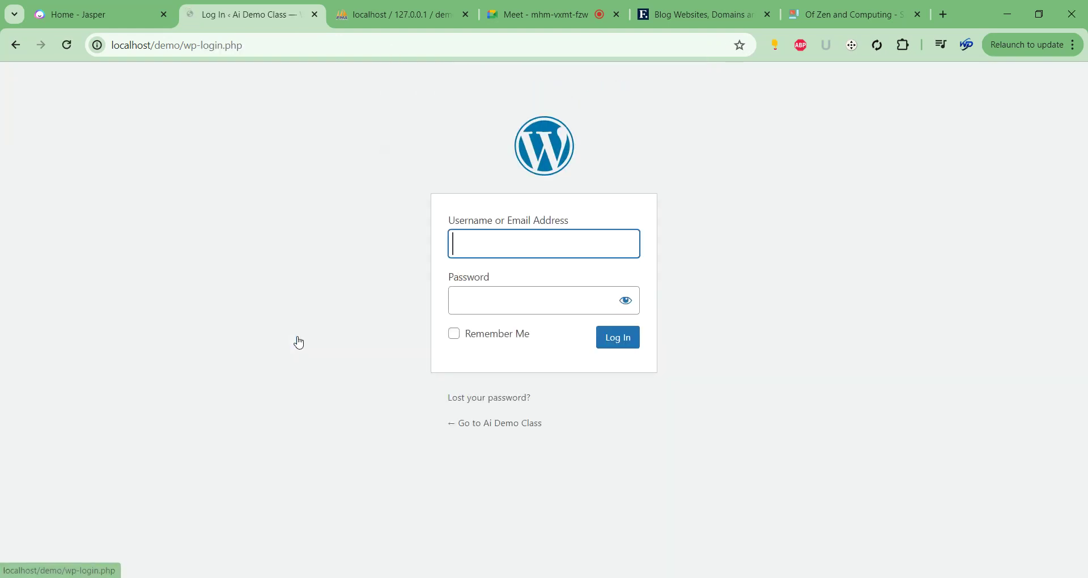
{"action": "left_click", "coordinate": [511, 234]}
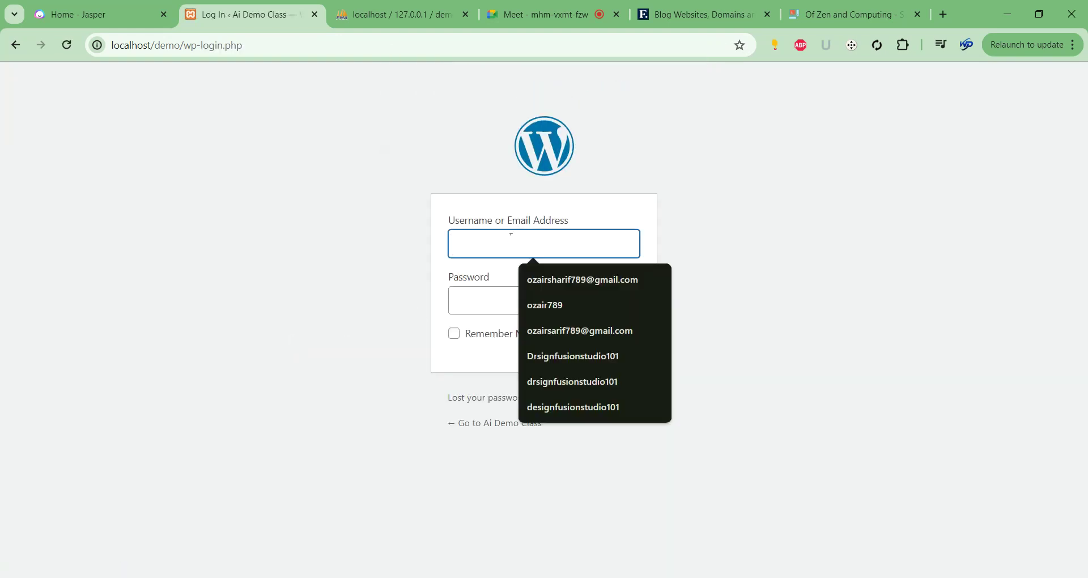
{"action": "type", "text": "demo"}
{"action": "left_click", "coordinate": [506, 289]}
{"action": "type", "text": "*****"}
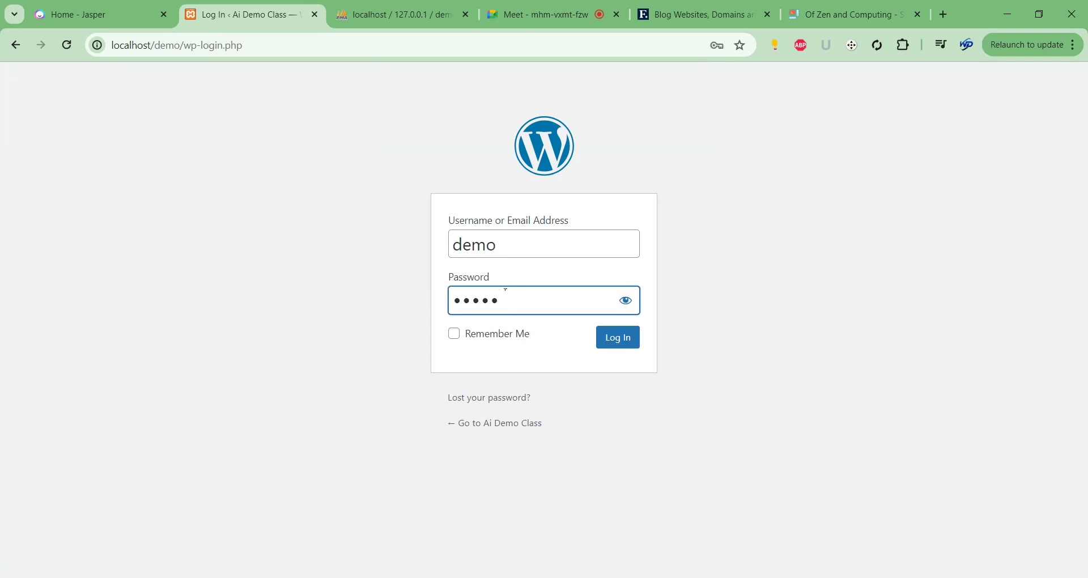
{"action": "left_click", "coordinate": [613, 339]}
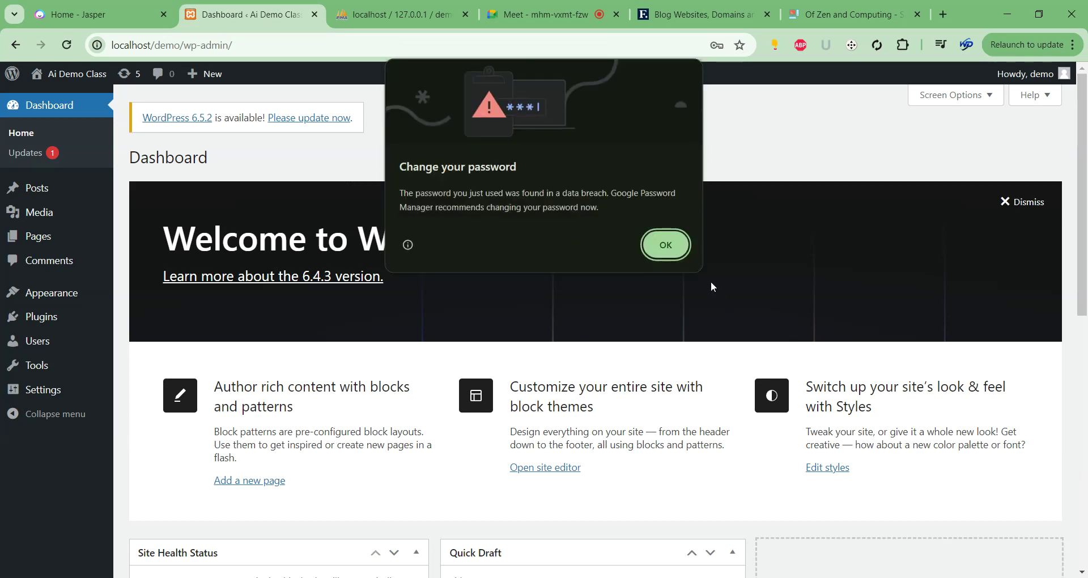
{"action": "left_click", "coordinate": [667, 246]}
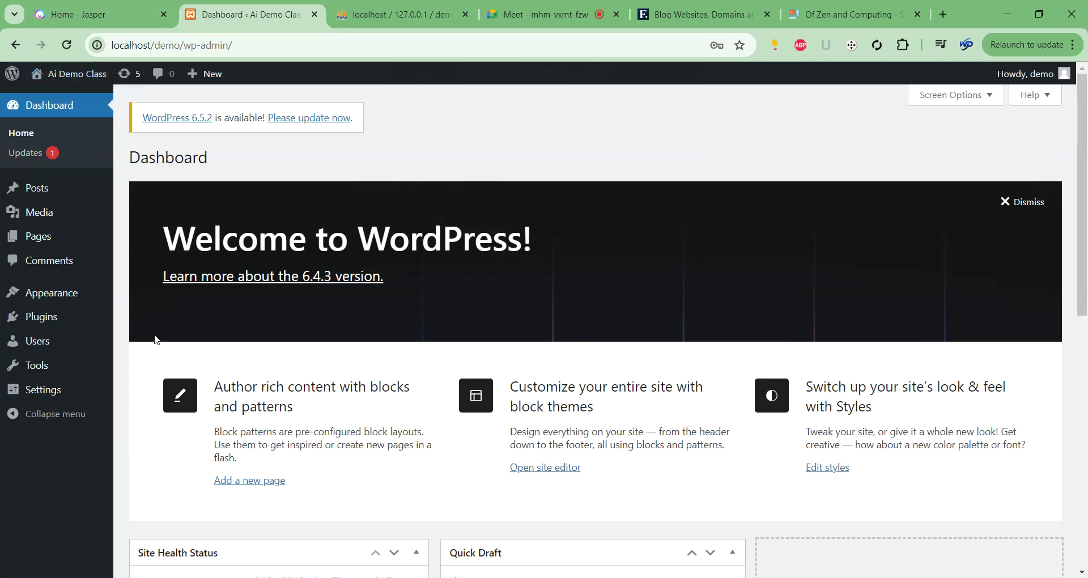
Install the Astra theme from Appearance > Themes > Add New Theme.
{"action": "mouse_move", "coordinate": [48, 299]}
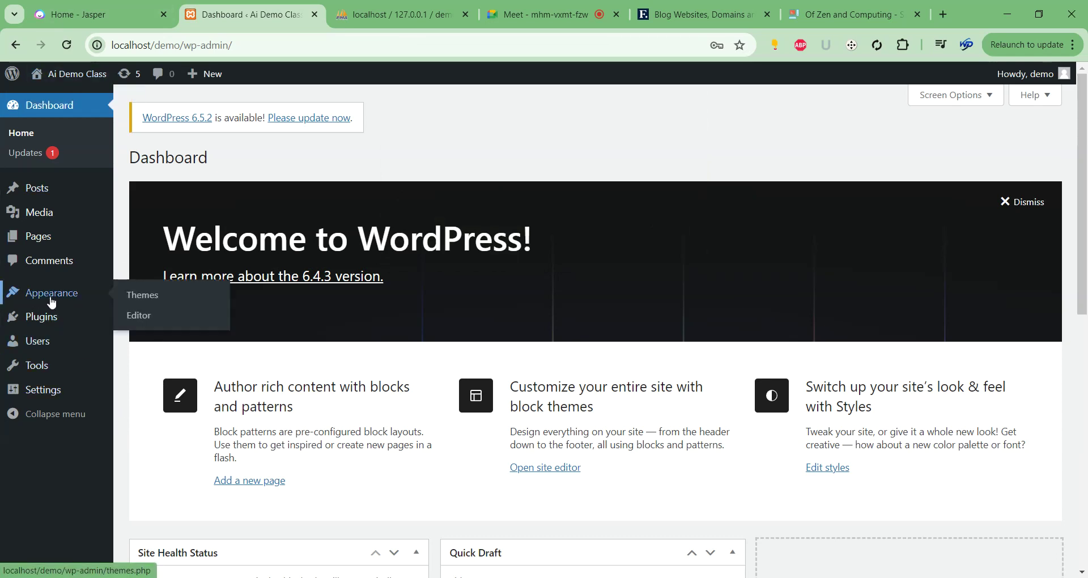
{"action": "left_click", "coordinate": [135, 295]}
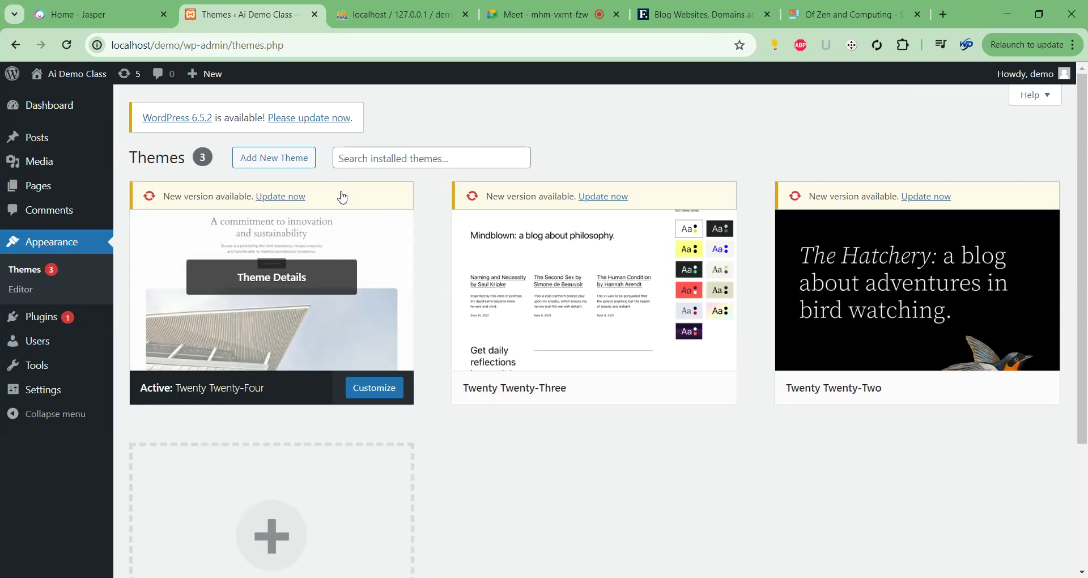
{"action": "left_click", "coordinate": [258, 161]}
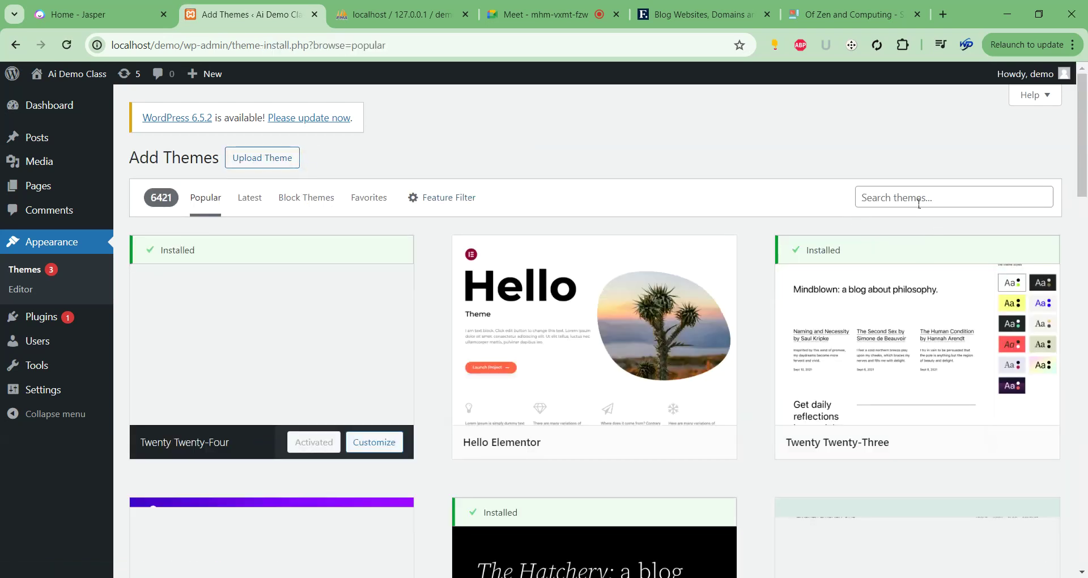
{"action": "left_click", "coordinate": [921, 201]}
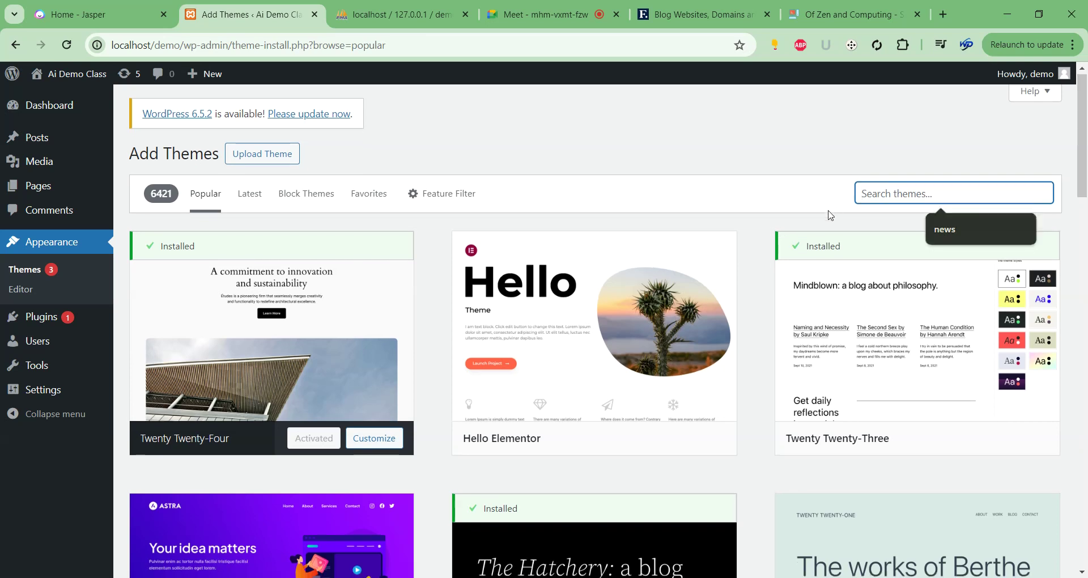
{"action": "scroll", "coordinate": [444, 333], "scroll_direction": "down", "scroll_amount": 3}
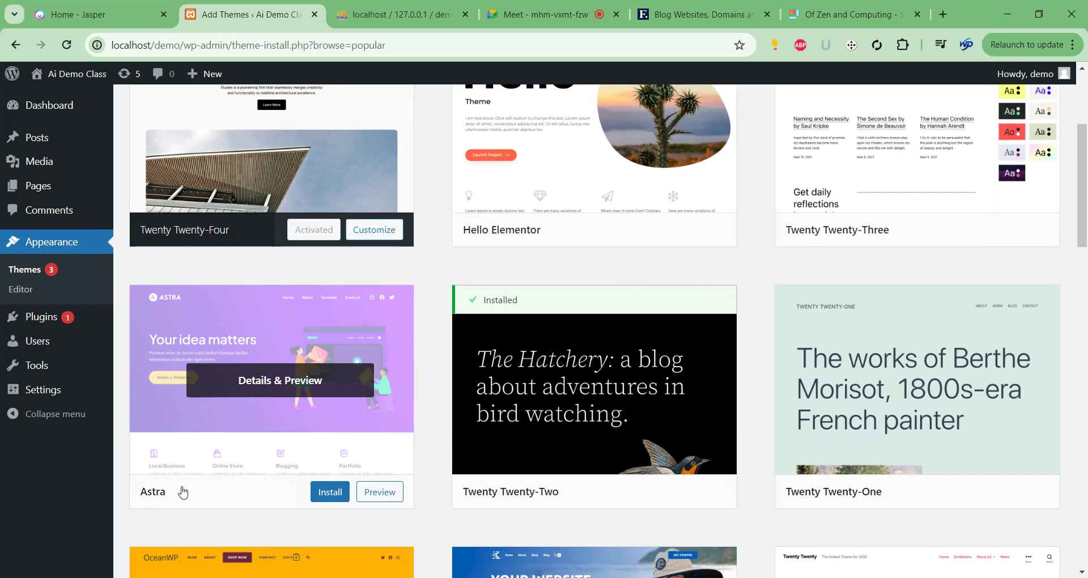
{"action": "left_click", "coordinate": [327, 493]}
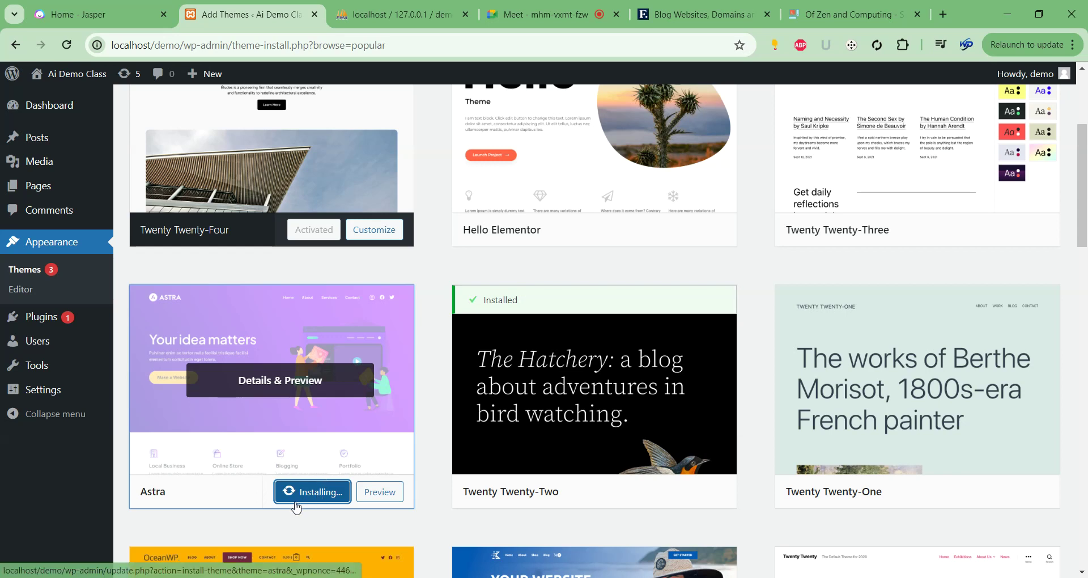
Open the Add Plugins page in a new tab and activate Astra.
{"action": "scroll", "coordinate": [423, 406], "scroll_direction": "down", "scroll_amount": 3}
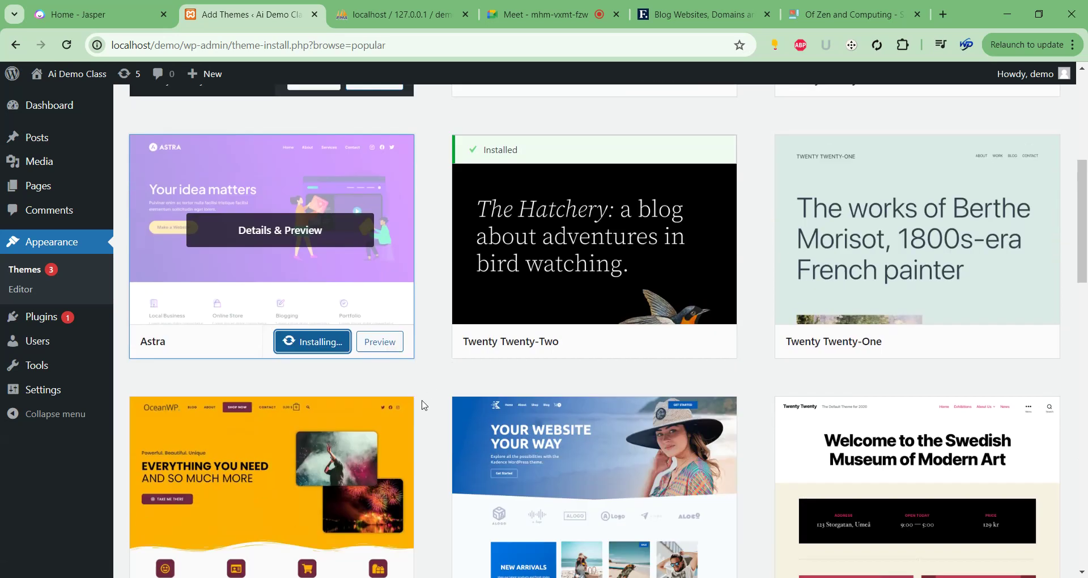
{"action": "scroll", "coordinate": [401, 324], "scroll_direction": "up", "scroll_amount": 1}
{"action": "left_click", "coordinate": [427, 316]}
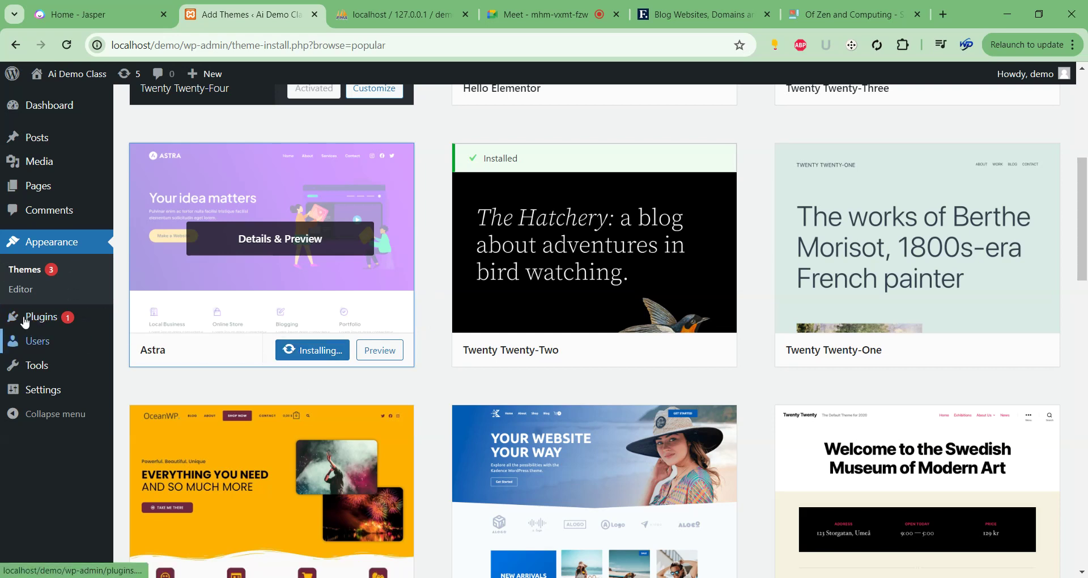
{"action": "mouse_move", "coordinate": [37, 320]}
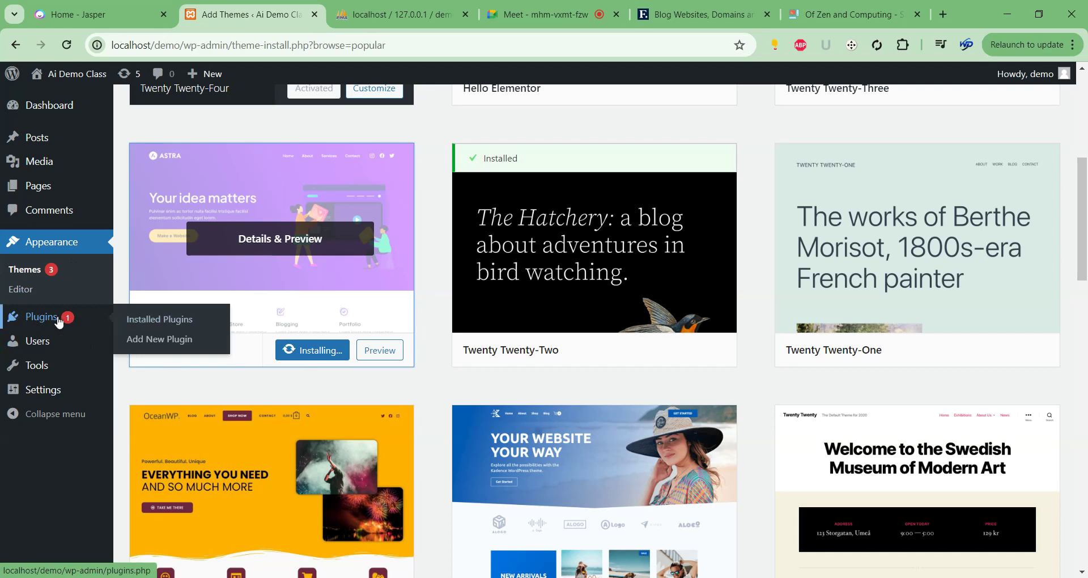
{"action": "right_click", "coordinate": [143, 338]}
{"action": "left_click", "coordinate": [209, 343]}
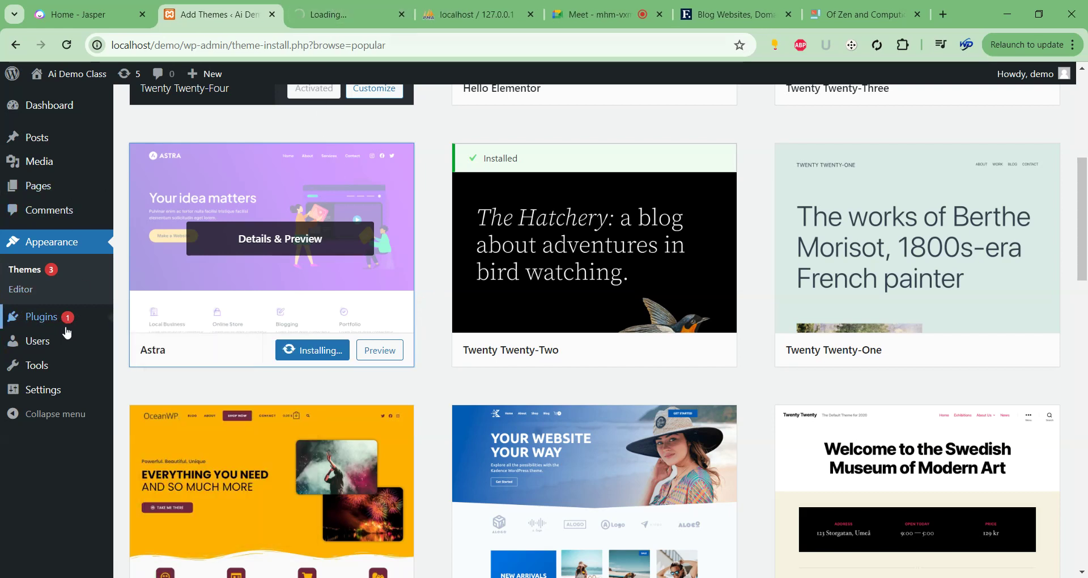
{"action": "mouse_move", "coordinate": [23, 317]}
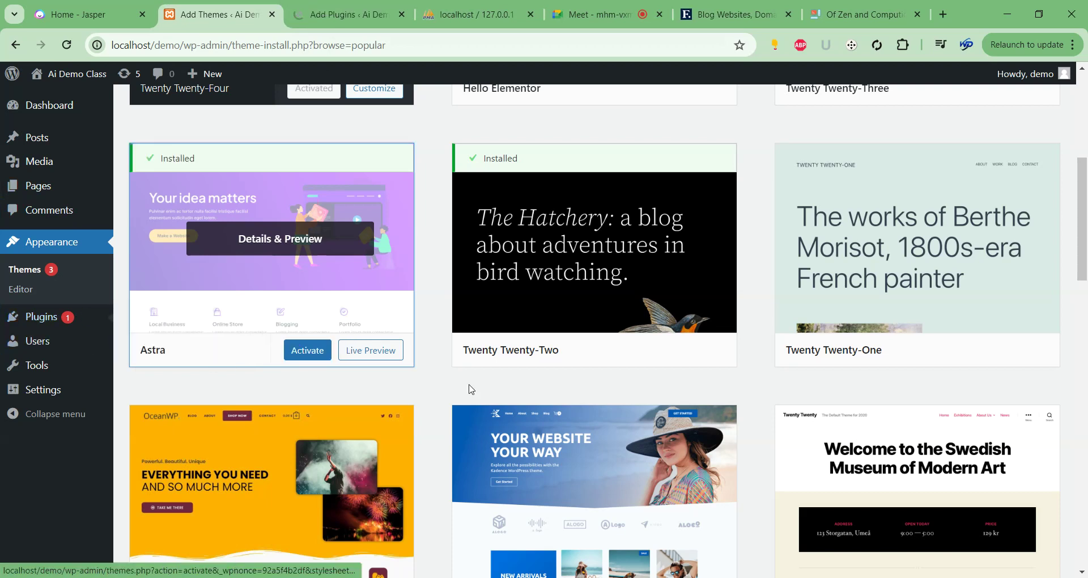
{"action": "left_click", "coordinate": [308, 352]}
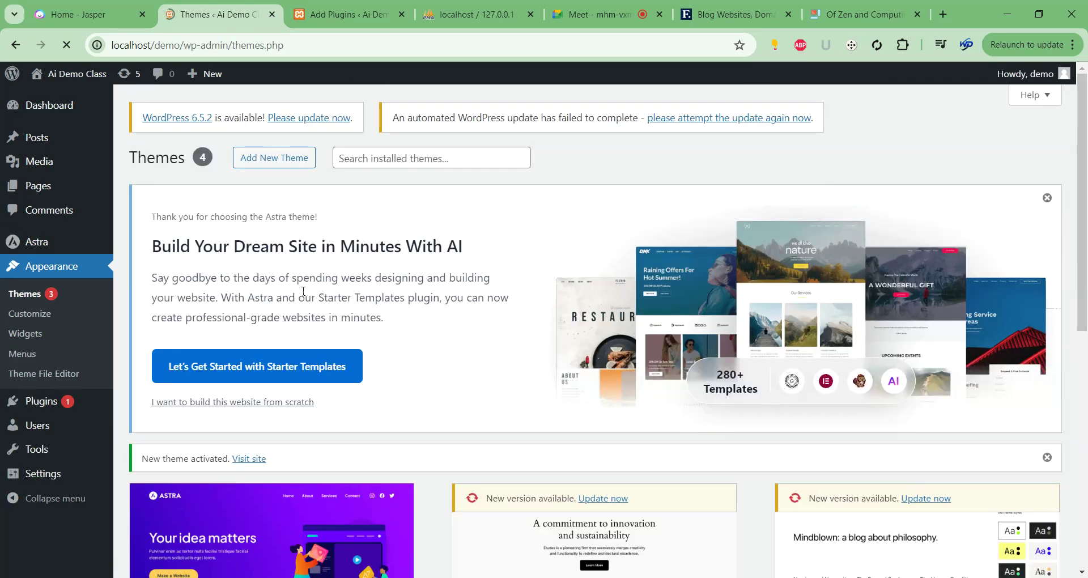
Search Add New Plugin for 'sta' and install the Starter Templates plugin.
{"action": "left_click", "coordinate": [402, 14]}
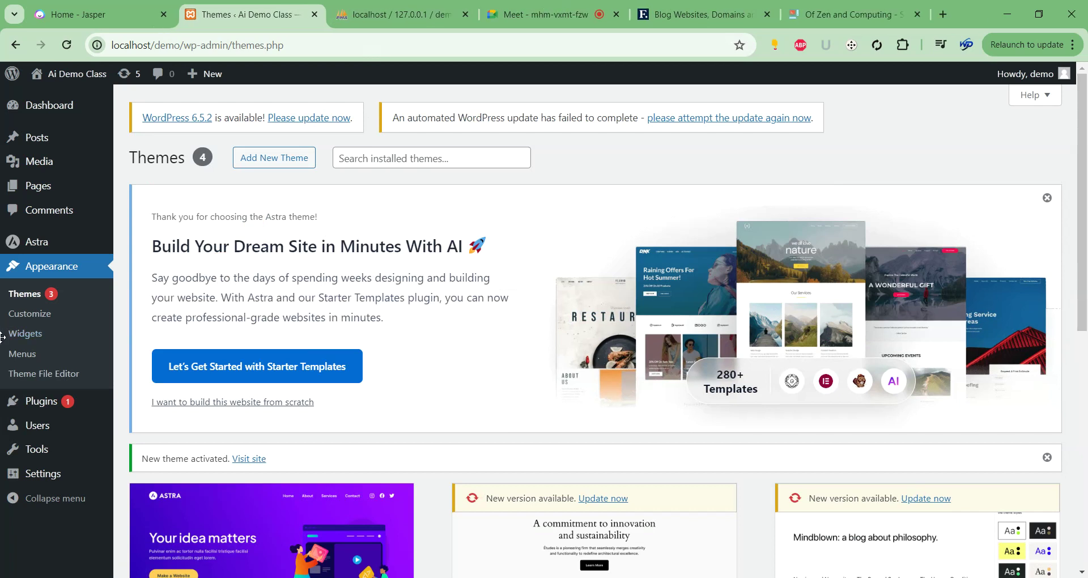
{"action": "mouse_move", "coordinate": [43, 401]}
{"action": "left_click", "coordinate": [148, 424]}
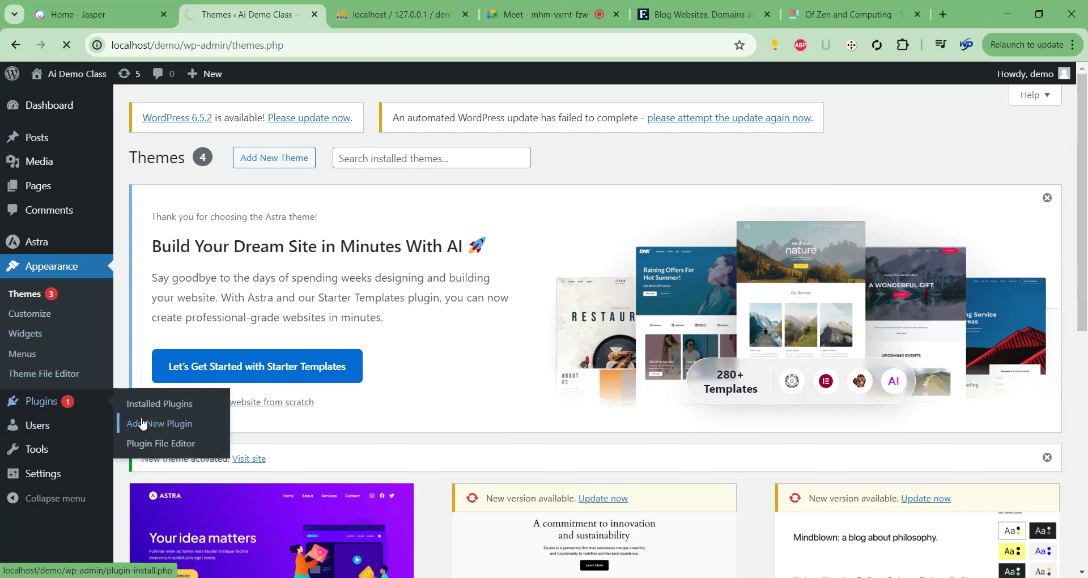
{"action": "scroll", "coordinate": [850, 329], "scroll_direction": "down", "scroll_amount": 5}
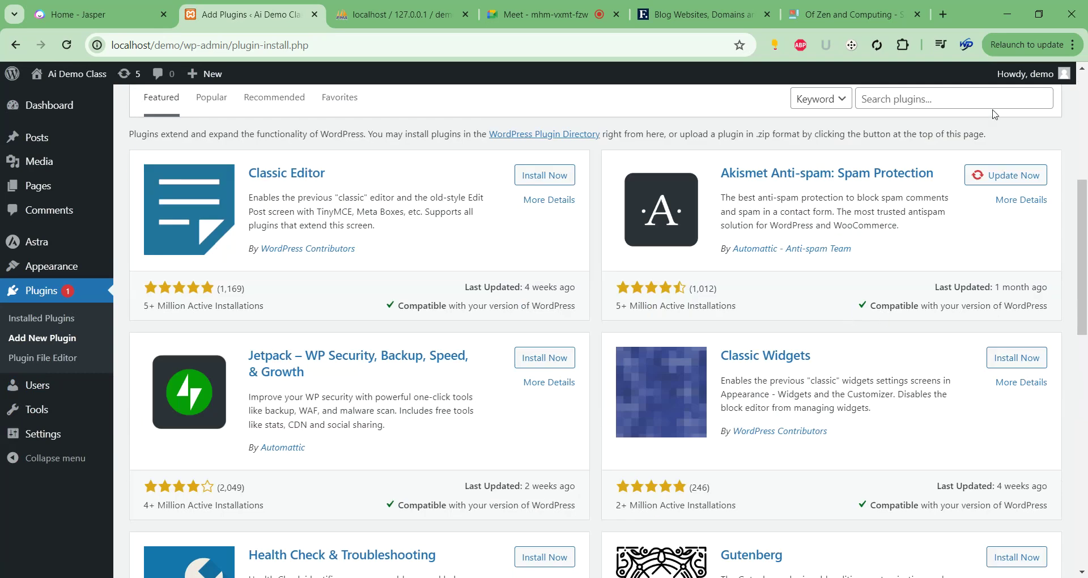
{"action": "left_click", "coordinate": [964, 98]}
{"action": "type", "text": "starter"}
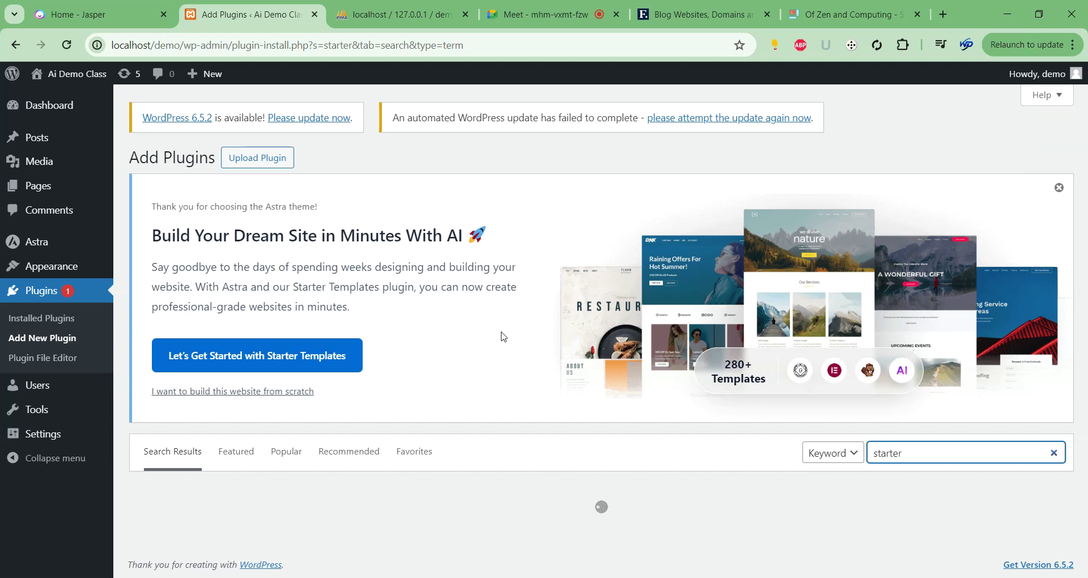
{"action": "scroll", "coordinate": [408, 363], "scroll_direction": "down", "scroll_amount": 3}
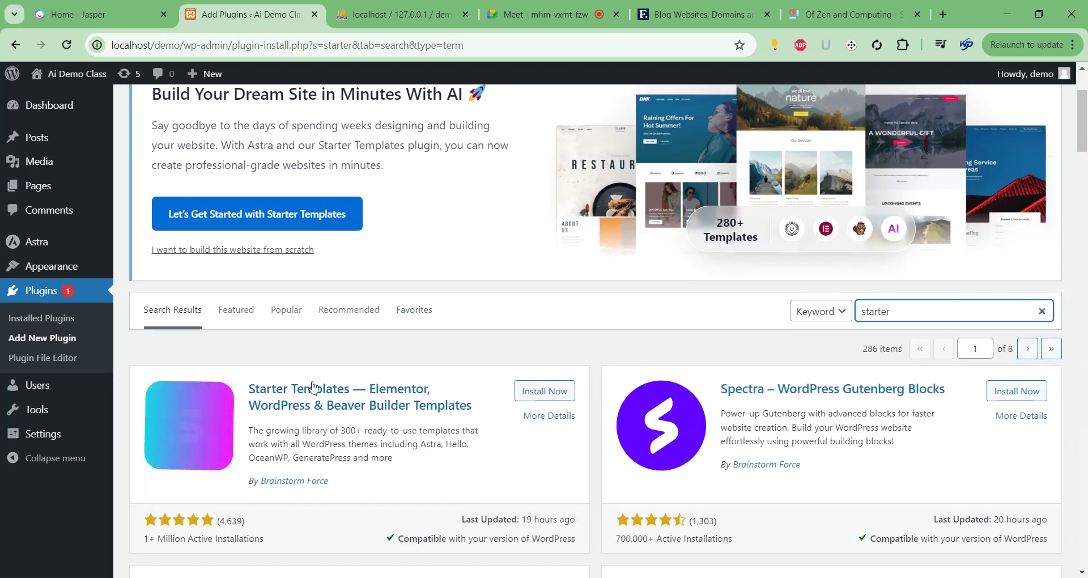
{"action": "left_click", "coordinate": [534, 397]}
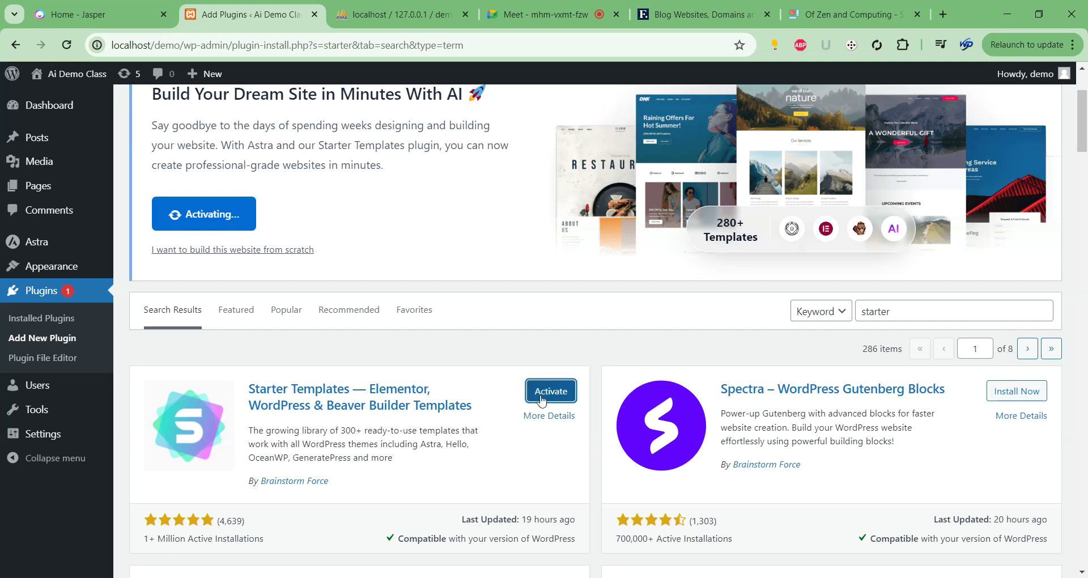
Activate the Starter Templates plugin and reload the admin page.
{"action": "left_click", "coordinate": [545, 390]}
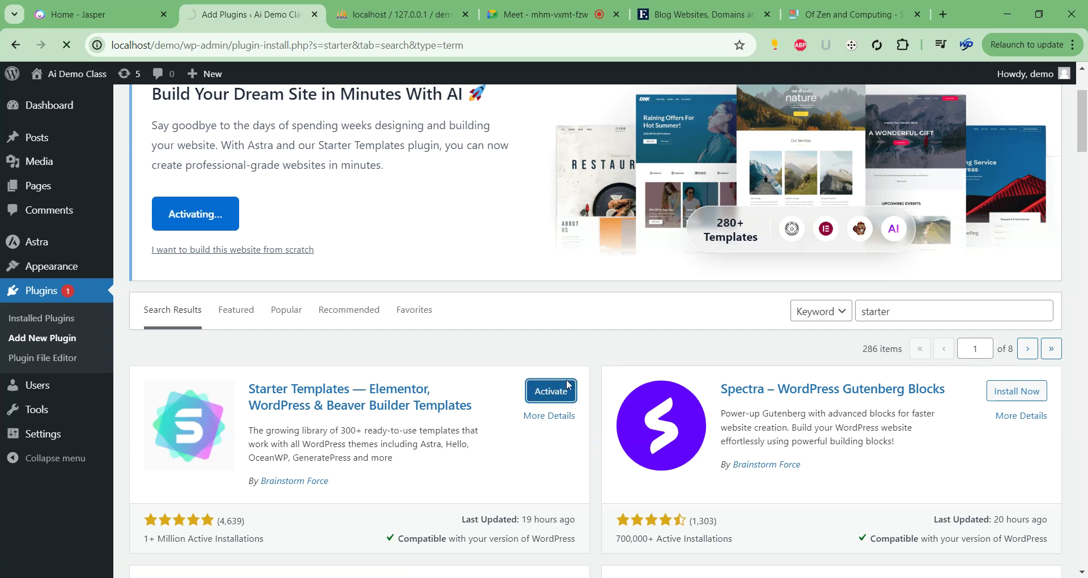
{"action": "scroll", "coordinate": [552, 400], "scroll_direction": "up", "scroll_amount": 3}
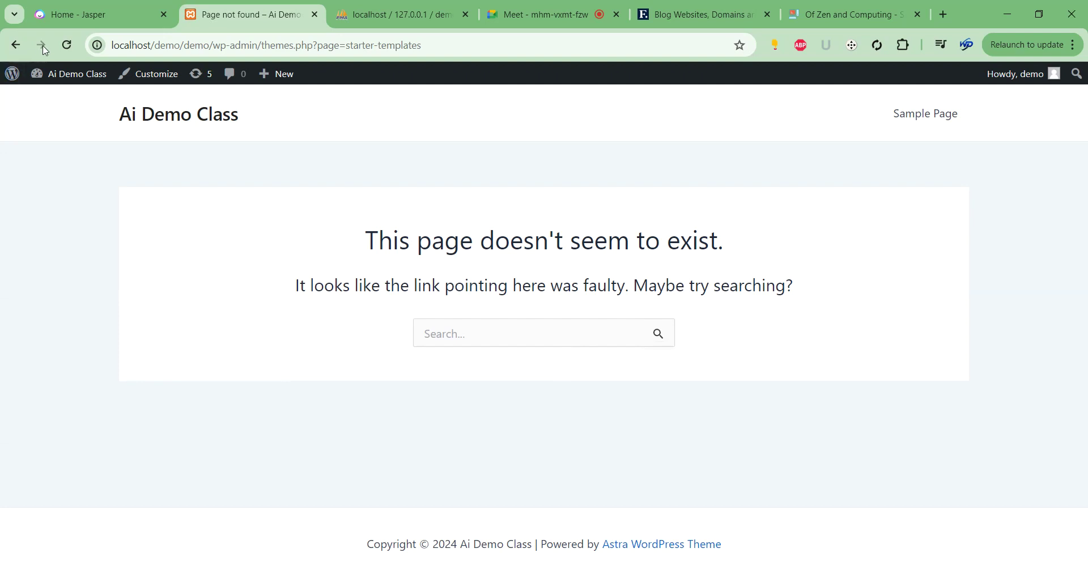
{"action": "left_click", "coordinate": [66, 46]}
{"action": "left_click", "coordinate": [8, 51]}
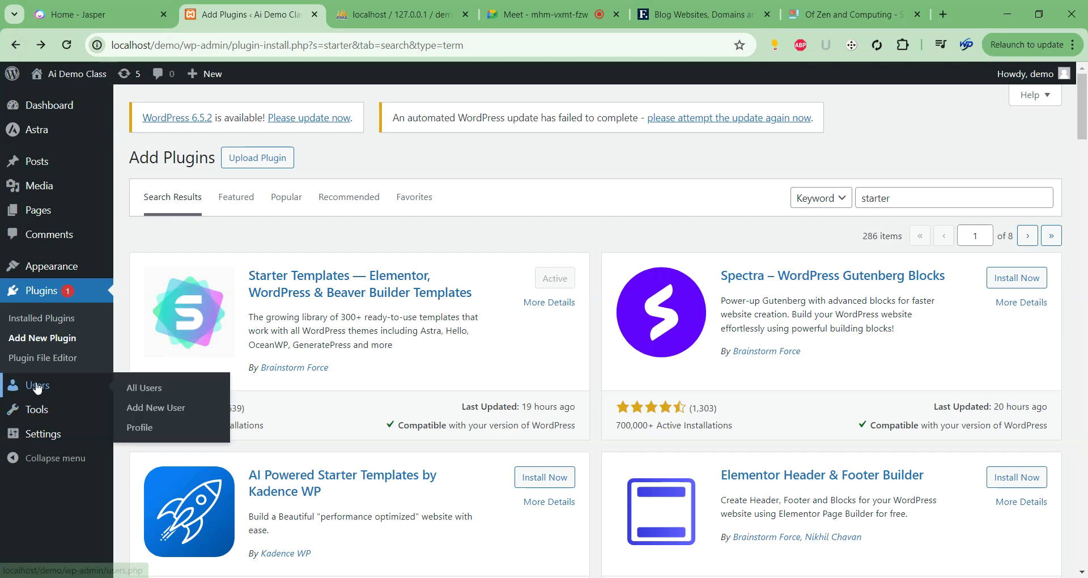
Open Appearance > Starter Templates, return to the Add Plugins results, and switch to the Paint notes.
{"action": "mouse_move", "coordinate": [85, 272]}
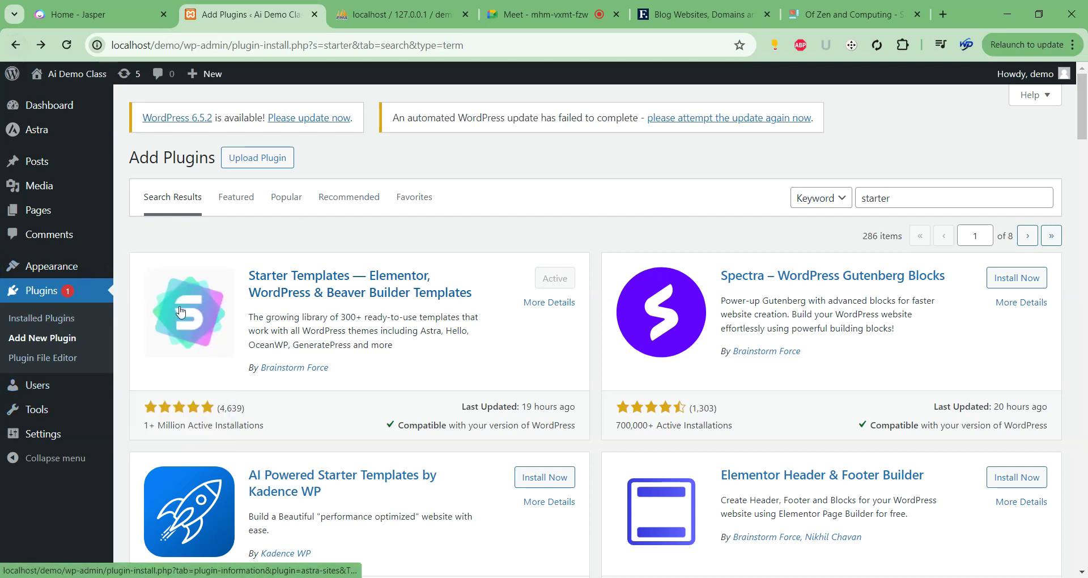
{"action": "left_click", "coordinate": [166, 352]}
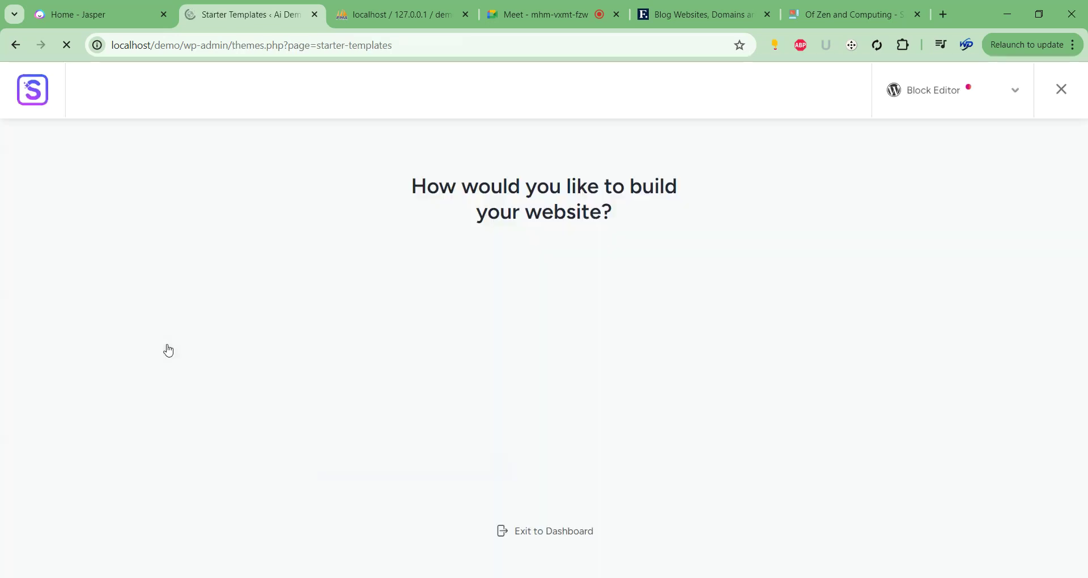
{"action": "left_click", "coordinate": [14, 48]}
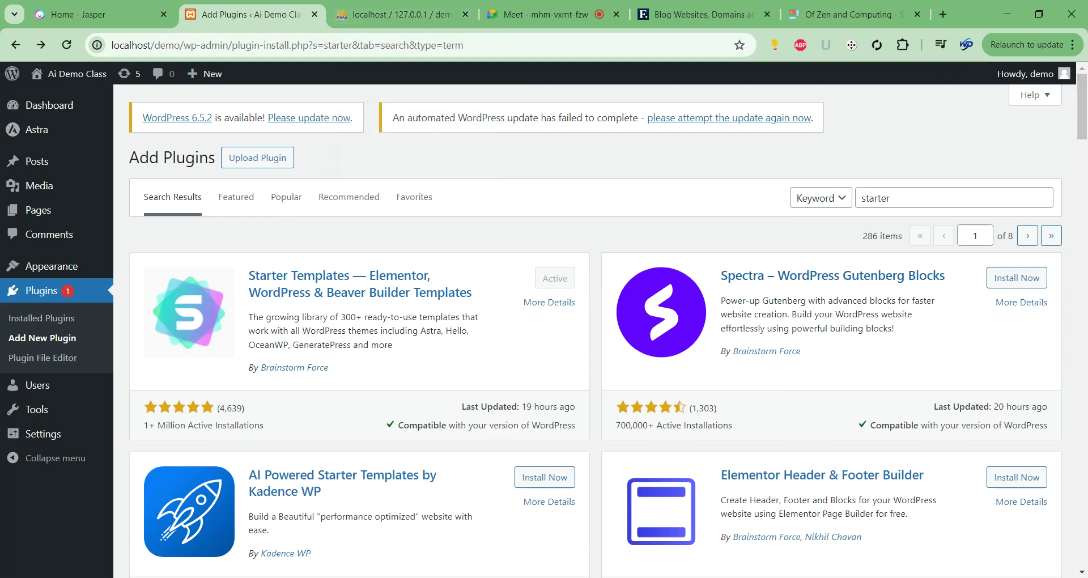
{"action": "key", "text": "alt+Tab"}
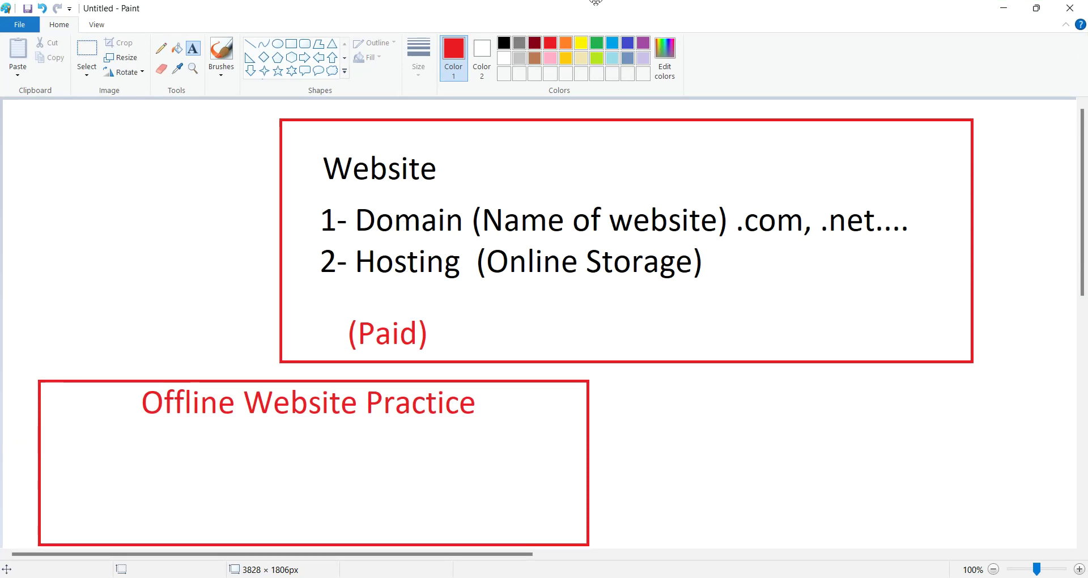
{"action": "left_click", "coordinate": [1002, 8]}
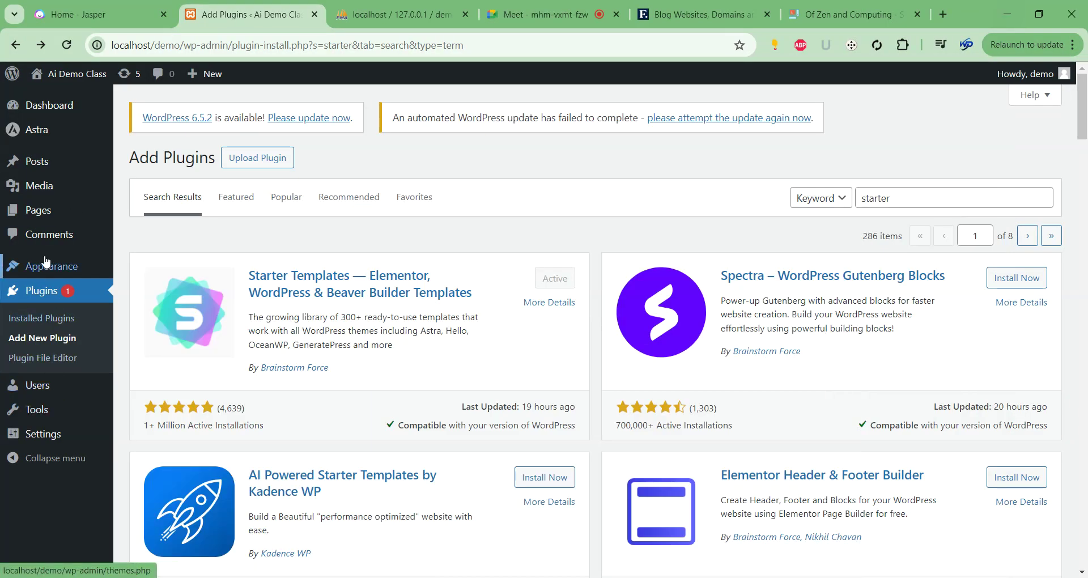
Open Appearance > Starter Templates and choose Build with Templates under Classic Starter Templates.
{"action": "mouse_move", "coordinate": [44, 266]}
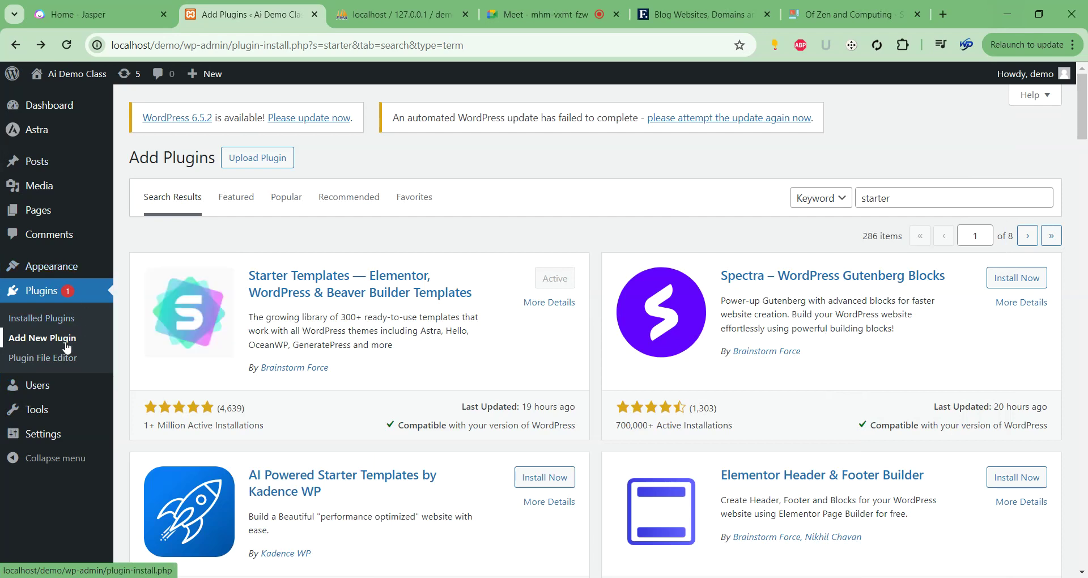
{"action": "left_click_drag", "start_coordinate": [247, 276], "coordinate": [439, 280]}
{"action": "left_click", "coordinate": [478, 256]}
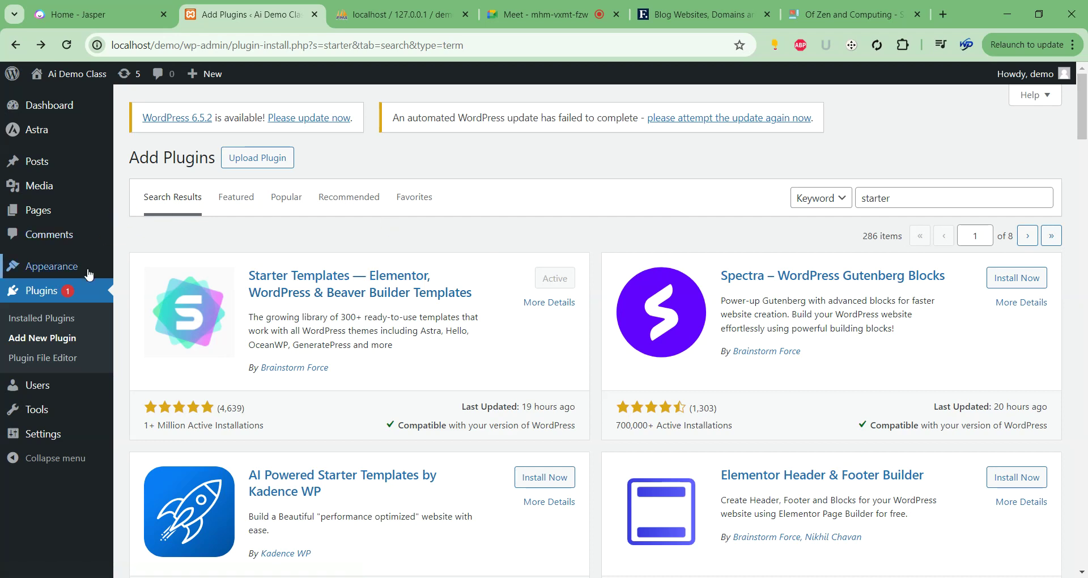
{"action": "mouse_move", "coordinate": [93, 271]}
{"action": "left_click", "coordinate": [183, 348]}
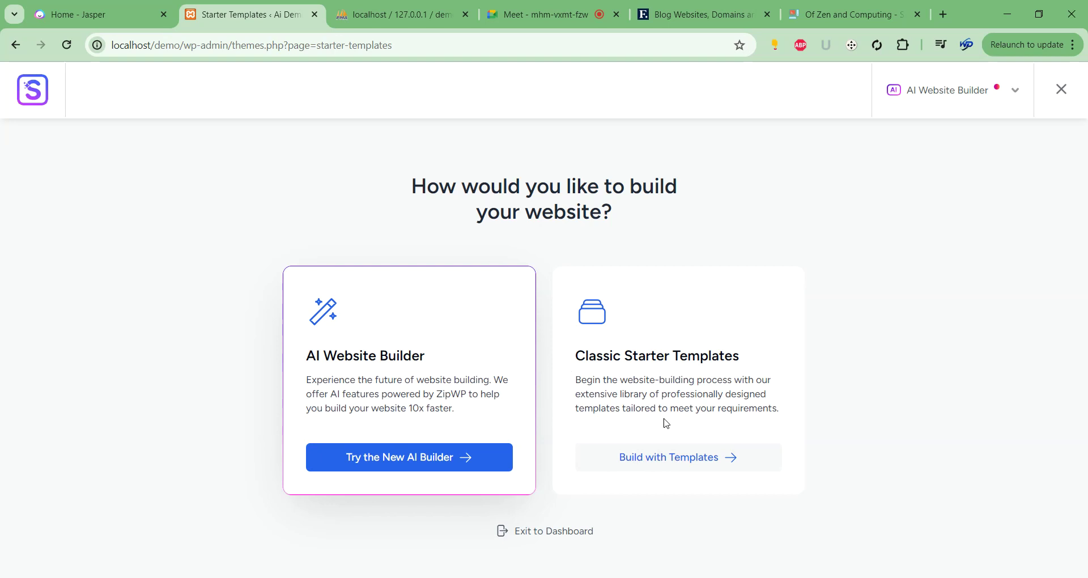
{"action": "left_click_drag", "start_coordinate": [576, 356], "coordinate": [742, 357]}
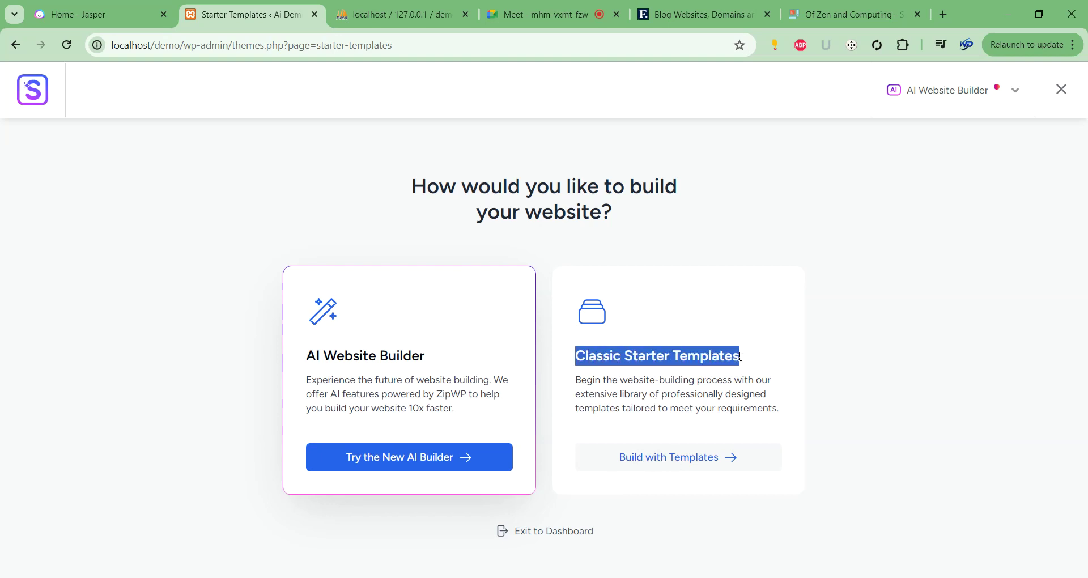
{"action": "left_click", "coordinate": [685, 459]}
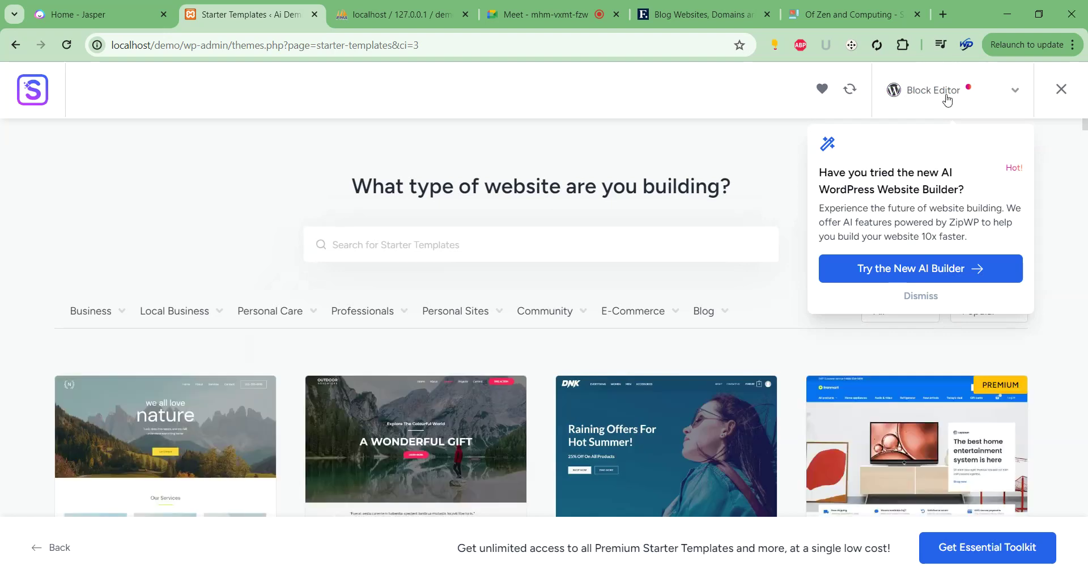
Change the template page builder from Block Editor to Elementor.
{"action": "left_click", "coordinate": [948, 94]}
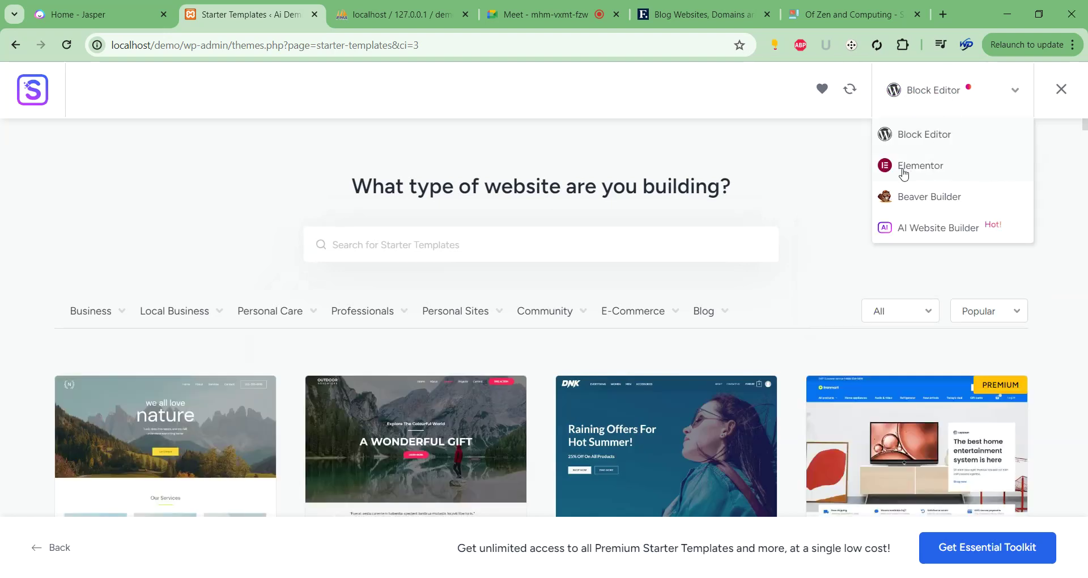
{"action": "left_click", "coordinate": [936, 167]}
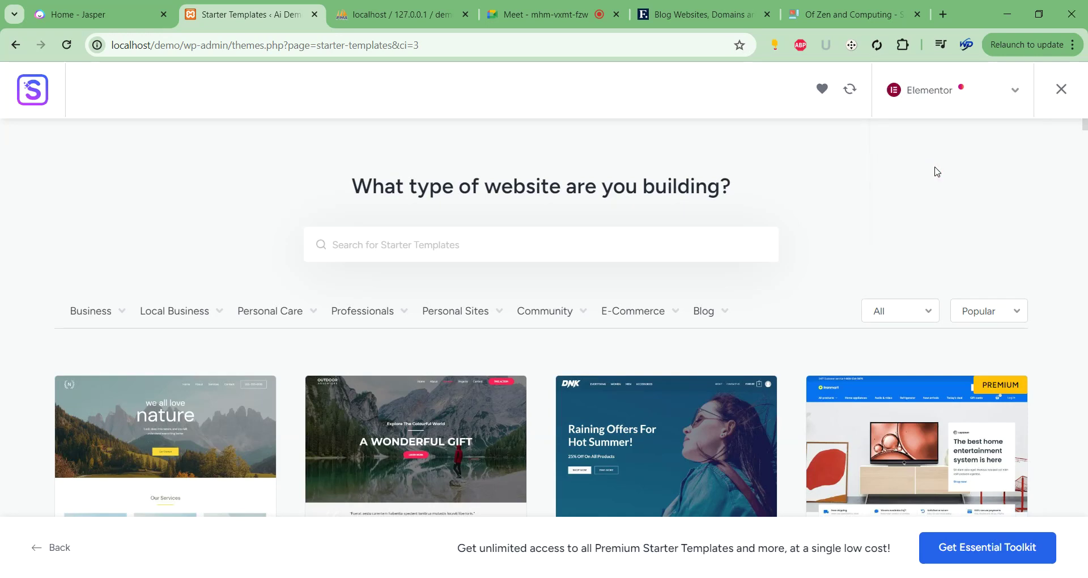
{"action": "scroll", "coordinate": [542, 298], "scroll_direction": "down", "scroll_amount": 10}
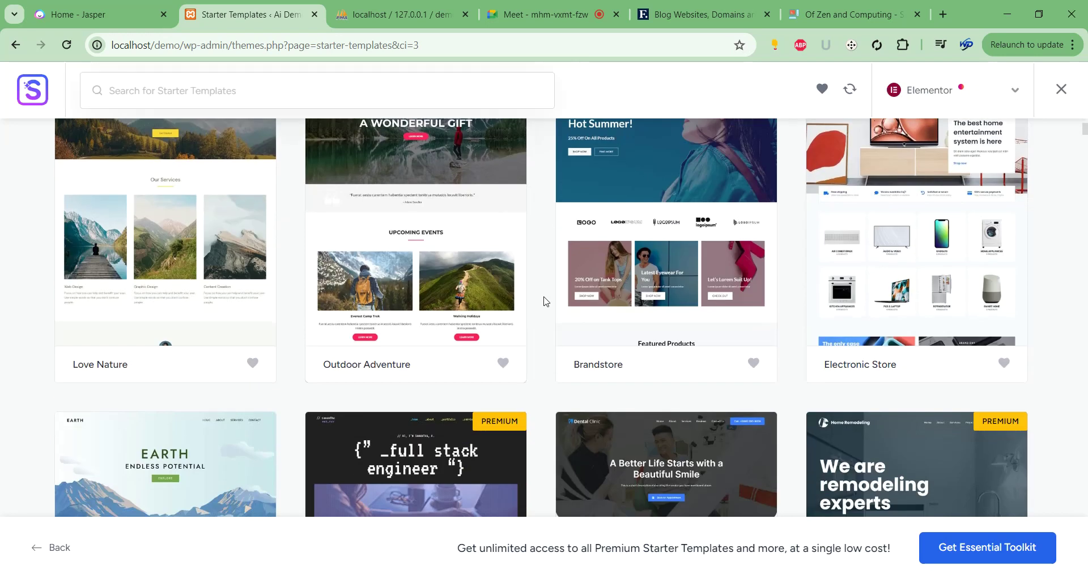
{"action": "scroll", "coordinate": [544, 265], "scroll_direction": "down", "scroll_amount": 5}
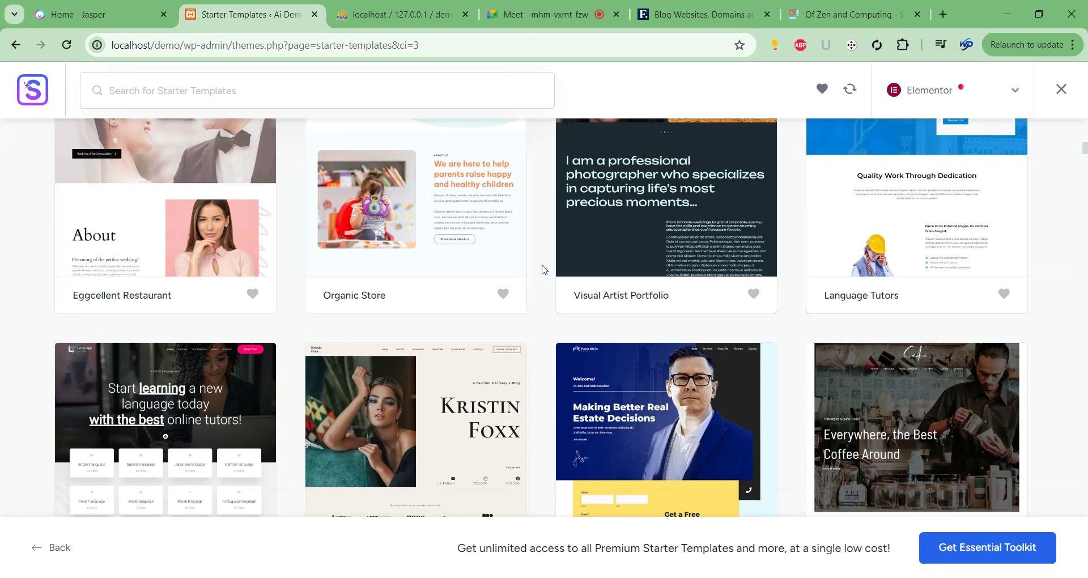
{"action": "scroll", "coordinate": [536, 278], "scroll_direction": "down", "scroll_amount": 5}
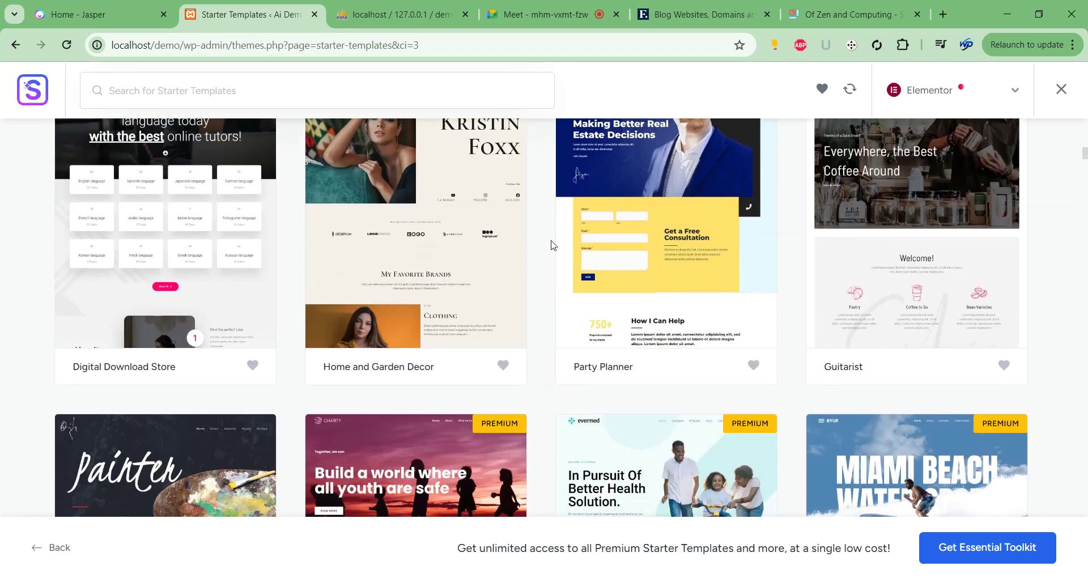
{"action": "scroll", "coordinate": [552, 245], "scroll_direction": "down", "scroll_amount": 10}
{"action": "scroll", "coordinate": [549, 256], "scroll_direction": "down", "scroll_amount": 15}
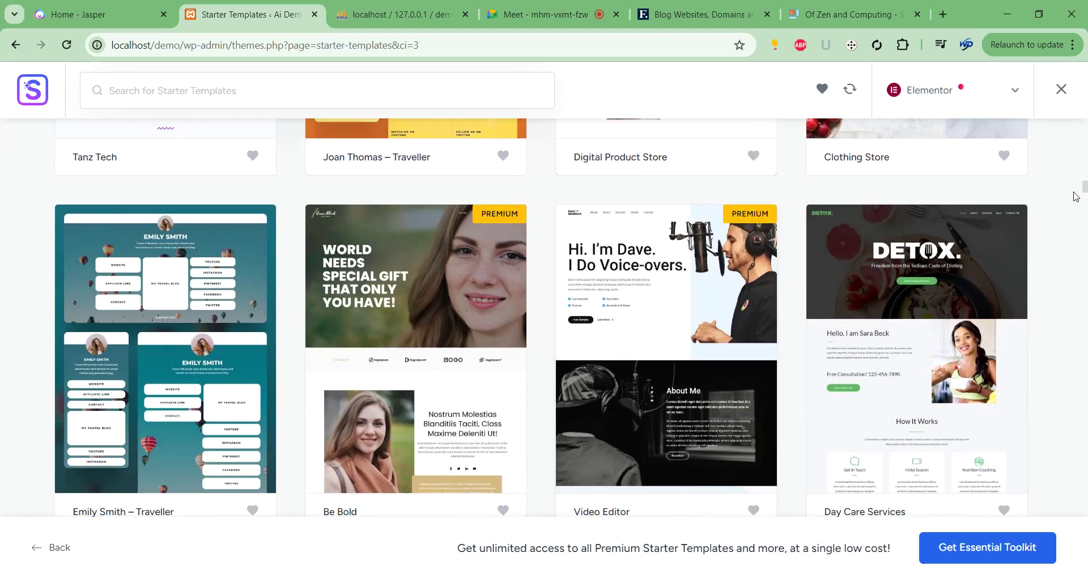
Filter the gallery to Business templates and browse the results.
{"action": "left_click_drag", "start_coordinate": [1084, 190], "coordinate": [1084, 122]}
{"action": "left_click", "coordinate": [84, 315]}
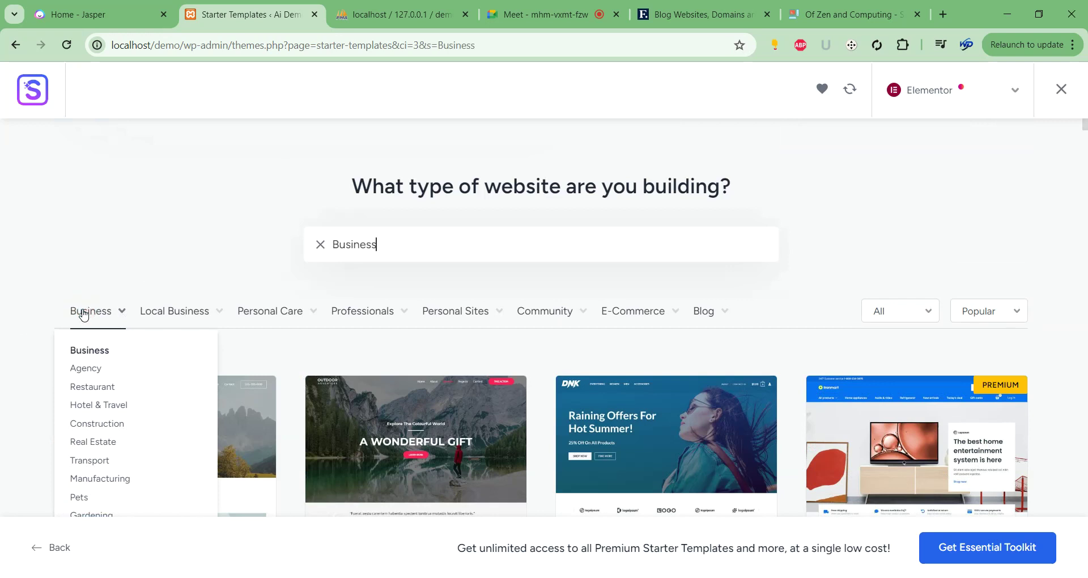
{"action": "scroll", "coordinate": [811, 326], "scroll_direction": "down", "scroll_amount": 1}
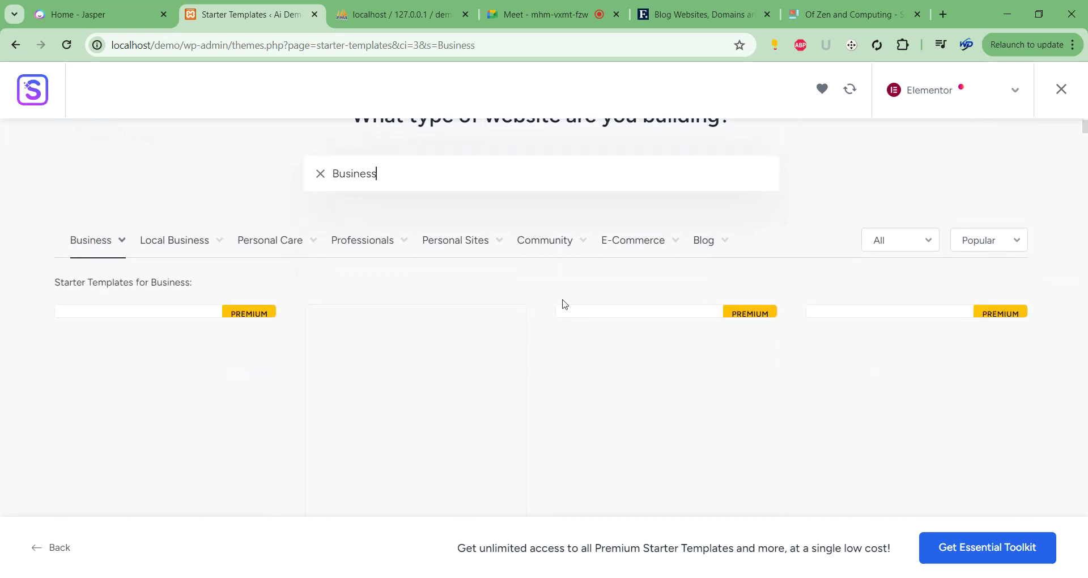
{"action": "scroll", "coordinate": [547, 295], "scroll_direction": "down", "scroll_amount": 2}
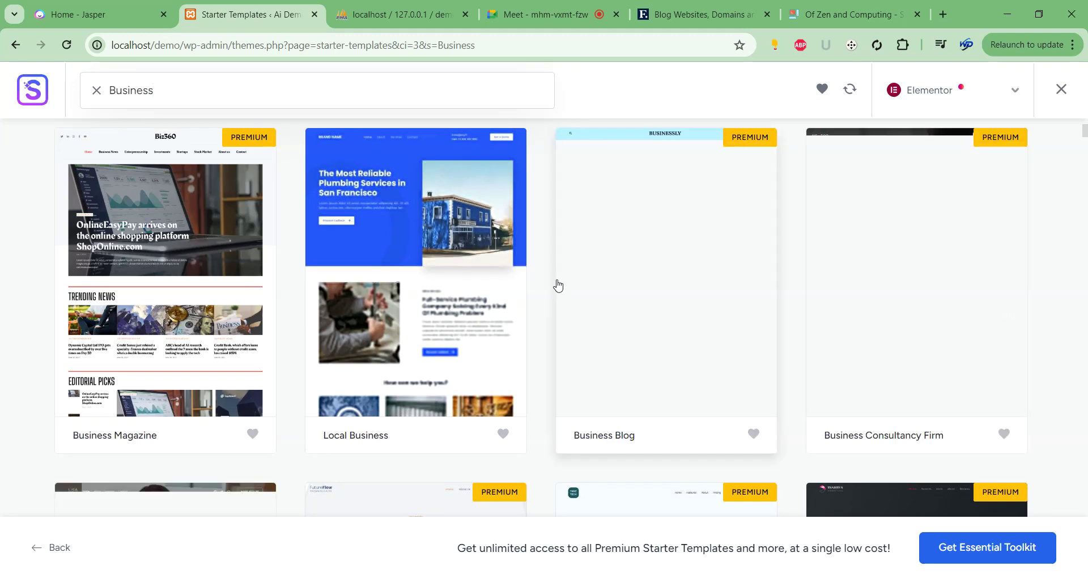
{"action": "scroll", "coordinate": [553, 282], "scroll_direction": "down", "scroll_amount": 12}
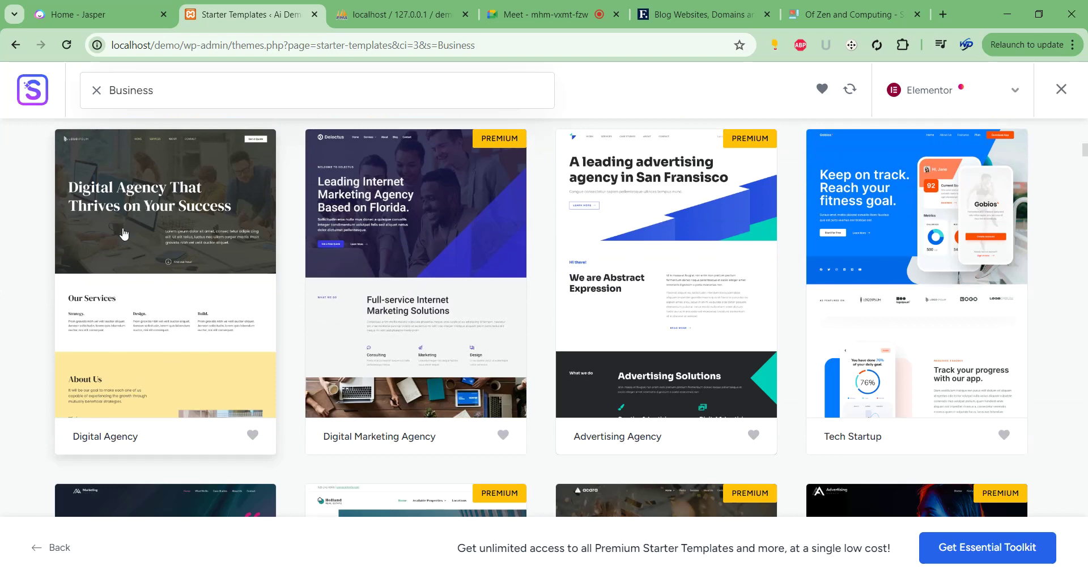
Choose the Digital Agency template and open the logo media window.
{"action": "left_click", "coordinate": [126, 229]}
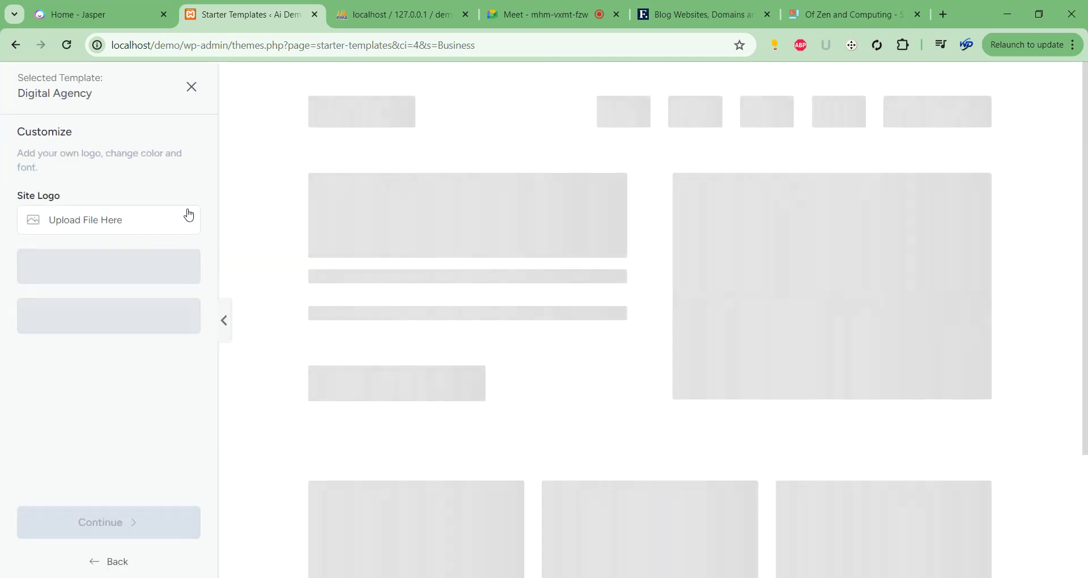
{"action": "left_click", "coordinate": [109, 225]}
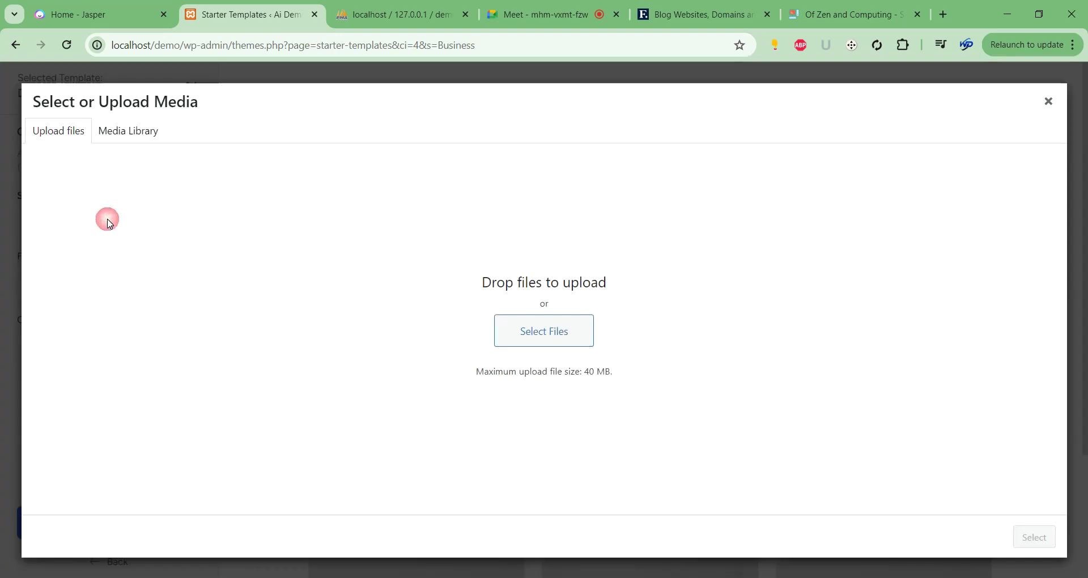
{"action": "left_click", "coordinate": [1048, 102]}
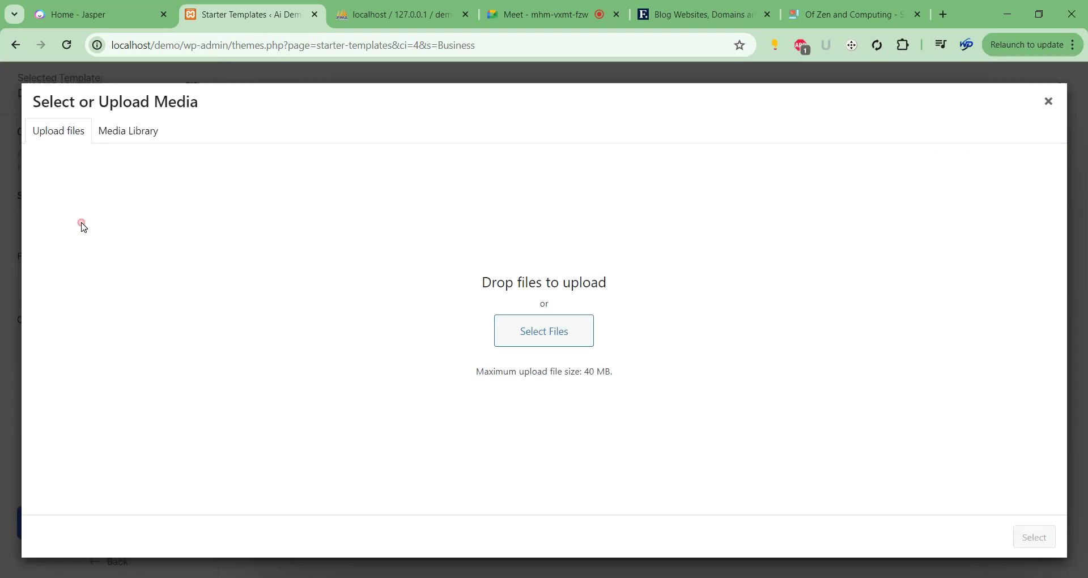
{"action": "left_click", "coordinate": [82, 225]}
Upload the orange and black geometric logo as site logo, width 137 px.
{"action": "left_click", "coordinate": [553, 341]}
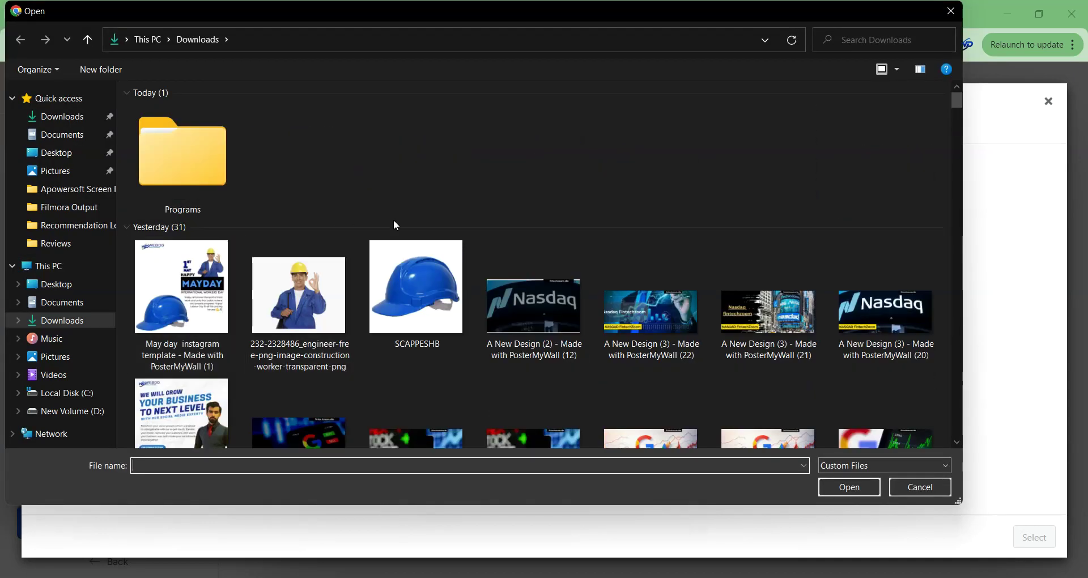
{"action": "scroll", "coordinate": [465, 223], "scroll_direction": "down", "scroll_amount": 10}
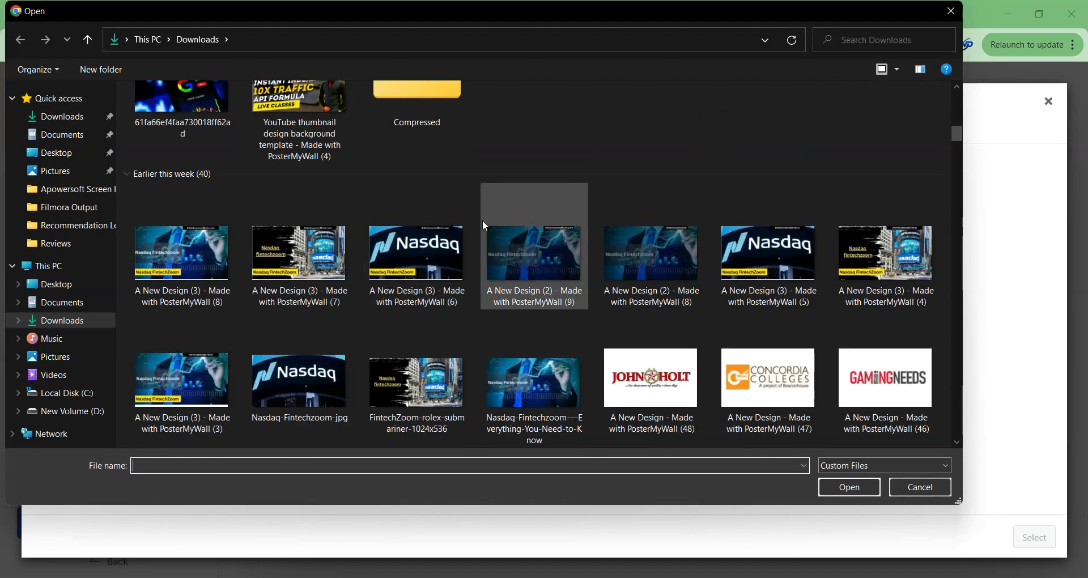
{"action": "scroll", "coordinate": [483, 222], "scroll_direction": "down", "scroll_amount": 4}
{"action": "scroll", "coordinate": [480, 221], "scroll_direction": "down", "scroll_amount": 2}
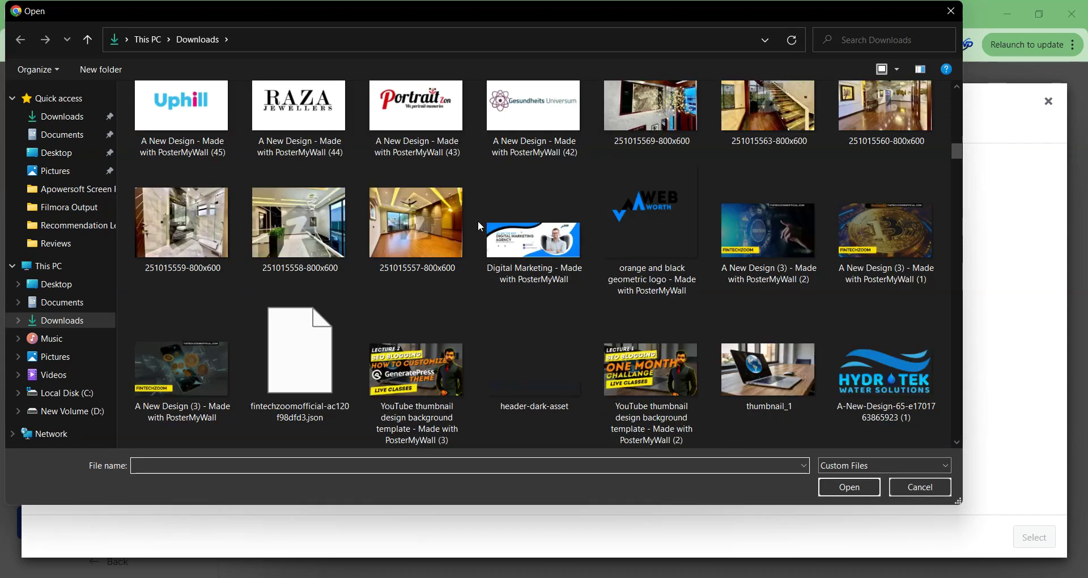
{"action": "double_click", "coordinate": [647, 207]}
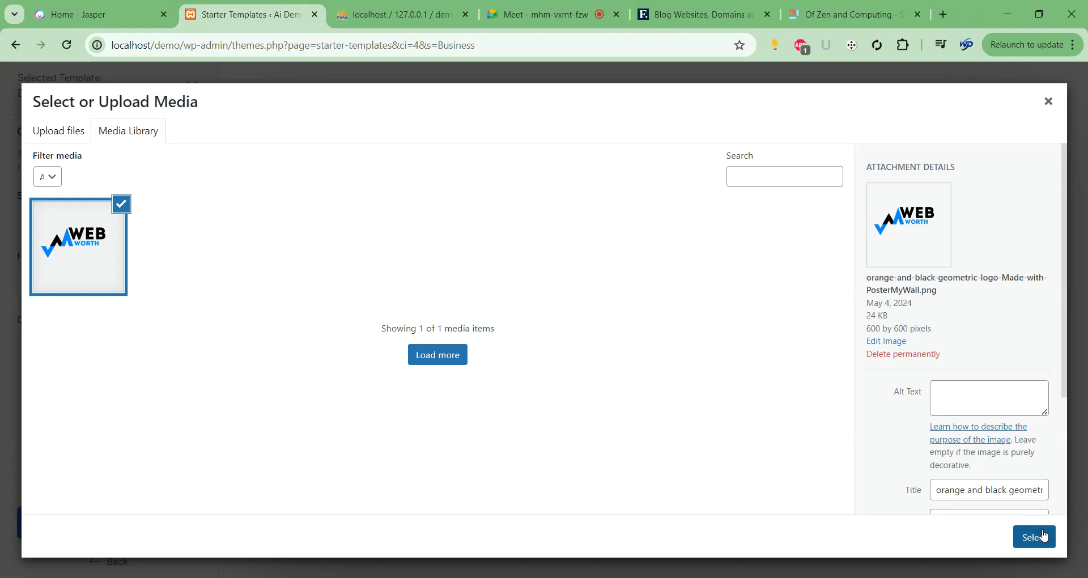
{"action": "left_click", "coordinate": [1044, 535]}
{"action": "mouse_move", "coordinate": [114, 291]}
{"action": "left_mouse_down"}
{"action": "mouse_move", "coordinate": [127, 292]}
{"action": "mouse_move", "coordinate": [115, 291]}
{"action": "left_mouse_up"}
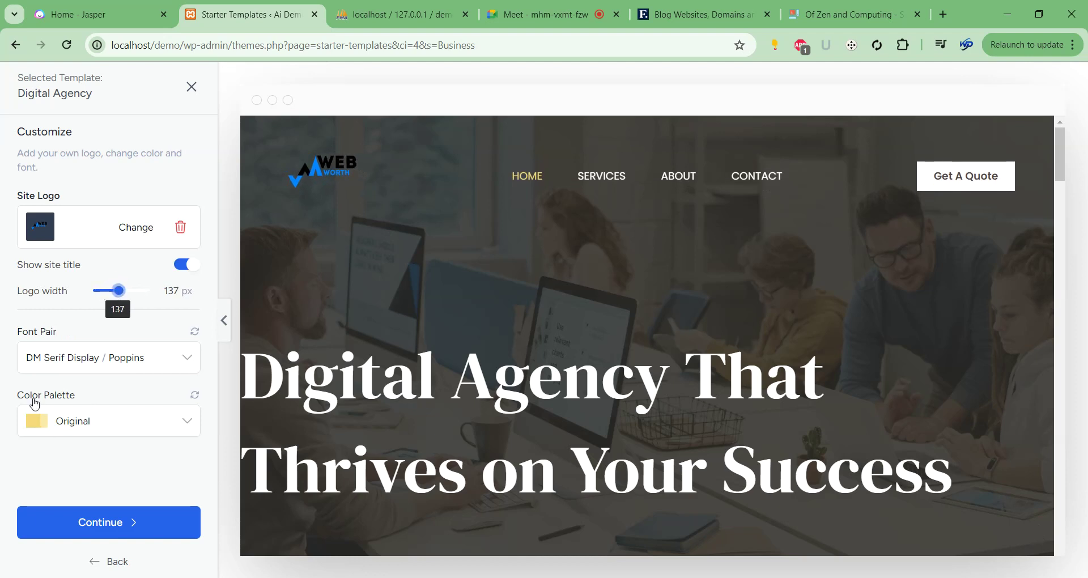
Try the Style 7 colour palette and preview the template with the panel hidden.
{"action": "left_click", "coordinate": [121, 422]}
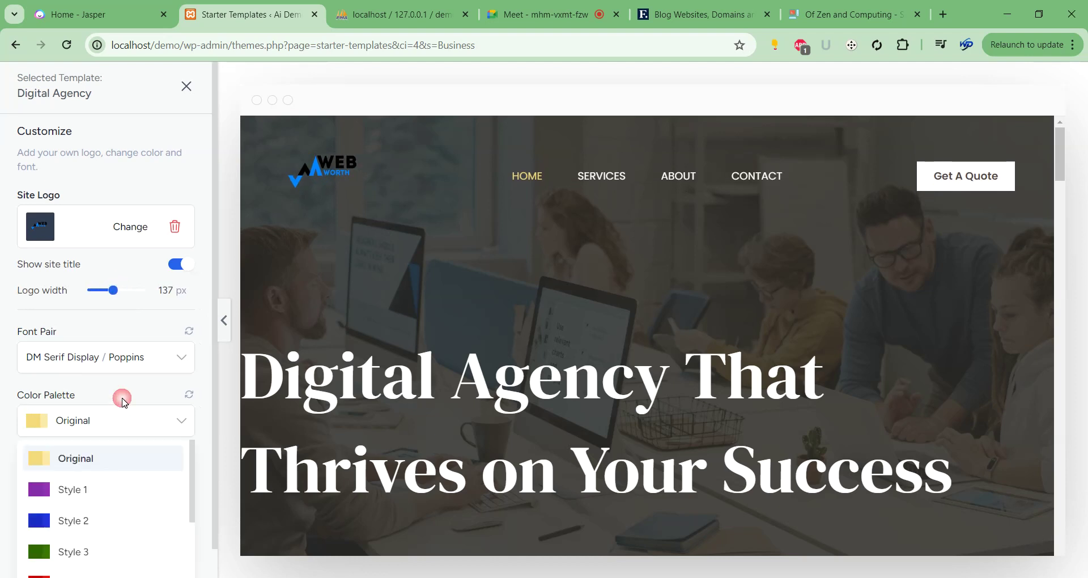
{"action": "scroll", "coordinate": [112, 488], "scroll_direction": "down", "scroll_amount": 3}
{"action": "left_click", "coordinate": [112, 497]}
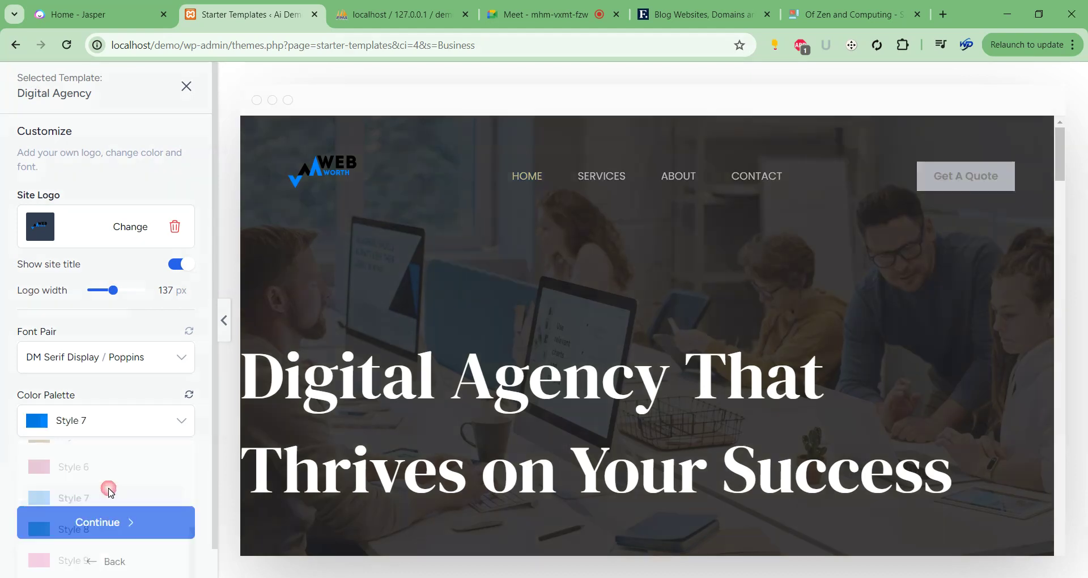
{"action": "scroll", "coordinate": [503, 369], "scroll_direction": "down", "scroll_amount": 5}
{"action": "scroll", "coordinate": [502, 366], "scroll_direction": "down", "scroll_amount": 10}
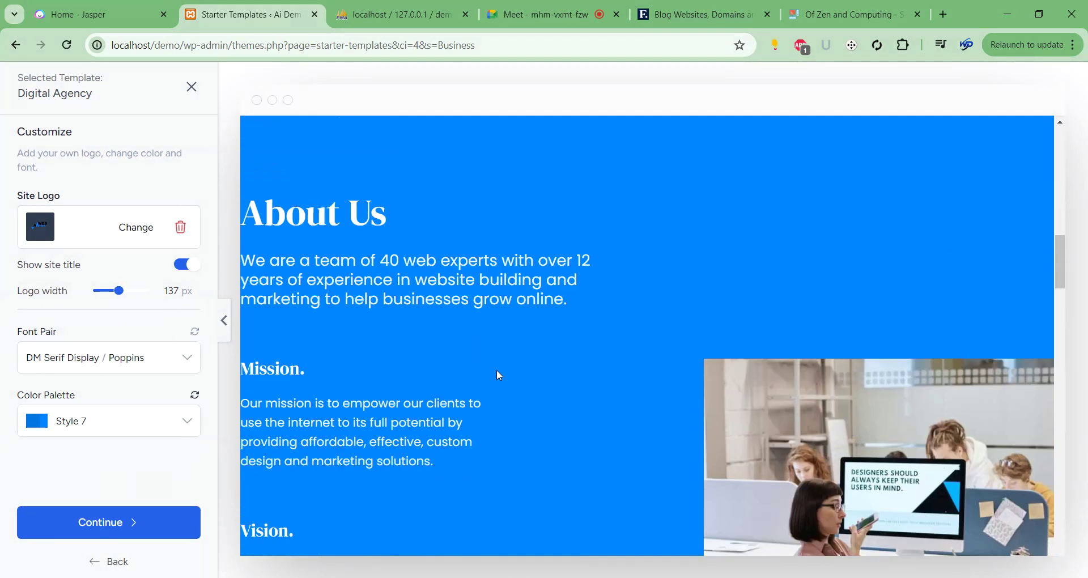
{"action": "scroll", "coordinate": [496, 369], "scroll_direction": "up", "scroll_amount": 20}
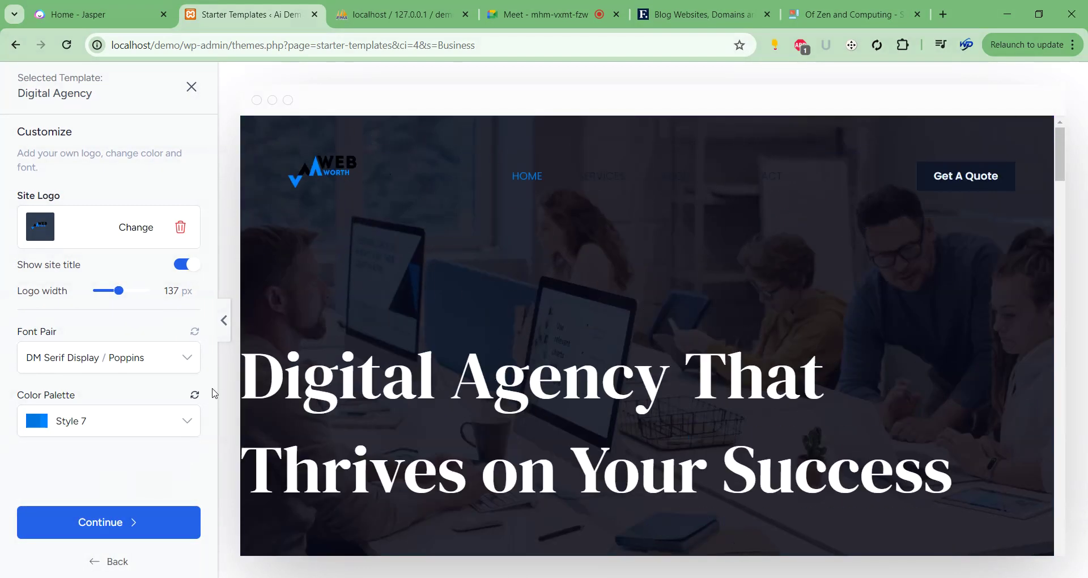
{"action": "left_click", "coordinate": [224, 320]}
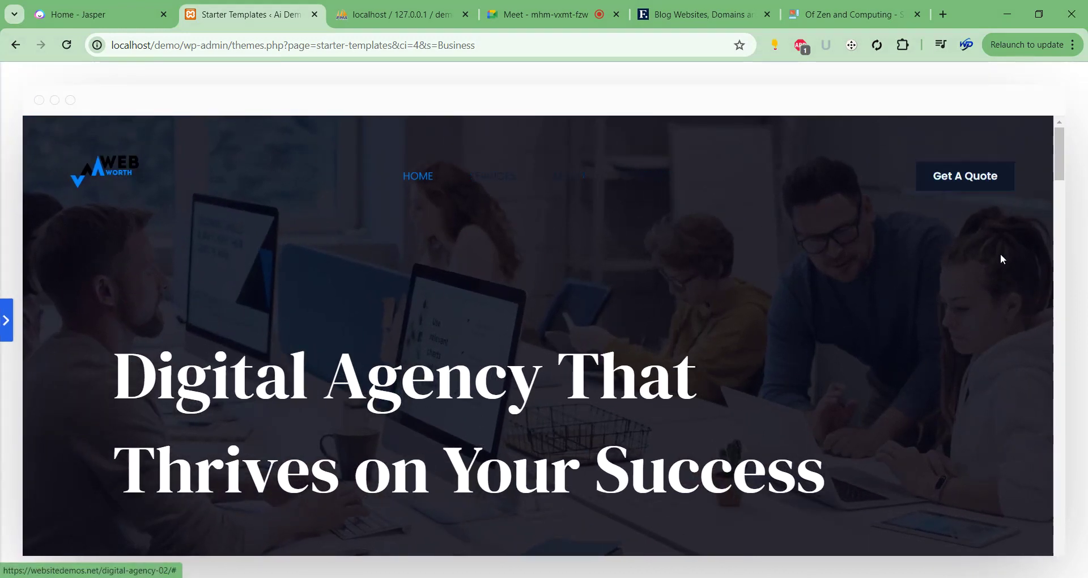
{"action": "scroll", "coordinate": [966, 349], "scroll_direction": "down", "scroll_amount": 10}
{"action": "scroll", "coordinate": [657, 335], "scroll_direction": "down", "scroll_amount": 15}
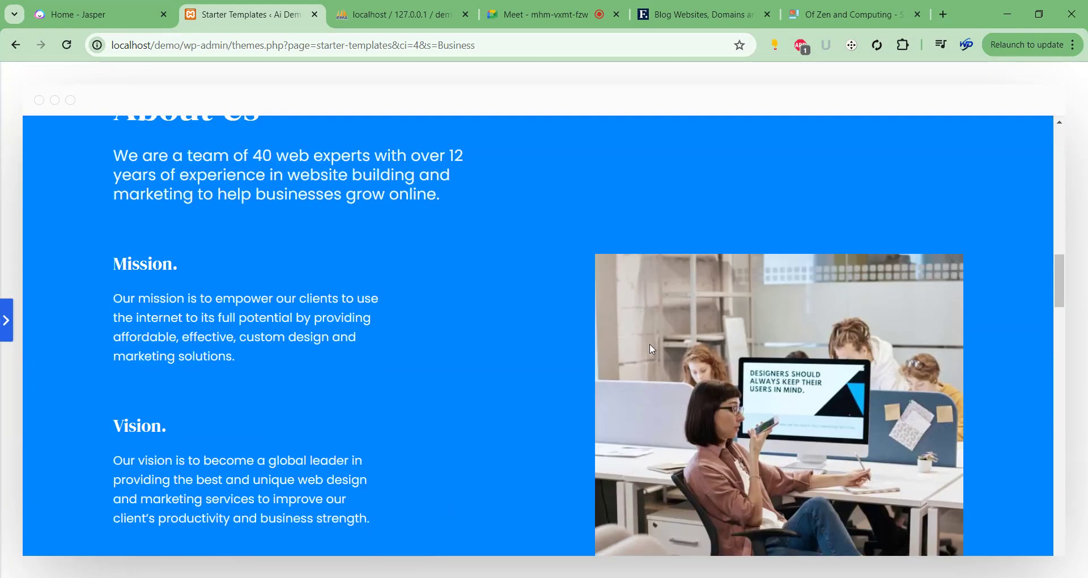
{"action": "scroll", "coordinate": [648, 346], "scroll_direction": "up", "scroll_amount": 4}
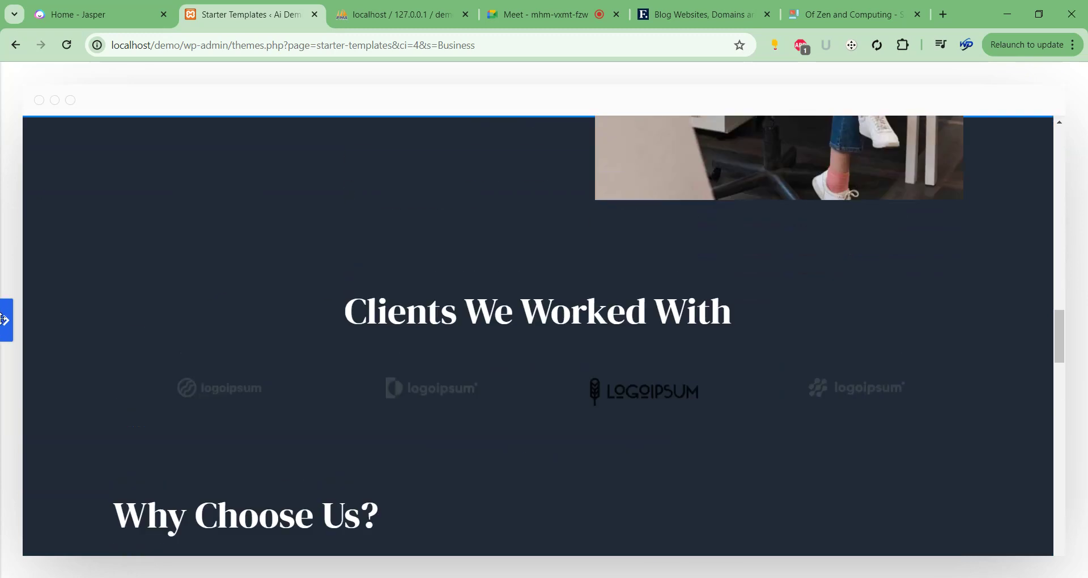
Apply the Style 2 colour palette and continue to Select features.
{"action": "left_click", "coordinate": [8, 318]}
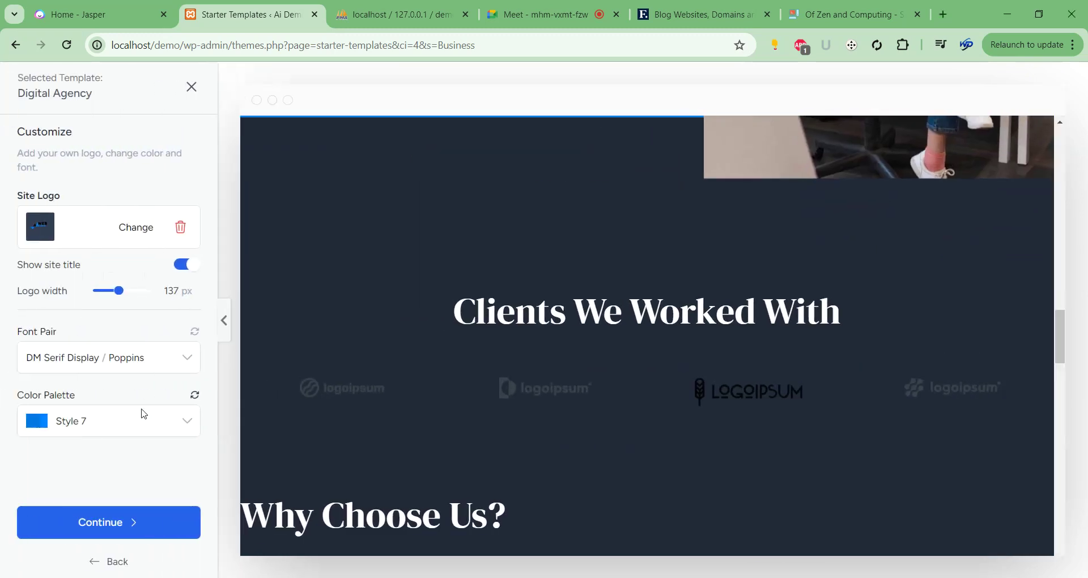
{"action": "left_click", "coordinate": [144, 416]}
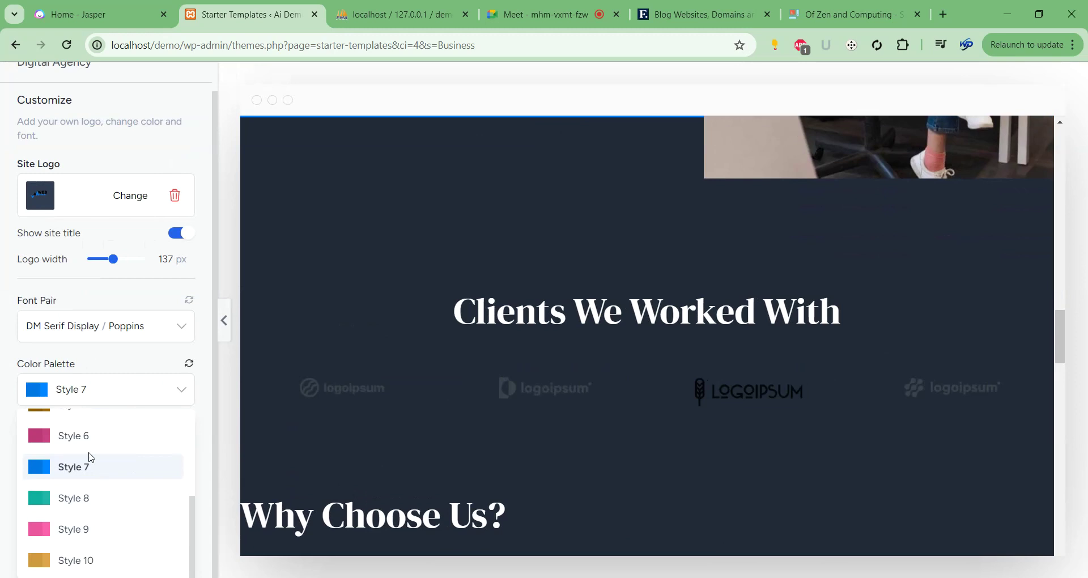
{"action": "scroll", "coordinate": [88, 460], "scroll_direction": "up", "scroll_amount": 3}
{"action": "left_click", "coordinate": [88, 464]}
{"action": "scroll", "coordinate": [525, 347], "scroll_direction": "up", "scroll_amount": 5}
{"action": "scroll", "coordinate": [527, 347], "scroll_direction": "up", "scroll_amount": 5}
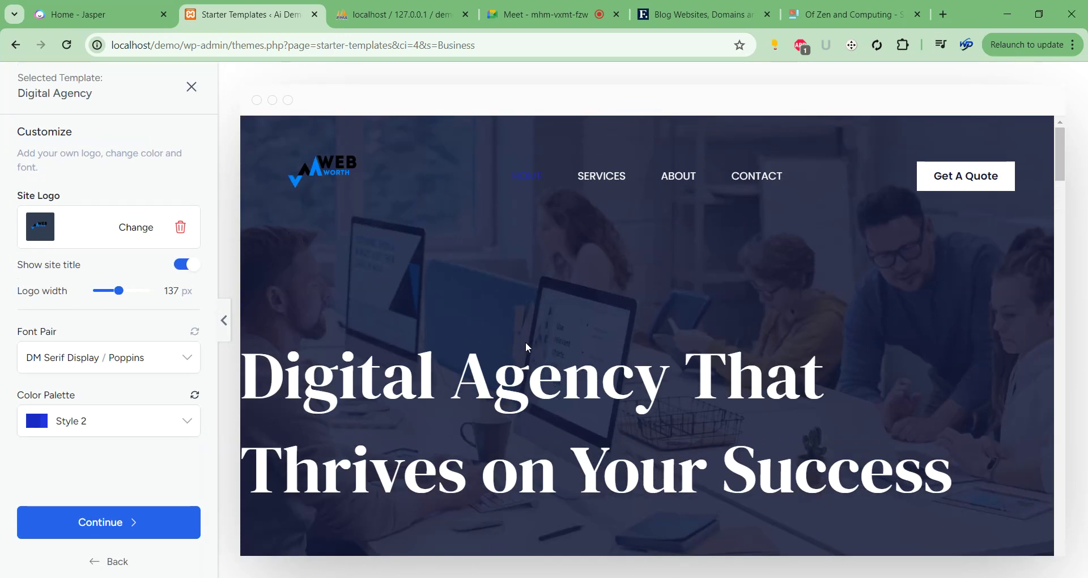
{"action": "scroll", "coordinate": [579, 255], "scroll_direction": "down", "scroll_amount": 3}
{"action": "scroll", "coordinate": [579, 255], "scroll_direction": "down", "scroll_amount": 5}
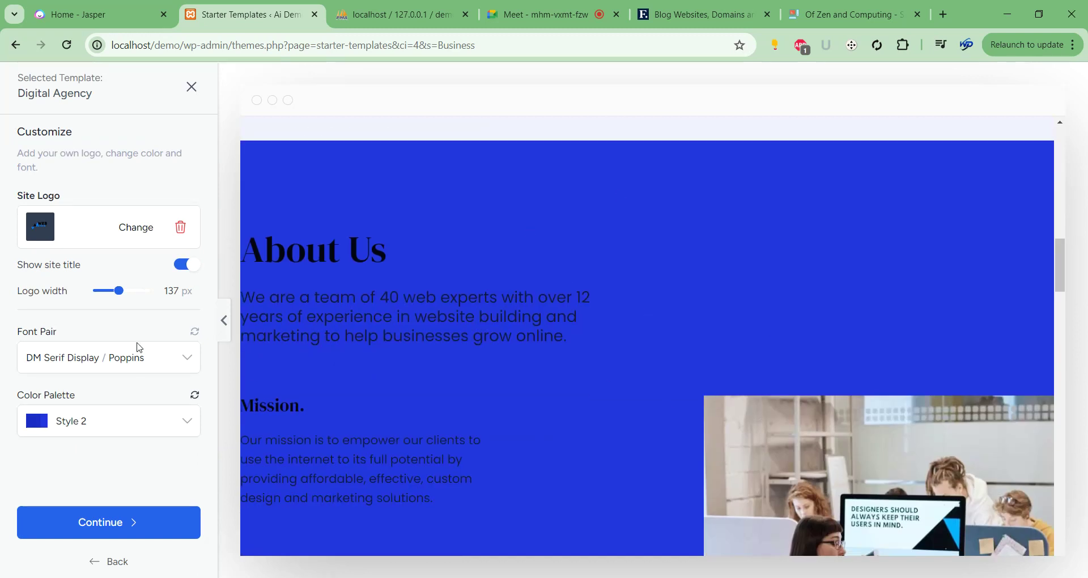
{"action": "scroll", "coordinate": [443, 479], "scroll_direction": "up", "scroll_amount": 5}
{"action": "scroll", "coordinate": [442, 479], "scroll_direction": "up", "scroll_amount": 5}
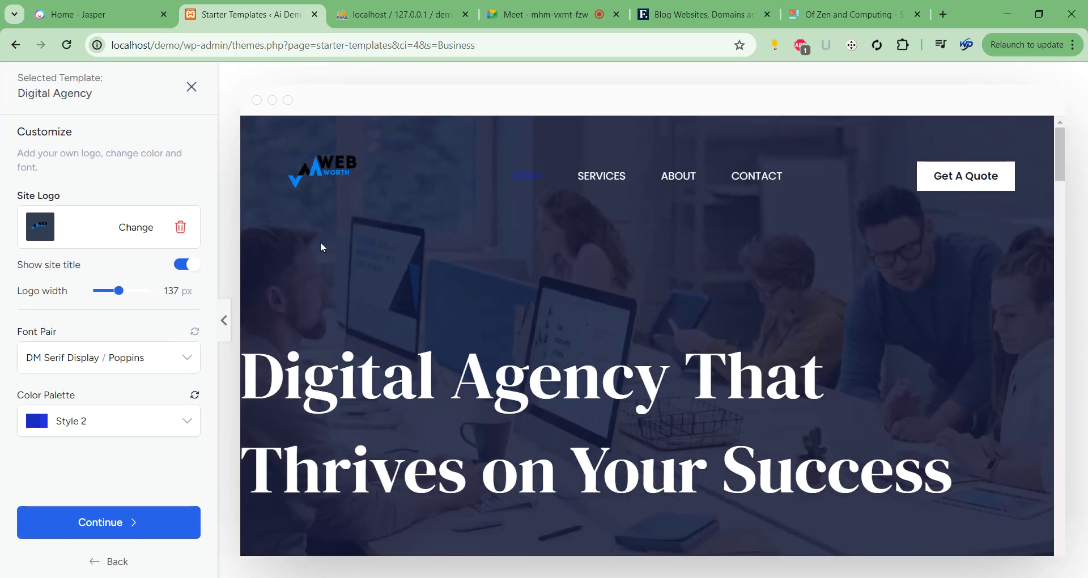
{"action": "left_click", "coordinate": [166, 538]}
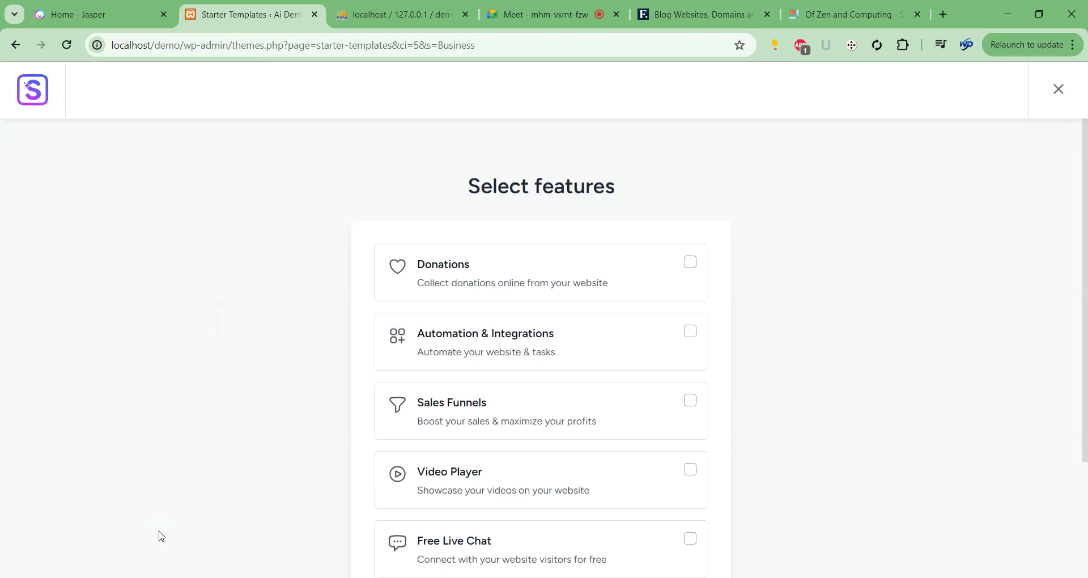
Skip Select features and choose Submit & Build My Website with all advanced options kept.
{"action": "scroll", "coordinate": [602, 335], "scroll_direction": "down", "scroll_amount": 2}
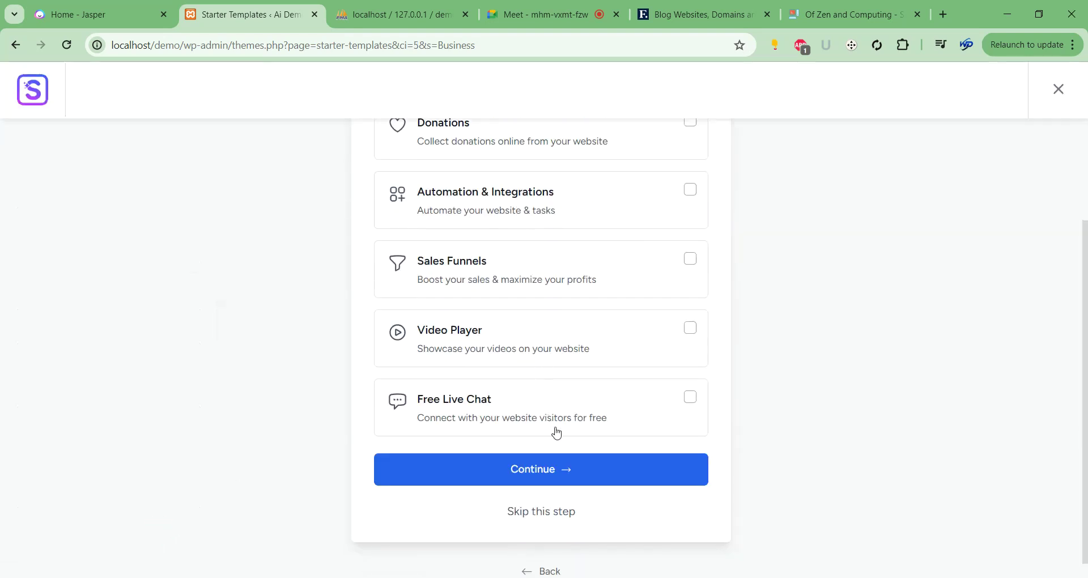
{"action": "left_click", "coordinate": [553, 512]}
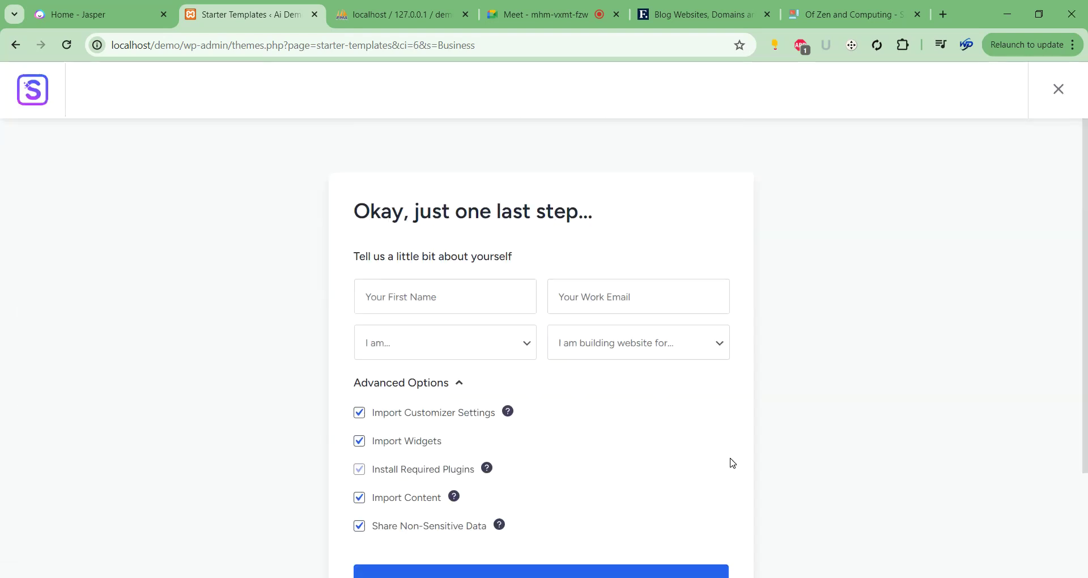
{"action": "scroll", "coordinate": [789, 382], "scroll_direction": "down", "scroll_amount": 2}
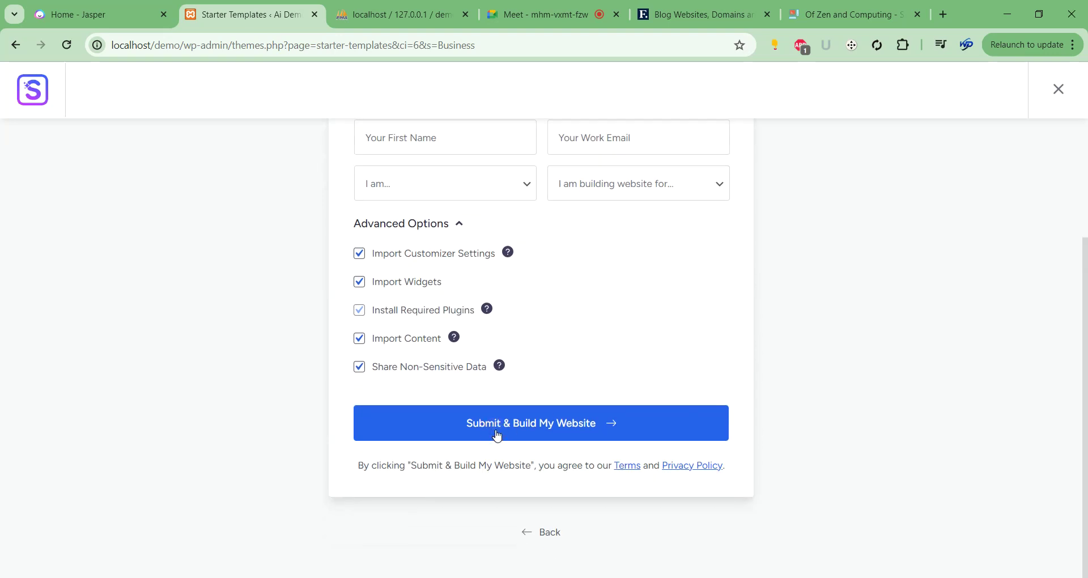
{"action": "left_click", "coordinate": [497, 436]}
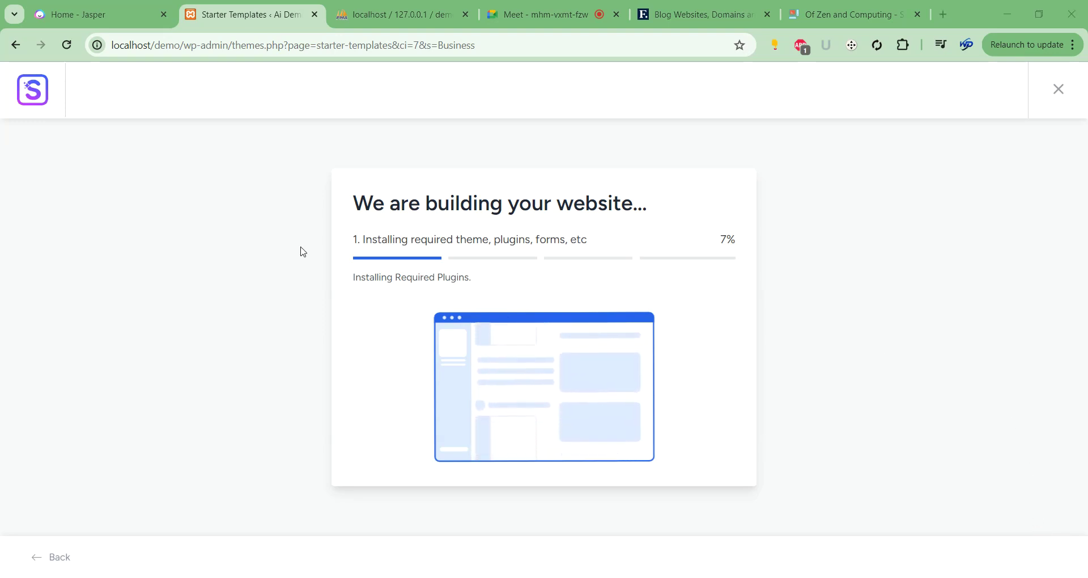
Highlight the theme, plugins, forms build-step text, then switch to the Google Meet tab.
{"action": "triple_click", "coordinate": [399, 238]}
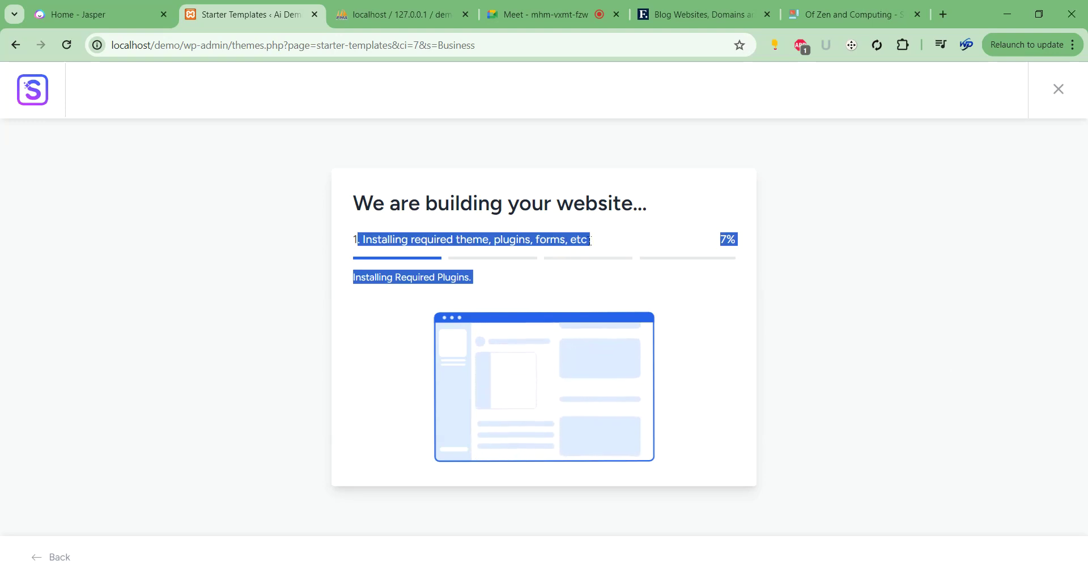
{"action": "triple_click", "coordinate": [561, 237]}
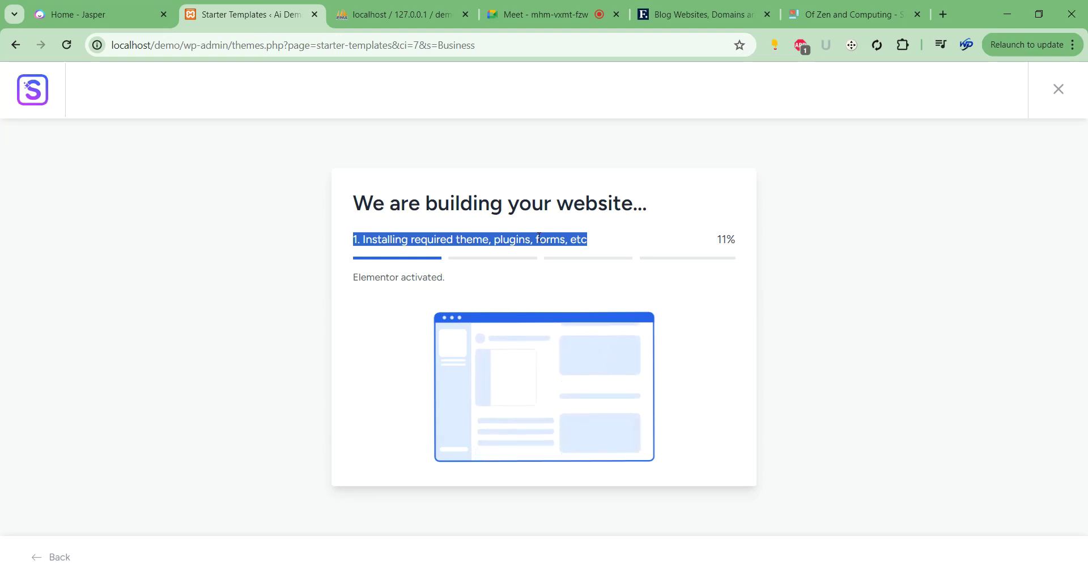
{"action": "left_click", "coordinate": [536, 238]}
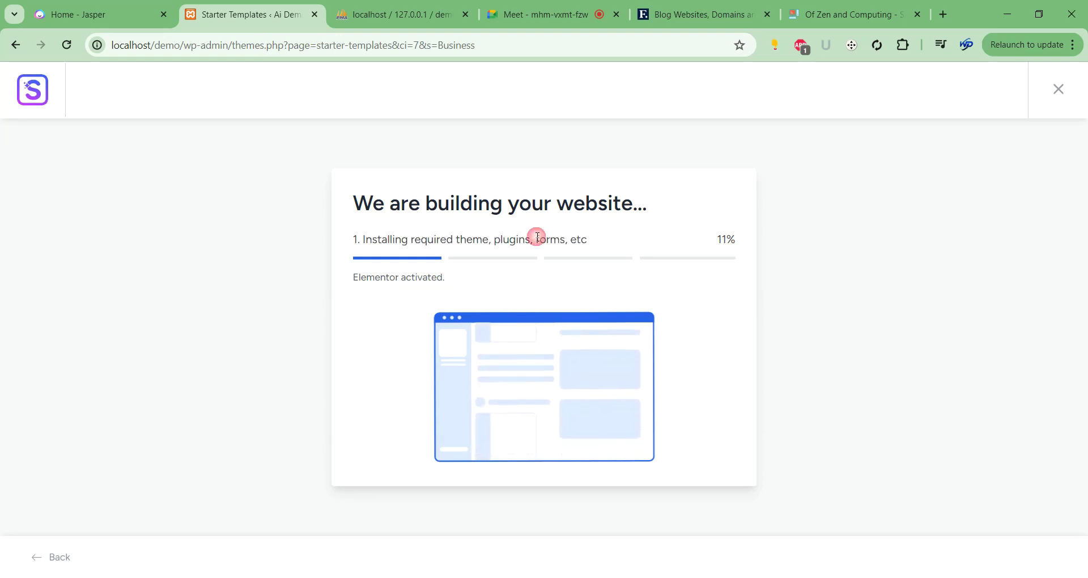
{"action": "left_click_drag", "start_coordinate": [461, 239], "coordinate": [568, 239]}
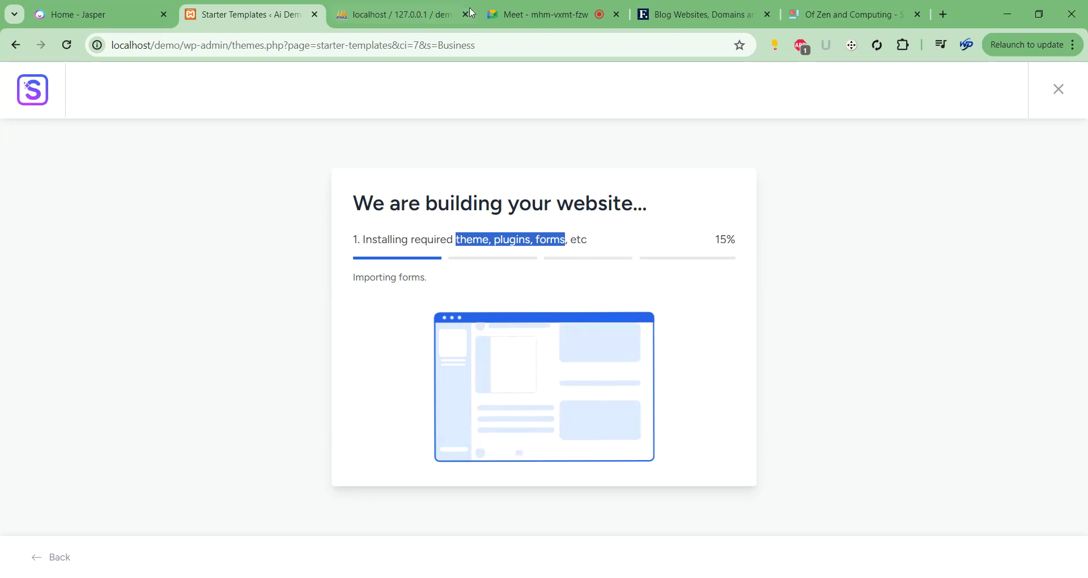
{"action": "left_click", "coordinate": [553, 12]}
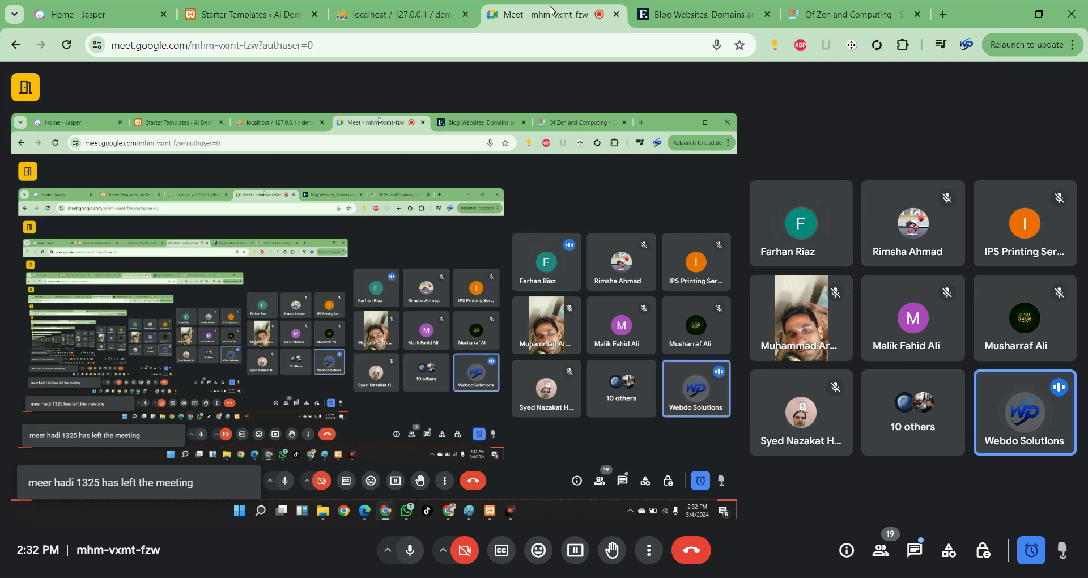
Check the build, move the Meet tab into its own maximized window, and start a new tab.
{"action": "left_click", "coordinate": [245, 13]}
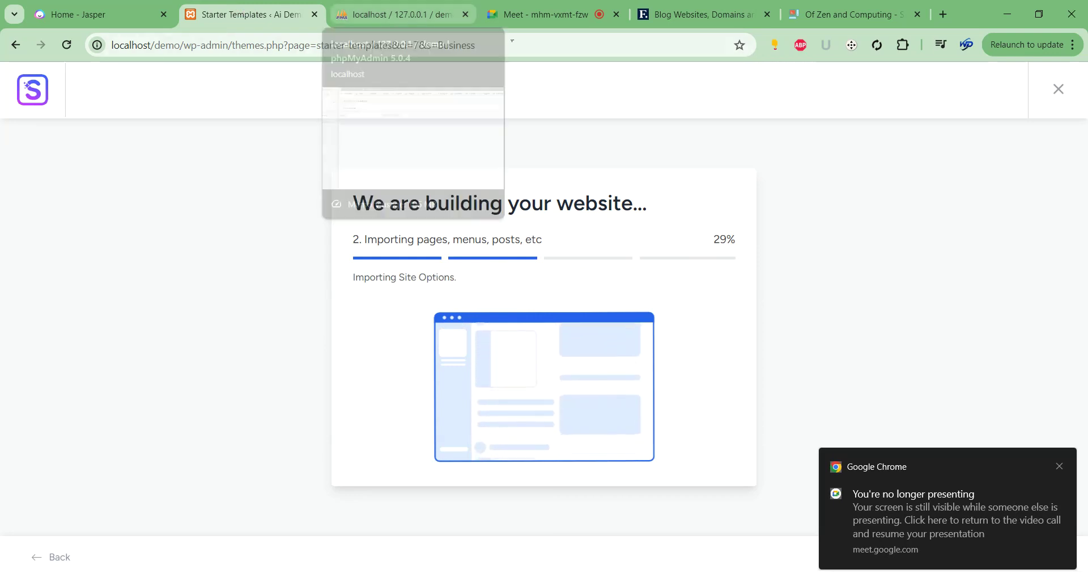
{"action": "left_click", "coordinate": [567, 16]}
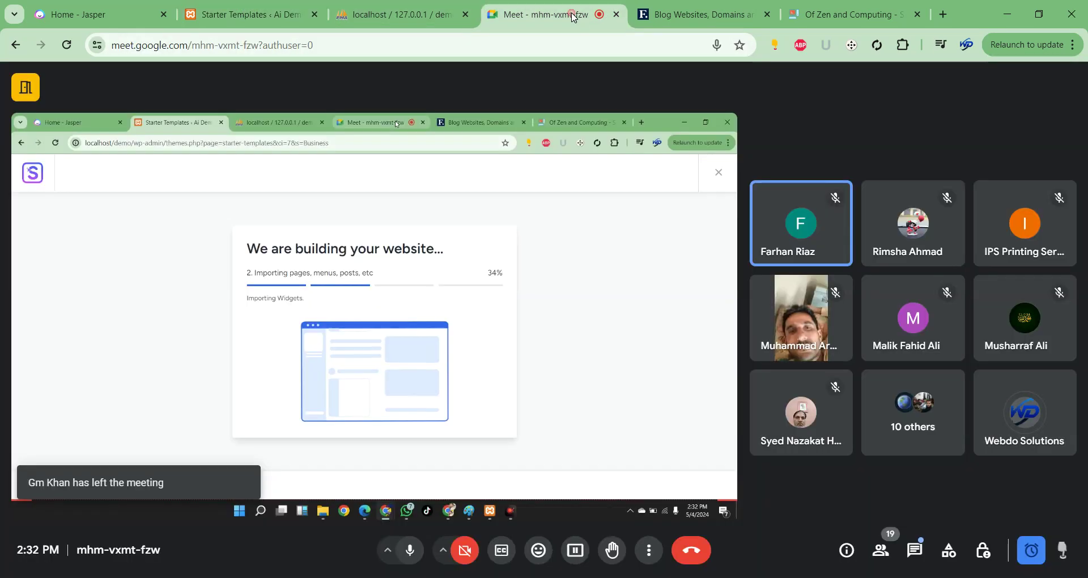
{"action": "left_click_drag", "start_coordinate": [565, 24], "coordinate": [141, 60]}
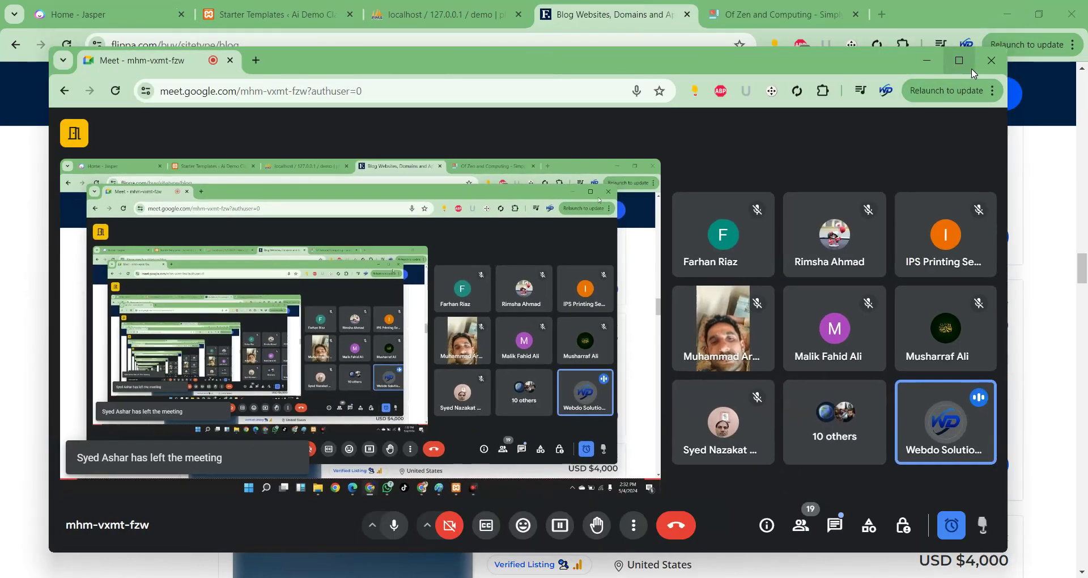
{"action": "left_click", "coordinate": [959, 60]}
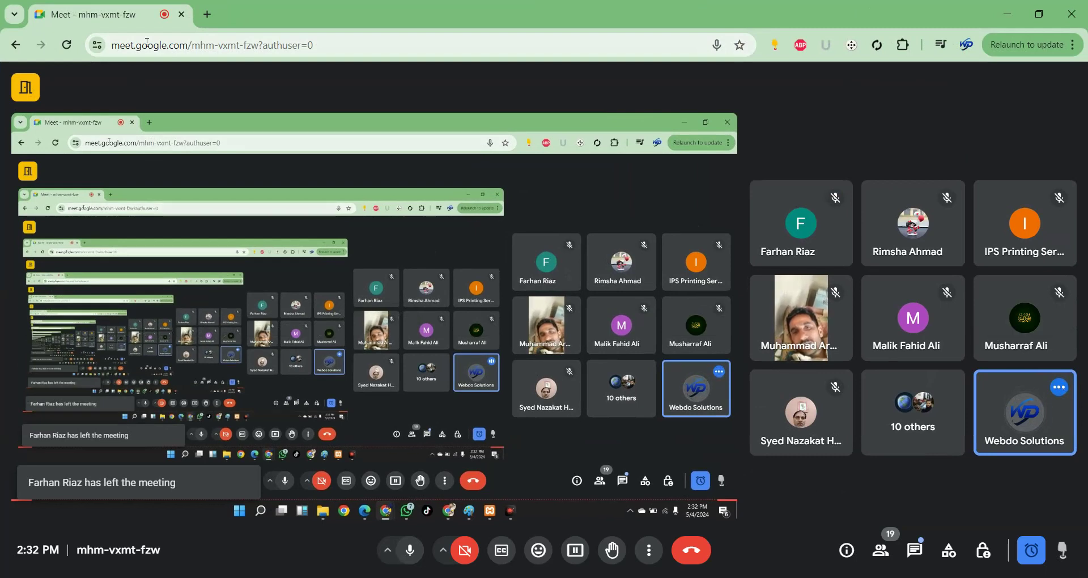
{"action": "left_click", "coordinate": [204, 16]}
{"action": "left_click", "coordinate": [245, 41]}
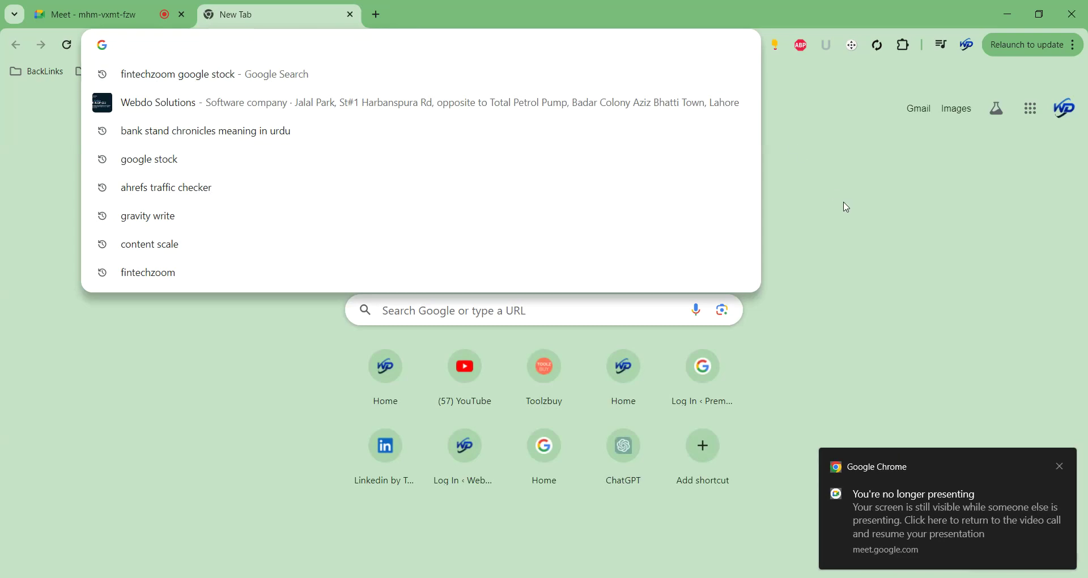
Load webdosolutions.net in a new tab and open its Ai 7 in 1 Course page.
{"action": "type", "text": "webdo"}
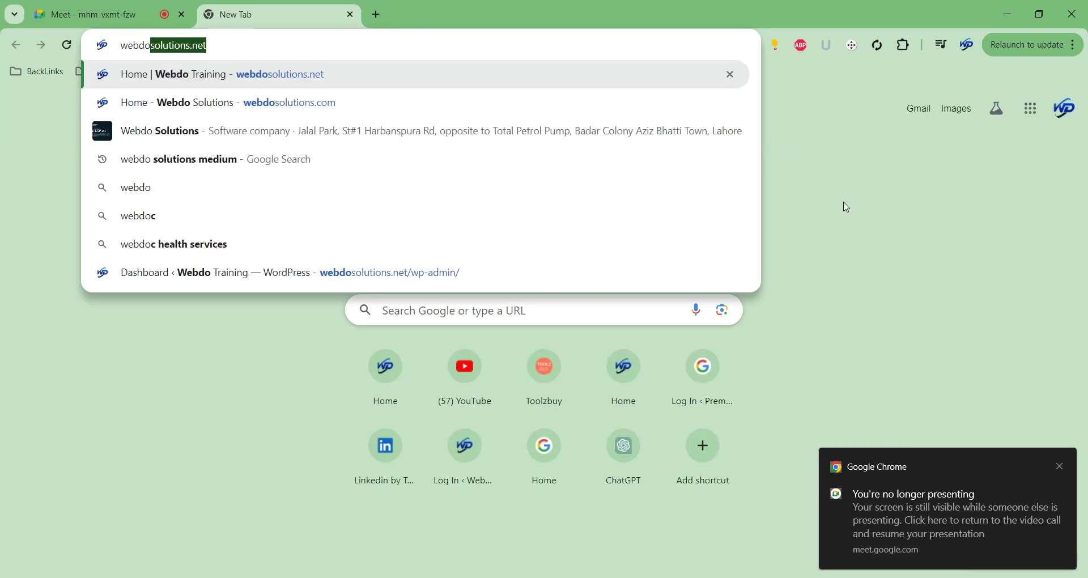
{"action": "key", "text": "Right"}
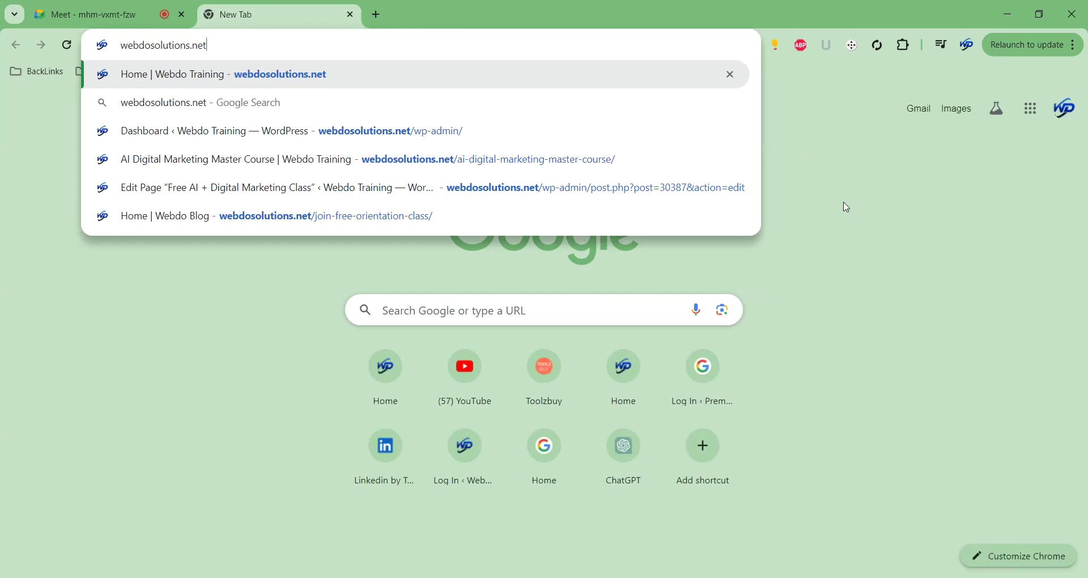
{"action": "key", "text": "Return"}
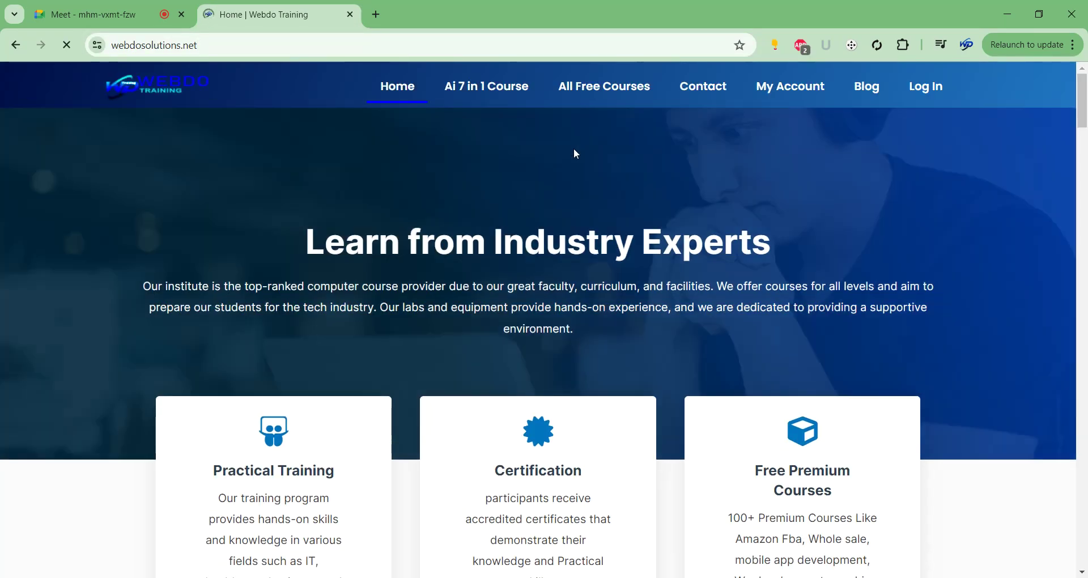
{"action": "left_click", "coordinate": [513, 92]}
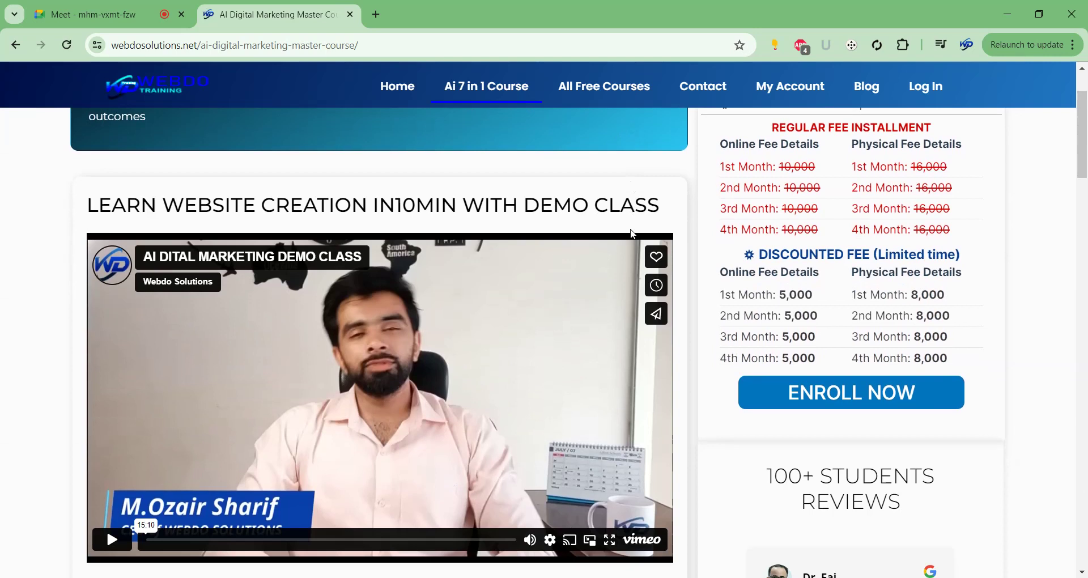
Scroll down through the AI Digital Marketing Master Course outline modules.
{"action": "scroll", "coordinate": [613, 240], "scroll_direction": "down", "scroll_amount": 5}
{"action": "scroll", "coordinate": [688, 203], "scroll_direction": "down", "scroll_amount": 2}
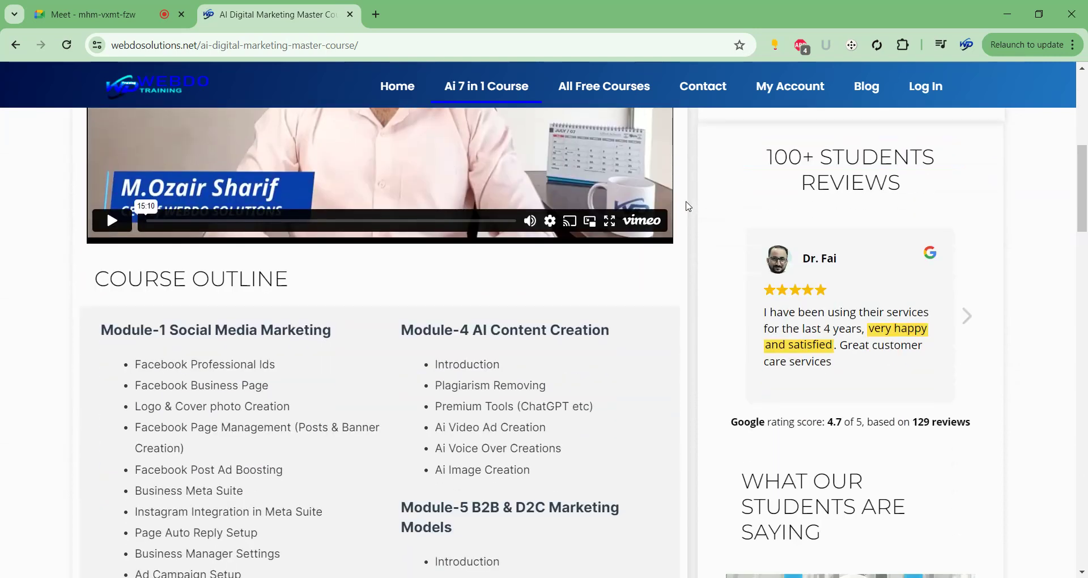
{"action": "scroll", "coordinate": [693, 202], "scroll_direction": "down", "scroll_amount": 1}
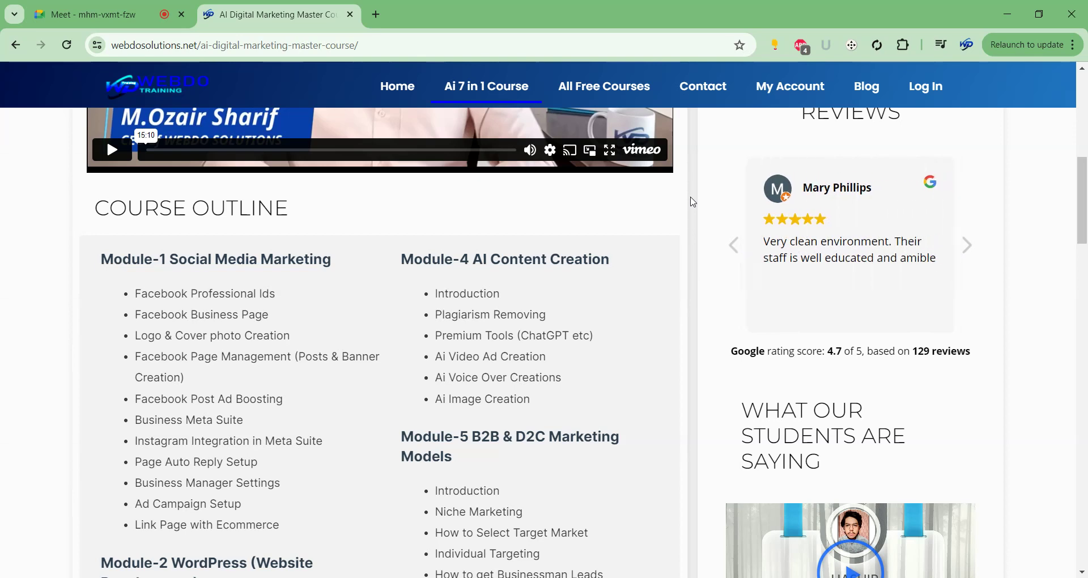
{"action": "scroll", "coordinate": [694, 202], "scroll_direction": "down", "scroll_amount": 3}
{"action": "scroll", "coordinate": [689, 202], "scroll_direction": "down", "scroll_amount": 9}
{"action": "scroll", "coordinate": [689, 203], "scroll_direction": "down", "scroll_amount": 12}
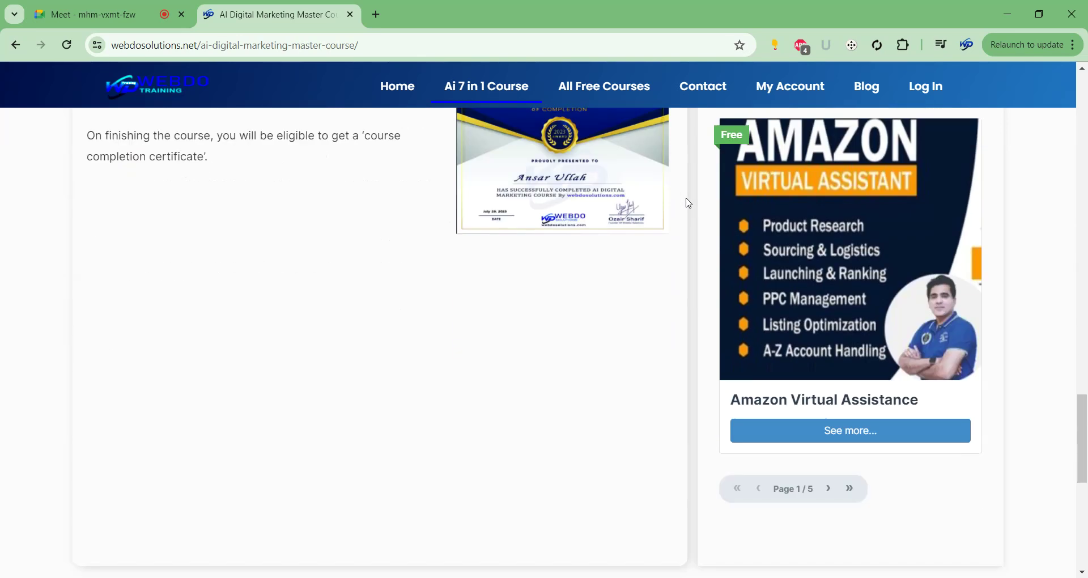
{"action": "scroll", "coordinate": [704, 165], "scroll_direction": "up", "scroll_amount": 15}
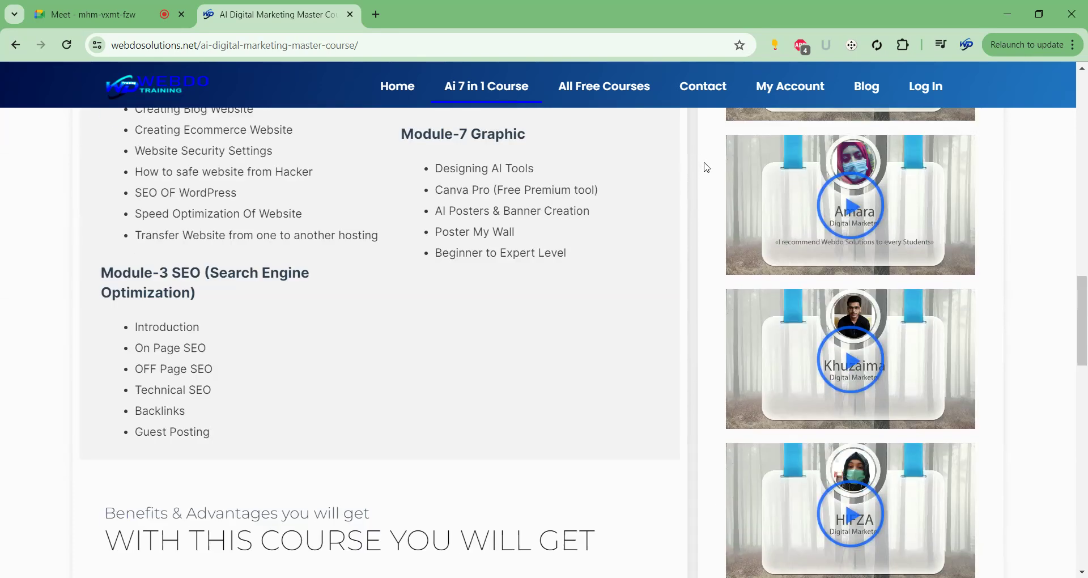
{"action": "scroll", "coordinate": [708, 168], "scroll_direction": "up", "scroll_amount": 8}
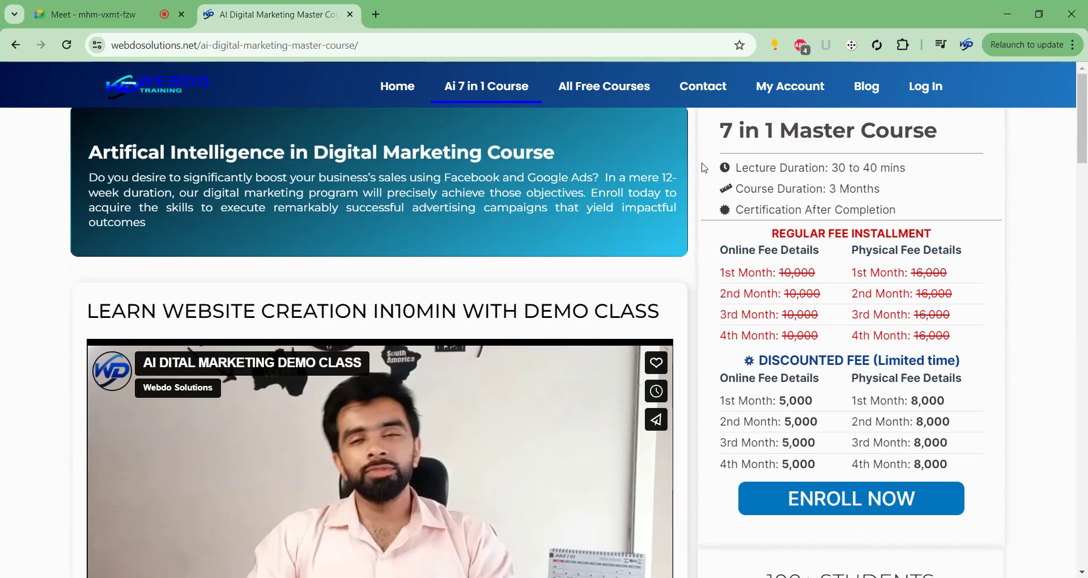
{"action": "scroll", "coordinate": [705, 168], "scroll_direction": "down", "scroll_amount": 8}
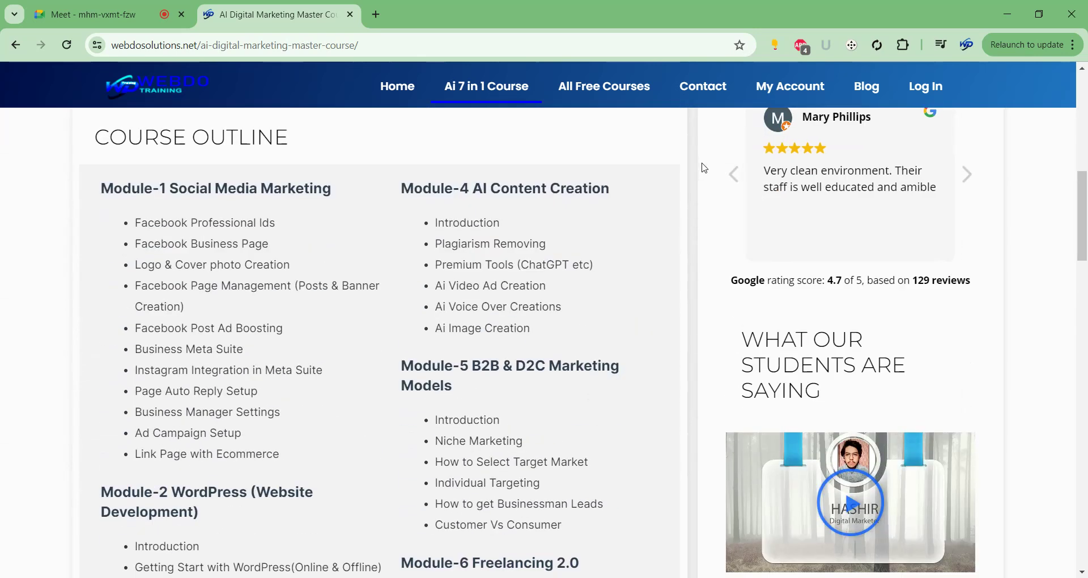
{"action": "scroll", "coordinate": [704, 168], "scroll_direction": "down", "scroll_amount": 1}
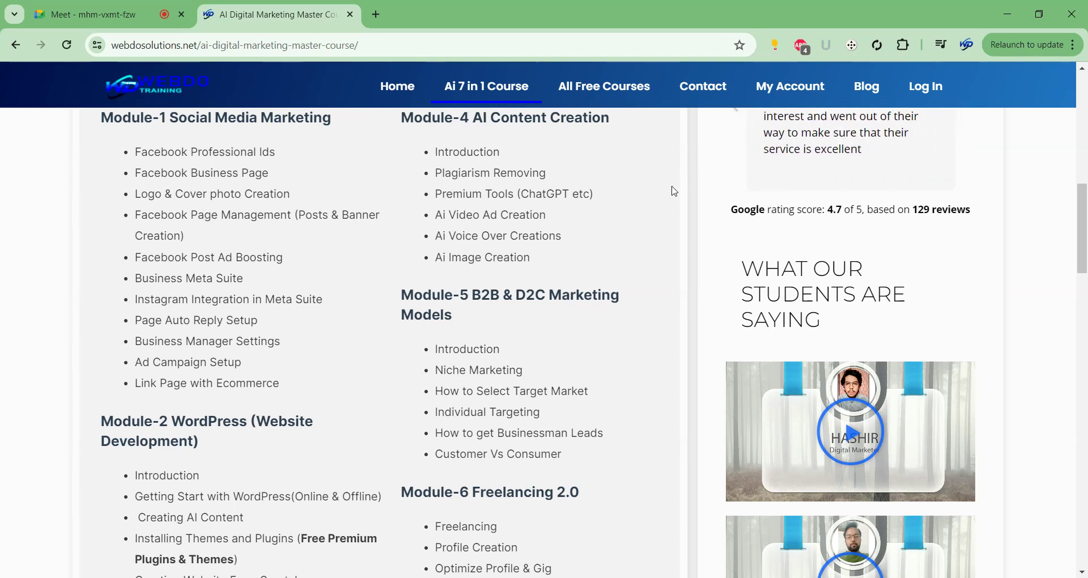
Highlight the Facebook Professional Ids bullet in the outline, then clear the highlight.
{"action": "scroll", "coordinate": [697, 170], "scroll_direction": "up", "scroll_amount": 4}
{"action": "scroll", "coordinate": [698, 170], "scroll_direction": "up", "scroll_amount": 2}
{"action": "scroll", "coordinate": [695, 173], "scroll_direction": "down", "scroll_amount": 6}
{"action": "scroll", "coordinate": [692, 175], "scroll_direction": "up", "scroll_amount": 4}
{"action": "scroll", "coordinate": [693, 174], "scroll_direction": "down", "scroll_amount": 4}
{"action": "left_click_drag", "start_coordinate": [135, 152], "coordinate": [313, 154]}
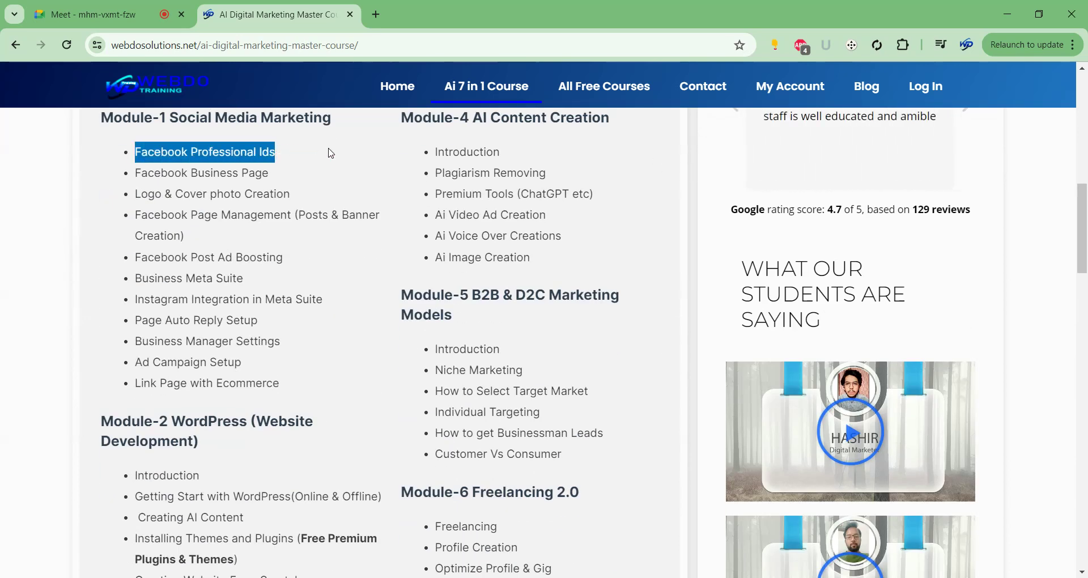
{"action": "left_click", "coordinate": [330, 157]}
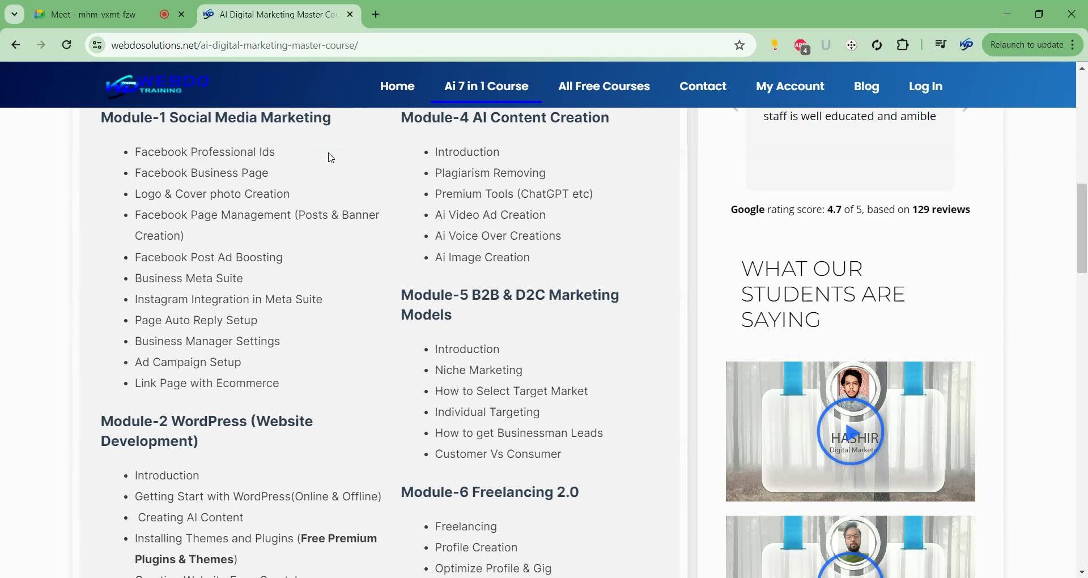
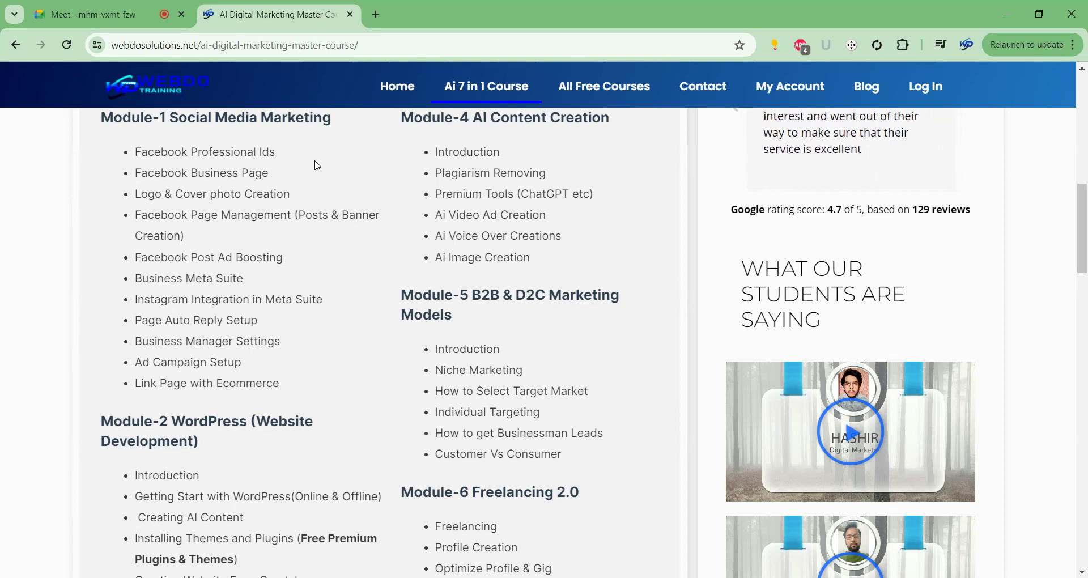
Highlight 'WordPress (Website Development)' in the Module-2 heading while scrolling the Webdo Solutions course outline.
{"action": "scroll", "coordinate": [318, 165], "scroll_direction": "down", "scroll_amount": 5}
{"action": "left_click_drag", "start_coordinate": [172, 134], "coordinate": [204, 151]}
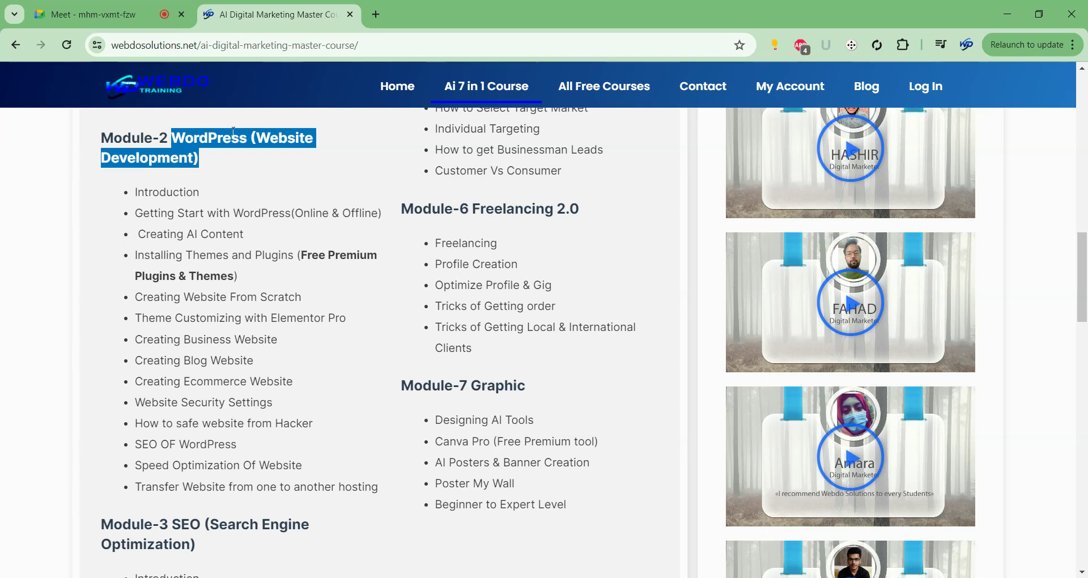
{"action": "scroll", "coordinate": [241, 198], "scroll_direction": "down", "scroll_amount": 5}
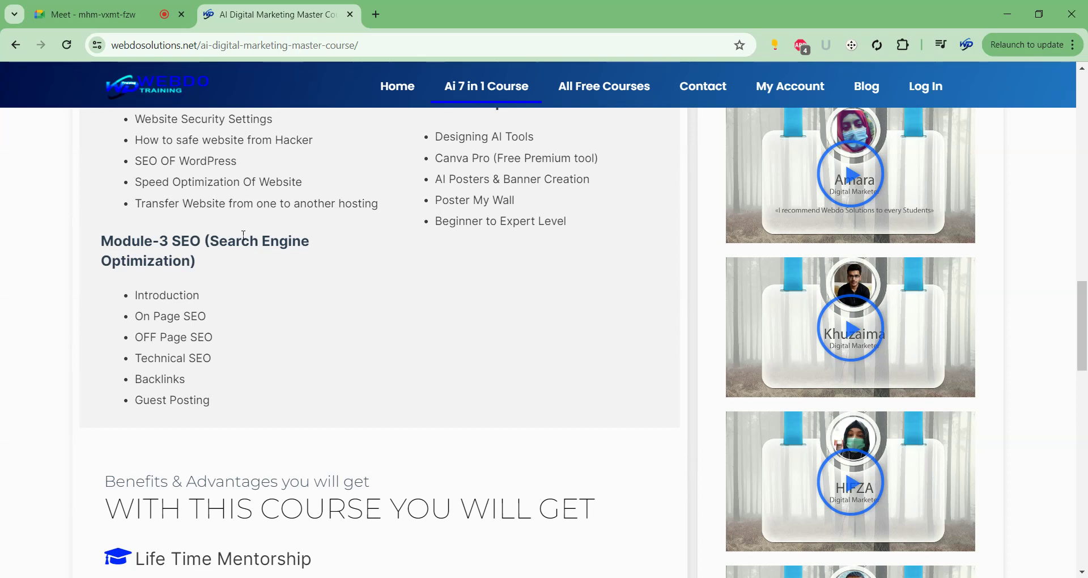
{"action": "scroll", "coordinate": [574, 342], "scroll_direction": "up", "scroll_amount": 13}
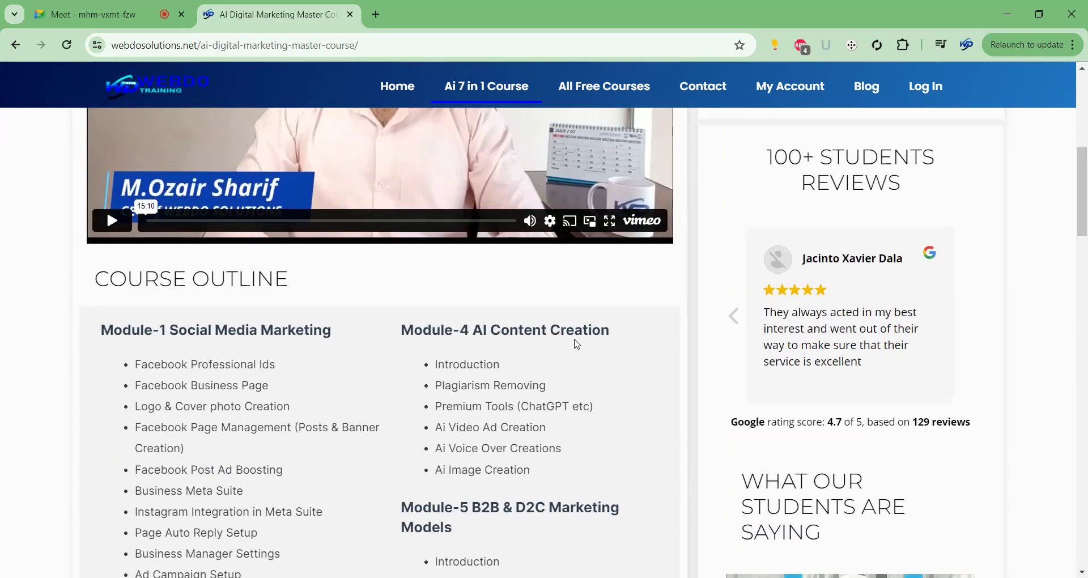
{"action": "scroll", "coordinate": [576, 343], "scroll_direction": "down", "scroll_amount": 3}
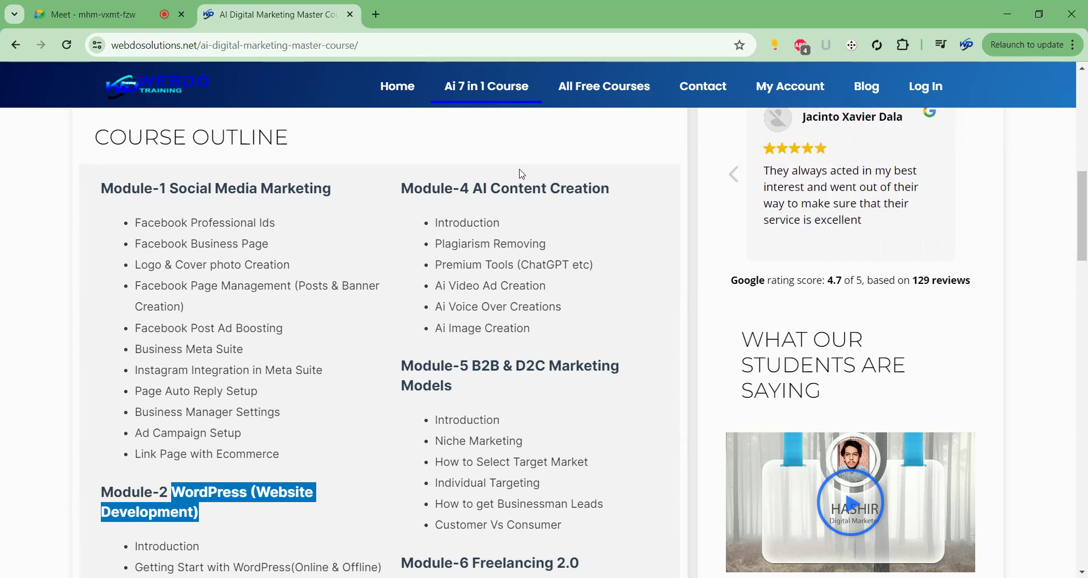
{"action": "scroll", "coordinate": [522, 174], "scroll_direction": "down", "scroll_amount": 5}
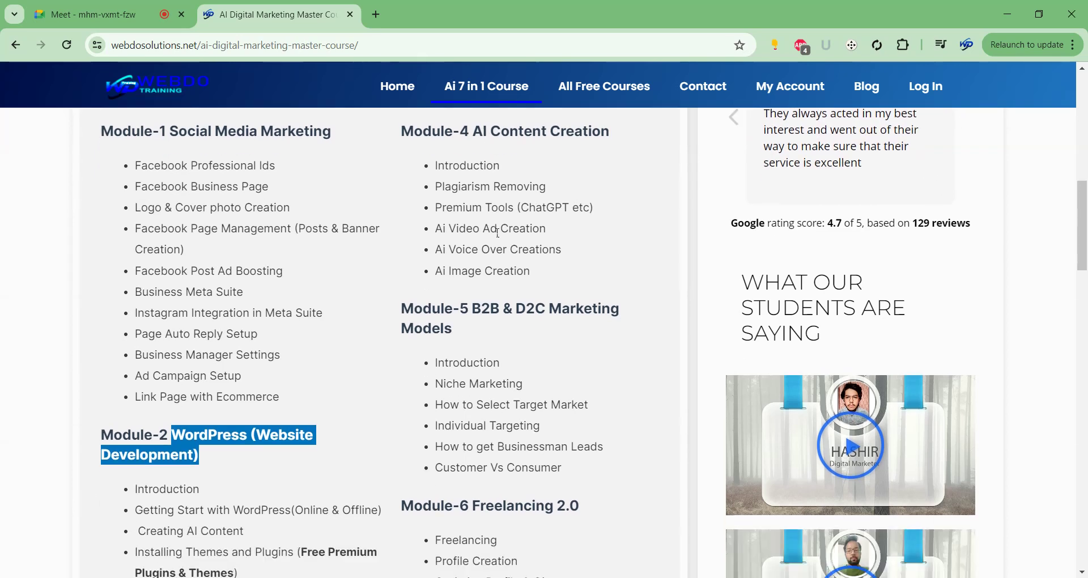
{"action": "scroll", "coordinate": [522, 263], "scroll_direction": "down", "scroll_amount": 2}
{"action": "scroll", "coordinate": [522, 263], "scroll_direction": "up", "scroll_amount": 1}
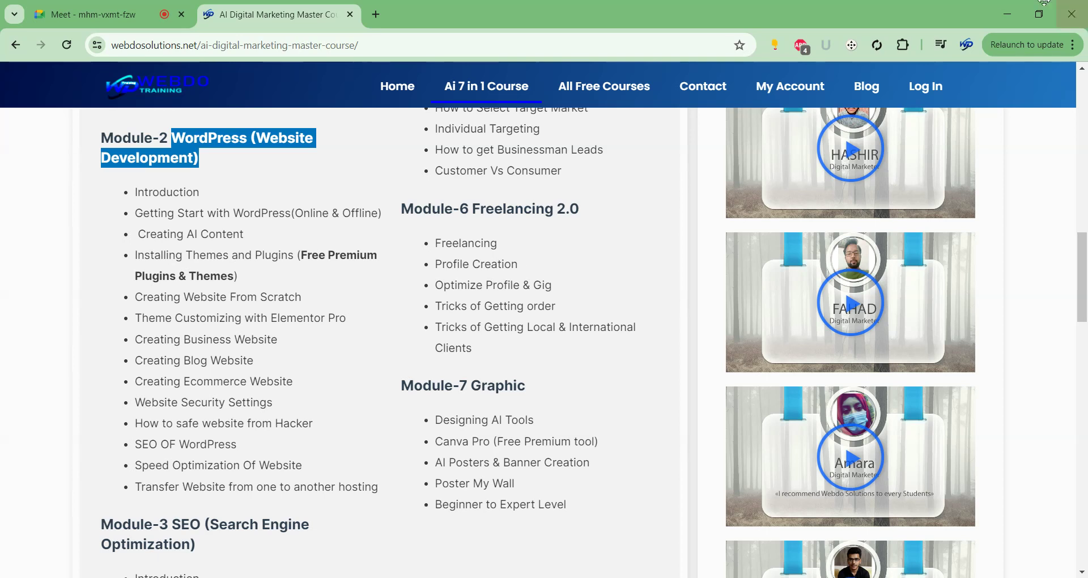
Minimize the course window and look through the Gmail and Flippa Chrome windows.
{"action": "left_click", "coordinate": [1007, 15]}
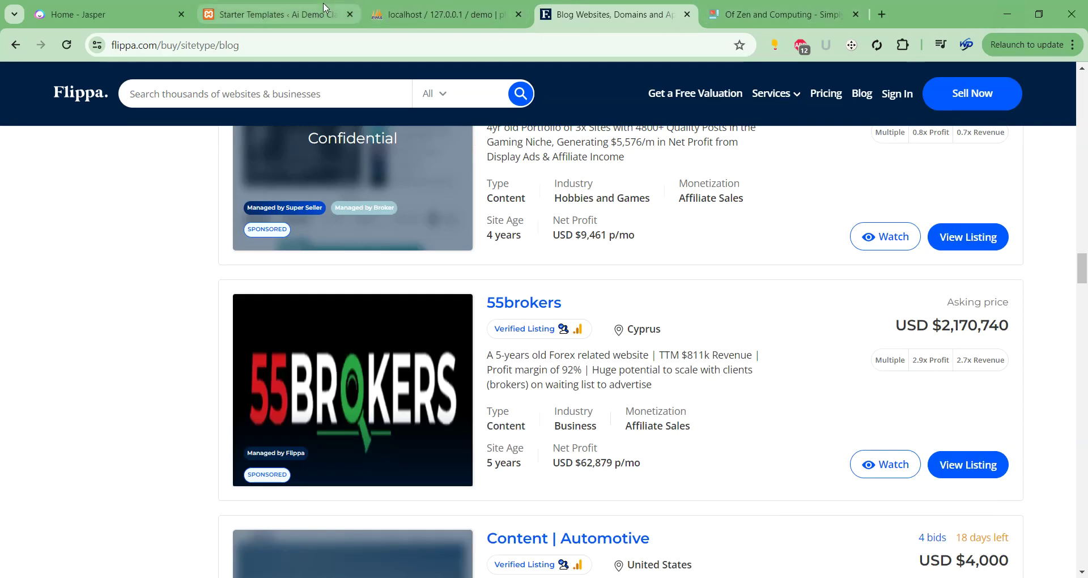
{"action": "left_click", "coordinate": [611, 561]}
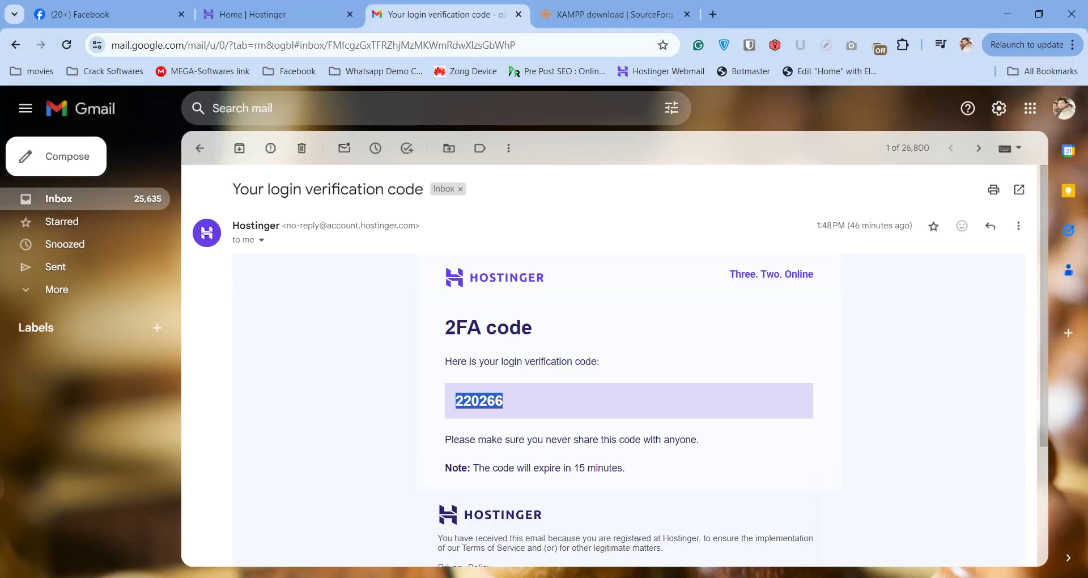
{"action": "mouse_move", "coordinate": [762, 541]}
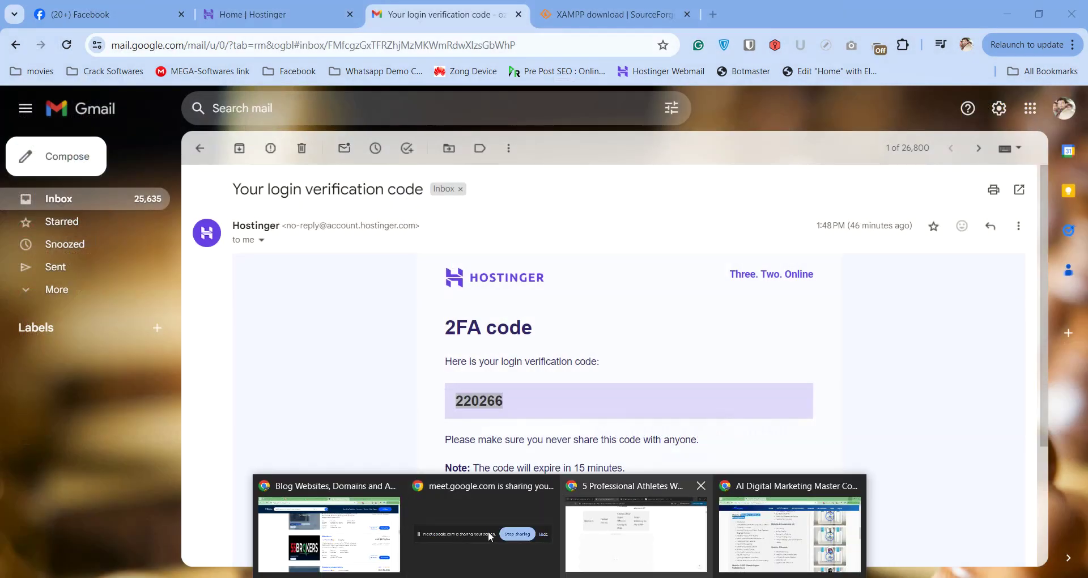
{"action": "mouse_move", "coordinate": [359, 534]}
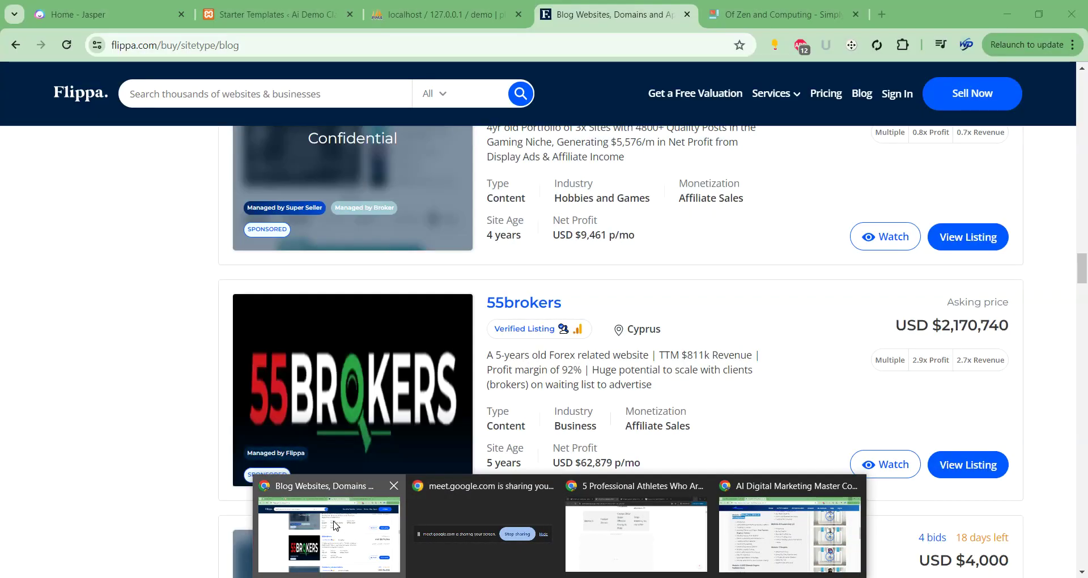
{"action": "left_click", "coordinate": [337, 527]}
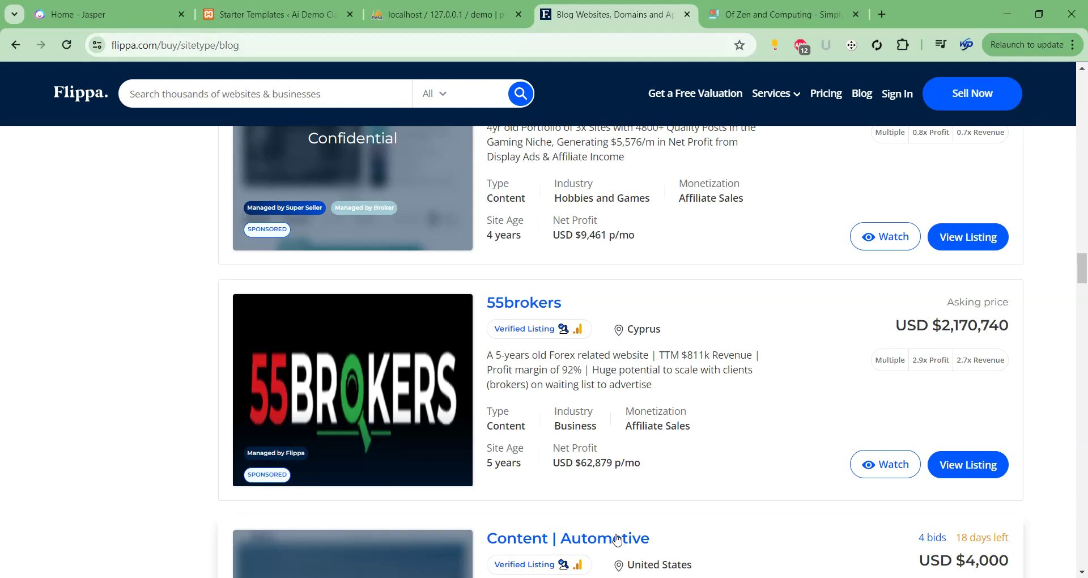
{"action": "mouse_move", "coordinate": [591, 575]}
{"action": "left_click", "coordinate": [572, 530]}
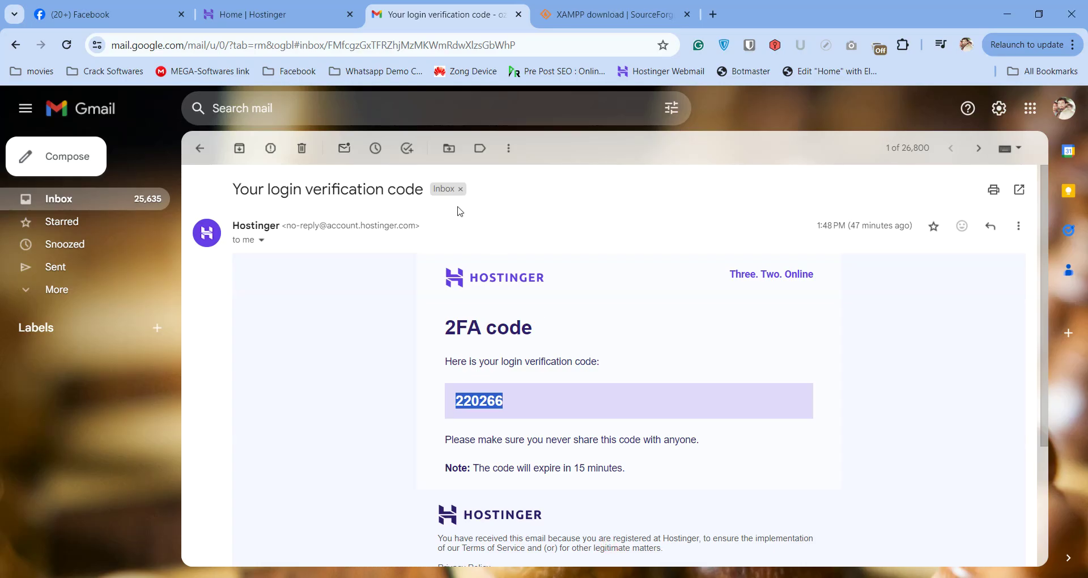
{"action": "mouse_move", "coordinate": [684, 576]}
{"action": "left_click", "coordinate": [607, 536]}
Check the WordPress download window, then return to the Google Meet tab in the course window.
{"action": "mouse_move", "coordinate": [657, 575]}
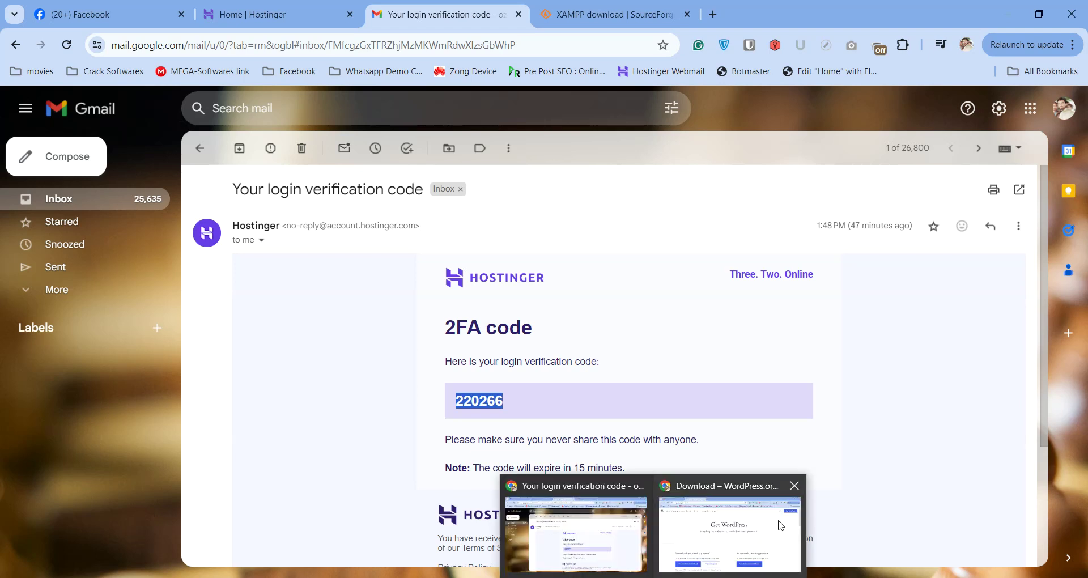
{"action": "left_click", "coordinate": [729, 547]}
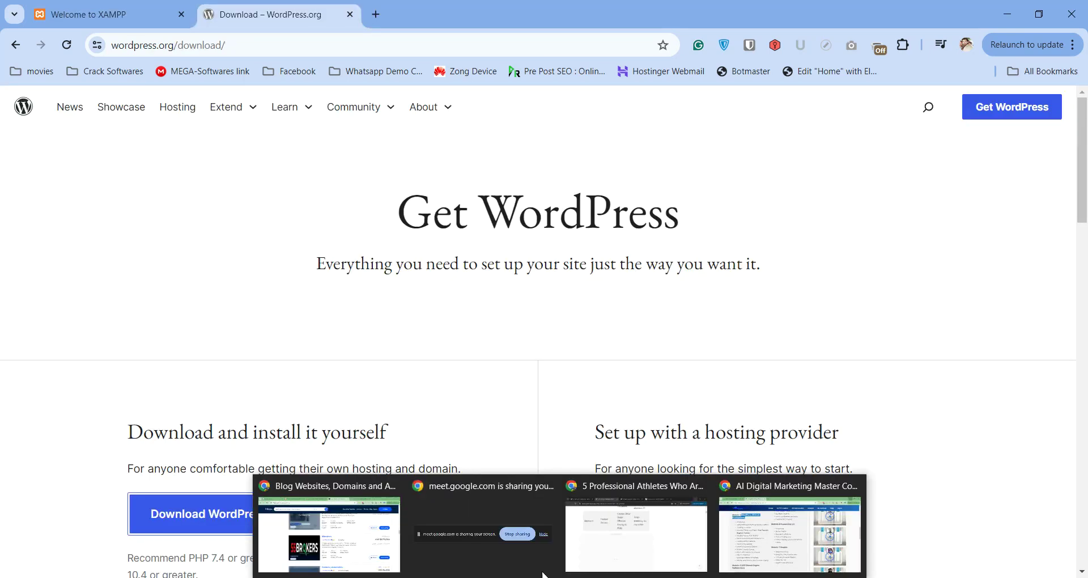
{"action": "left_click", "coordinate": [389, 536]}
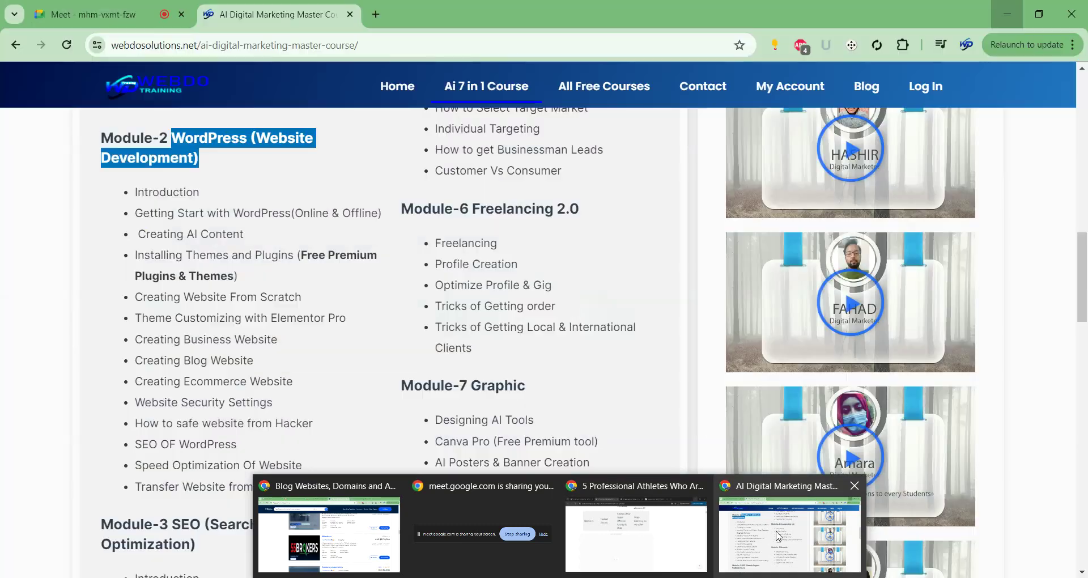
{"action": "left_click", "coordinate": [790, 535]}
{"action": "left_click", "coordinate": [91, 14]}
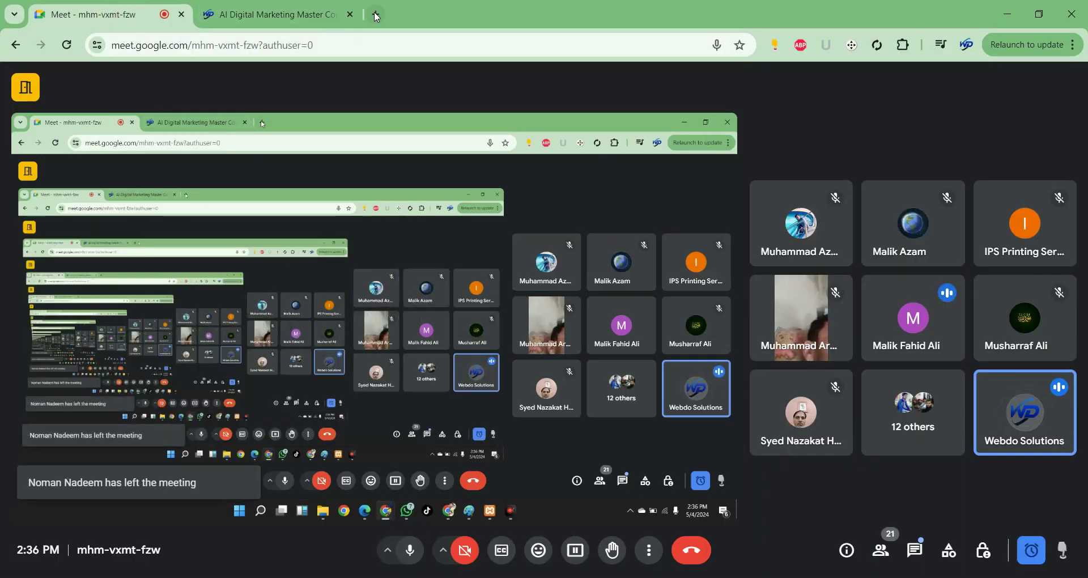
Open a new tab and load youtube.com by accepting the address-bar autocompletion for 'you'.
{"action": "key", "text": "ctrl+t"}
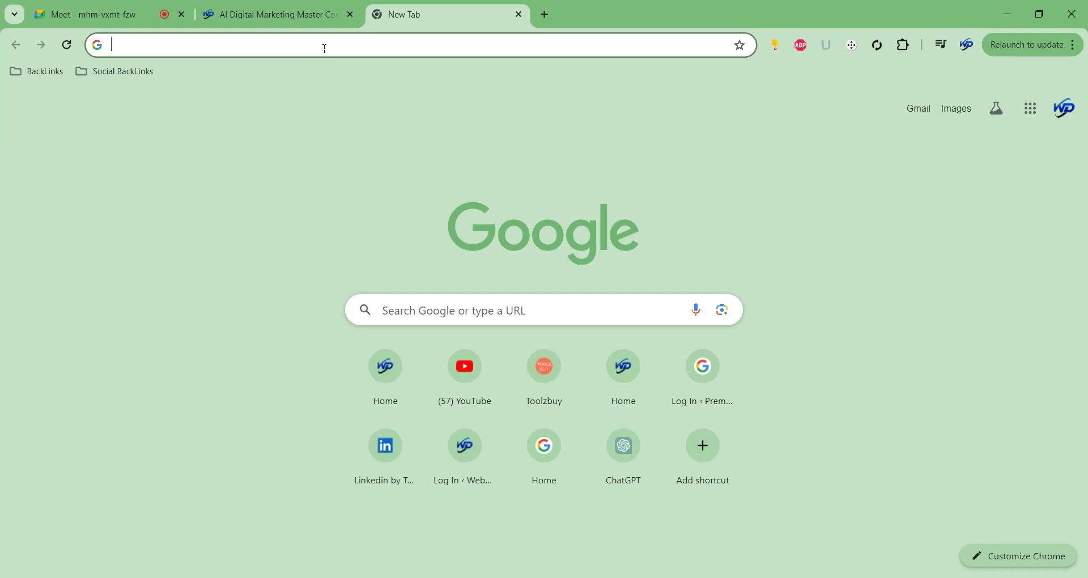
{"action": "type", "text": "you"}
{"action": "key", "text": "Right"}
{"action": "key", "text": "Return"}
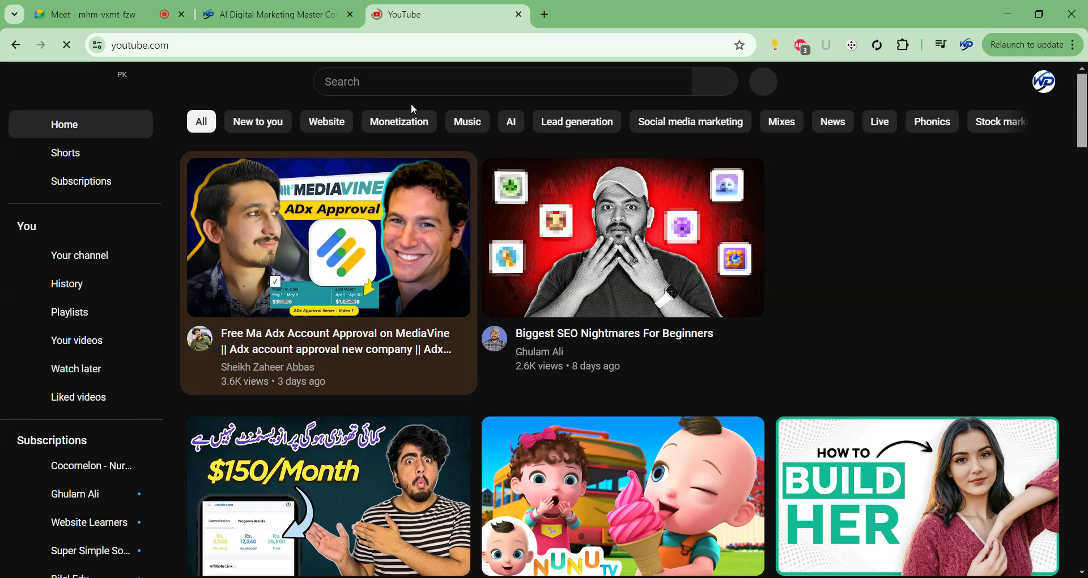
Search YouTube for 'webdo solutions' and open the Webdo Solutions channel.
{"action": "left_click", "coordinate": [411, 86]}
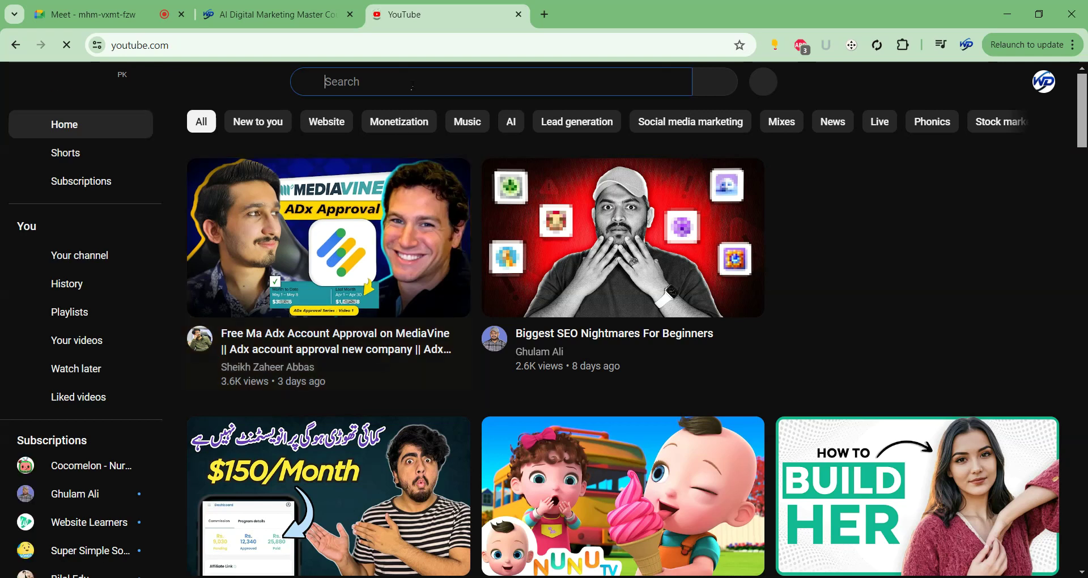
{"action": "type", "text": "webdo"}
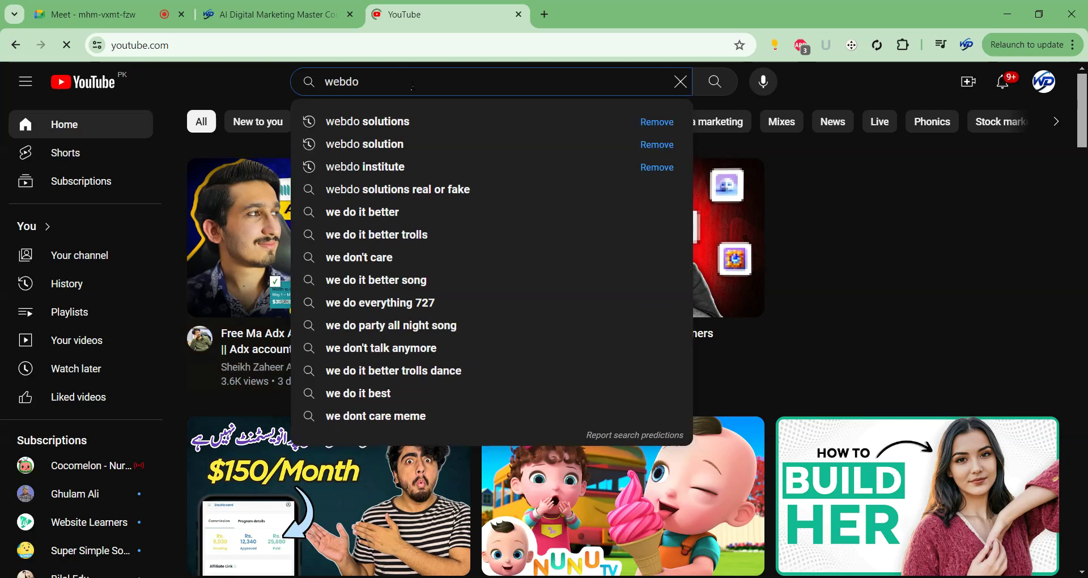
{"action": "key", "text": "Down"}
{"action": "key", "text": "Return"}
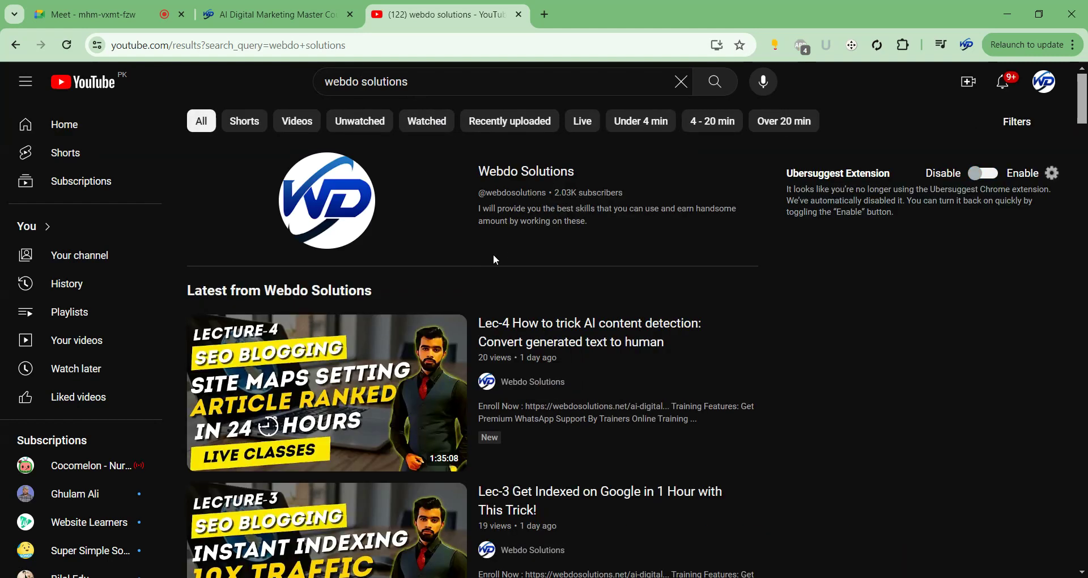
{"action": "left_click", "coordinate": [515, 183]}
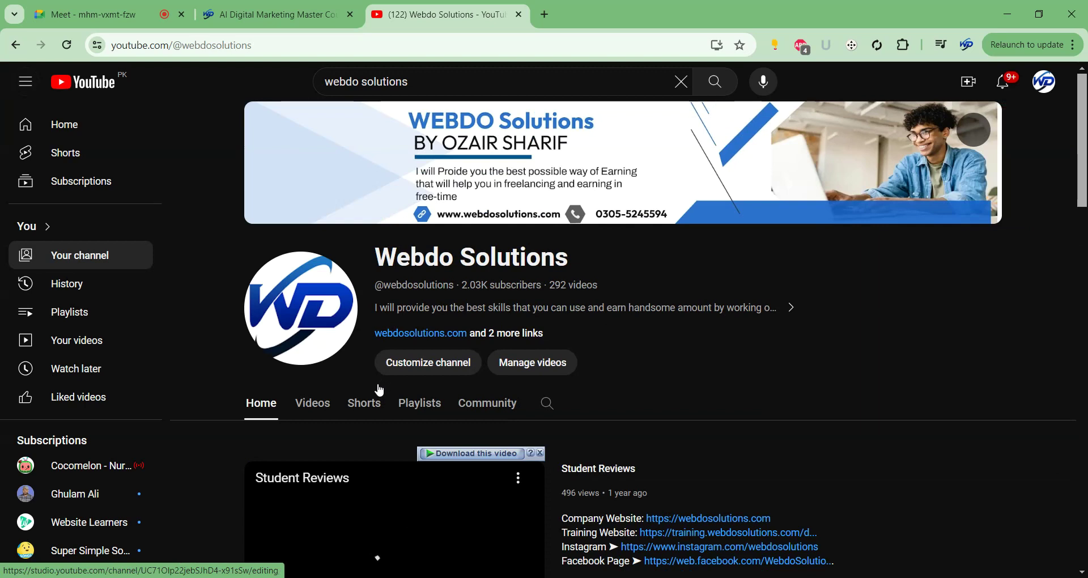
Play all of the channel's SEO Blogging Course playlist, starting at Lec-1.
{"action": "left_click", "coordinate": [314, 405]}
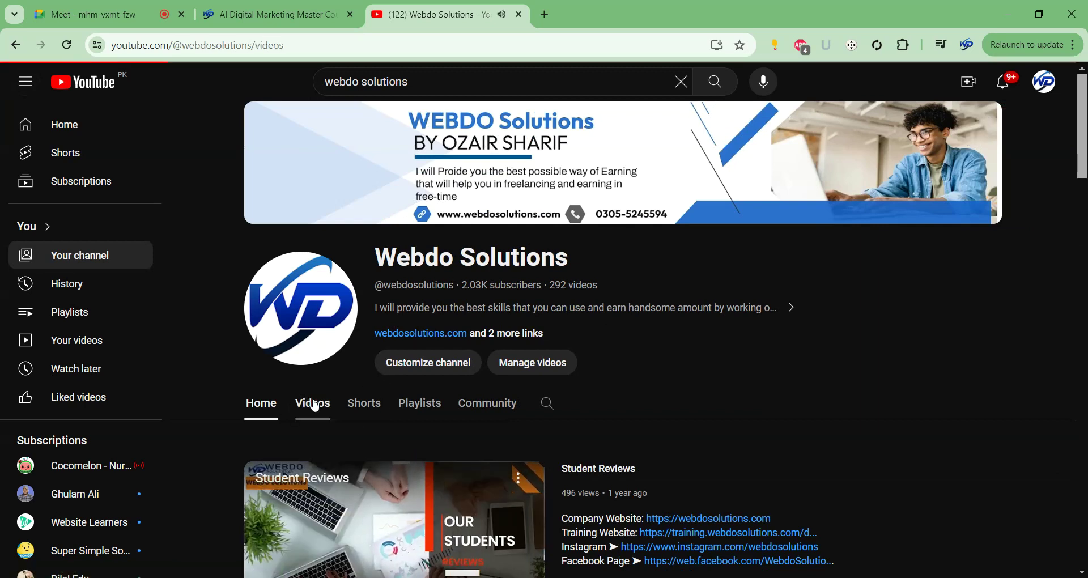
{"action": "scroll", "coordinate": [674, 295], "scroll_direction": "down", "scroll_amount": 3}
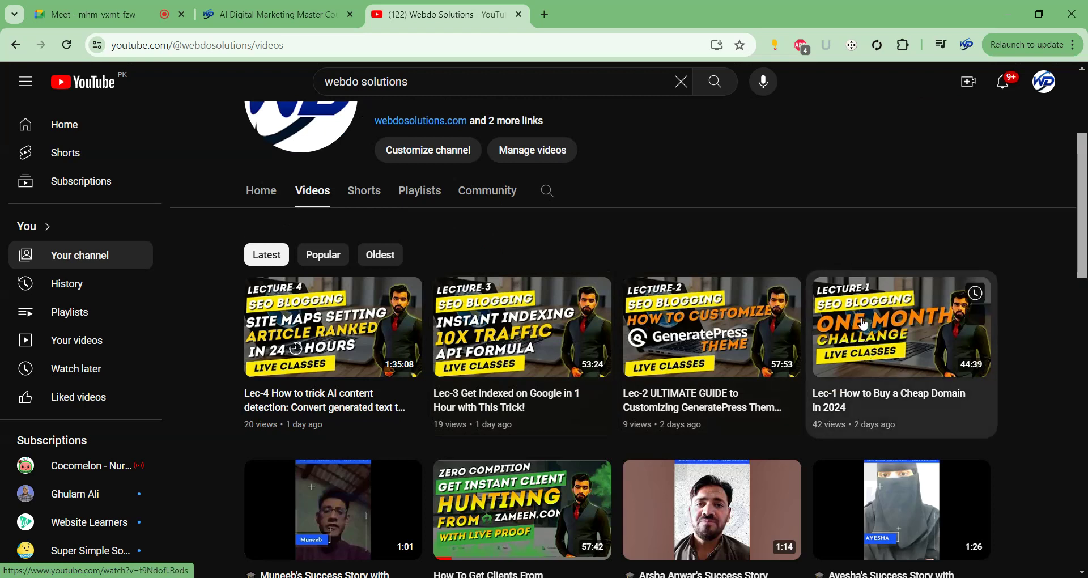
{"action": "left_click", "coordinate": [441, 211]}
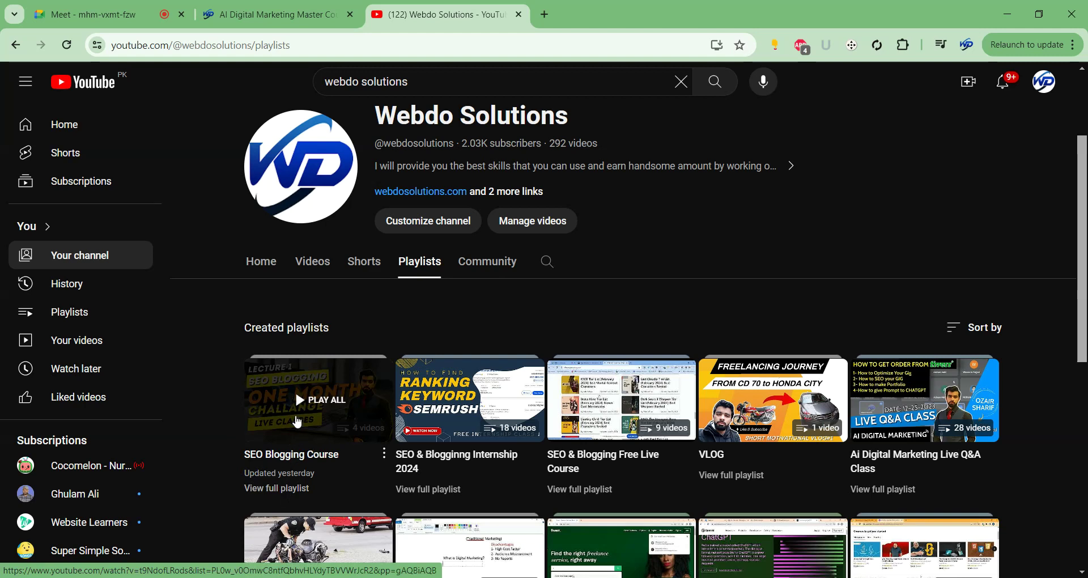
{"action": "scroll", "coordinate": [301, 400], "scroll_direction": "down", "scroll_amount": 1}
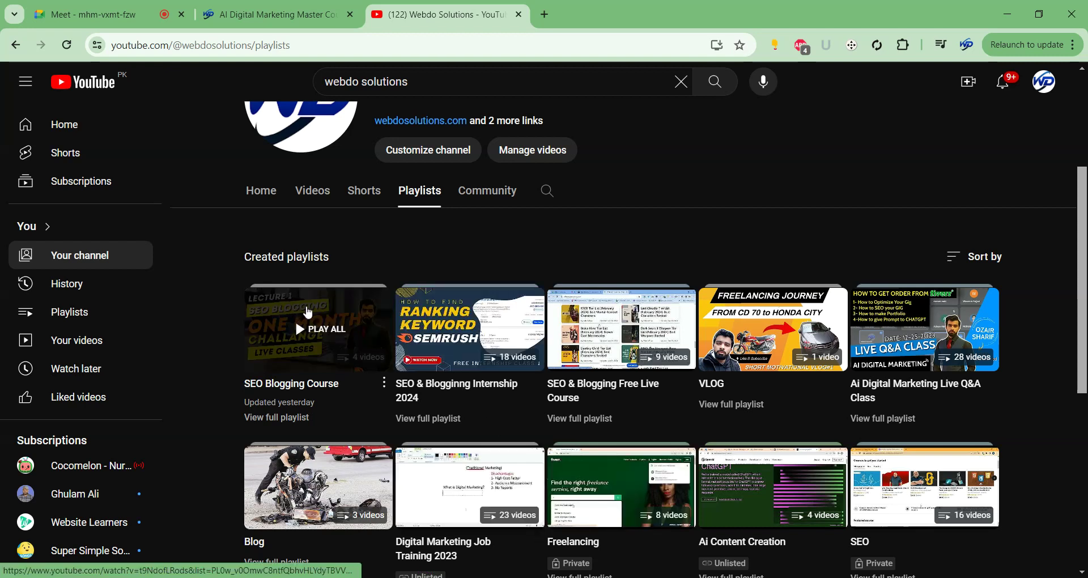
{"action": "left_click", "coordinate": [306, 335]}
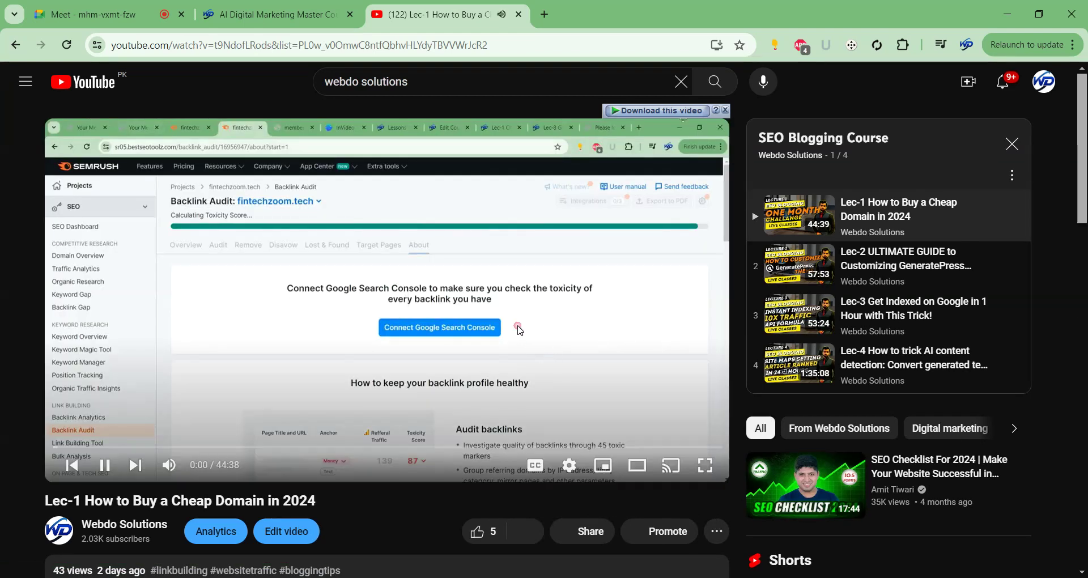
{"action": "left_click", "coordinate": [668, 124]}
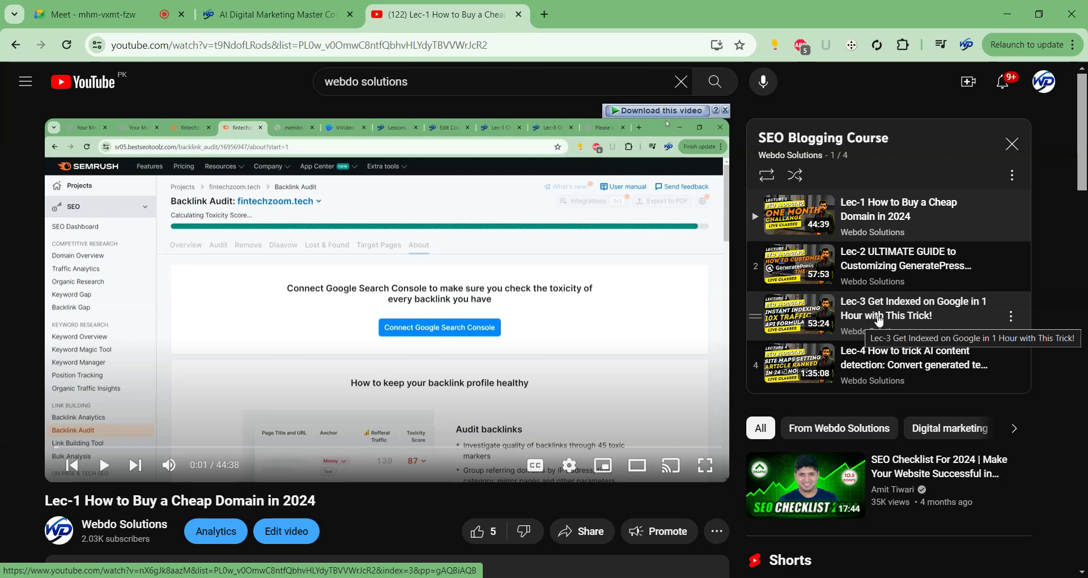
{"action": "left_click", "coordinate": [1012, 144]}
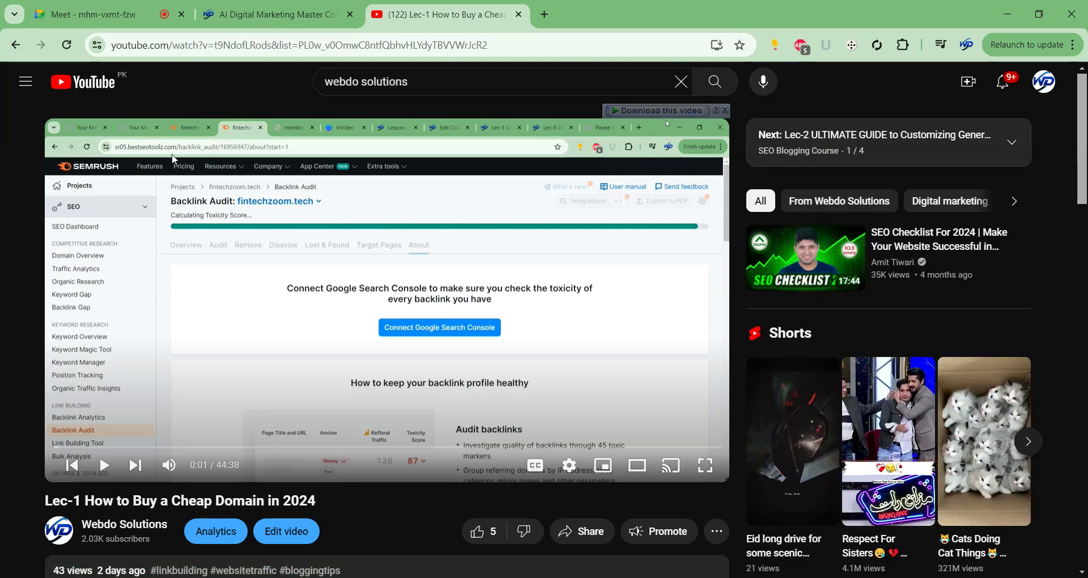
{"action": "left_click", "coordinate": [16, 50]}
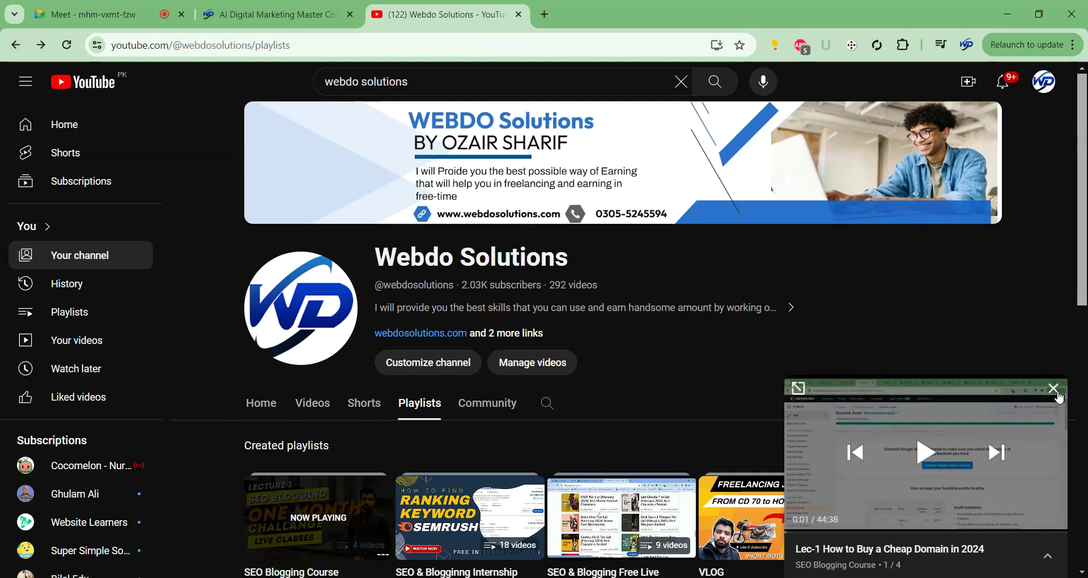
Close the YouTube miniplayer and return to the Google Meet tab.
{"action": "left_click", "coordinate": [1050, 387]}
{"action": "left_click", "coordinate": [129, 12]}
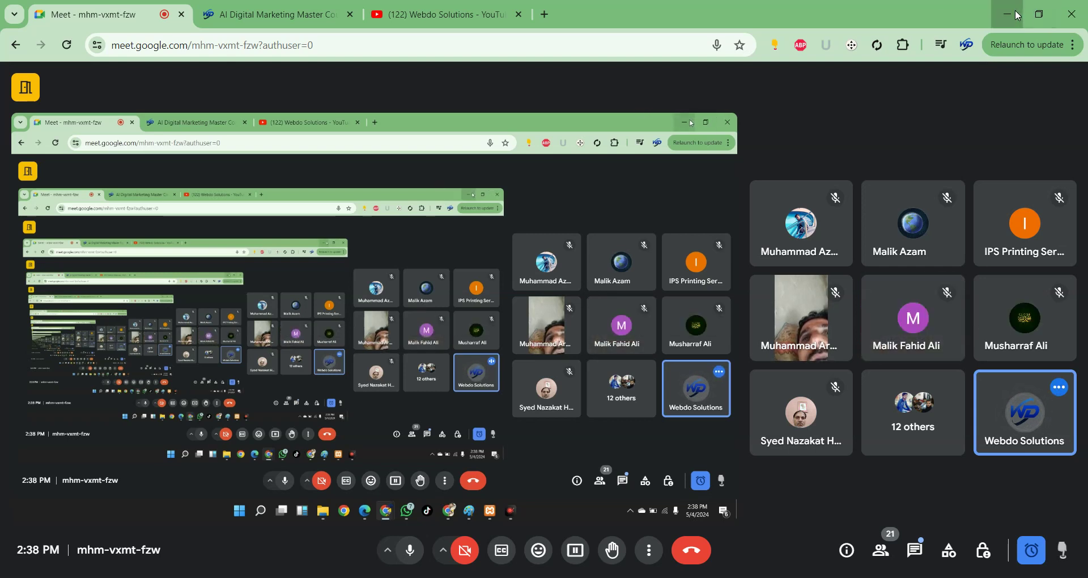
Switch to the other Chrome window, check its XAMPP and WordPress download tabs, and browse the taskbar previews.
{"action": "left_click", "coordinate": [1034, 13]}
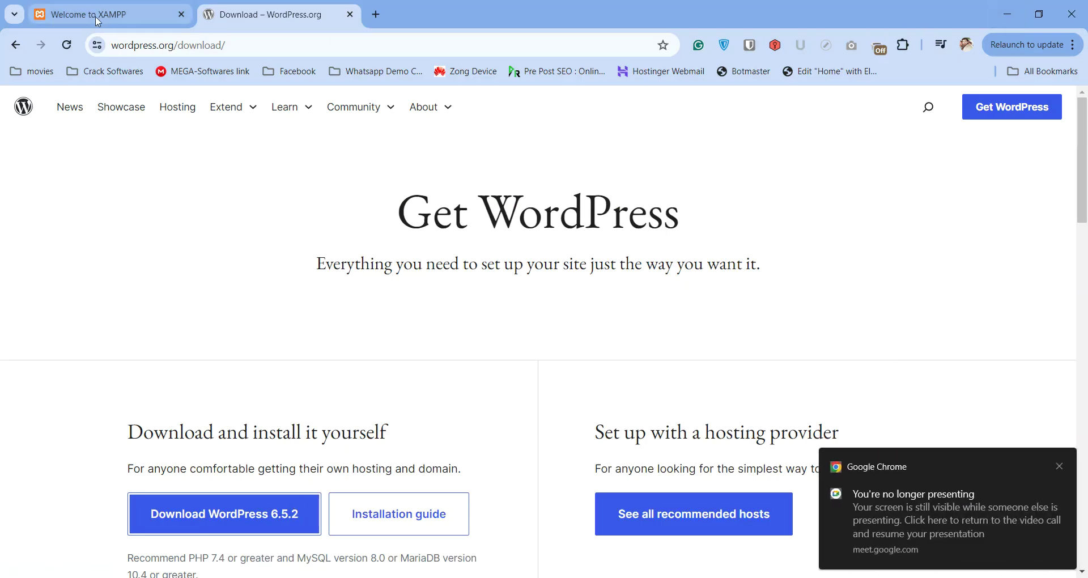
{"action": "left_click", "coordinate": [96, 19]}
{"action": "left_click", "coordinate": [205, 8]}
{"action": "mouse_move", "coordinate": [652, 575]}
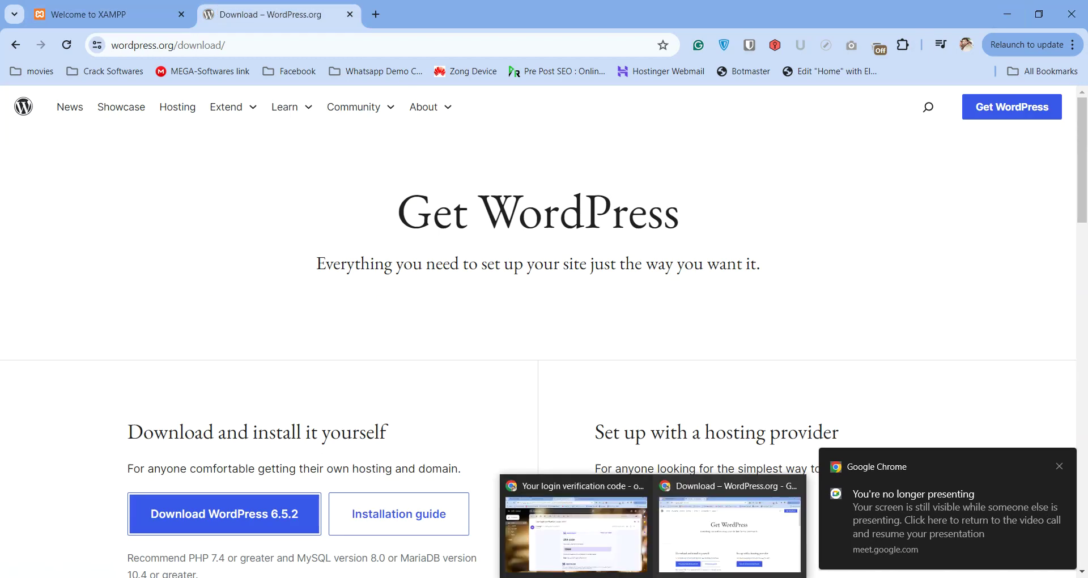
{"action": "mouse_move", "coordinate": [624, 550]}
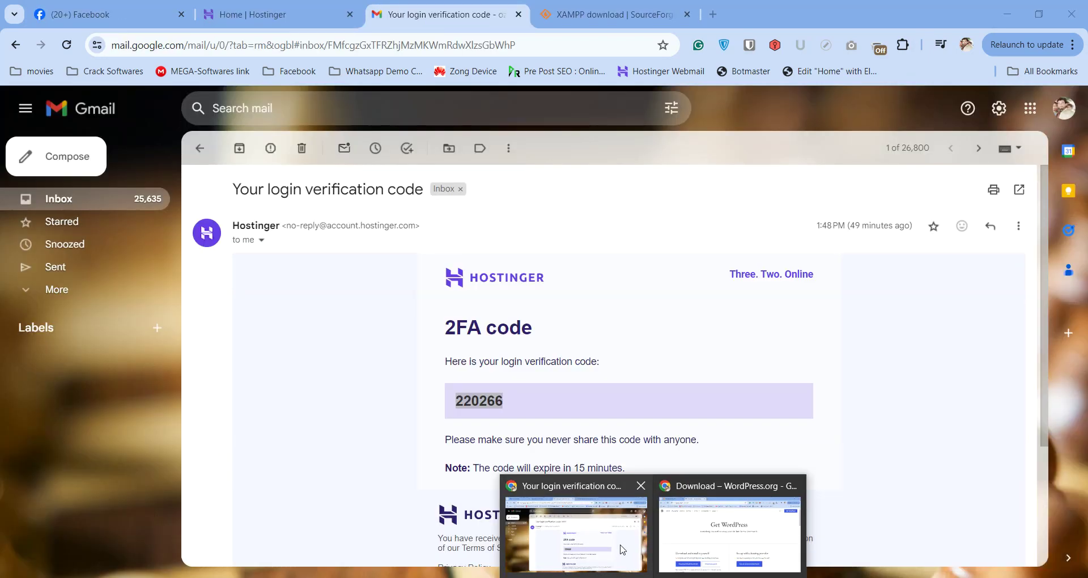
{"action": "mouse_move", "coordinate": [719, 539]}
{"action": "mouse_move", "coordinate": [561, 570]}
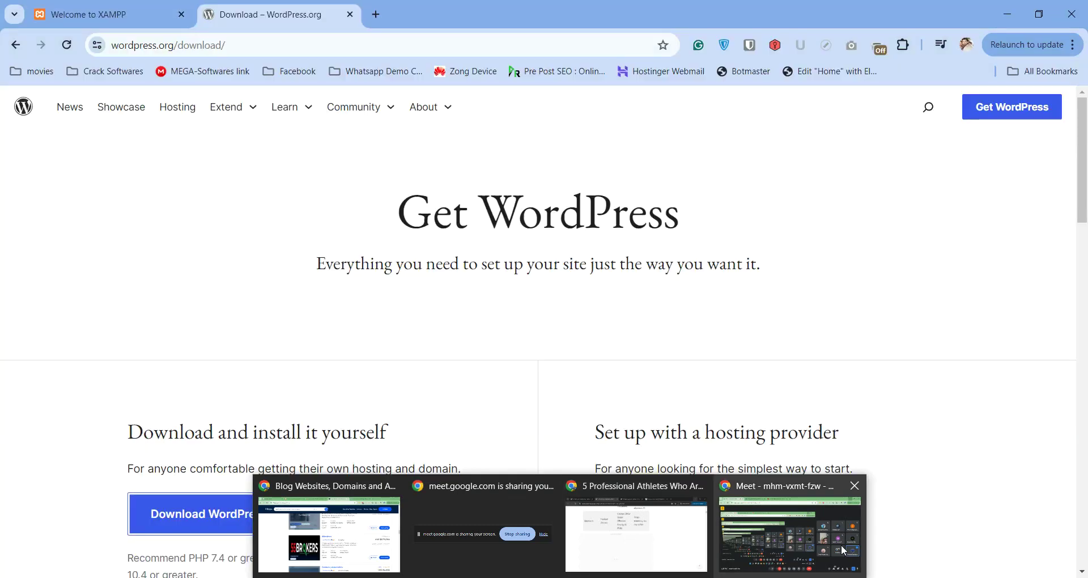
{"action": "mouse_move", "coordinate": [830, 536]}
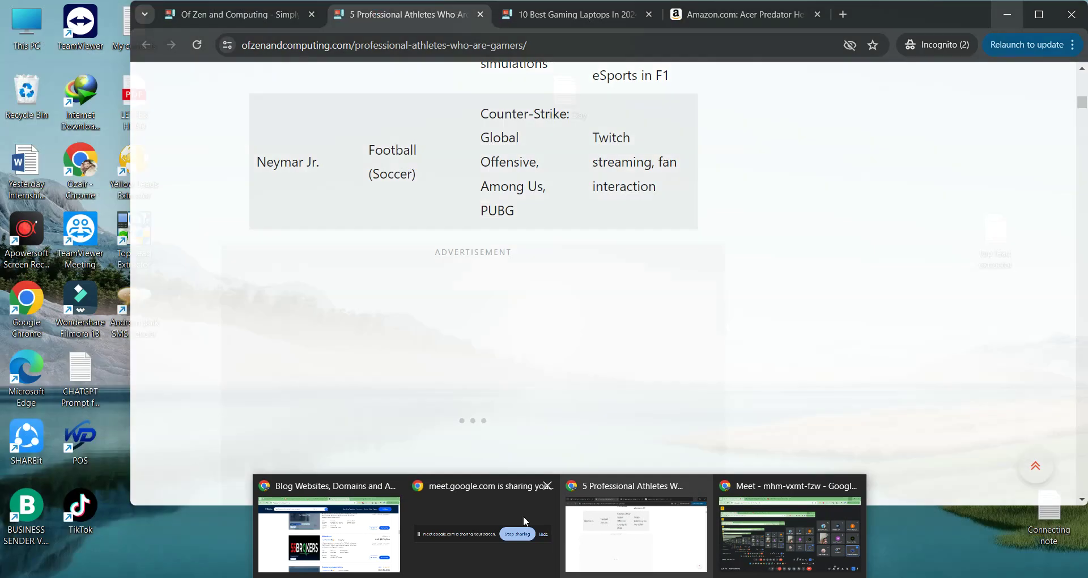
Bring the Flippa window forward, open the Starter Templates tab, and highlight the 2.8-minute build time.
{"action": "mouse_move", "coordinate": [426, 518]}
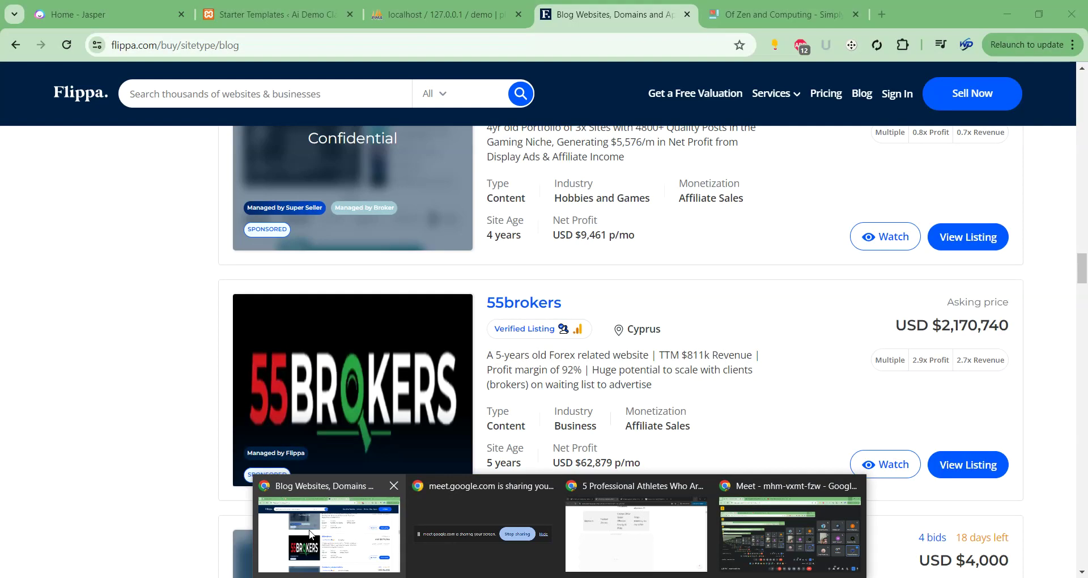
{"action": "left_click", "coordinate": [311, 532]}
{"action": "left_click", "coordinate": [267, 15]}
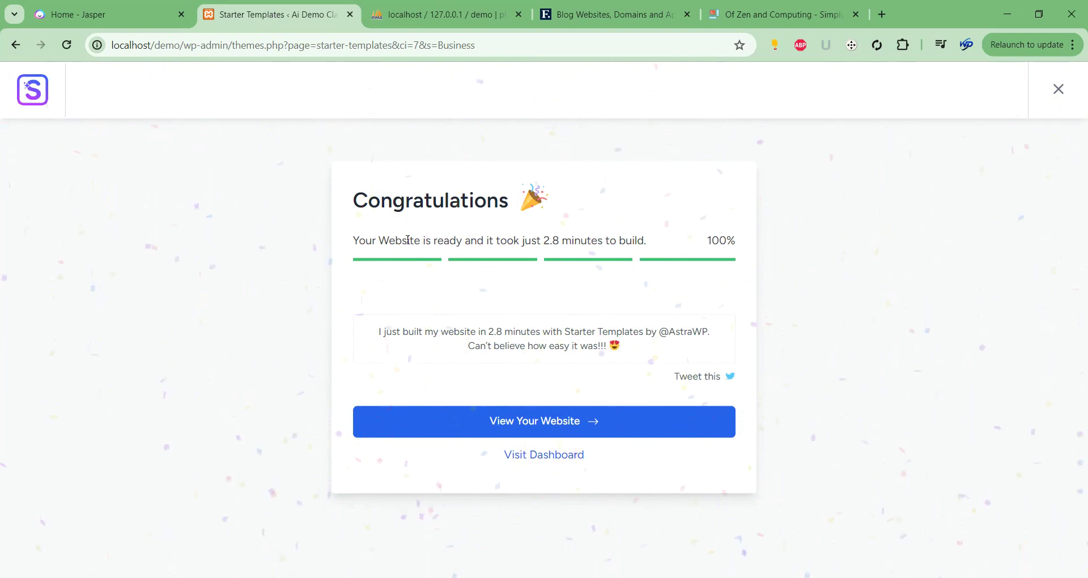
{"action": "left_click_drag", "start_coordinate": [405, 240], "coordinate": [402, 240]}
{"action": "left_click_drag", "start_coordinate": [538, 240], "coordinate": [562, 240]}
Open the finished Ai Demo Class site in a new tab, scroll its home page, and open Services.
{"action": "left_click", "coordinate": [526, 420]}
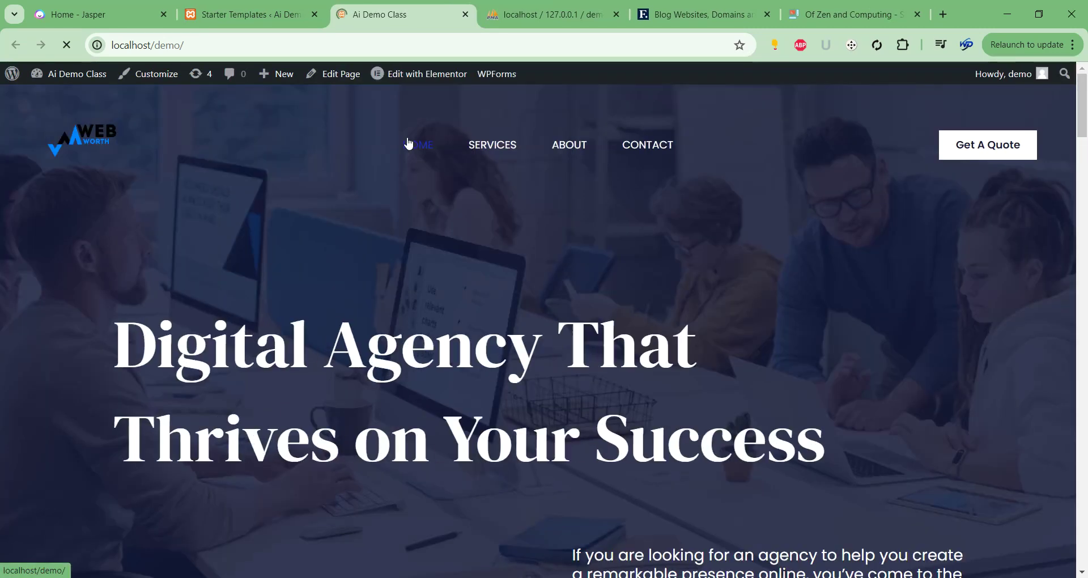
{"action": "scroll", "coordinate": [516, 224], "scroll_direction": "down", "scroll_amount": 20}
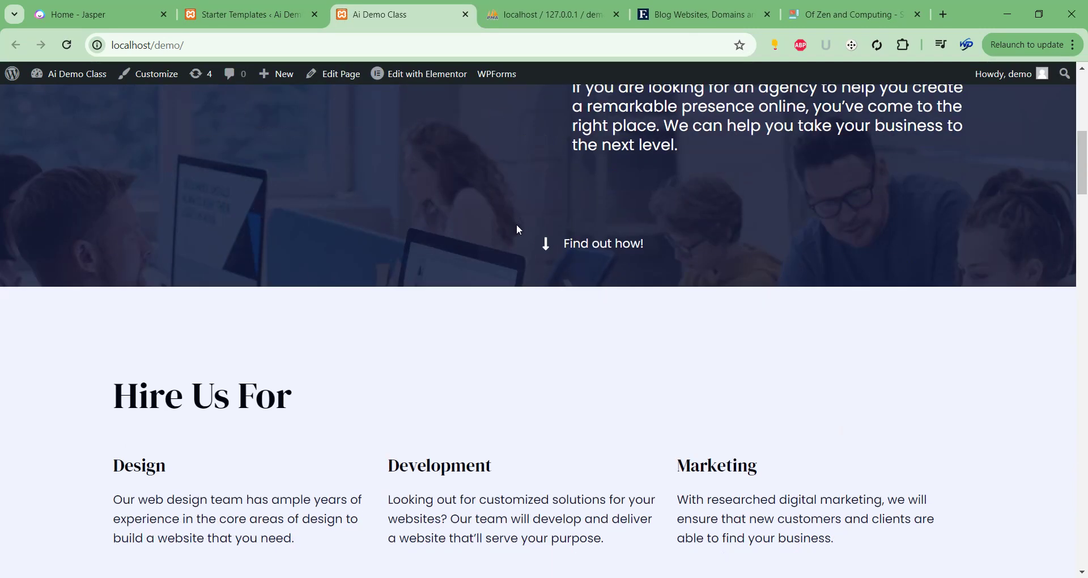
{"action": "scroll", "coordinate": [519, 231], "scroll_direction": "down", "scroll_amount": 20}
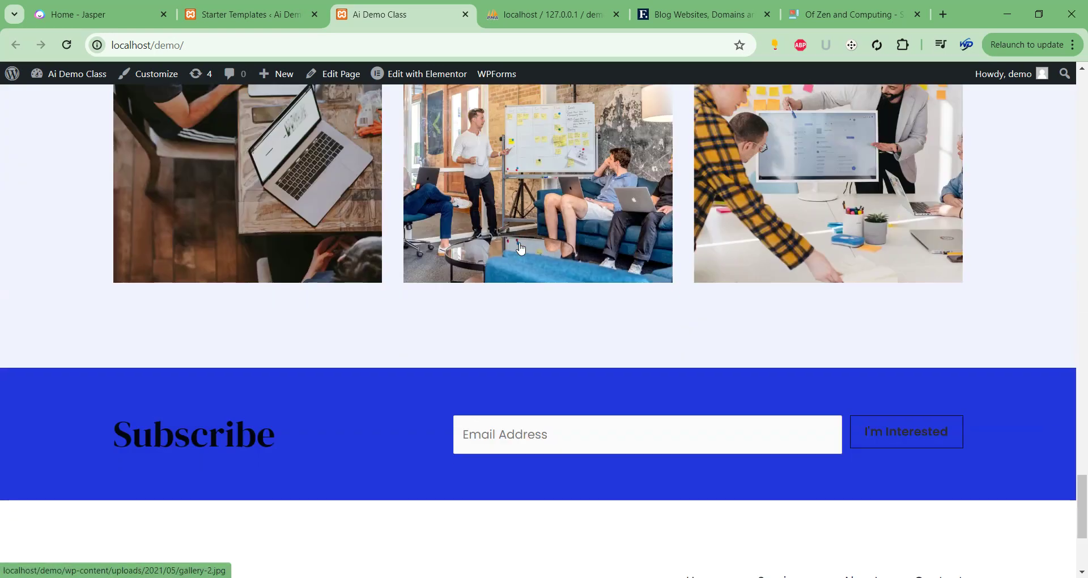
{"action": "left_click_drag", "start_coordinate": [1081, 487], "coordinate": [1080, 80]}
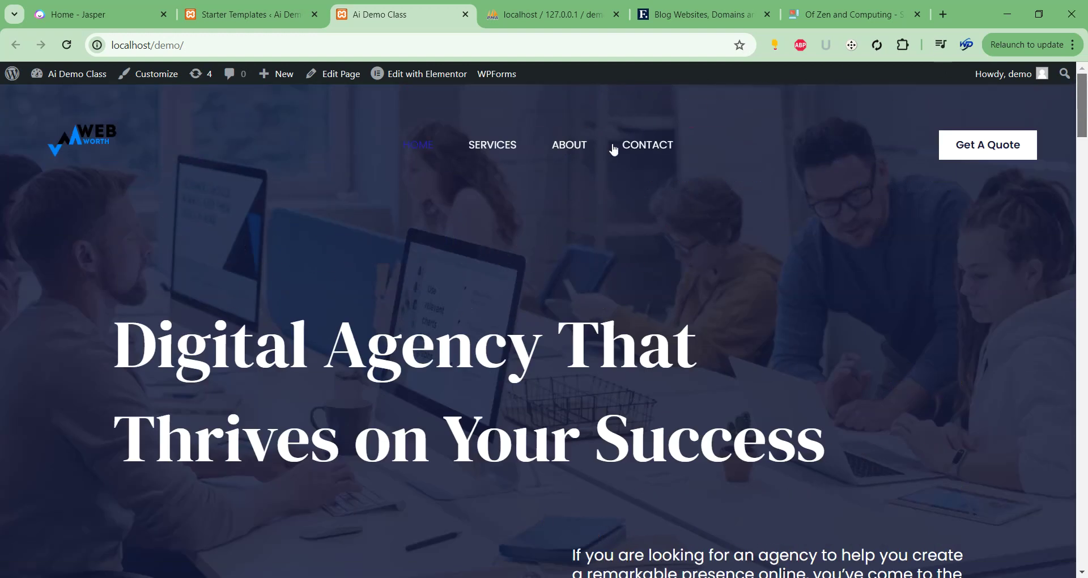
{"action": "left_click", "coordinate": [437, 147]}
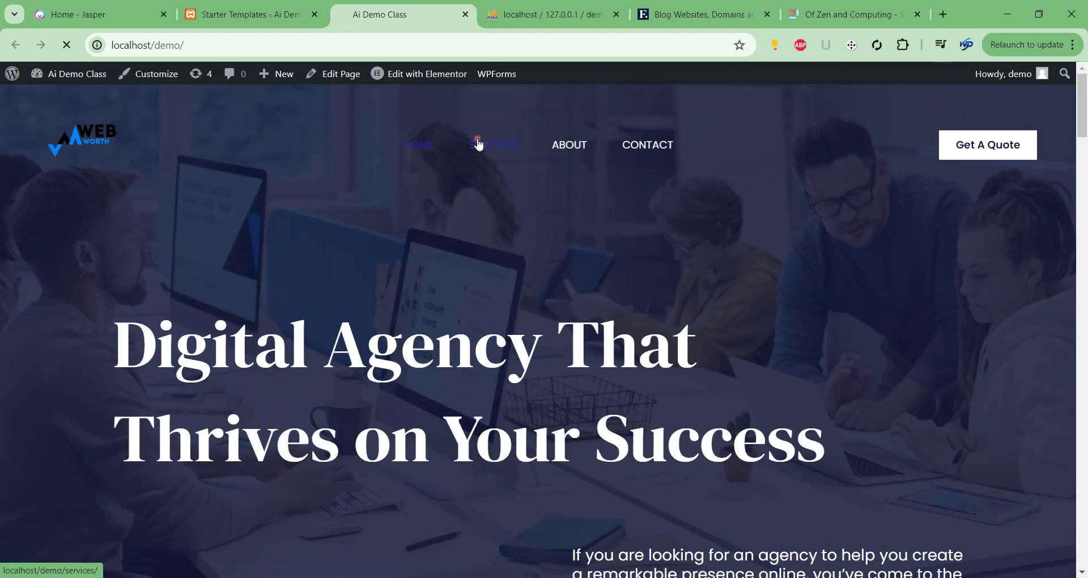
{"action": "scroll", "coordinate": [583, 248], "scroll_direction": "down", "scroll_amount": 5}
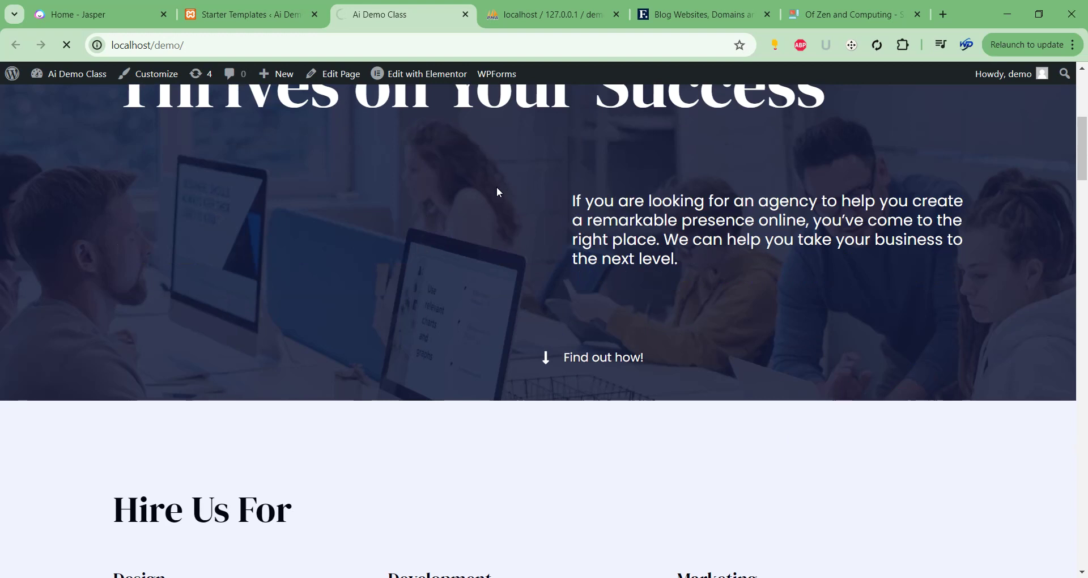
{"action": "scroll", "coordinate": [498, 192], "scroll_direction": "up", "scroll_amount": 4}
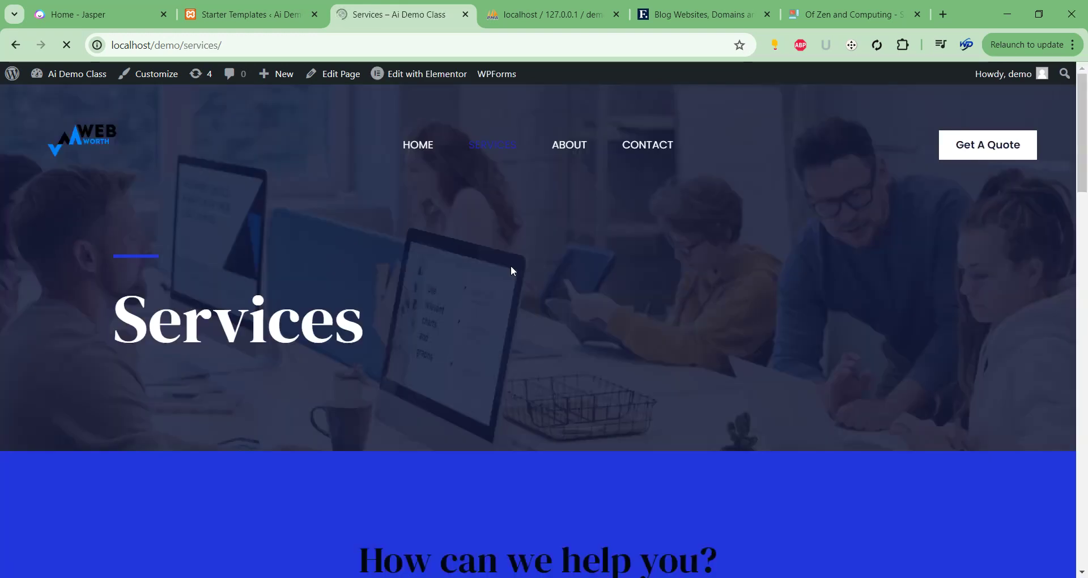
Open the site's About page and scroll through it.
{"action": "scroll", "coordinate": [511, 265], "scroll_direction": "down", "scroll_amount": 20}
{"action": "scroll", "coordinate": [510, 266], "scroll_direction": "up", "scroll_amount": 20}
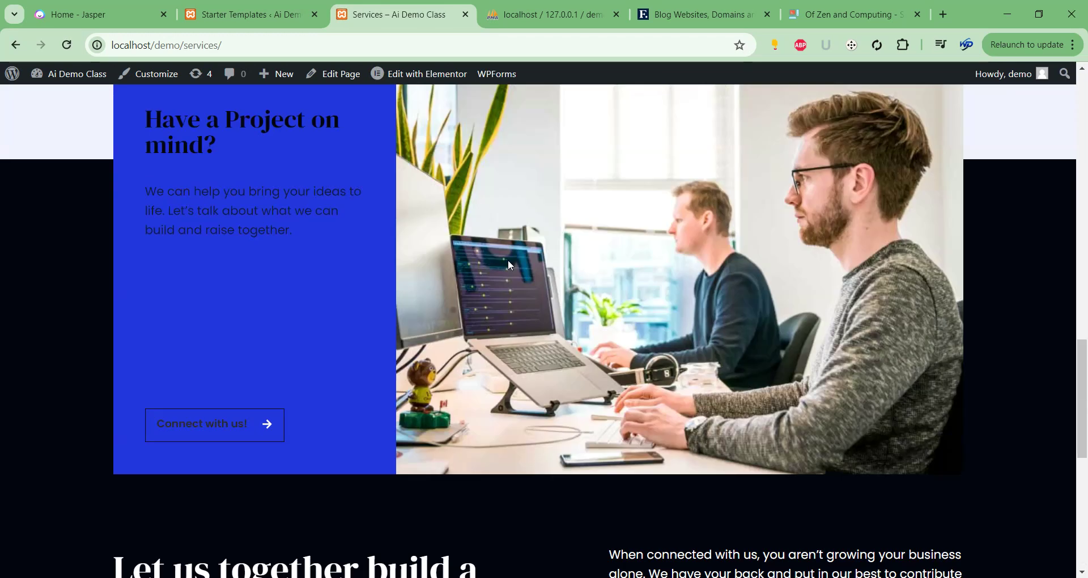
{"action": "left_click", "coordinate": [567, 142]}
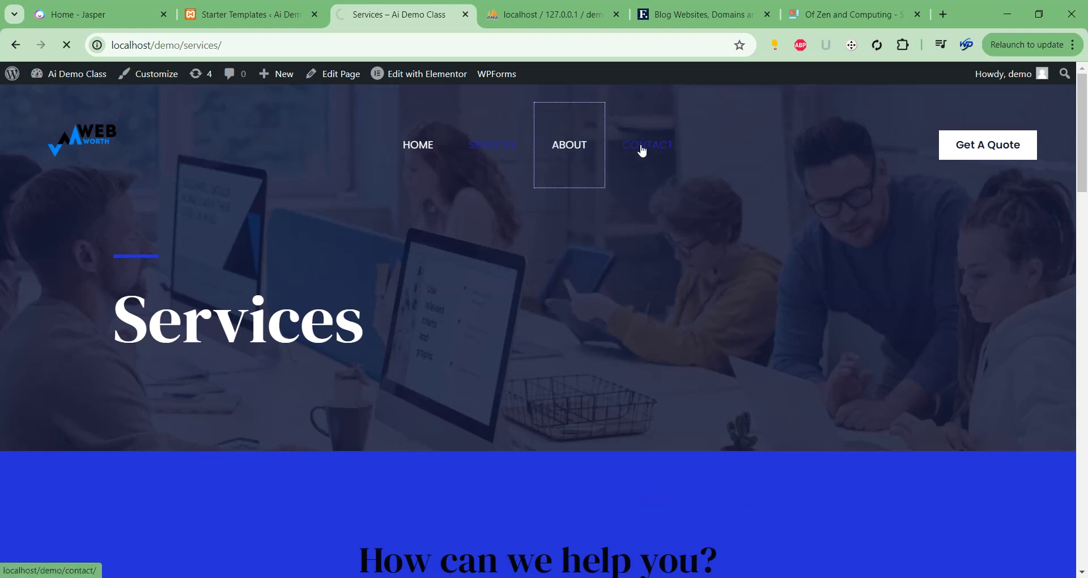
{"action": "scroll", "coordinate": [661, 162], "scroll_direction": "down", "scroll_amount": 7}
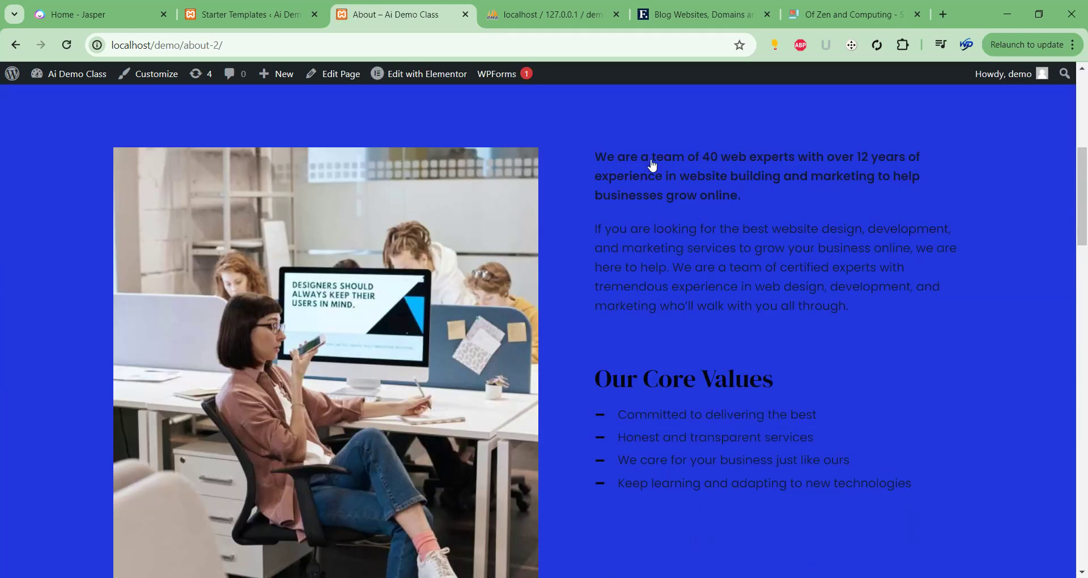
{"action": "scroll", "coordinate": [653, 165], "scroll_direction": "down", "scroll_amount": 15}
{"action": "scroll", "coordinate": [657, 173], "scroll_direction": "up", "scroll_amount": 20}
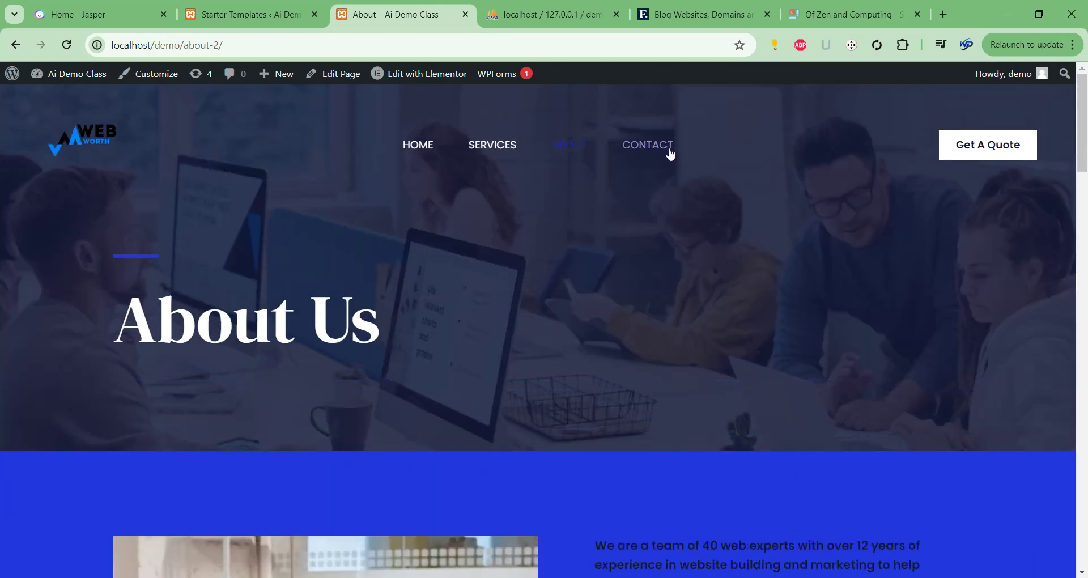
Open the site's Contact page and scroll through it.
{"action": "left_click", "coordinate": [660, 156]}
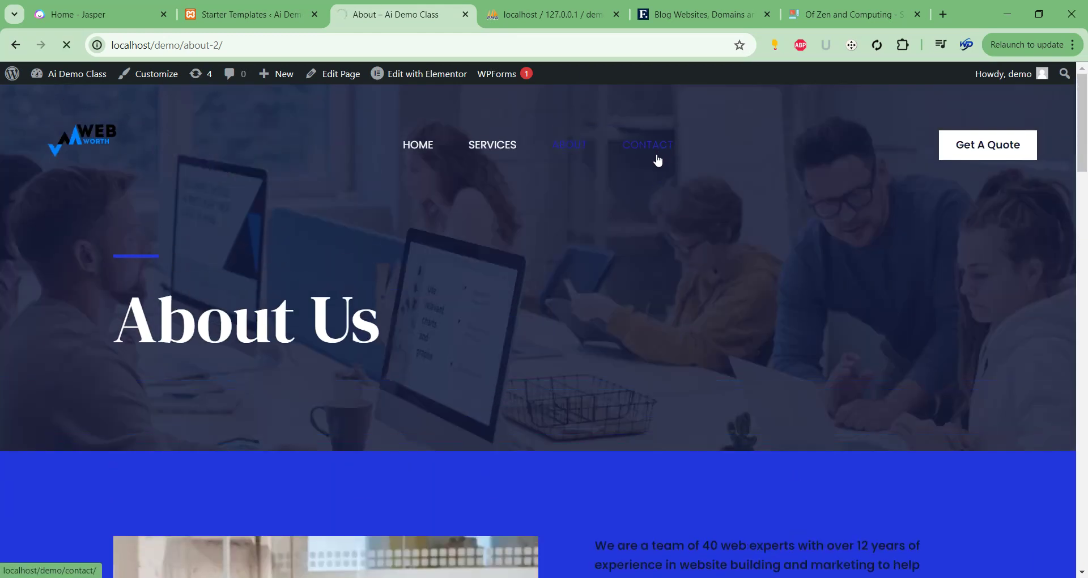
{"action": "scroll", "coordinate": [573, 291], "scroll_direction": "down", "scroll_amount": 8}
{"action": "scroll", "coordinate": [491, 293], "scroll_direction": "up", "scroll_amount": 6}
{"action": "scroll", "coordinate": [490, 293], "scroll_direction": "up", "scroll_amount": 3}
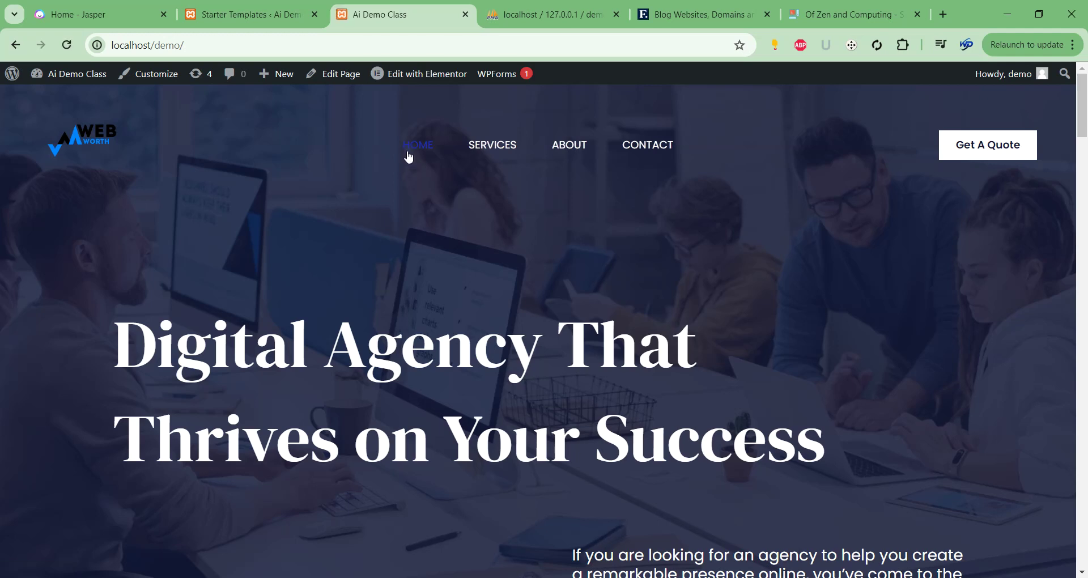
Highlight the 'Digital Agency That Thrives on Your Success' heading, then select just 'Agency'.
{"action": "left_click_drag", "start_coordinate": [122, 327], "coordinate": [822, 420]}
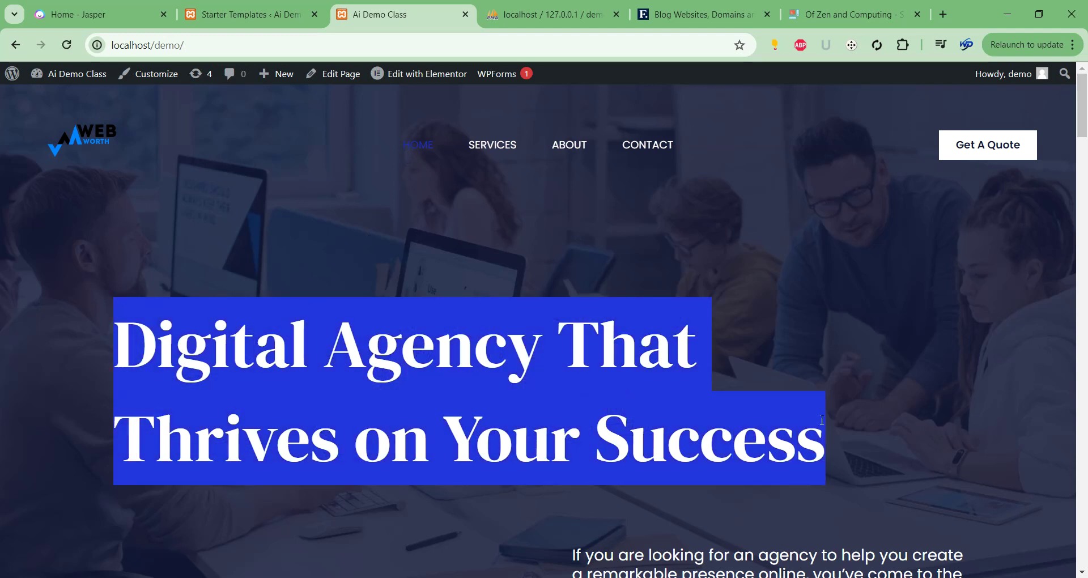
{"action": "left_click", "coordinate": [626, 341]}
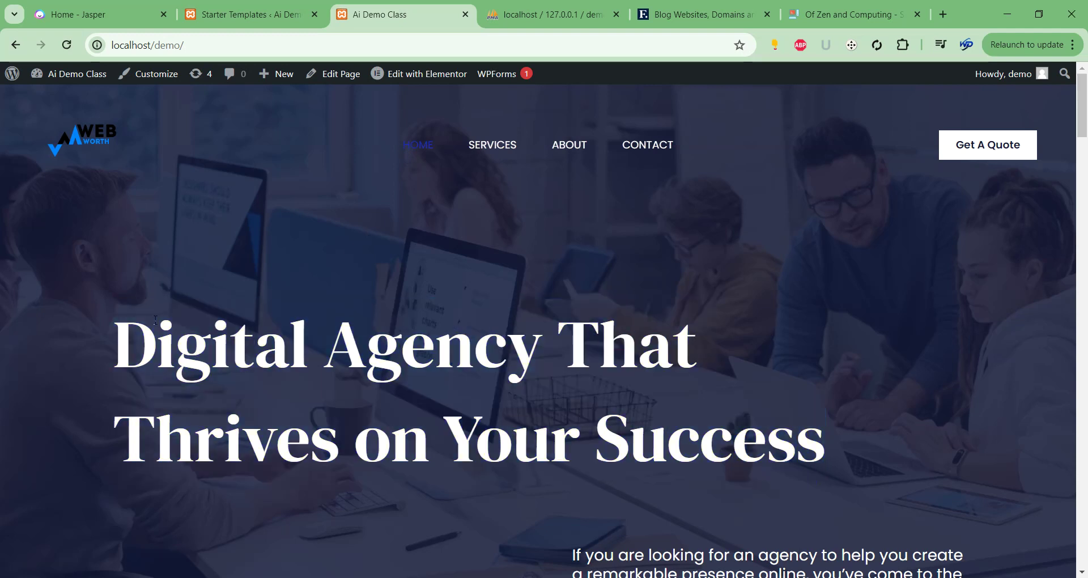
{"action": "left_click_drag", "start_coordinate": [125, 337], "coordinate": [817, 406]}
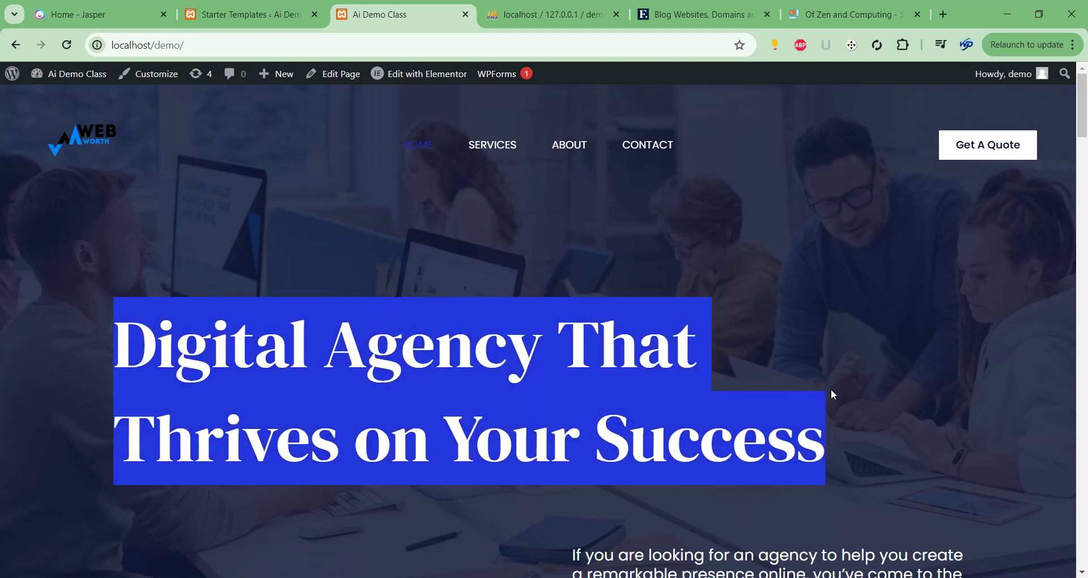
{"action": "double_click", "coordinate": [331, 356]}
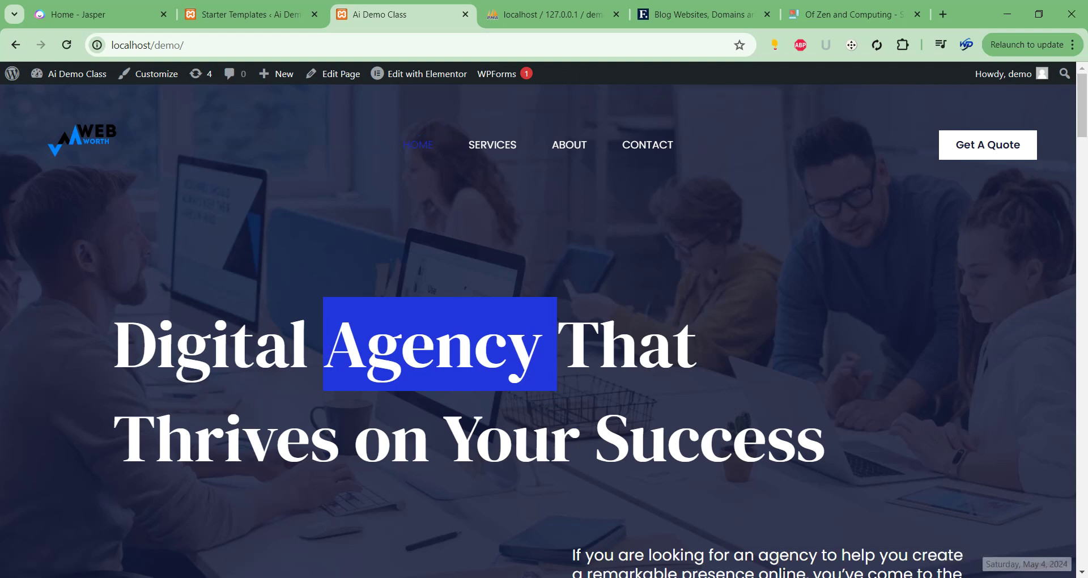
Flip to the Starter Templates tab and back, then browse the taskbar Chrome window previews.
{"action": "left_click", "coordinate": [233, 21]}
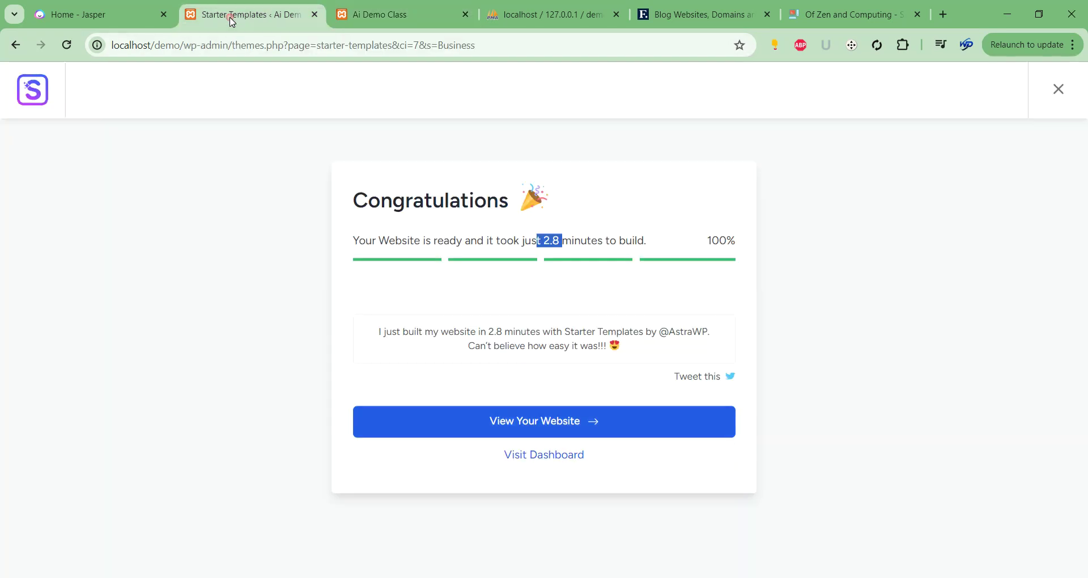
{"action": "left_click", "coordinate": [382, 23]}
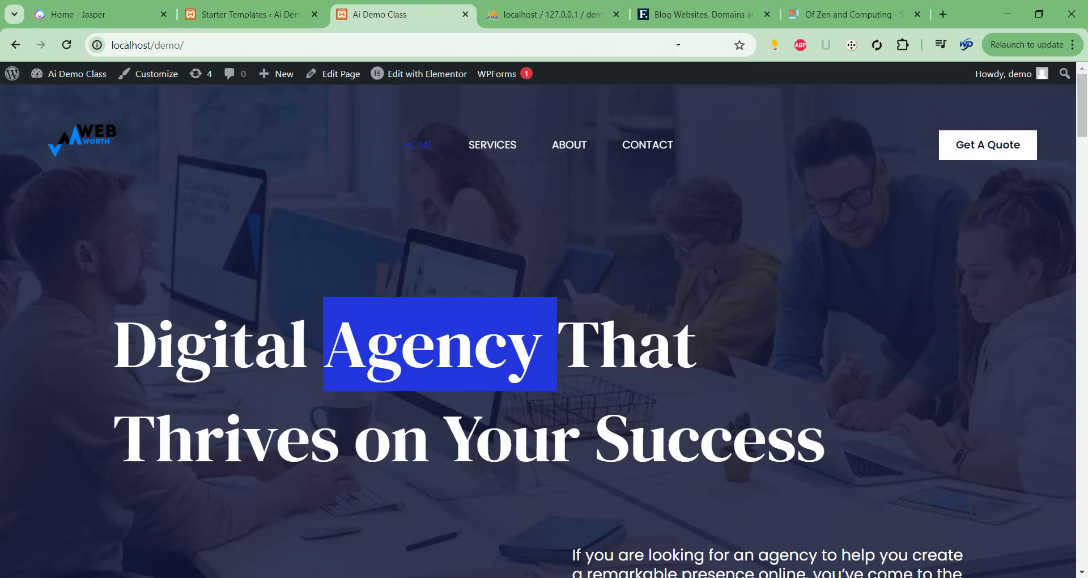
{"action": "mouse_move", "coordinate": [653, 575]}
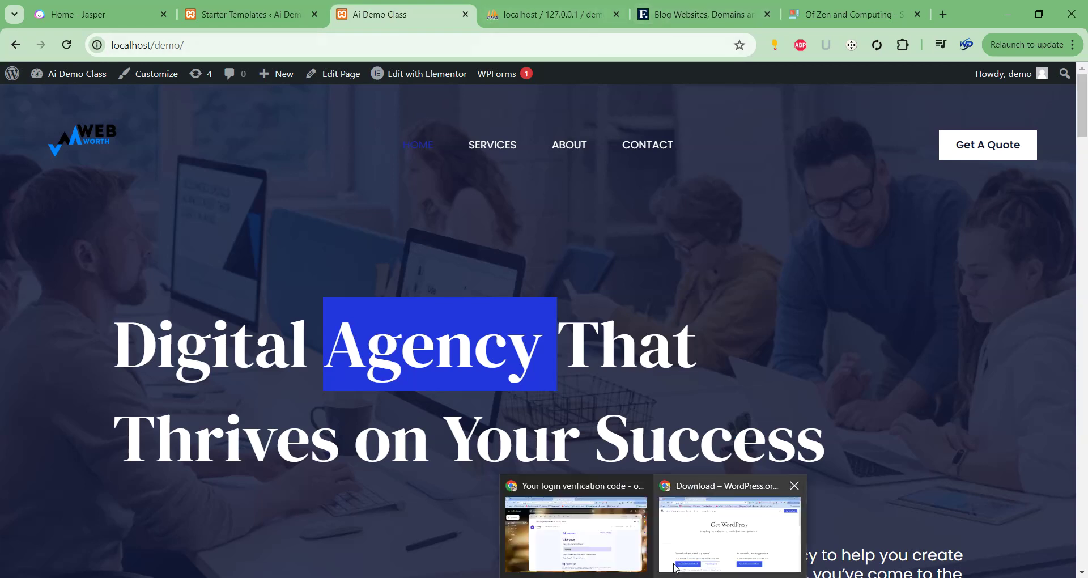
{"action": "mouse_move", "coordinate": [592, 556]}
{"action": "mouse_move", "coordinate": [691, 532]}
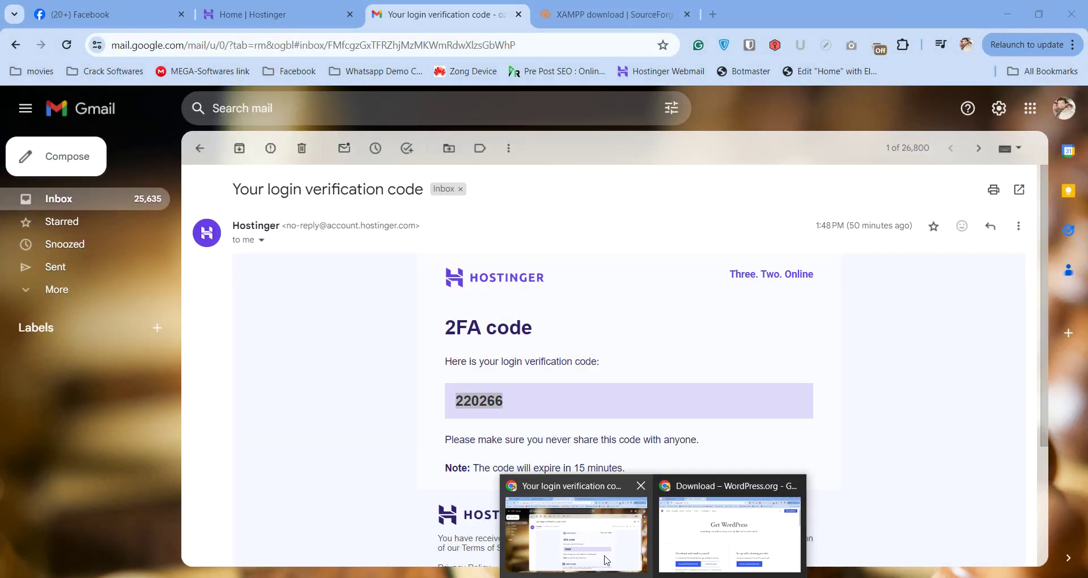
{"action": "mouse_move", "coordinate": [560, 576]}
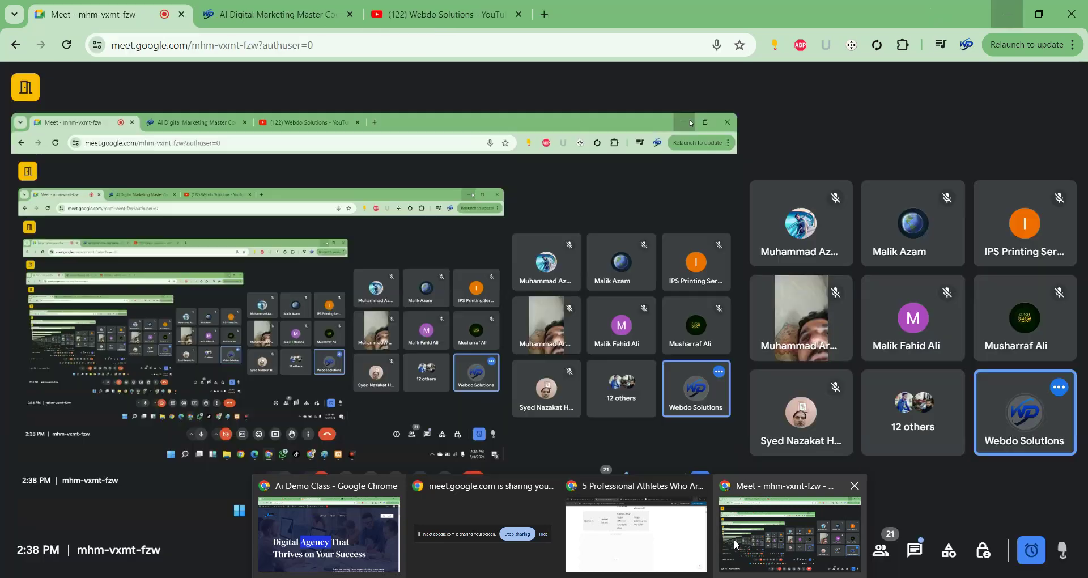
Bring up the AI Digital Marketing course page and dismiss the no-longer-presenting notice.
{"action": "left_click", "coordinate": [753, 537]}
{"action": "left_click", "coordinate": [267, 15]}
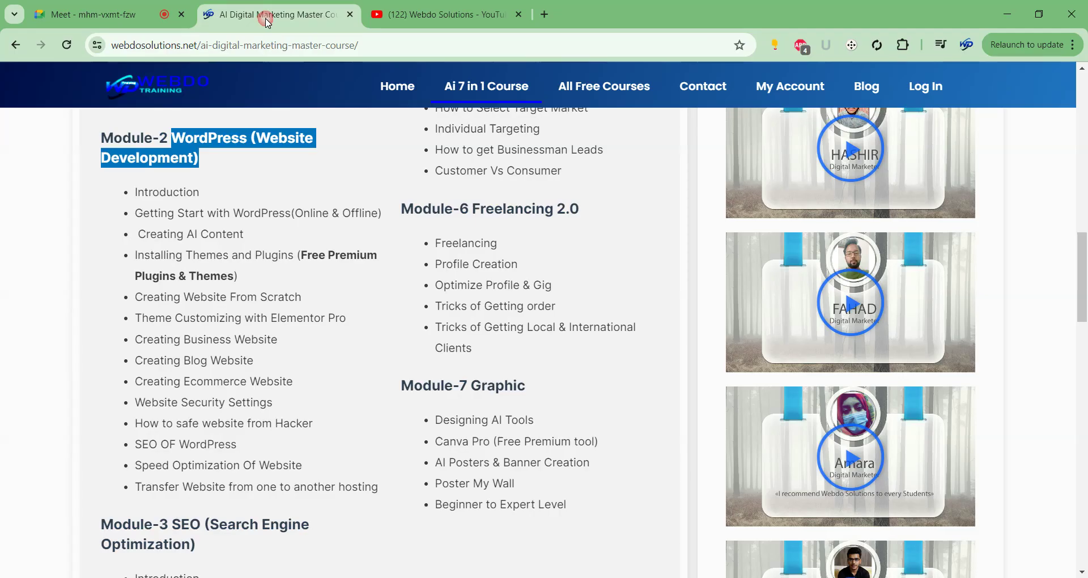
{"action": "scroll", "coordinate": [503, 373], "scroll_direction": "up", "scroll_amount": 9}
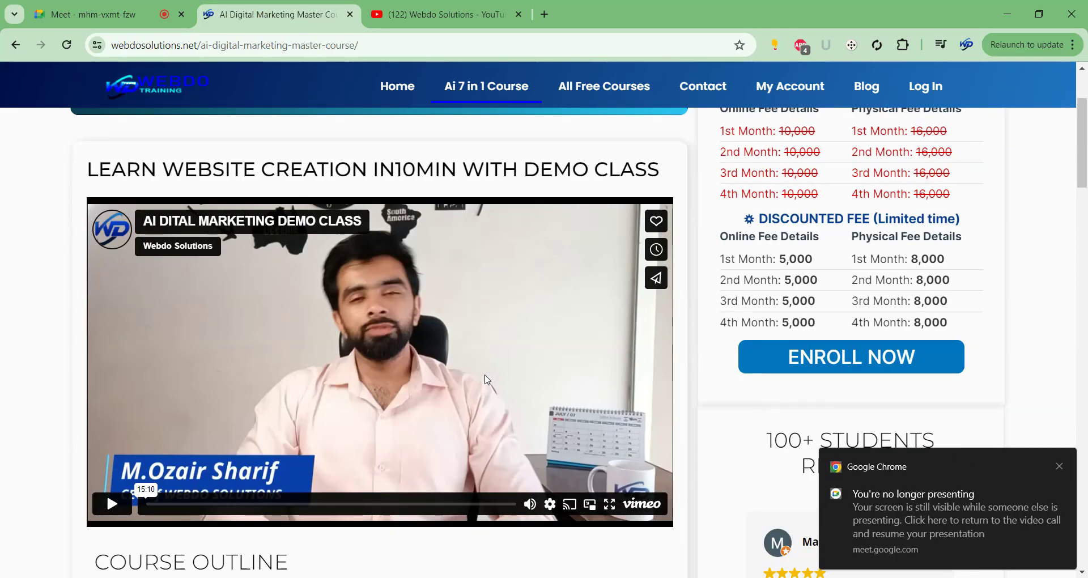
{"action": "scroll", "coordinate": [486, 380], "scroll_direction": "up", "scroll_amount": 2}
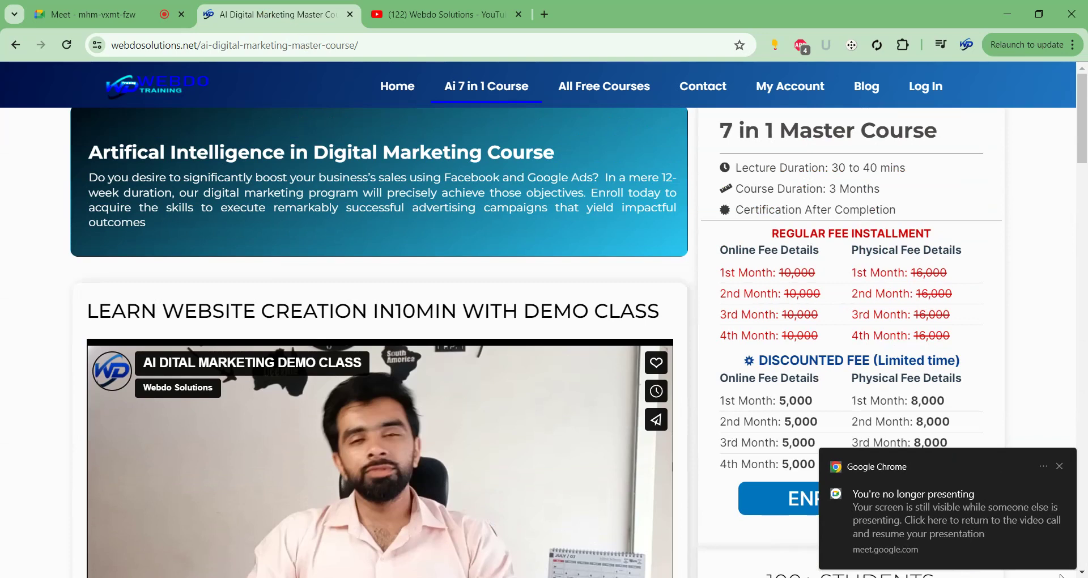
{"action": "left_click", "coordinate": [1059, 467]}
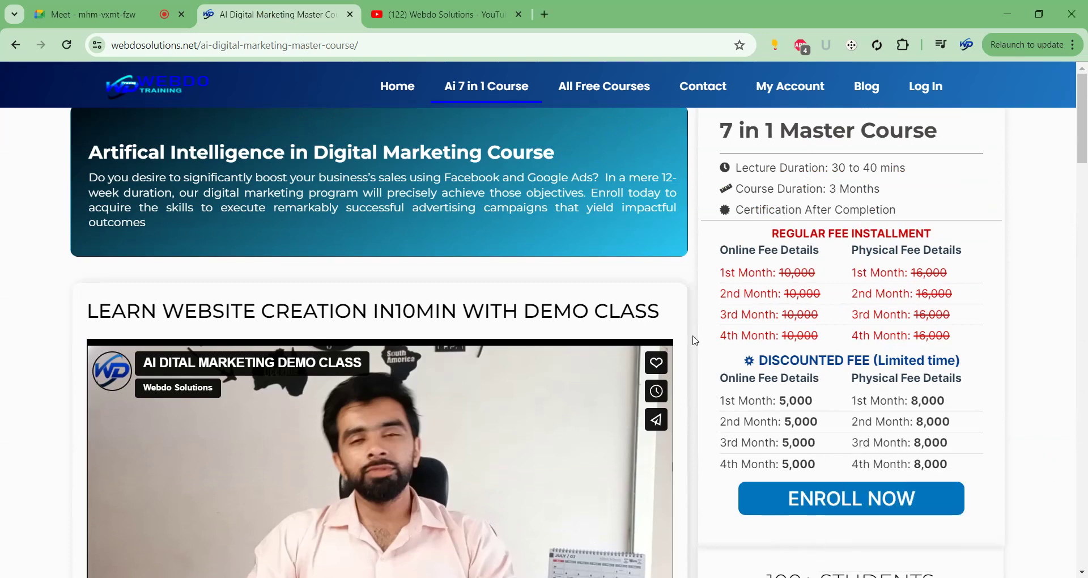
Highlight the 5,000 online and 8,000 physical monthly fees, then switch to the YouTube channel.
{"action": "scroll", "coordinate": [696, 340], "scroll_direction": "down", "scroll_amount": 6}
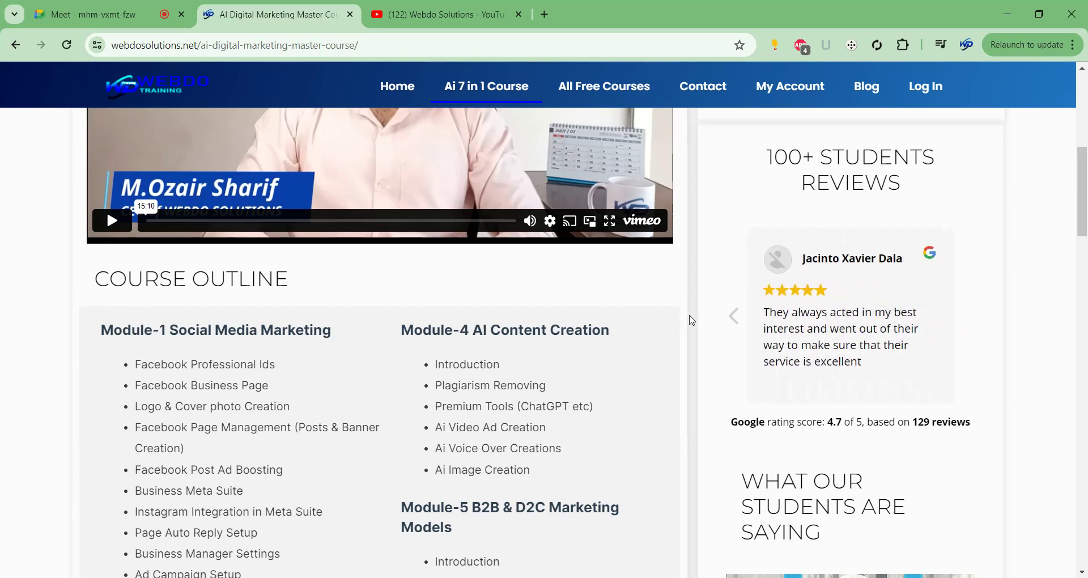
{"action": "scroll", "coordinate": [688, 316], "scroll_direction": "down", "scroll_amount": 1}
{"action": "scroll", "coordinate": [686, 316], "scroll_direction": "up", "scroll_amount": 10}
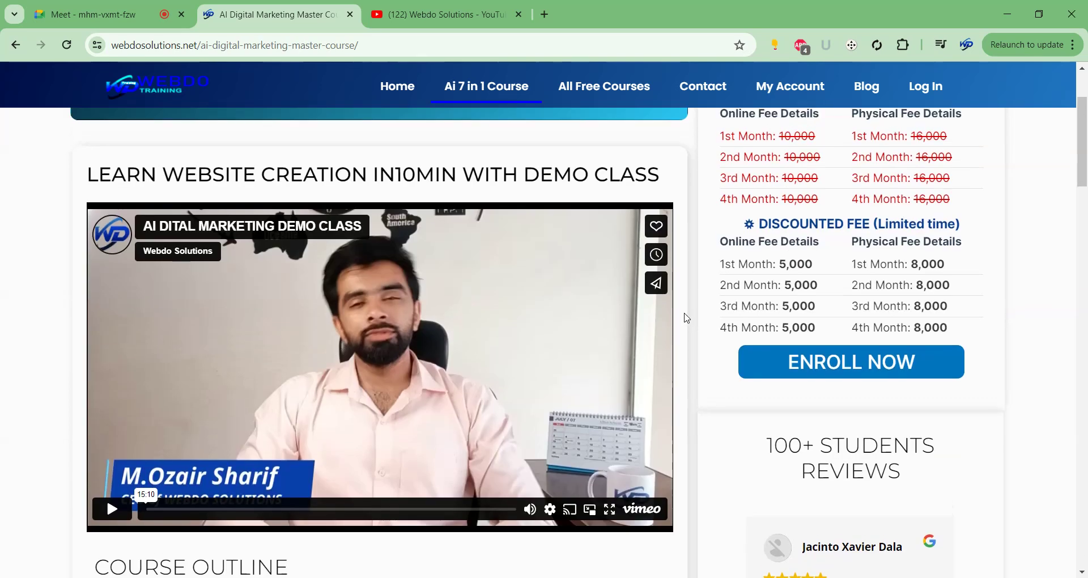
{"action": "left_click_drag", "start_coordinate": [783, 397], "coordinate": [819, 400]}
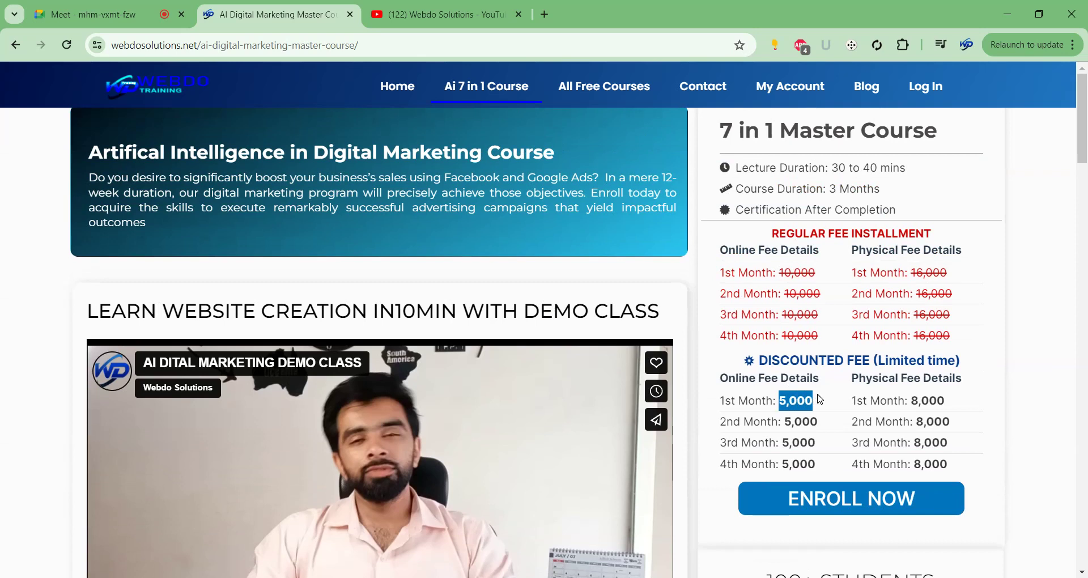
{"action": "left_click_drag", "start_coordinate": [789, 423], "coordinate": [823, 424]}
{"action": "left_click_drag", "start_coordinate": [908, 401], "coordinate": [954, 399]}
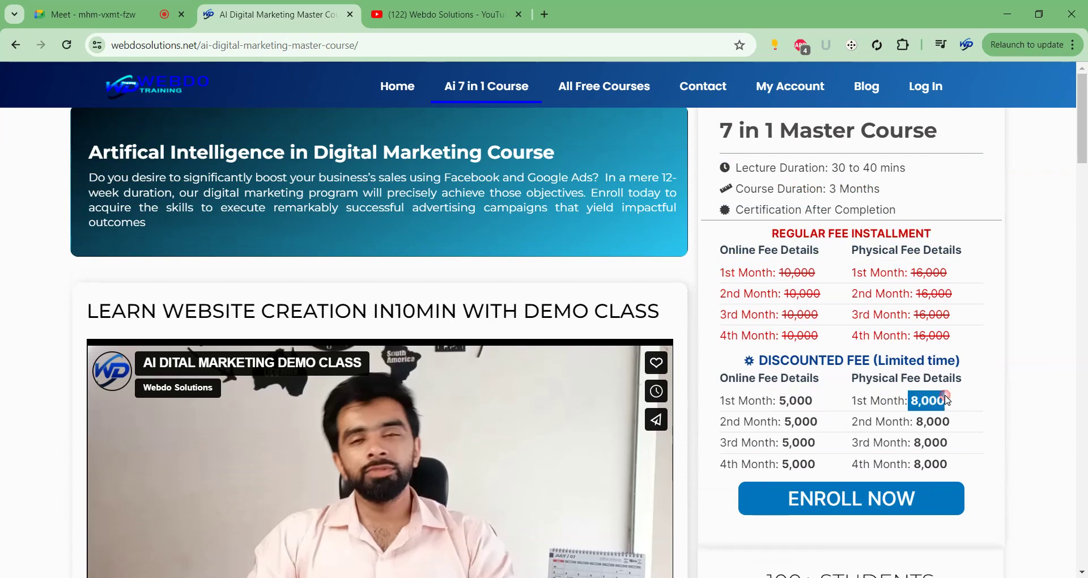
{"action": "scroll", "coordinate": [714, 278], "scroll_direction": "down", "scroll_amount": 3}
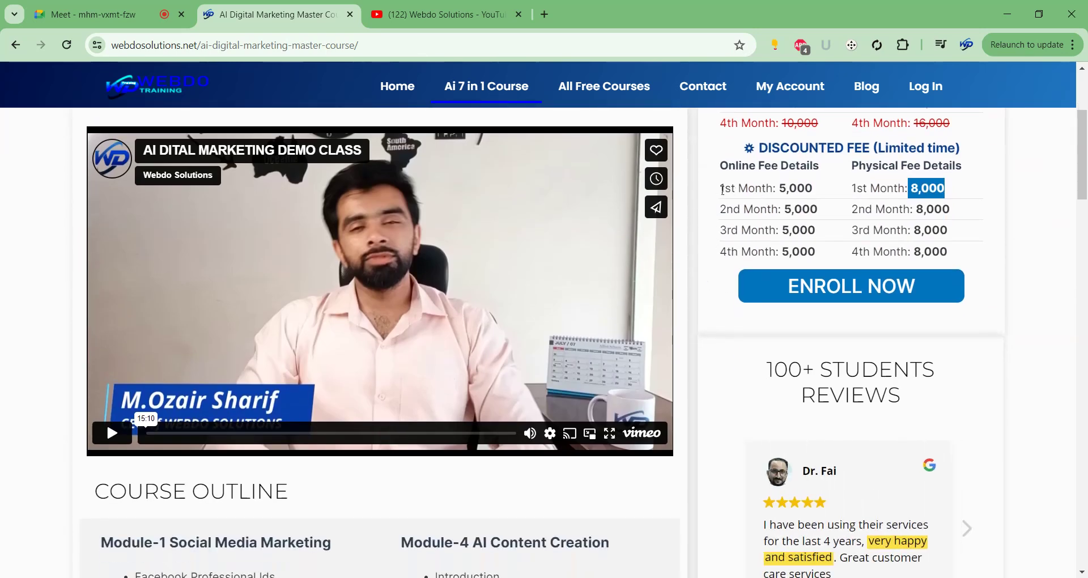
{"action": "left_click", "coordinate": [482, 17]}
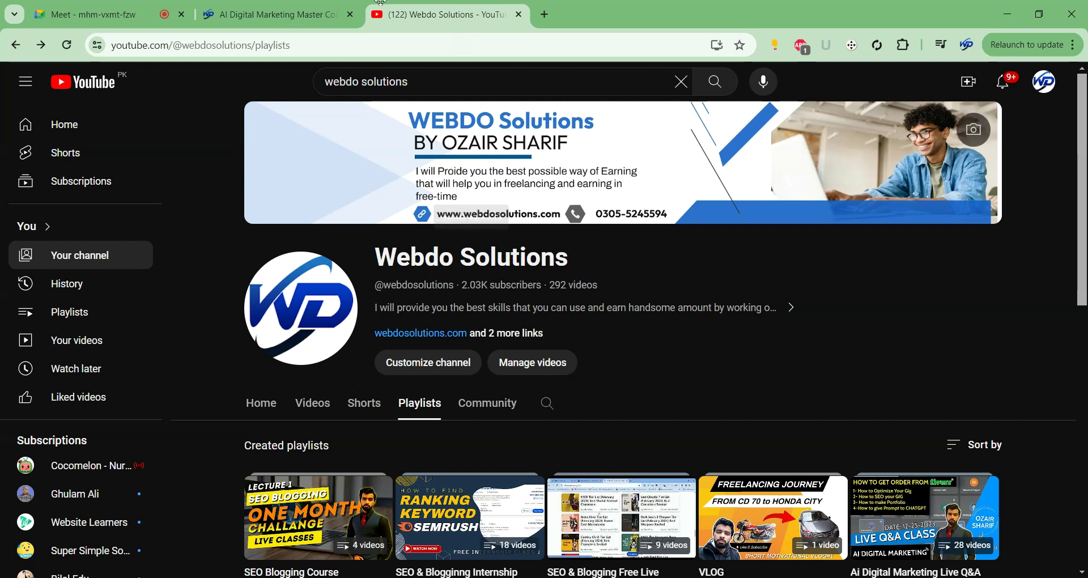
Check the course page and Meet call, then browse the Webdo Solutions channel playlists.
{"action": "left_click", "coordinate": [245, 17]}
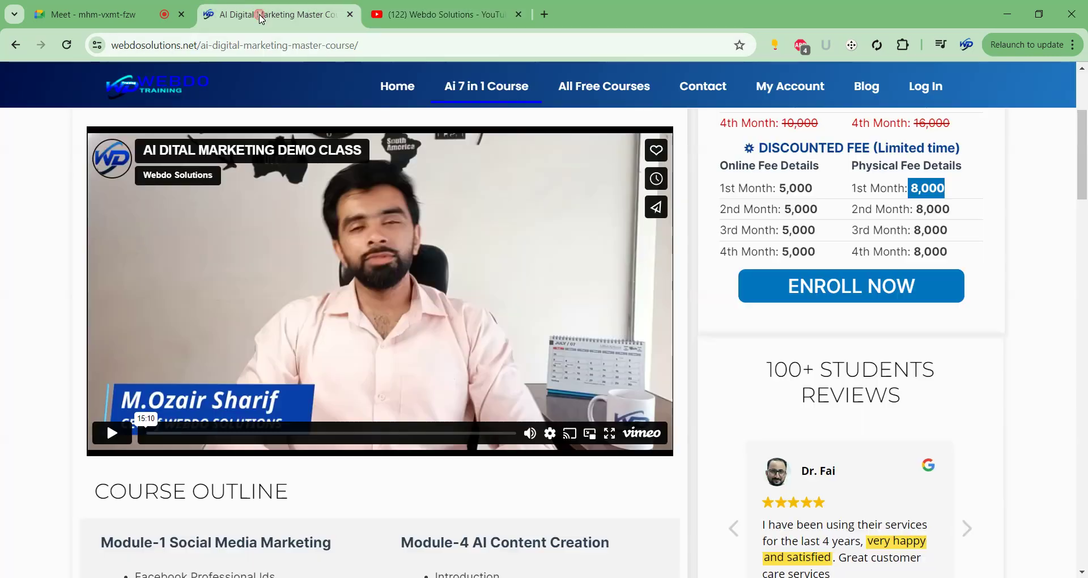
{"action": "left_click", "coordinate": [147, 8]}
{"action": "left_click", "coordinate": [245, 12]}
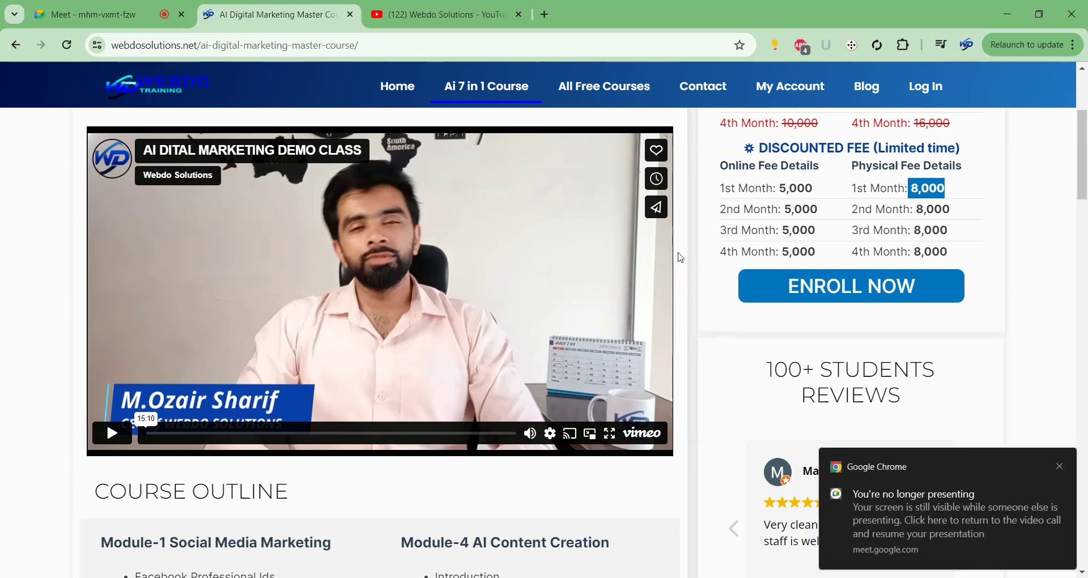
{"action": "scroll", "coordinate": [681, 258], "scroll_direction": "up", "scroll_amount": 3}
{"action": "left_click", "coordinate": [399, 24]}
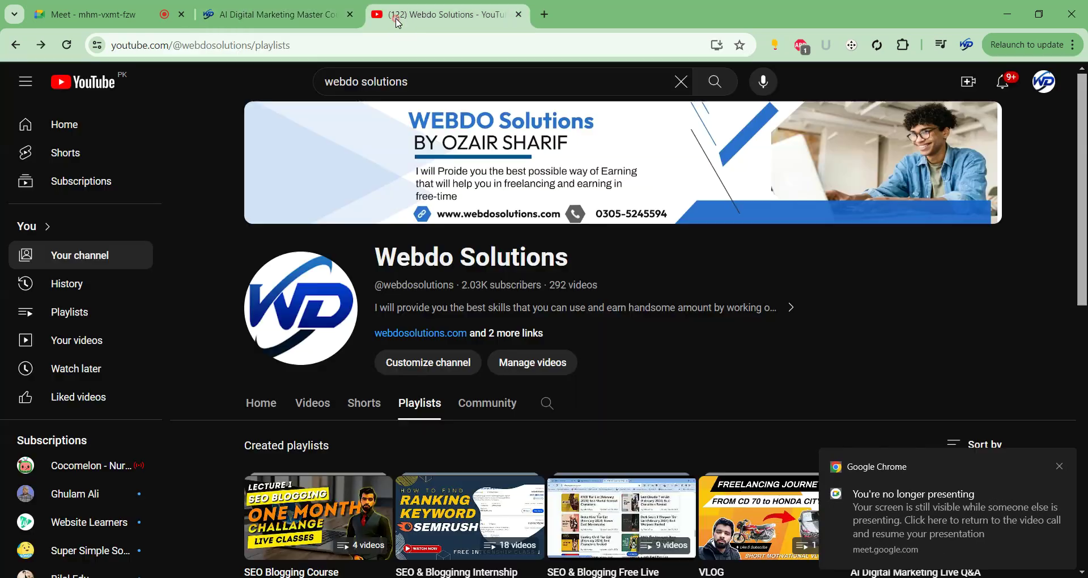
{"action": "scroll", "coordinate": [728, 391], "scroll_direction": "down", "scroll_amount": 4}
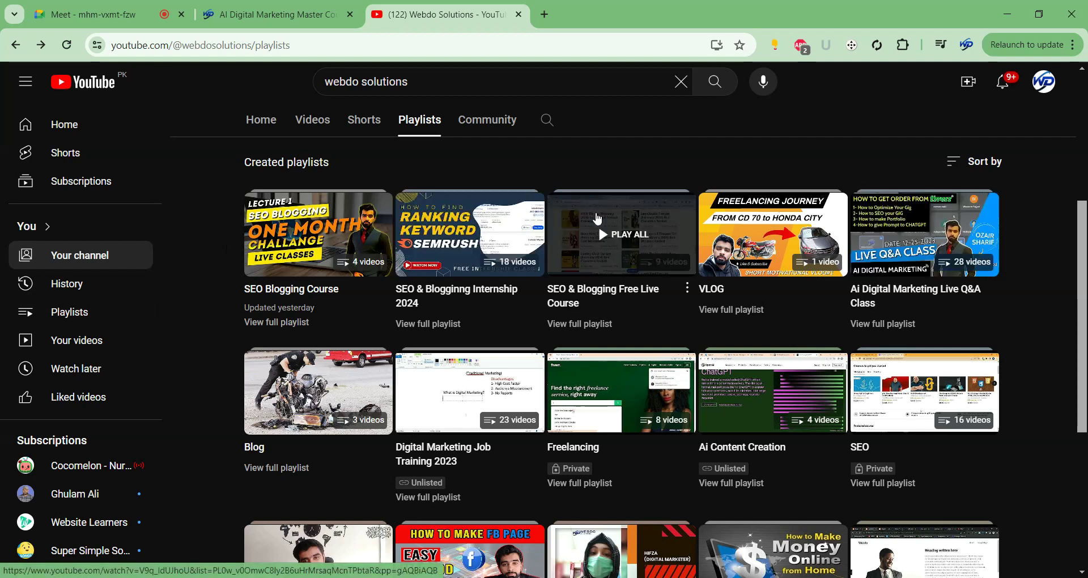
Cycle through the Meet, course and YouTube tabs and highlight the 5,000 online fee.
{"action": "left_click", "coordinate": [157, 10]}
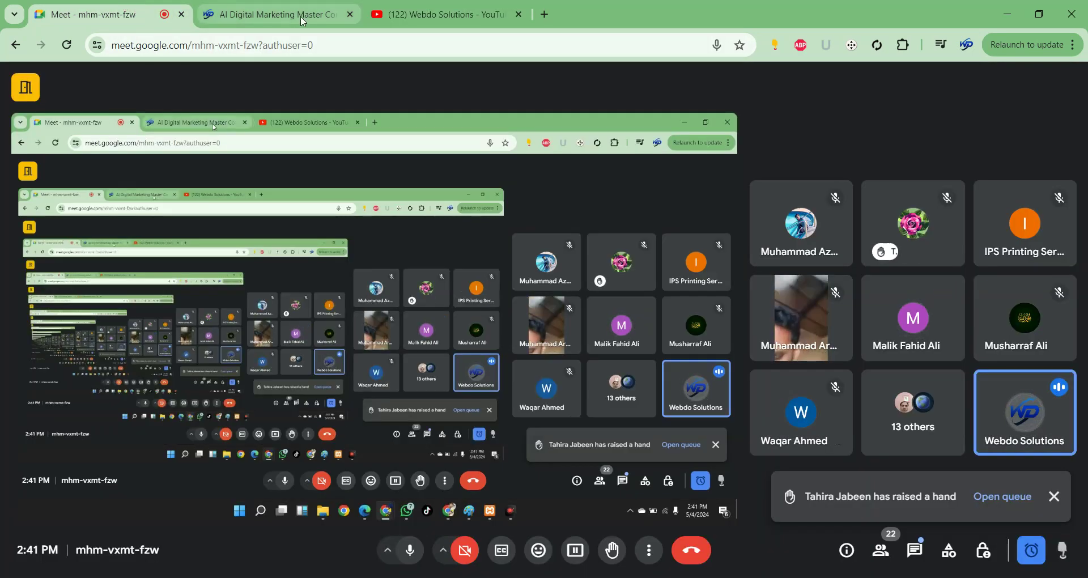
{"action": "left_click", "coordinate": [304, 17]}
{"action": "left_click", "coordinate": [448, 14]}
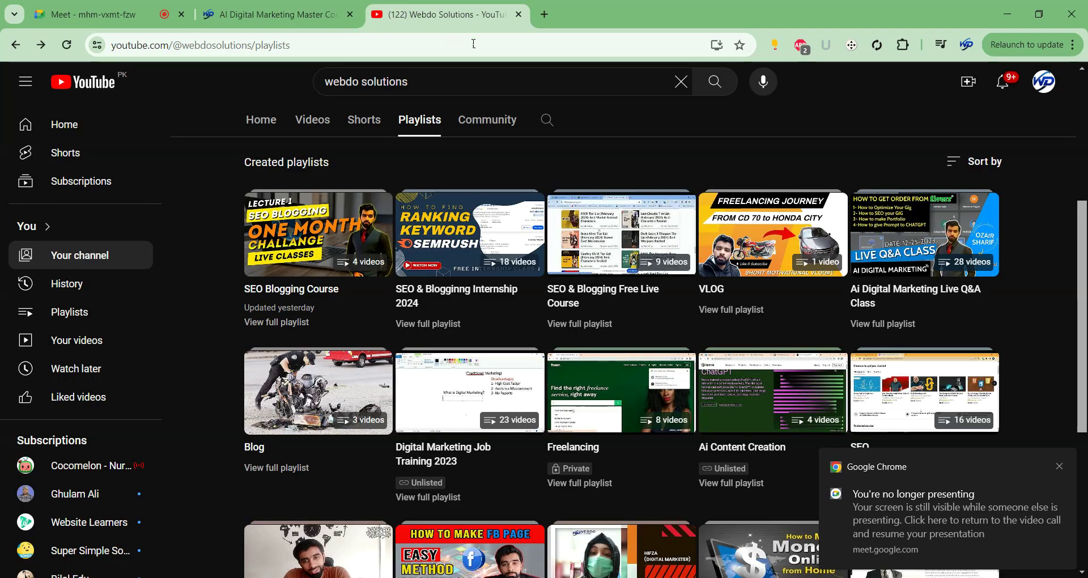
{"action": "scroll", "coordinate": [447, 226], "scroll_direction": "up", "scroll_amount": 5}
{"action": "key", "text": "ctrl+shift+Tab"}
{"action": "left_click", "coordinate": [796, 274]}
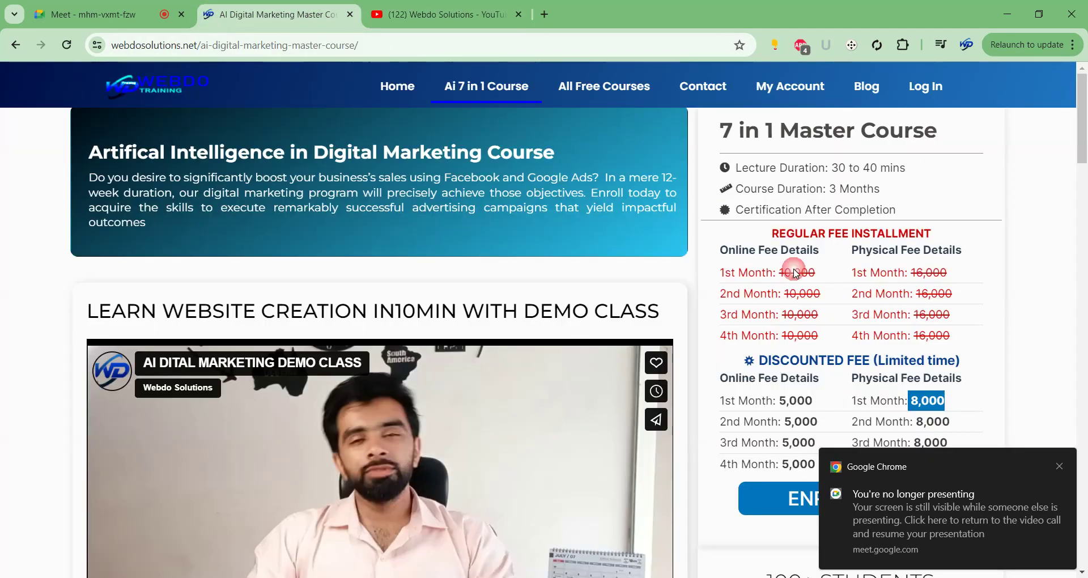
{"action": "mouse_move", "coordinate": [772, 399]}
{"action": "left_mouse_down"}
{"action": "mouse_move", "coordinate": [818, 400]}
{"action": "mouse_move", "coordinate": [785, 402]}
{"action": "left_mouse_up"}
{"action": "left_click", "coordinate": [812, 398]}
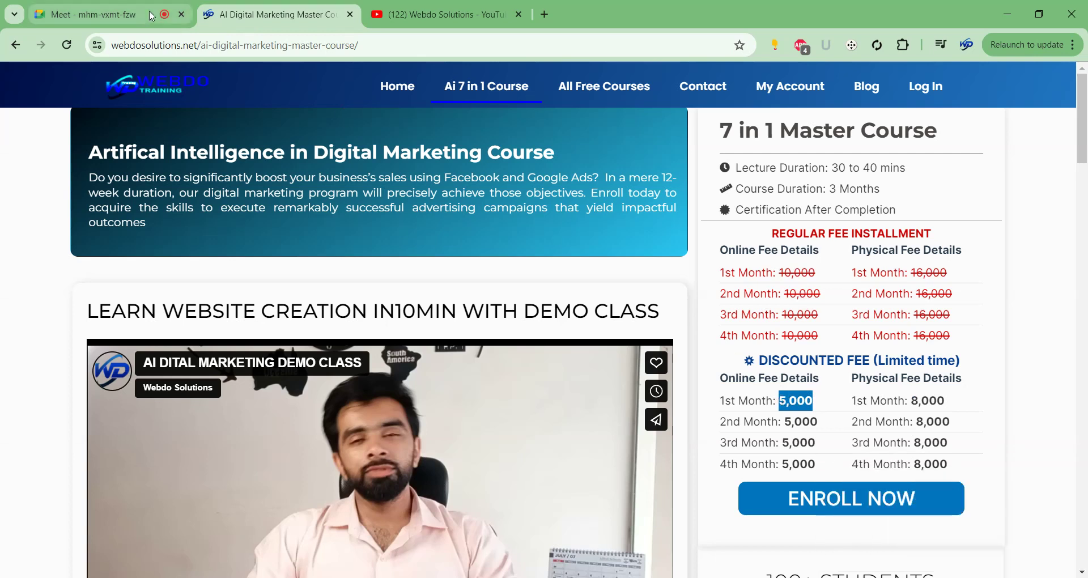
Highlight the Webdo Solutions channel name on YouTube, then return to the Google Meet call.
{"action": "left_click", "coordinate": [148, 11]}
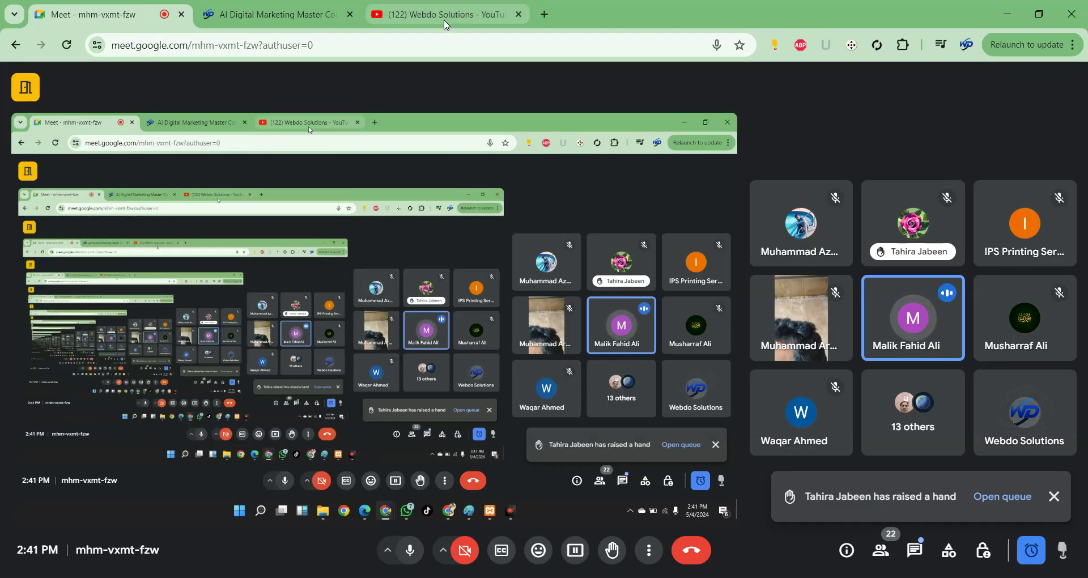
{"action": "left_click", "coordinate": [437, 14]}
{"action": "left_click_drag", "start_coordinate": [373, 258], "coordinate": [577, 261]}
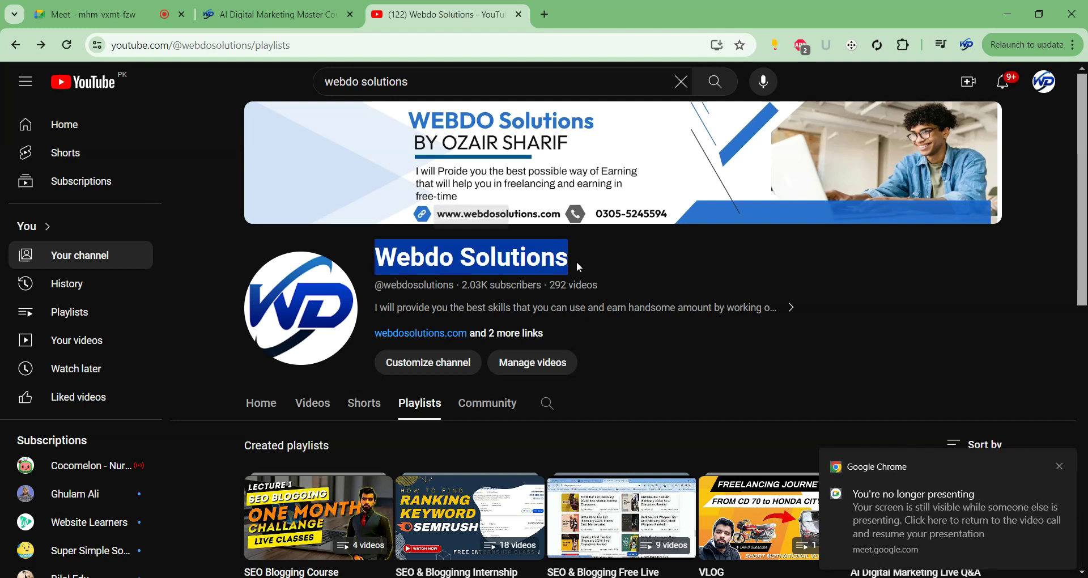
{"action": "left_click", "coordinate": [266, 12]}
{"action": "left_click", "coordinate": [488, 15]}
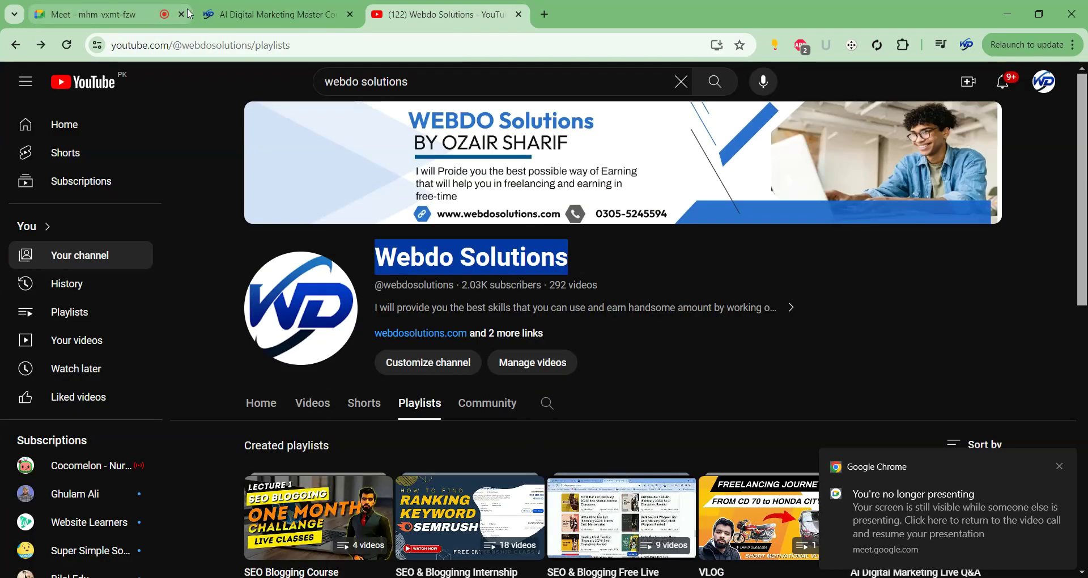
{"action": "left_click", "coordinate": [124, 10]}
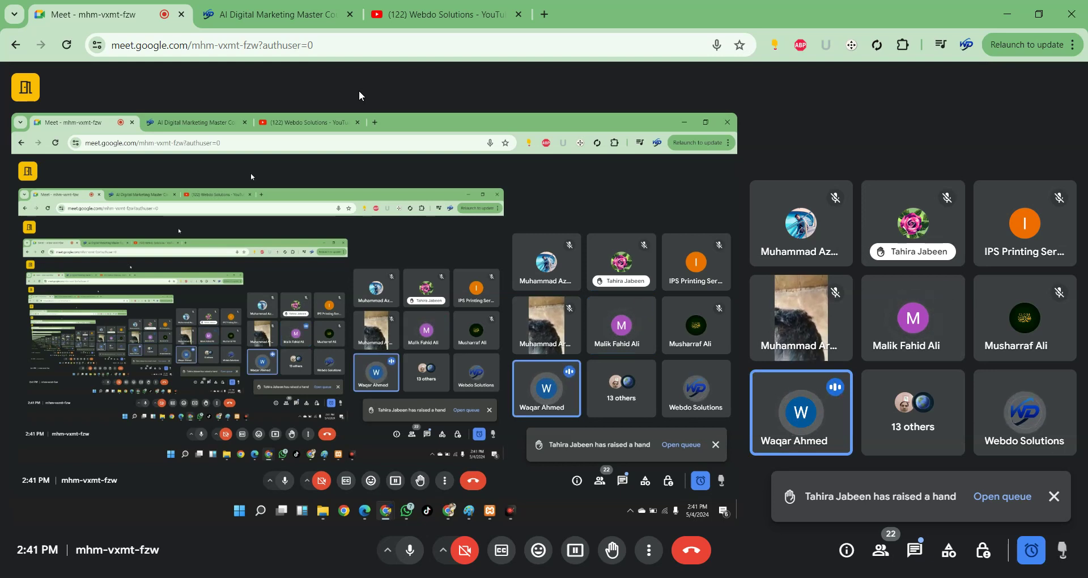
Bring the Ai Demo Class site window forward from the Chrome taskbar thumbnails.
{"action": "mouse_move", "coordinate": [593, 576]}
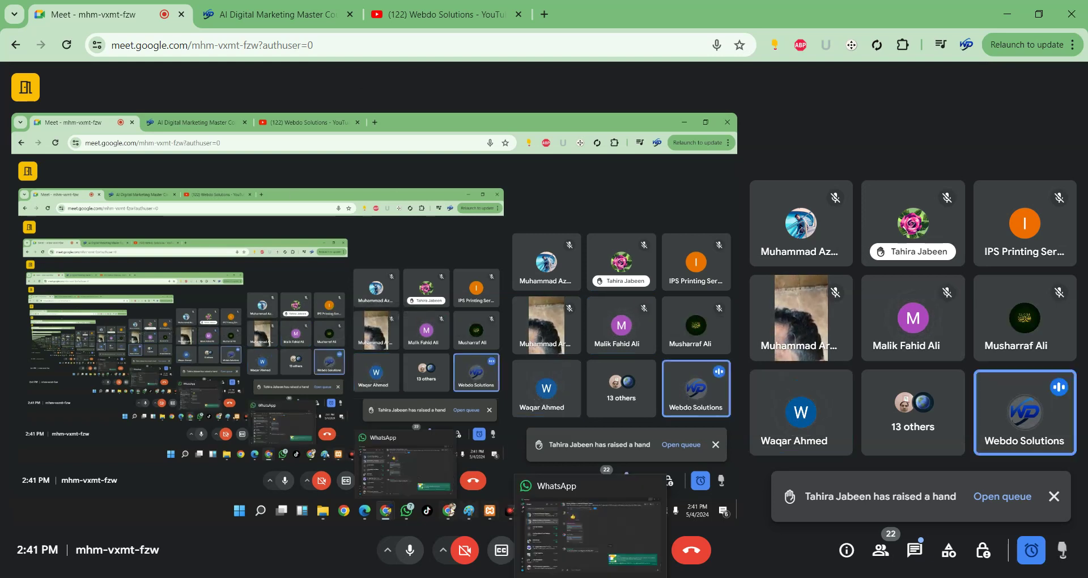
{"action": "mouse_move", "coordinate": [653, 576]}
{"action": "mouse_move", "coordinate": [576, 533]}
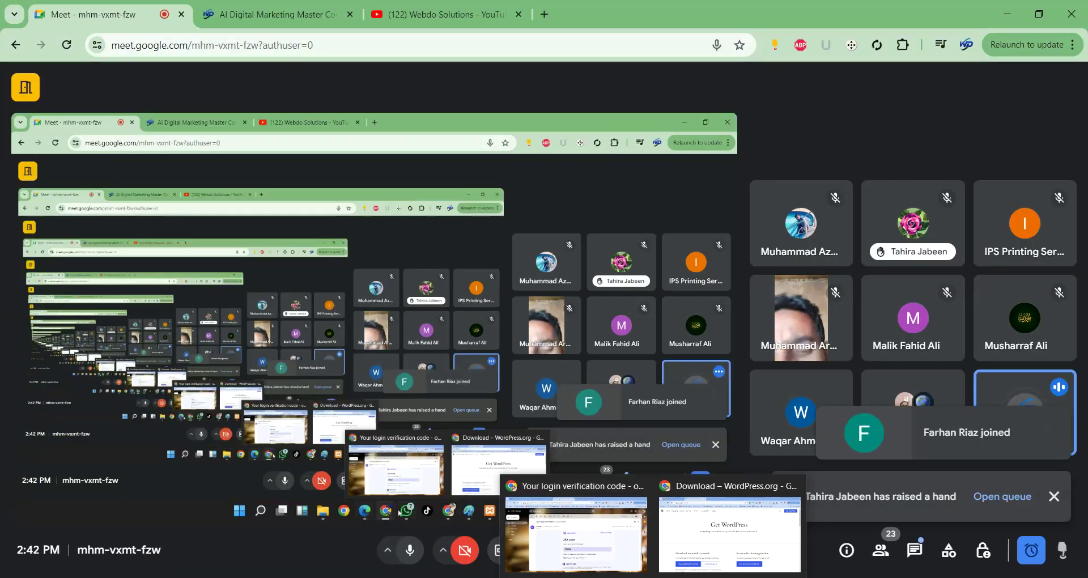
{"action": "mouse_move", "coordinate": [558, 573]}
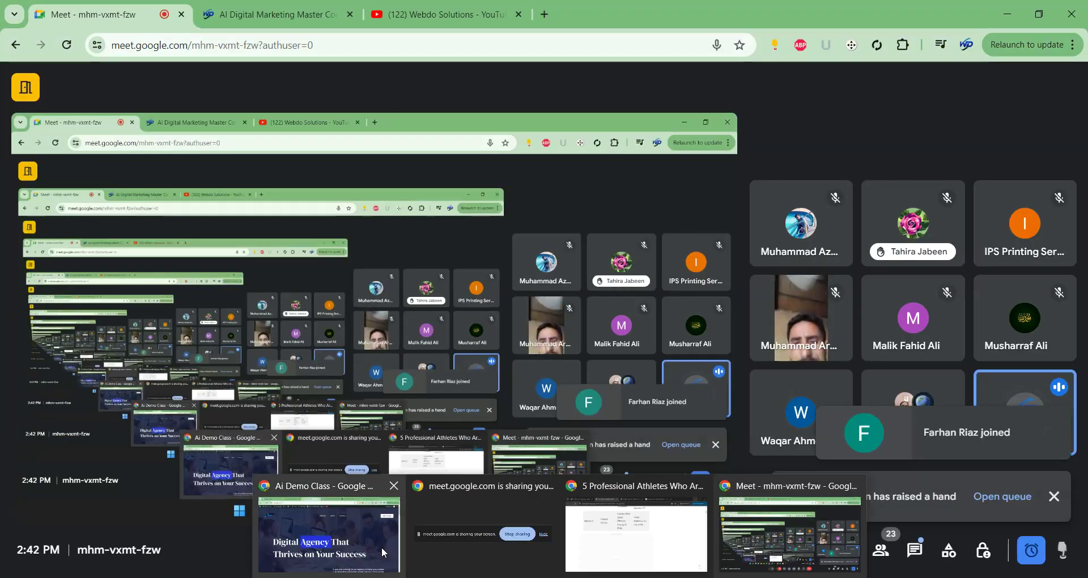
{"action": "left_click", "coordinate": [384, 552]}
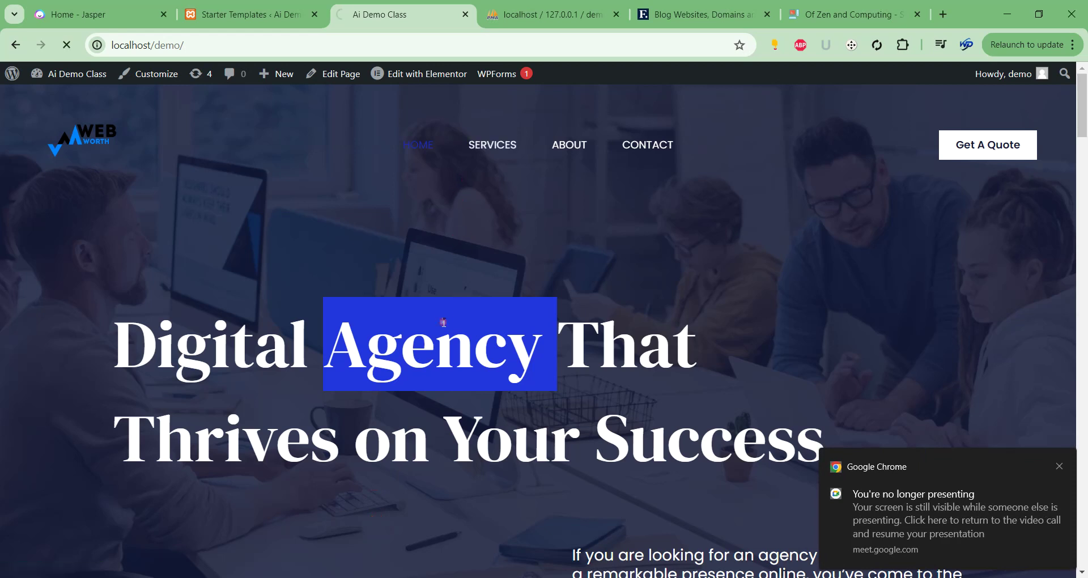
Clear the Agency highlight and return to the Web Worth home page.
{"action": "left_click", "coordinate": [436, 328]}
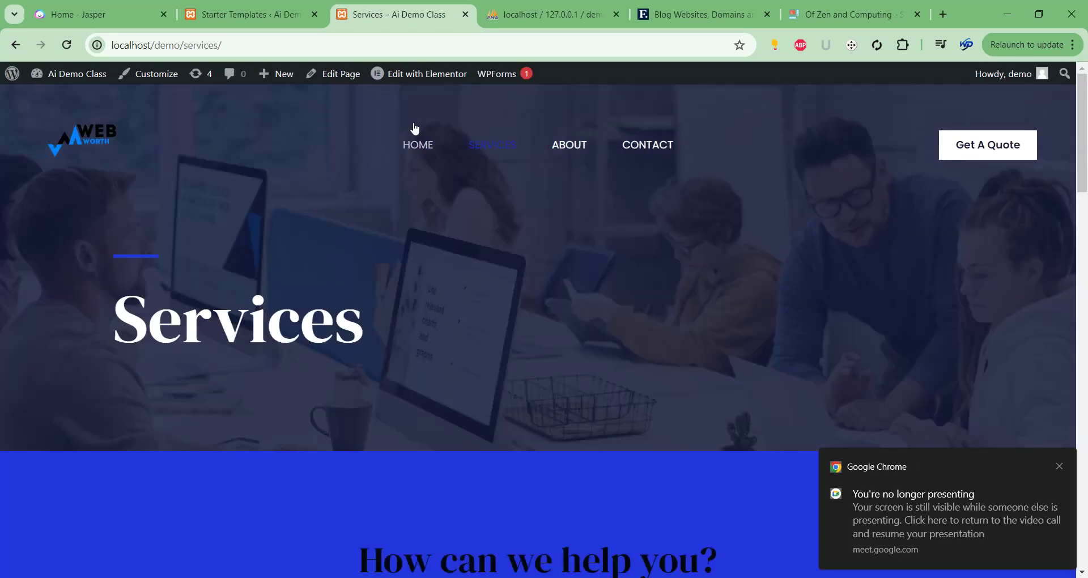
{"action": "left_click", "coordinate": [419, 139]}
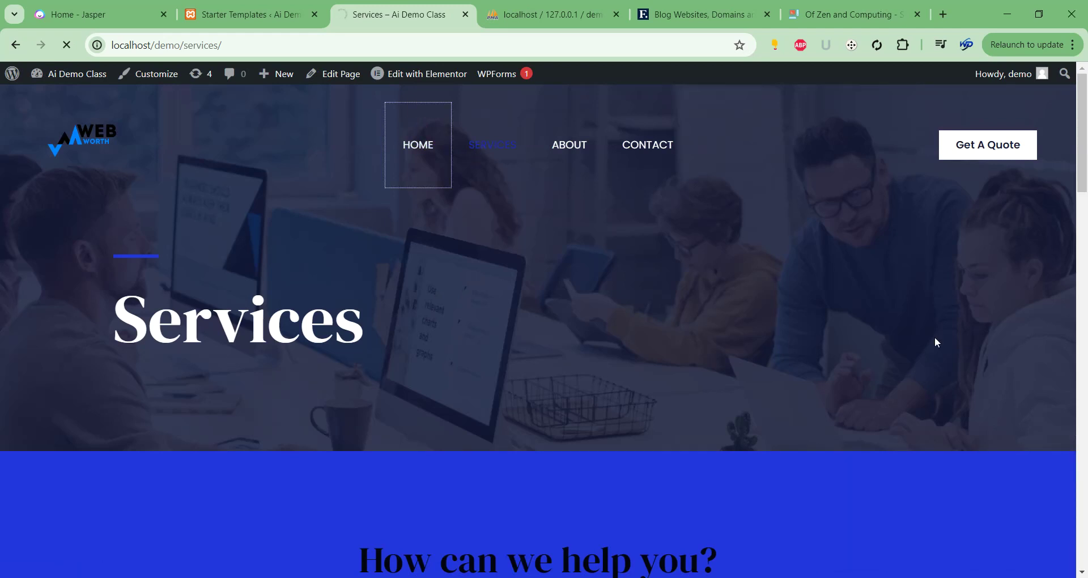
{"action": "scroll", "coordinate": [936, 338], "scroll_direction": "down", "scroll_amount": 2}
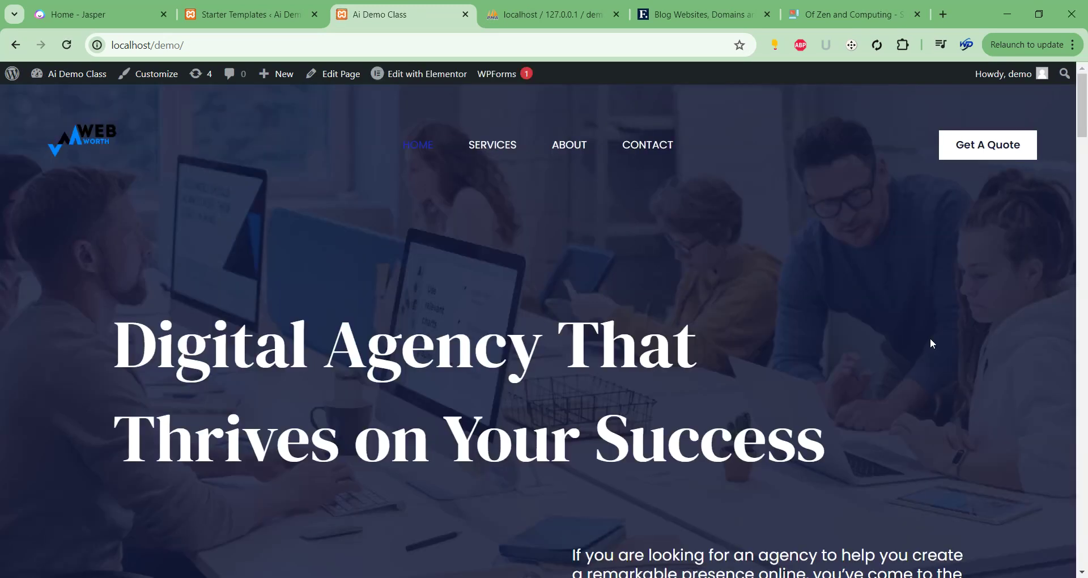
{"action": "scroll", "coordinate": [911, 313], "scroll_direction": "down", "scroll_amount": 5}
{"action": "scroll", "coordinate": [910, 313], "scroll_direction": "up", "scroll_amount": 5}
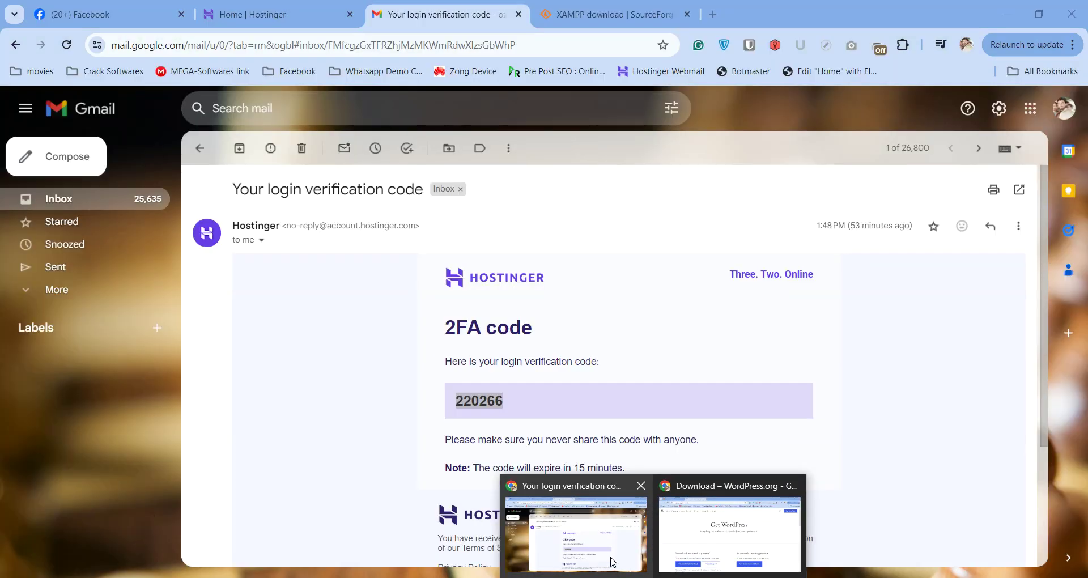
Bring the Meet window forward and show the AI Digital Marketing Master Course page.
{"action": "left_click", "coordinate": [612, 563]}
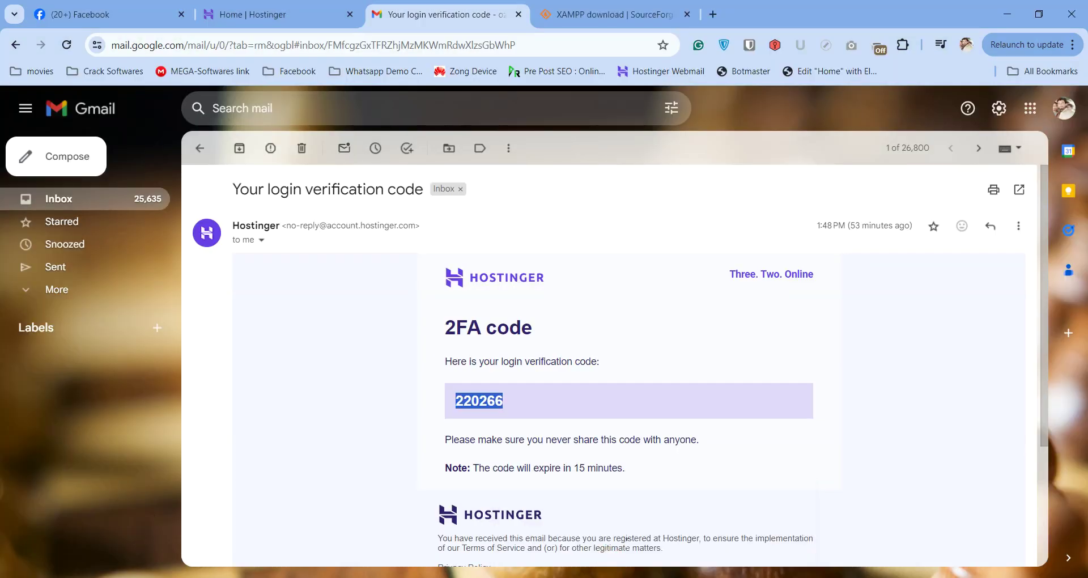
{"action": "mouse_move", "coordinate": [559, 577]}
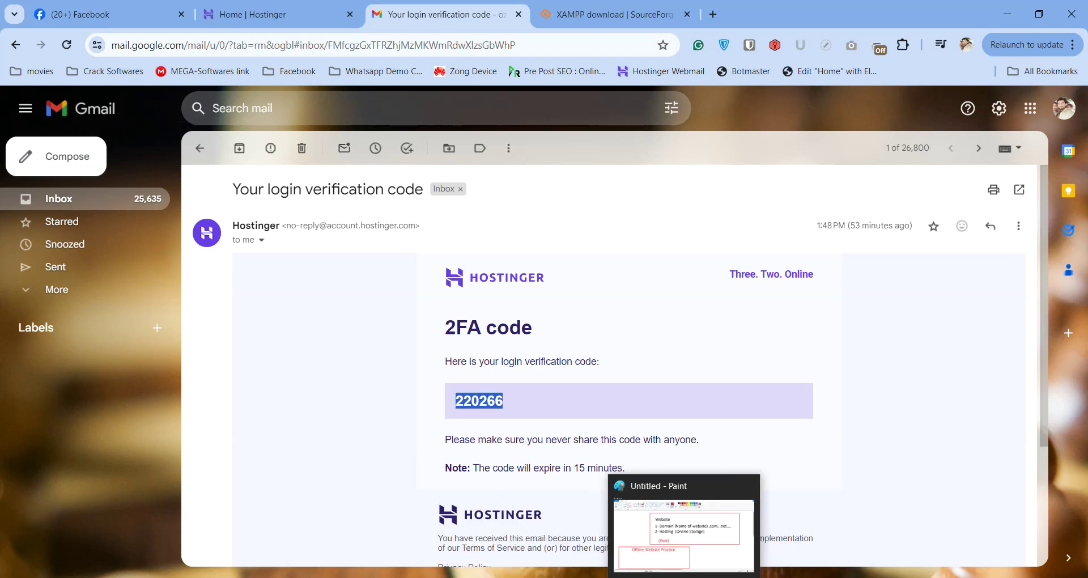
{"action": "mouse_move", "coordinate": [653, 577]}
{"action": "mouse_move", "coordinate": [586, 528]}
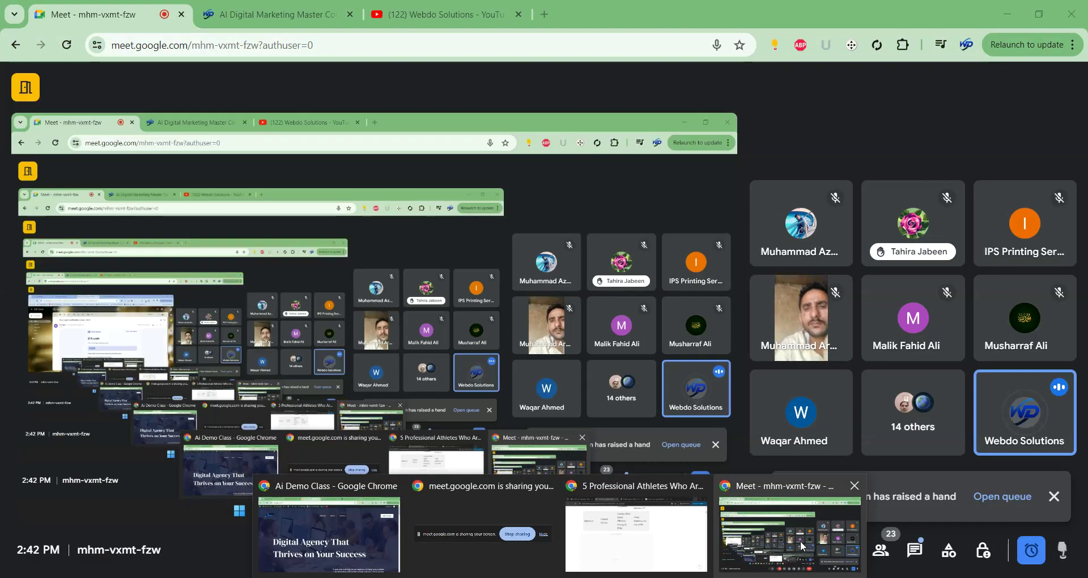
{"action": "left_click", "coordinate": [808, 549]}
{"action": "left_click", "coordinate": [277, 29]}
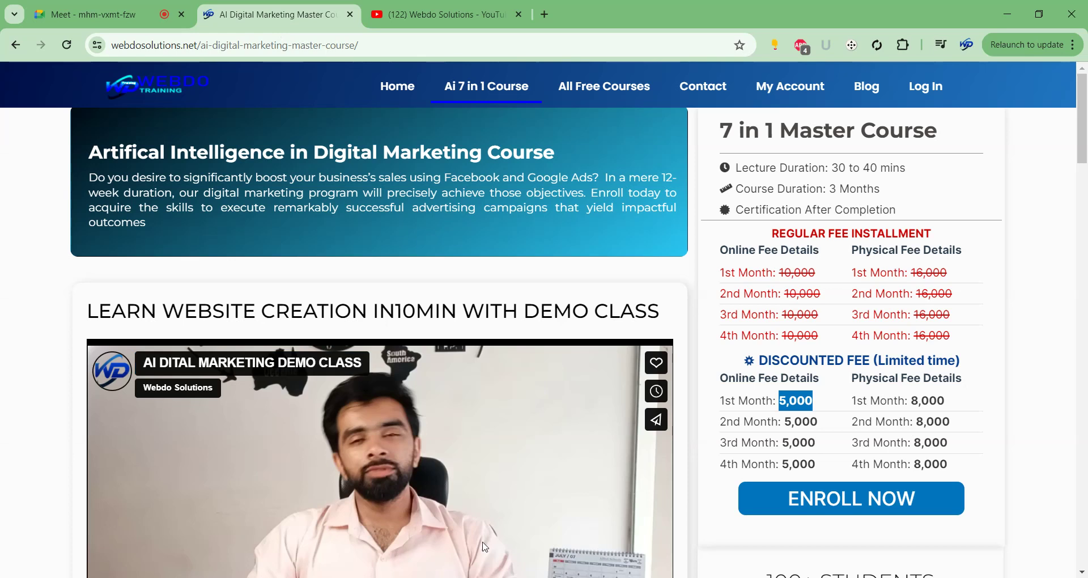
Bring up WhatsApp and read the free digital marketing class group chat.
{"action": "left_click", "coordinate": [595, 561]}
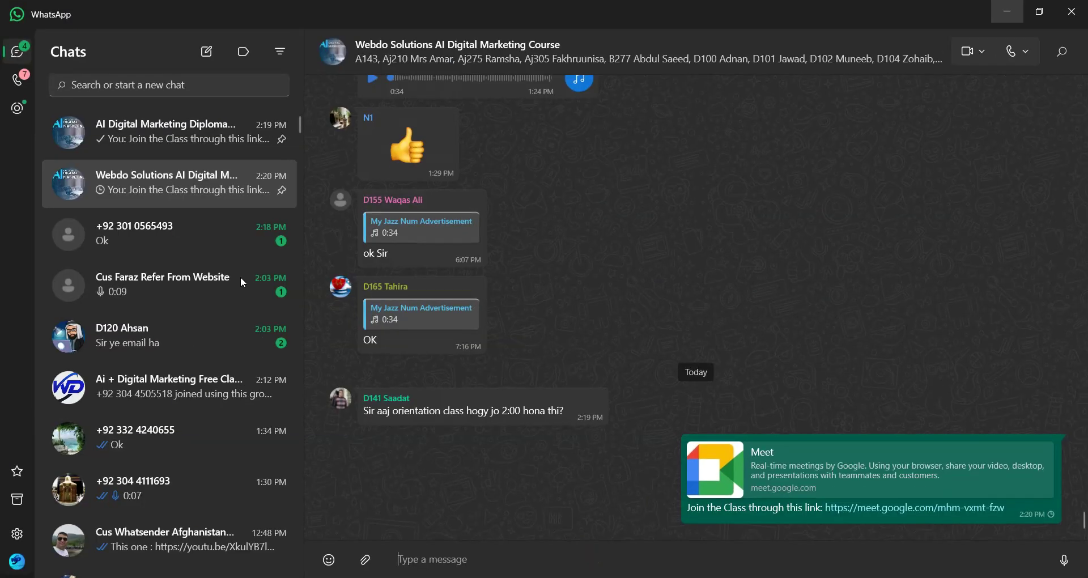
{"action": "scroll", "coordinate": [173, 345], "scroll_direction": "down", "scroll_amount": 3}
{"action": "left_click", "coordinate": [173, 345]}
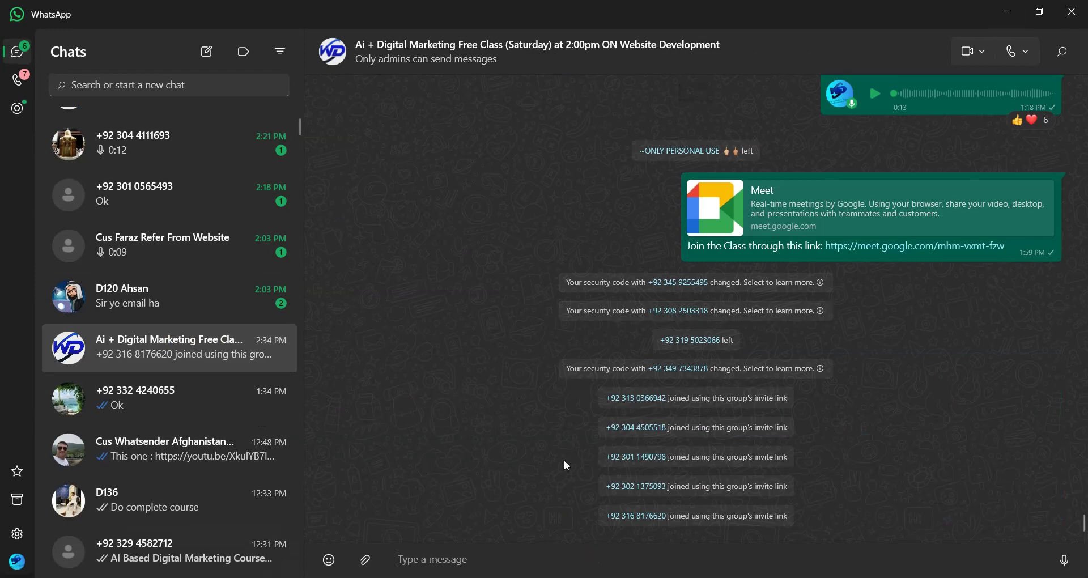
{"action": "scroll", "coordinate": [515, 368], "scroll_direction": "up", "scroll_amount": 10}
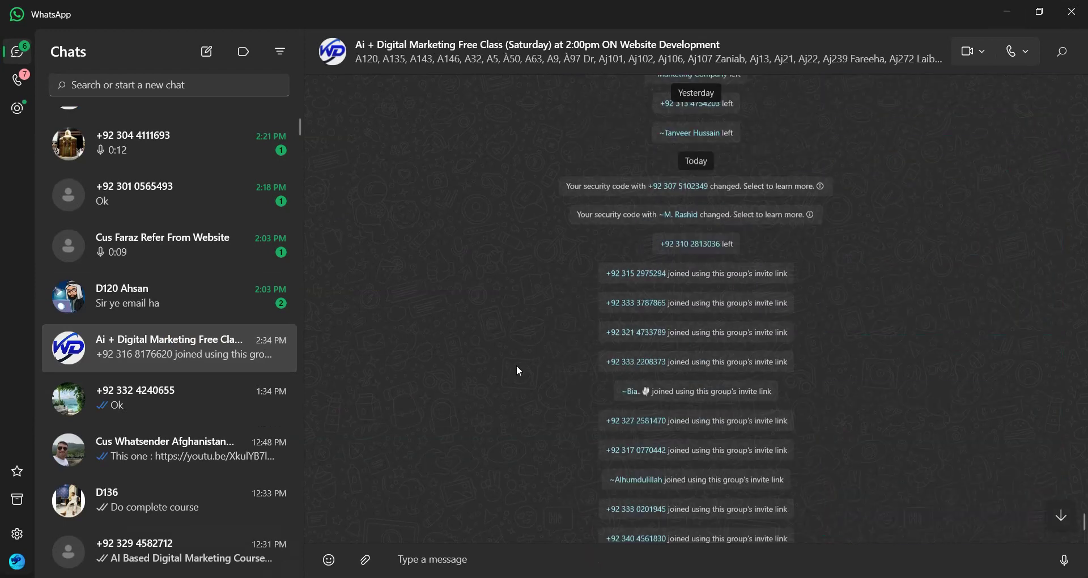
{"action": "scroll", "coordinate": [518, 372], "scroll_direction": "up", "scroll_amount": 5}
{"action": "scroll", "coordinate": [165, 246], "scroll_direction": "up", "scroll_amount": 3}
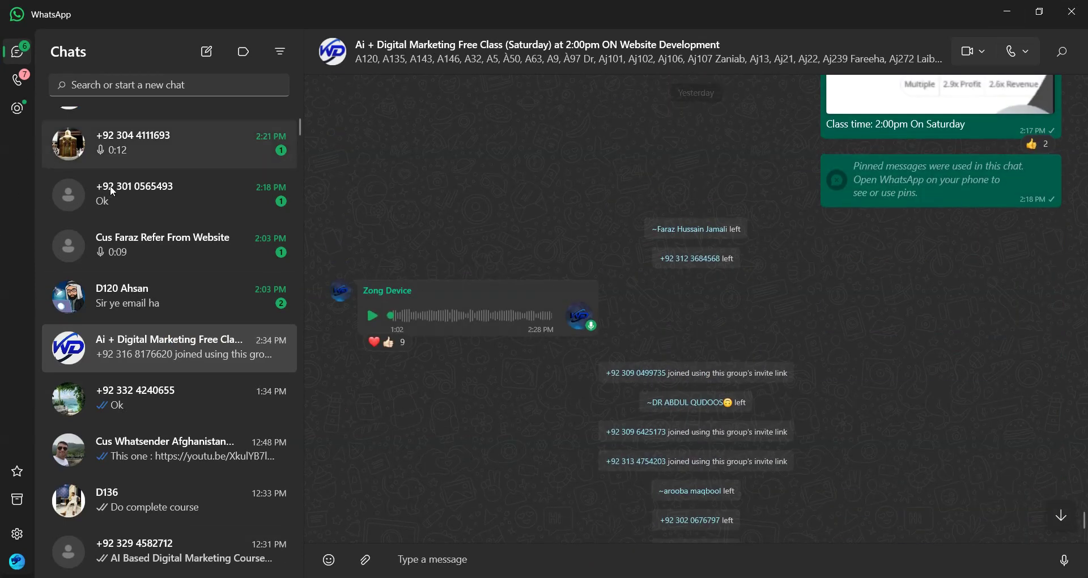
Read through the AI Digital Marketing Diploma group chat and the unread business contact chat.
{"action": "left_click", "coordinate": [151, 142]}
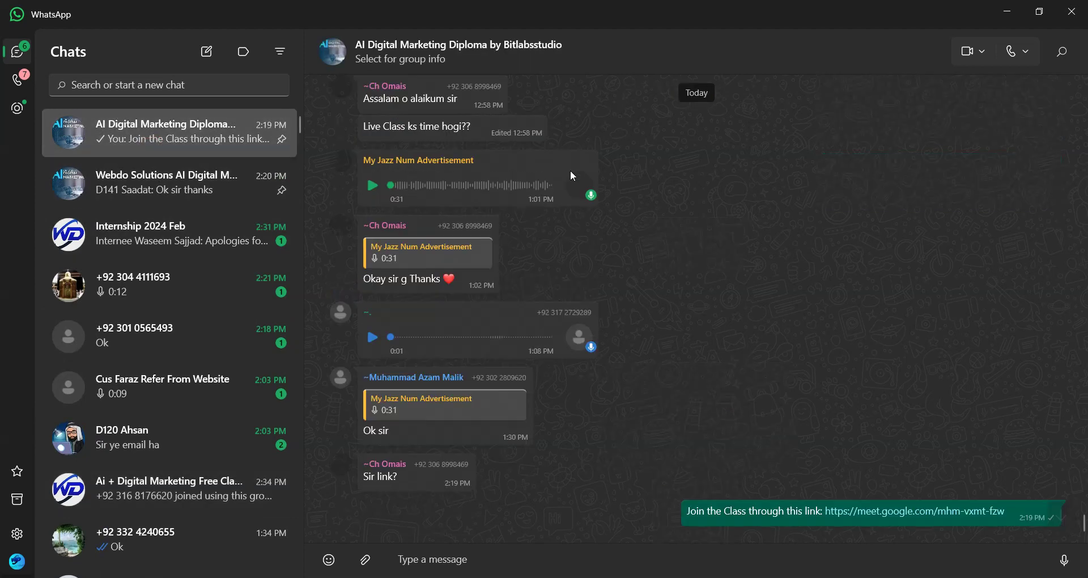
{"action": "scroll", "coordinate": [475, 275], "scroll_direction": "up", "scroll_amount": 10}
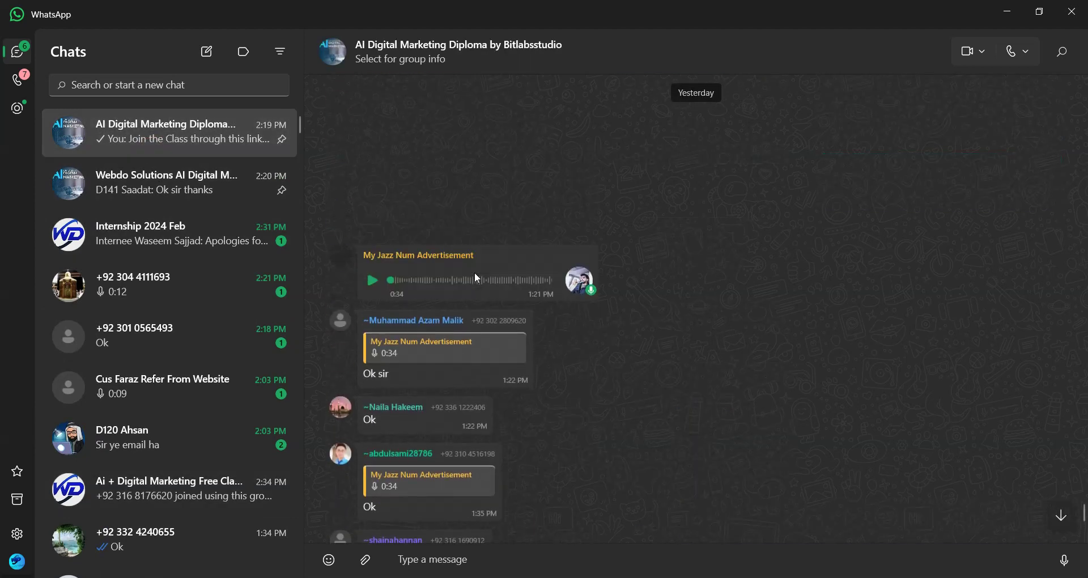
{"action": "scroll", "coordinate": [475, 271], "scroll_direction": "up", "scroll_amount": 5}
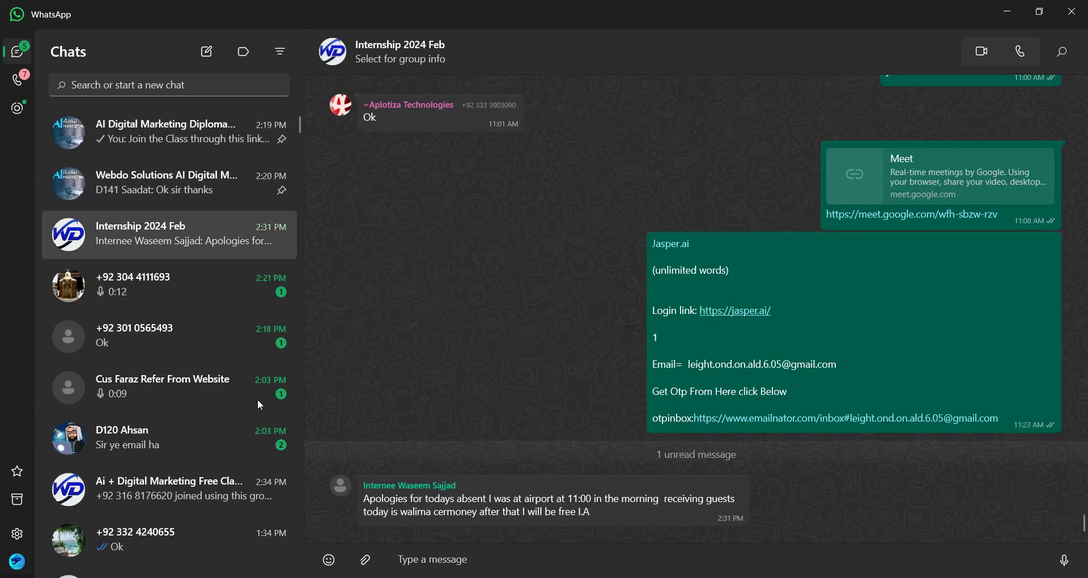
{"action": "scroll", "coordinate": [871, 477], "scroll_direction": "up", "scroll_amount": 10}
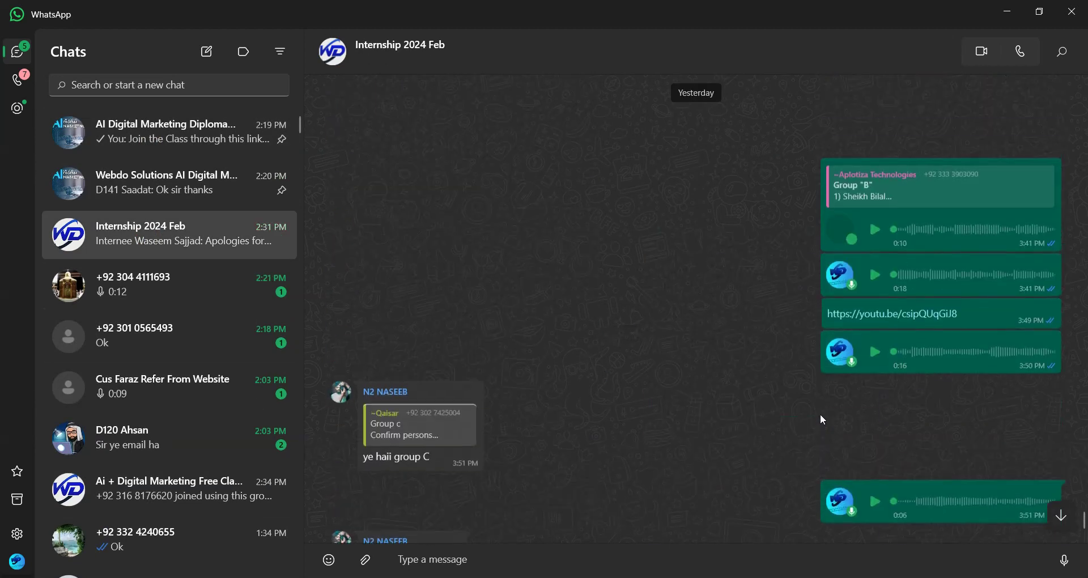
{"action": "scroll", "coordinate": [815, 429], "scroll_direction": "down", "scroll_amount": 15}
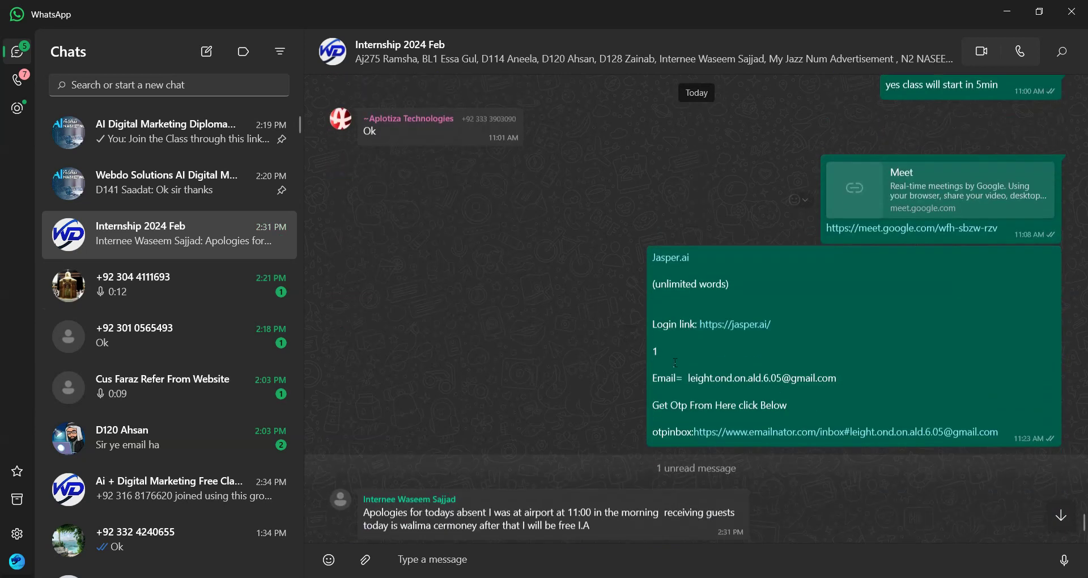
{"action": "scroll", "coordinate": [783, 343], "scroll_direction": "up", "scroll_amount": 15}
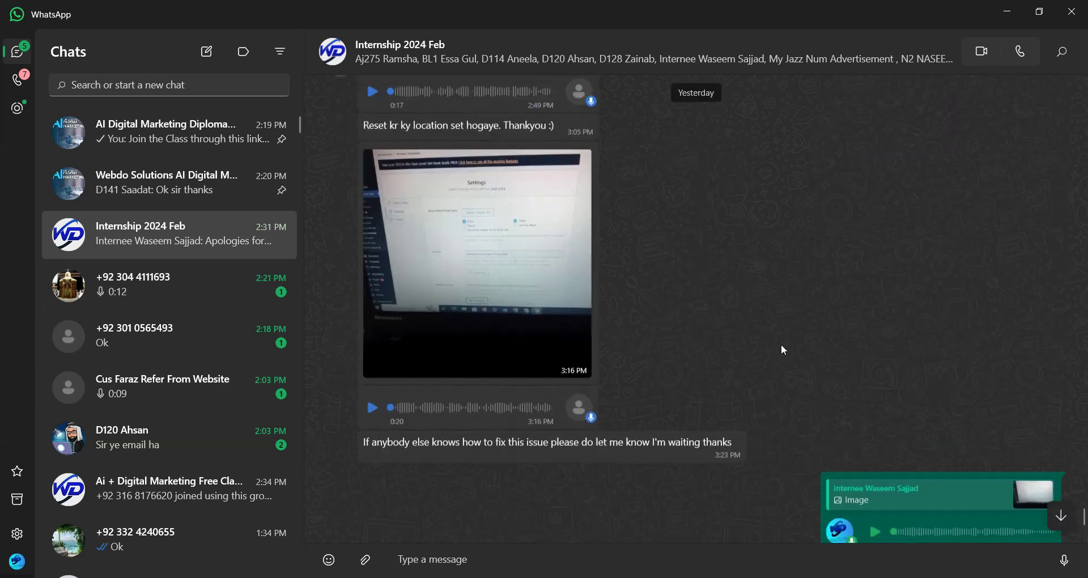
{"action": "scroll", "coordinate": [779, 340], "scroll_direction": "up", "scroll_amount": 15}
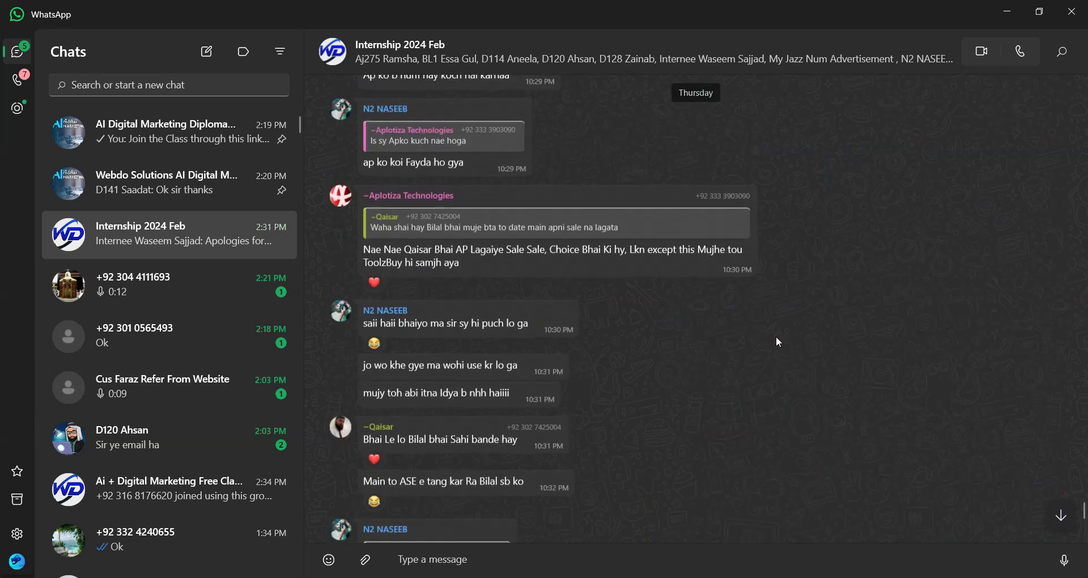
{"action": "scroll", "coordinate": [775, 337], "scroll_direction": "up", "scroll_amount": 10}
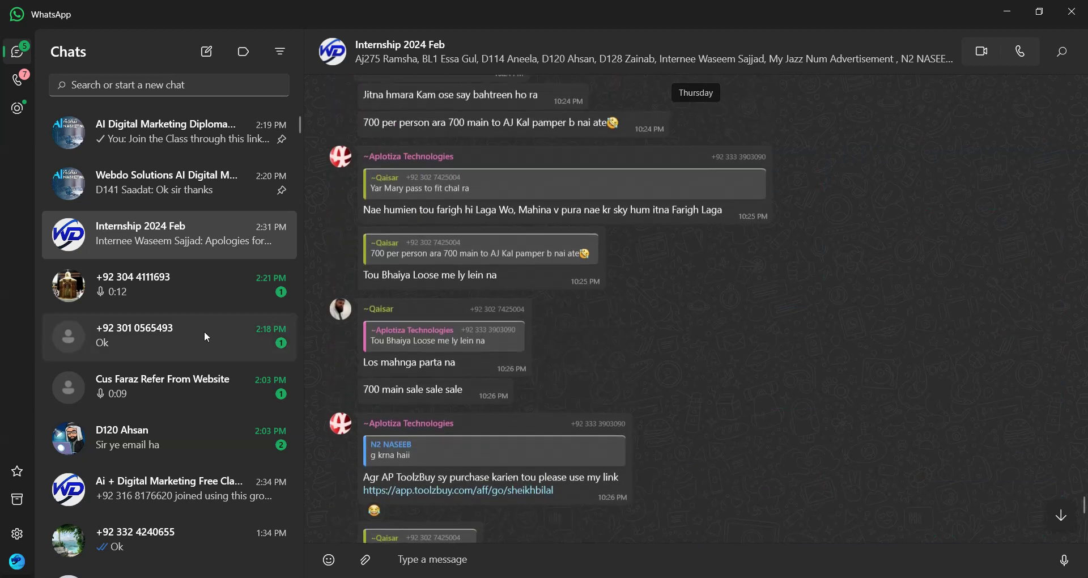
{"action": "left_click", "coordinate": [137, 334]}
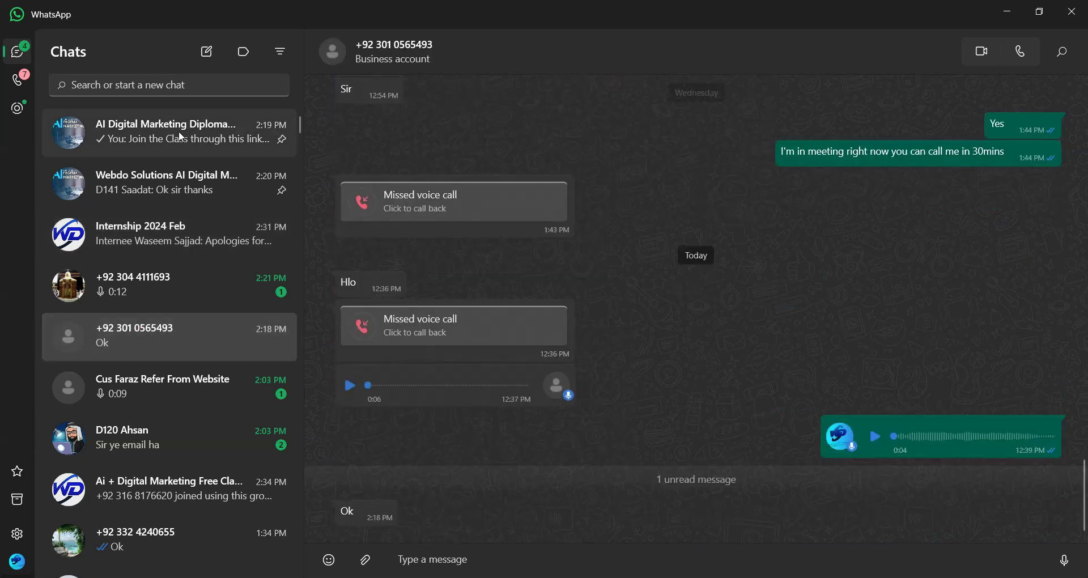
{"action": "left_click", "coordinate": [179, 134]}
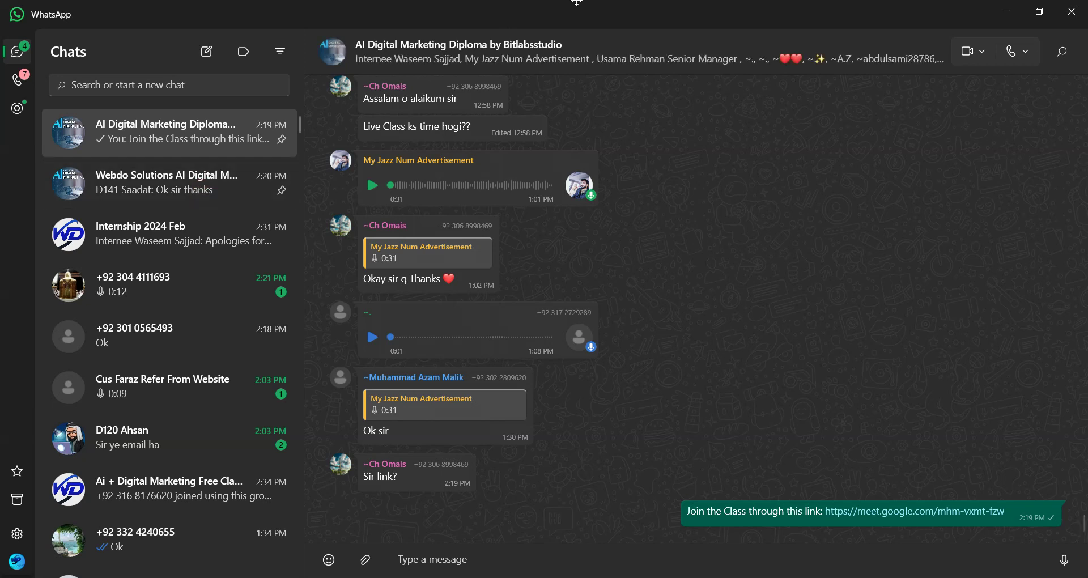
Review the Webdo Solutions AI Digital Marketing Course group's details, then minimize WhatsApp.
{"action": "left_click", "coordinate": [209, 183]}
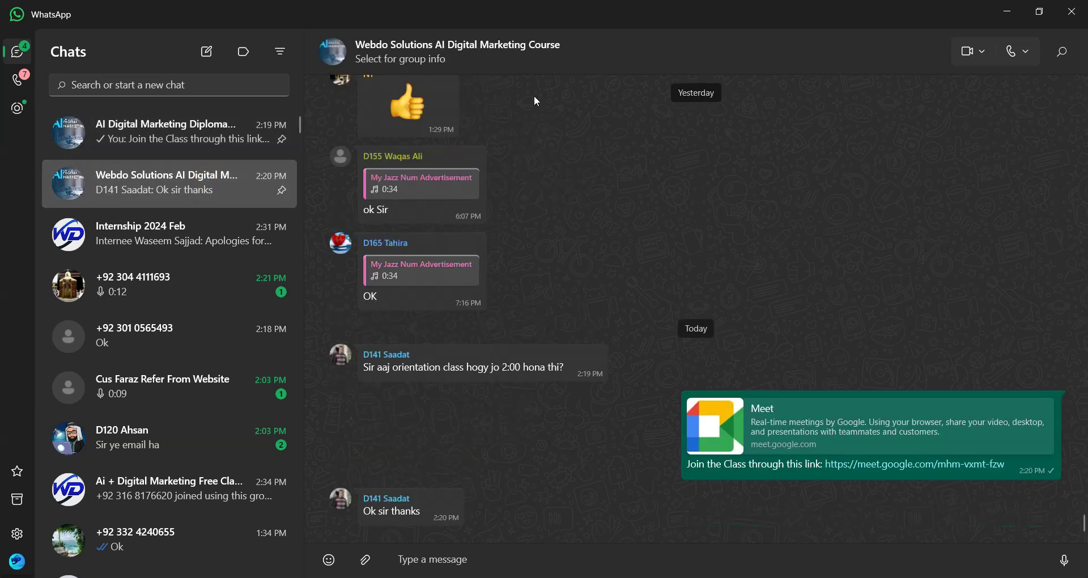
{"action": "left_click", "coordinate": [538, 46]}
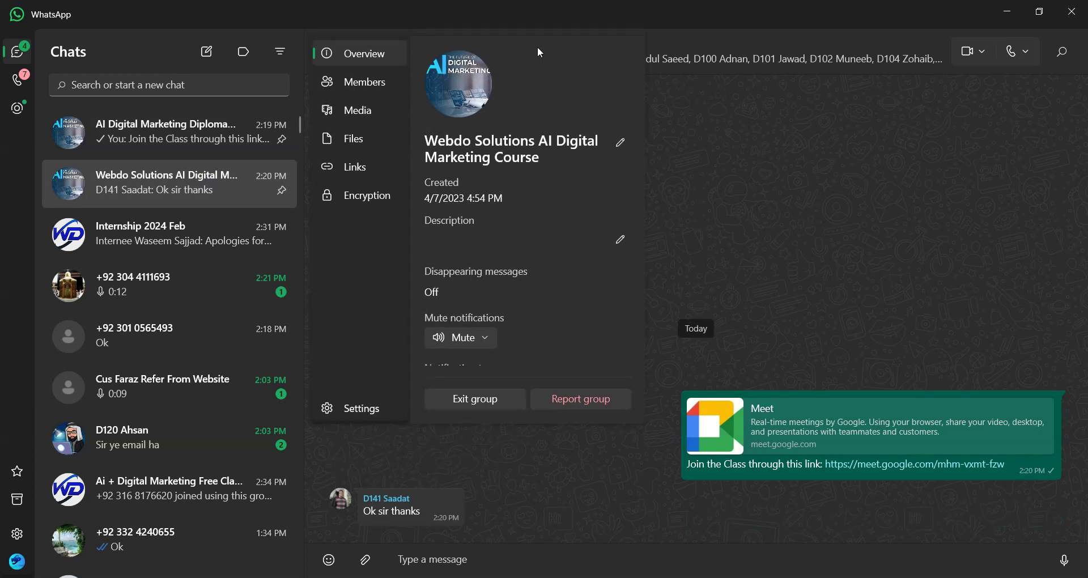
{"action": "scroll", "coordinate": [570, 155], "scroll_direction": "down", "scroll_amount": 1}
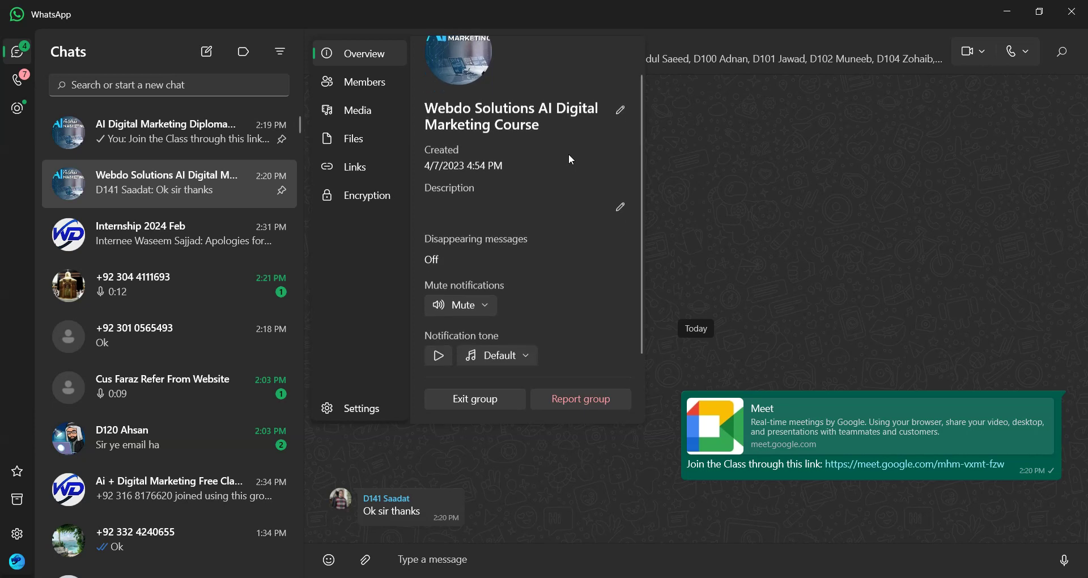
{"action": "left_click", "coordinate": [726, 181]}
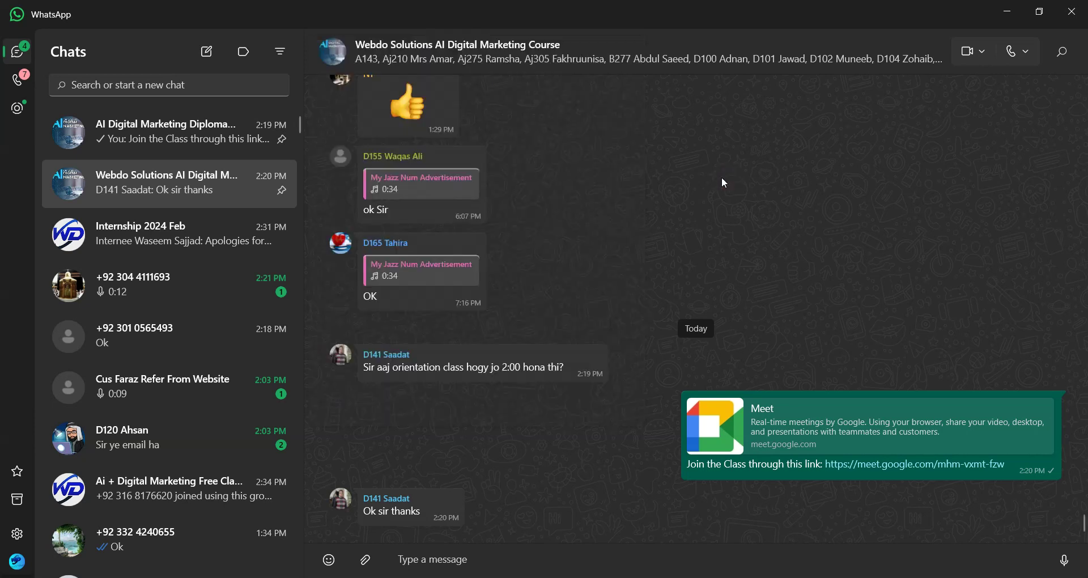
{"action": "left_click", "coordinate": [1004, 11]}
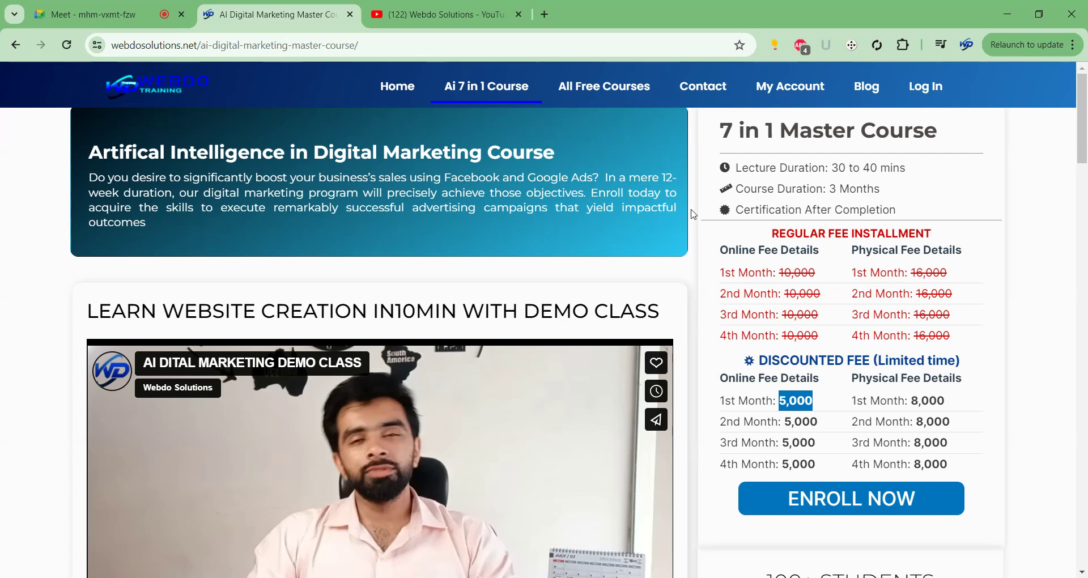
Scroll through the seven-module course outline and return to the Google Meet class tab.
{"action": "scroll", "coordinate": [694, 214], "scroll_direction": "down", "scroll_amount": 8}
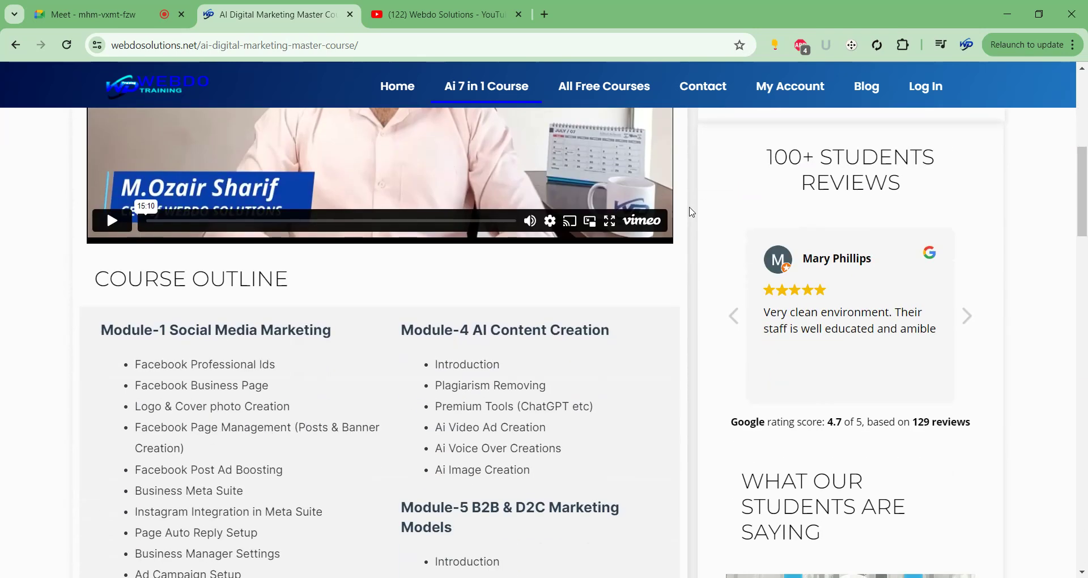
{"action": "scroll", "coordinate": [693, 212], "scroll_direction": "down", "scroll_amount": 20}
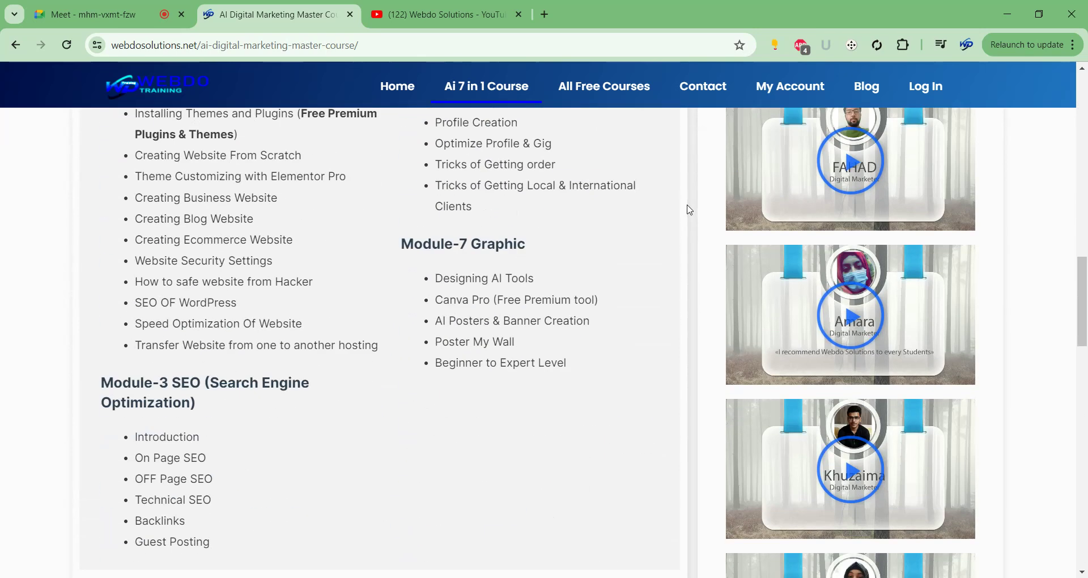
{"action": "scroll", "coordinate": [689, 210], "scroll_direction": "down", "scroll_amount": 11}
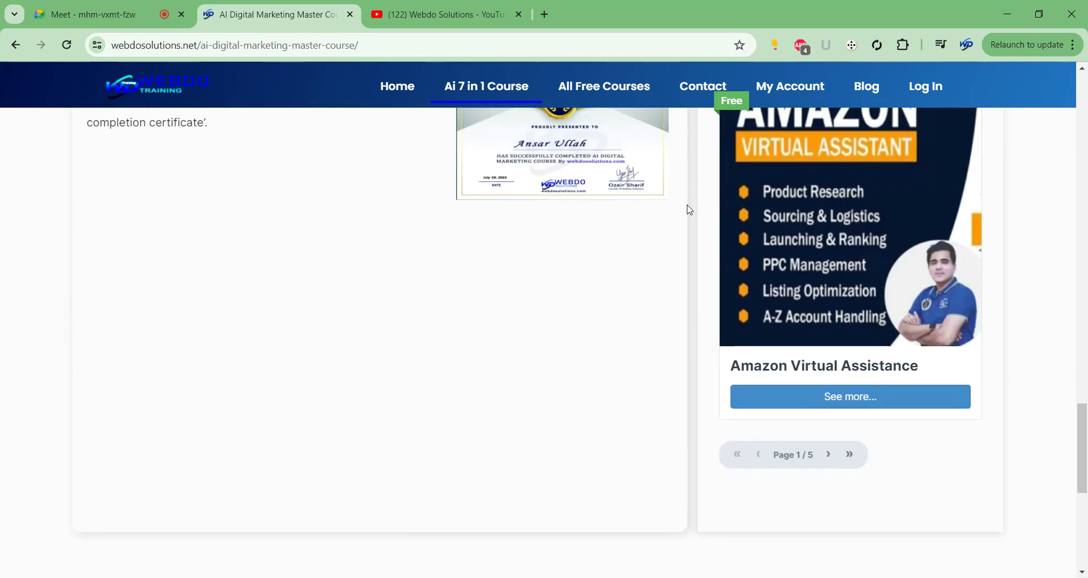
{"action": "scroll", "coordinate": [691, 204], "scroll_direction": "up", "scroll_amount": 20}
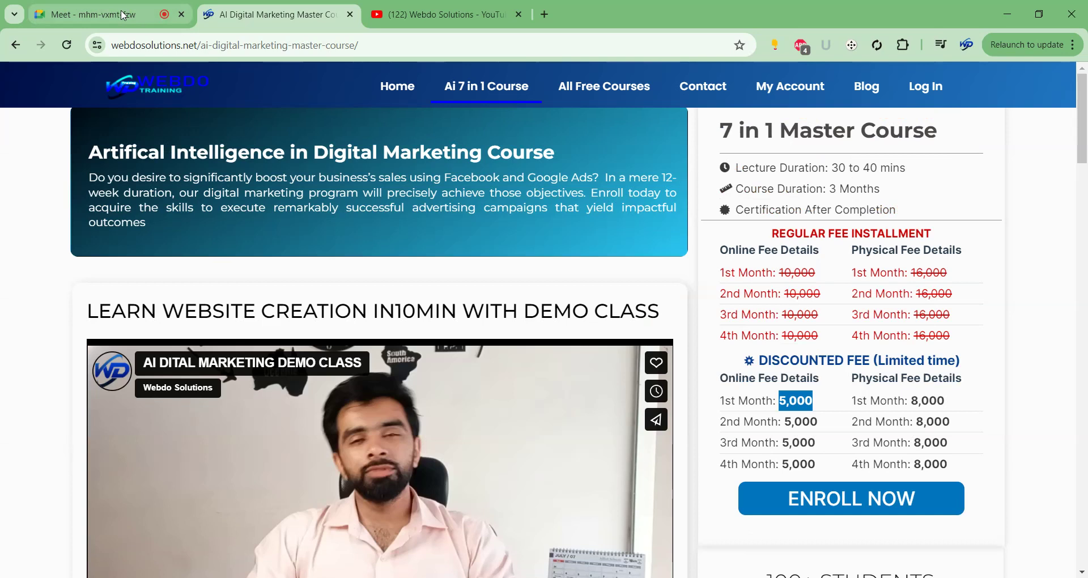
{"action": "left_click", "coordinate": [125, 16]}
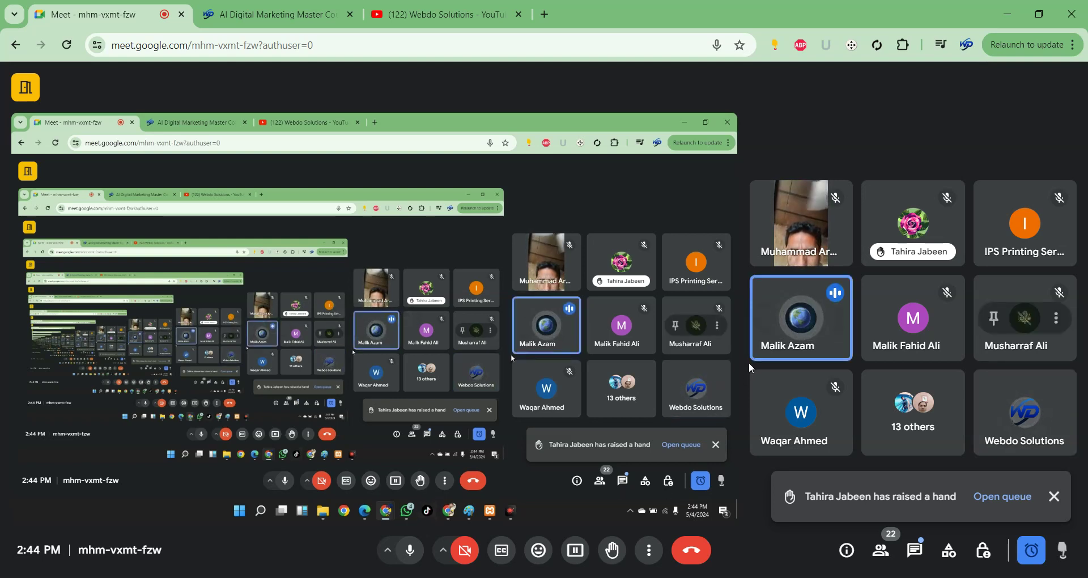
Mute your microphone in the Meet class call.
{"action": "left_click", "coordinate": [403, 551]}
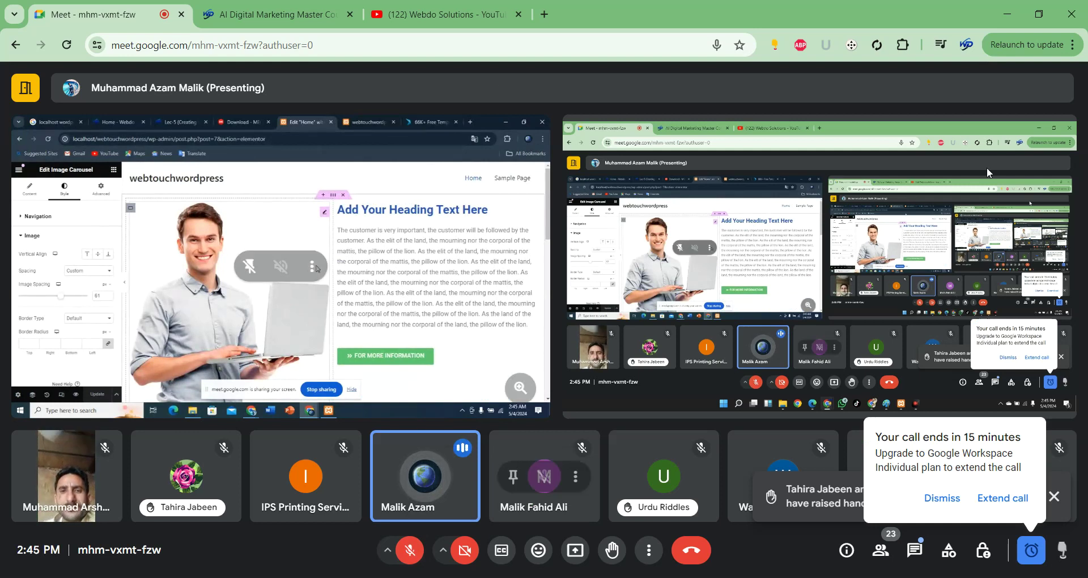
Dismiss the 15-minute warning, unmute your microphone, and dismiss the raised-hands notification.
{"action": "left_click", "coordinate": [941, 498]}
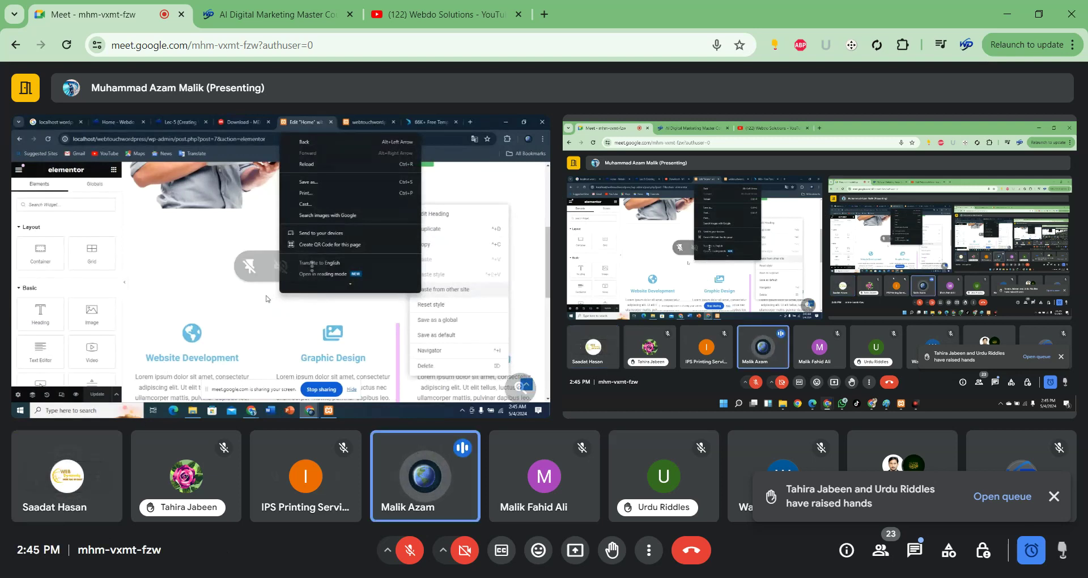
{"action": "left_click", "coordinate": [410, 550]}
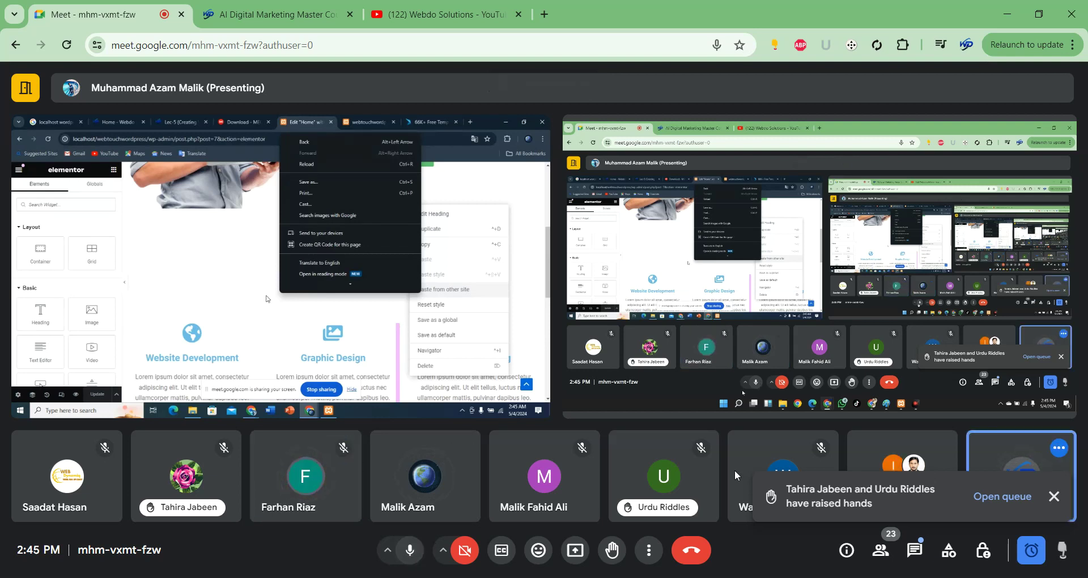
{"action": "left_click", "coordinate": [1054, 498]}
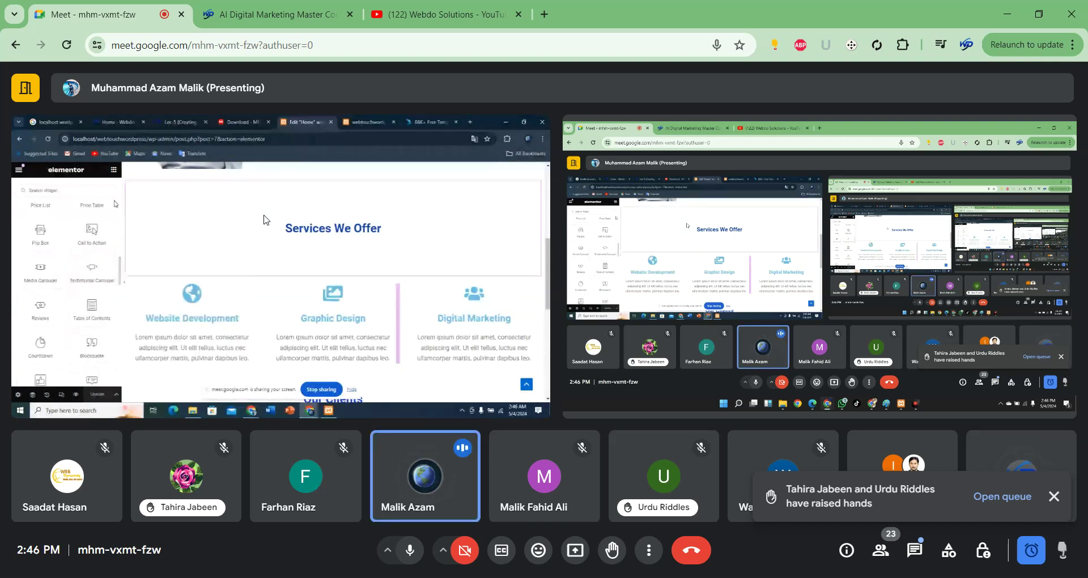
{"action": "mouse_move", "coordinate": [651, 576]}
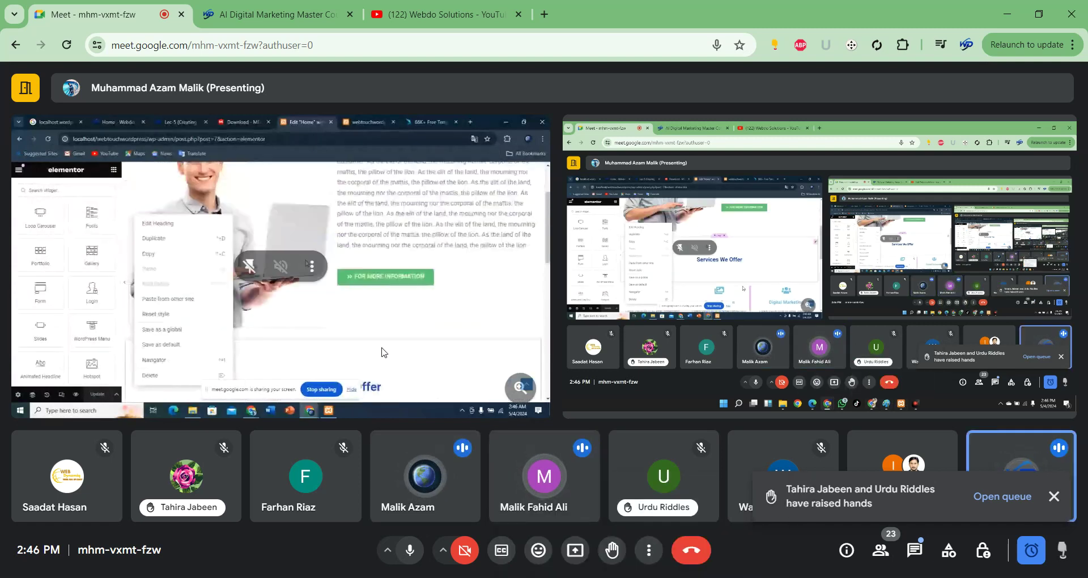
{"action": "mouse_move", "coordinate": [563, 577]}
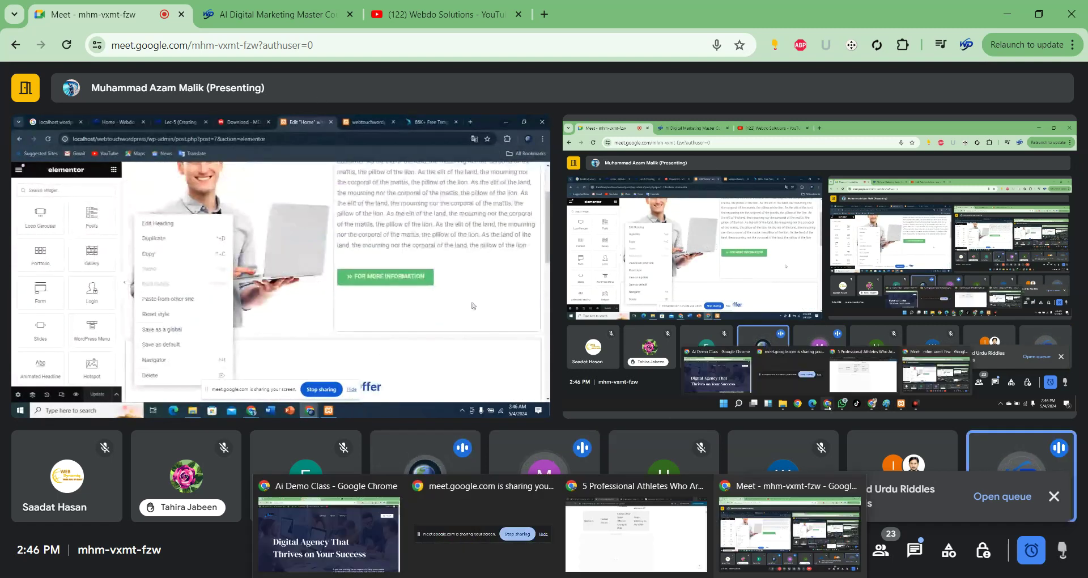
{"action": "left_click", "coordinate": [318, 522]}
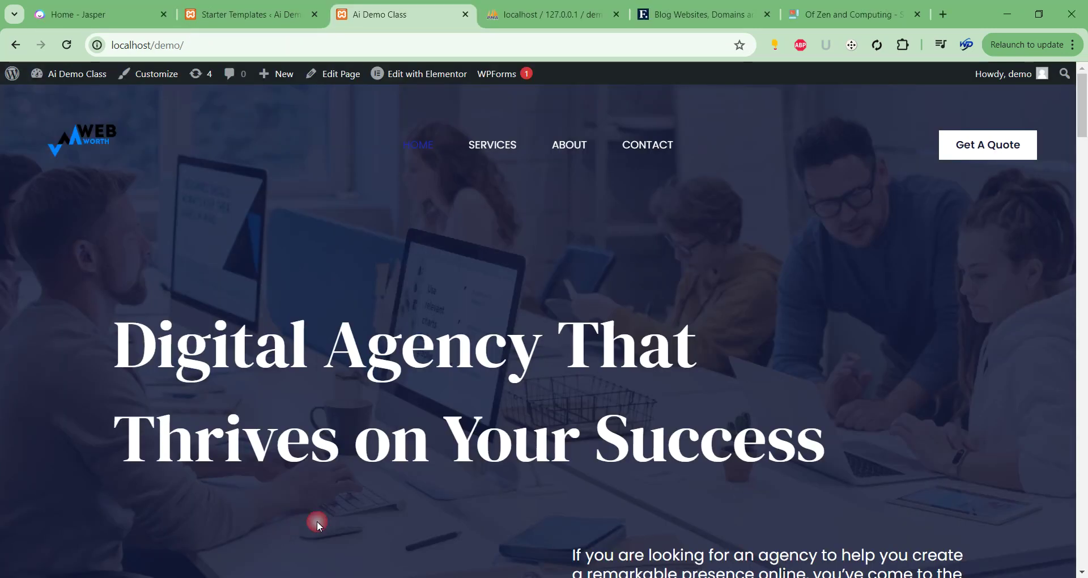
{"action": "scroll", "coordinate": [318, 521], "scroll_direction": "down", "scroll_amount": 12}
{"action": "scroll", "coordinate": [735, 296], "scroll_direction": "down", "scroll_amount": 11}
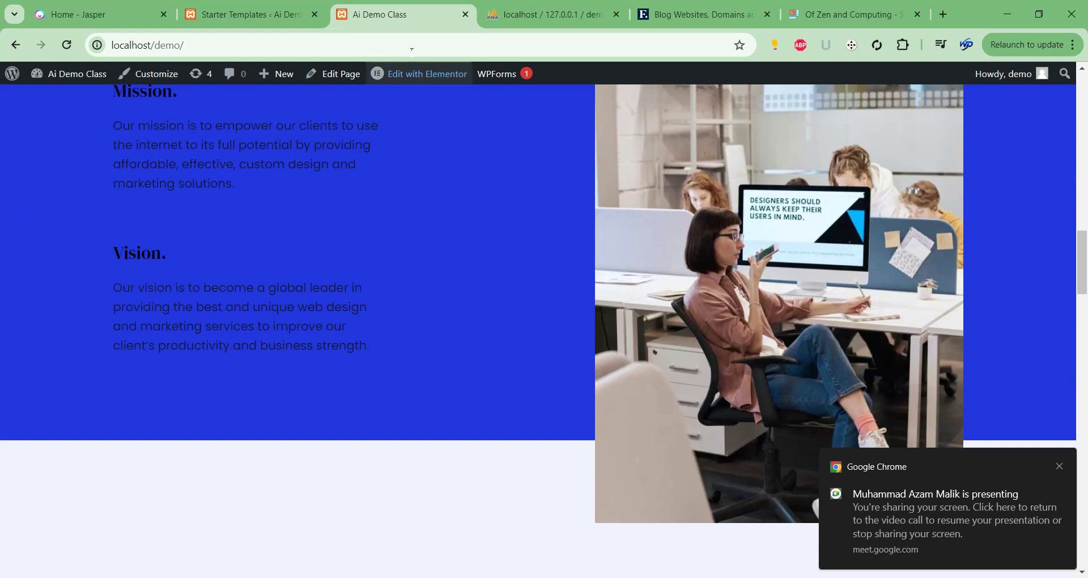
{"action": "left_click", "coordinate": [1019, 10]}
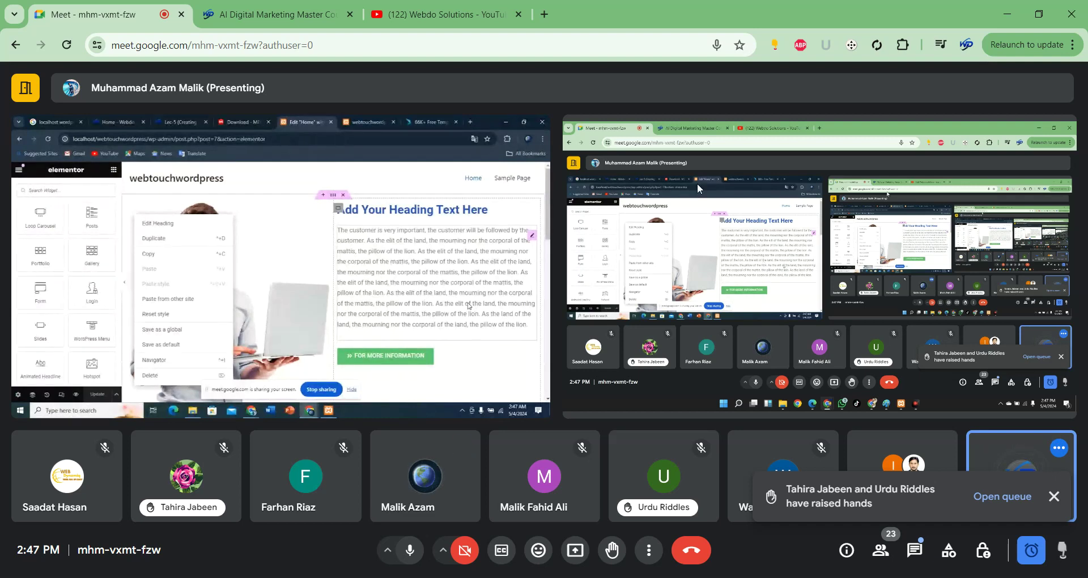
Close the raised-hands notification and open the in-call messages panel.
{"action": "left_click", "coordinate": [1054, 503]}
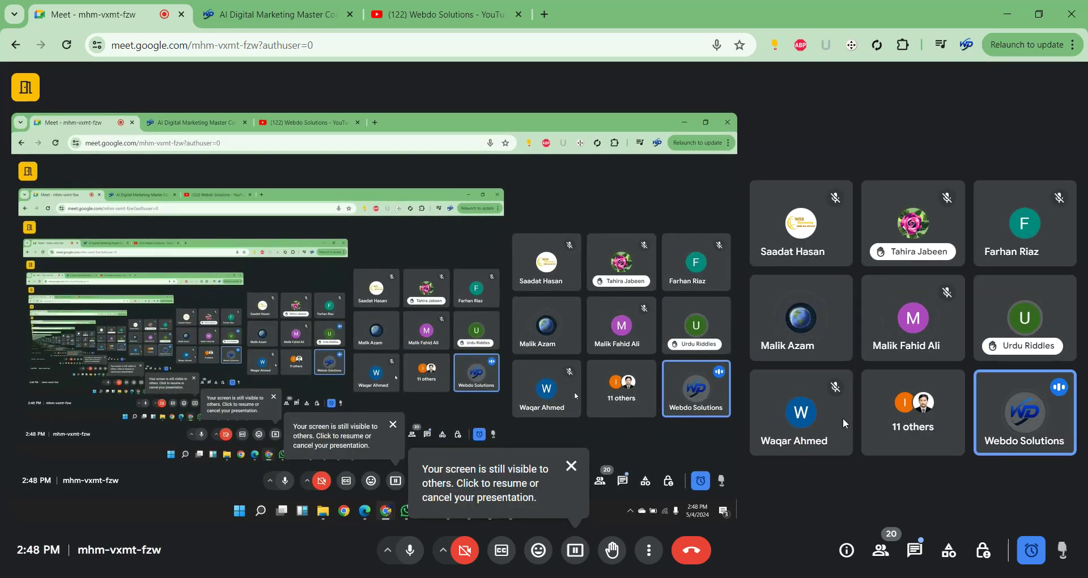
{"action": "left_click", "coordinate": [915, 550]}
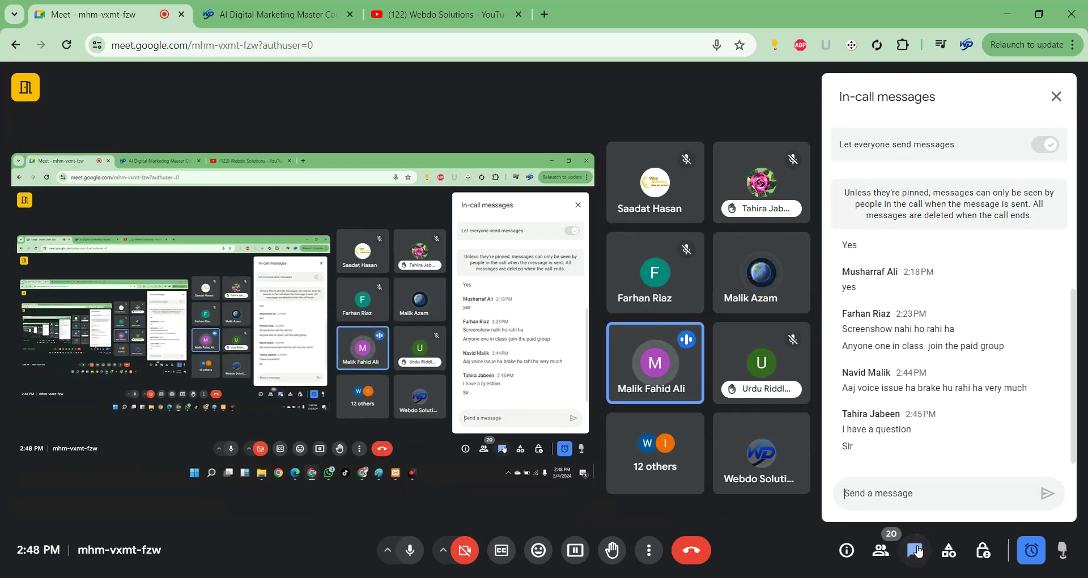
Mute a participant's microphone and close the in-call messages panel.
{"action": "left_click", "coordinate": [672, 364]}
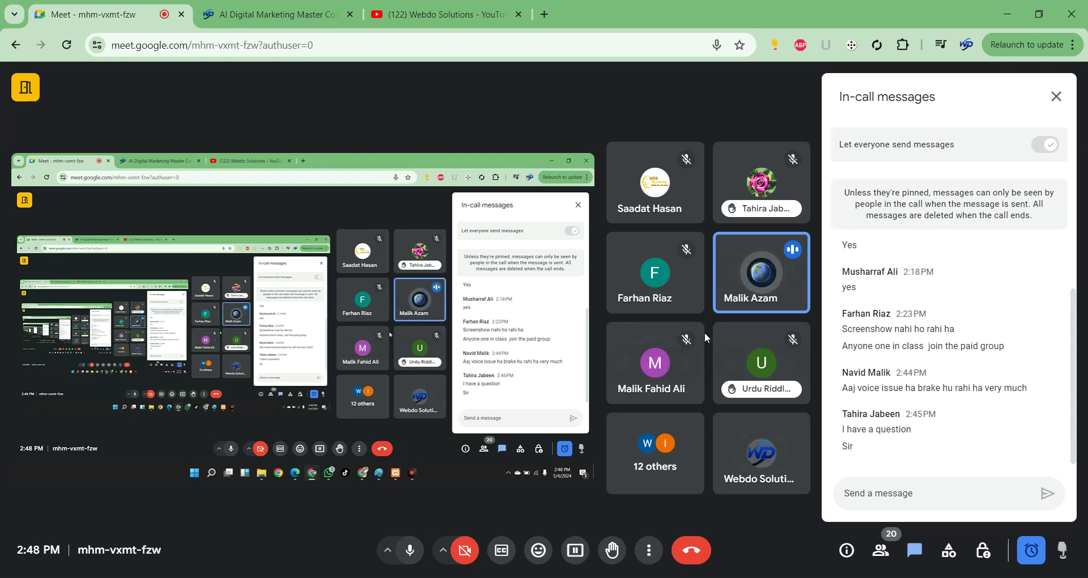
{"action": "mouse_move", "coordinate": [701, 328]}
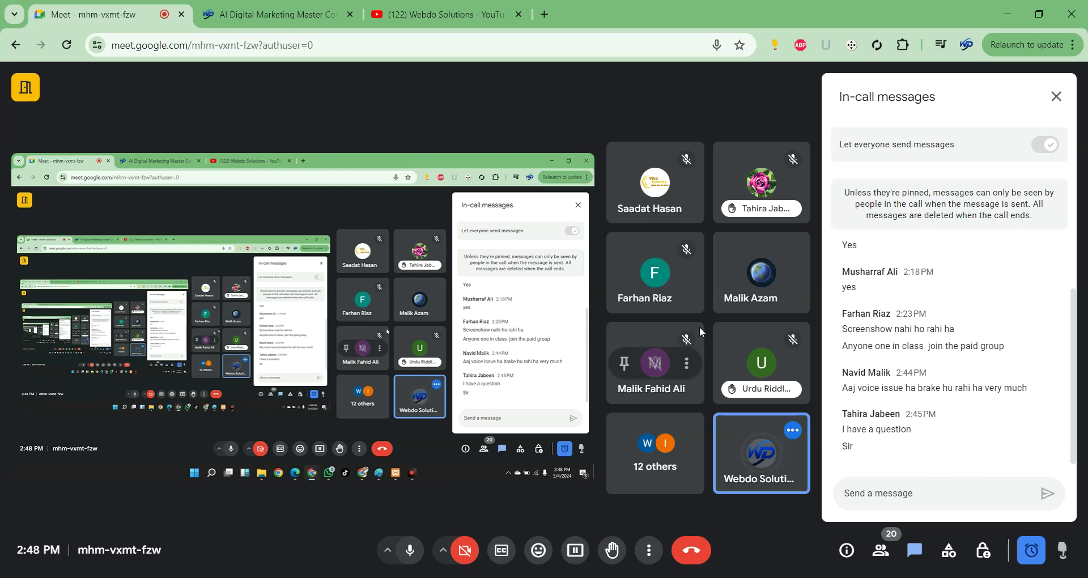
{"action": "scroll", "coordinate": [981, 359], "scroll_direction": "up", "scroll_amount": 1}
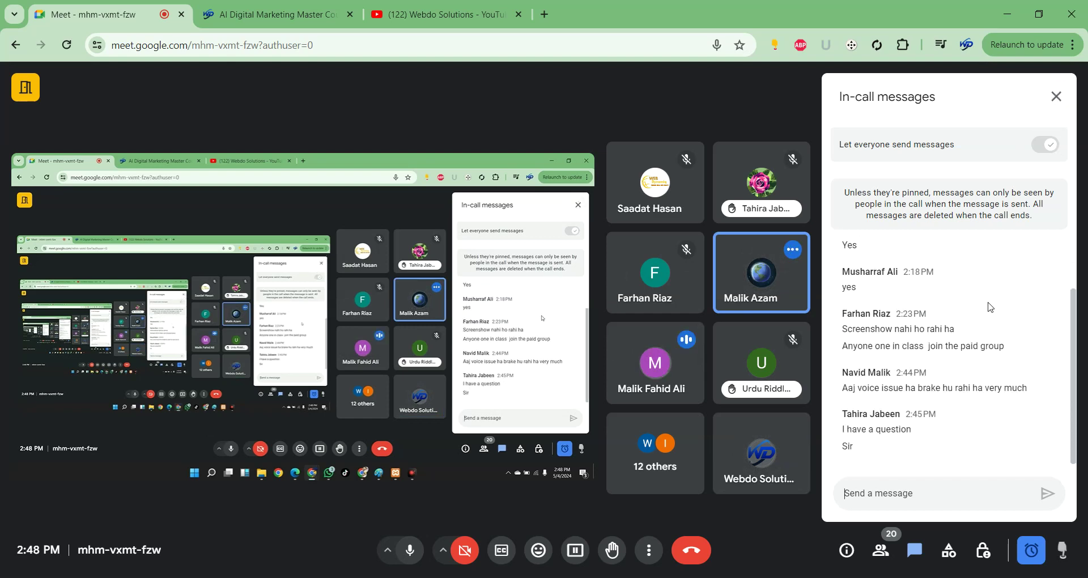
{"action": "left_click", "coordinate": [1056, 96]}
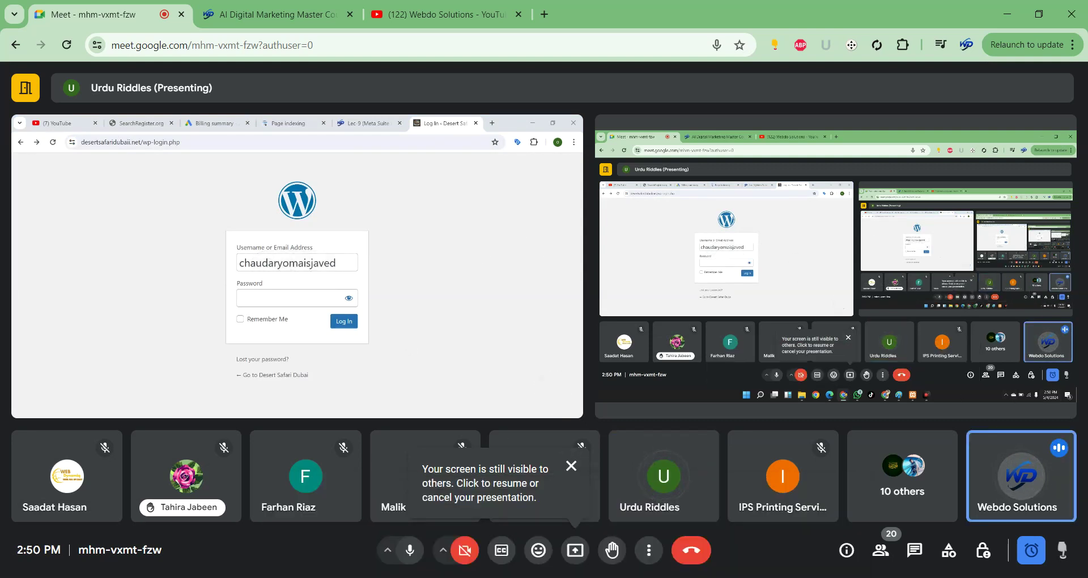
Close the 'Your screen is still visible to others' reminder over the shared WordPress login page.
{"action": "left_click", "coordinate": [572, 466]}
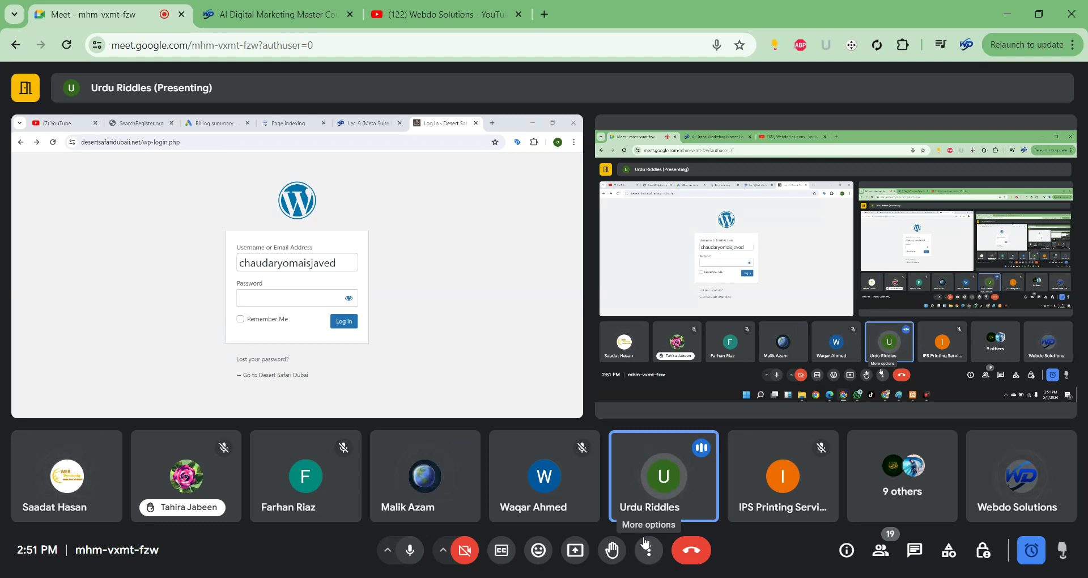
{"action": "mouse_move", "coordinate": [445, 392]}
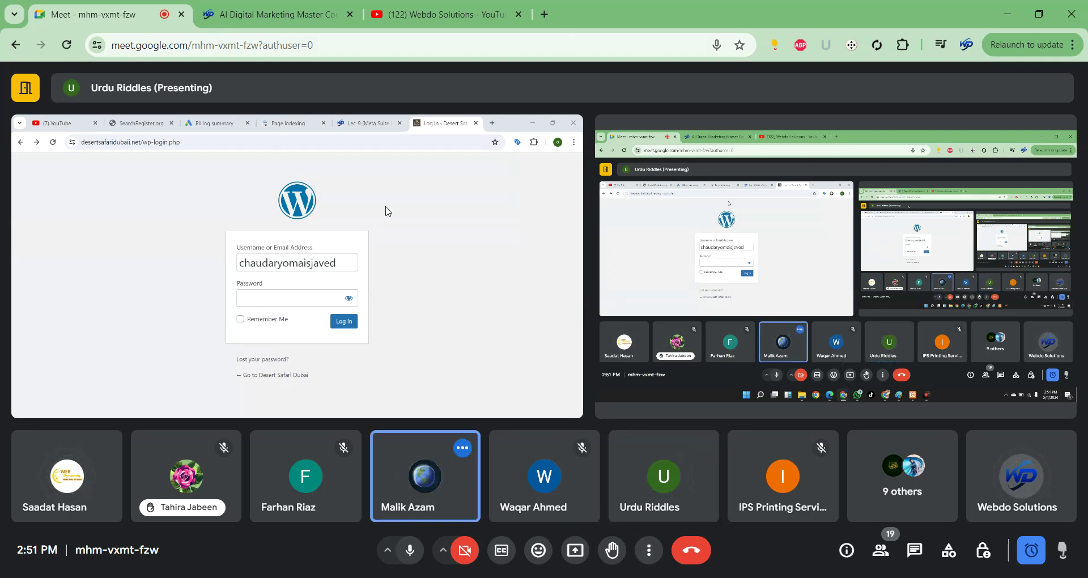
Close the extra blank New Tab and return to the Meet call tab.
{"action": "left_click", "coordinate": [544, 15]}
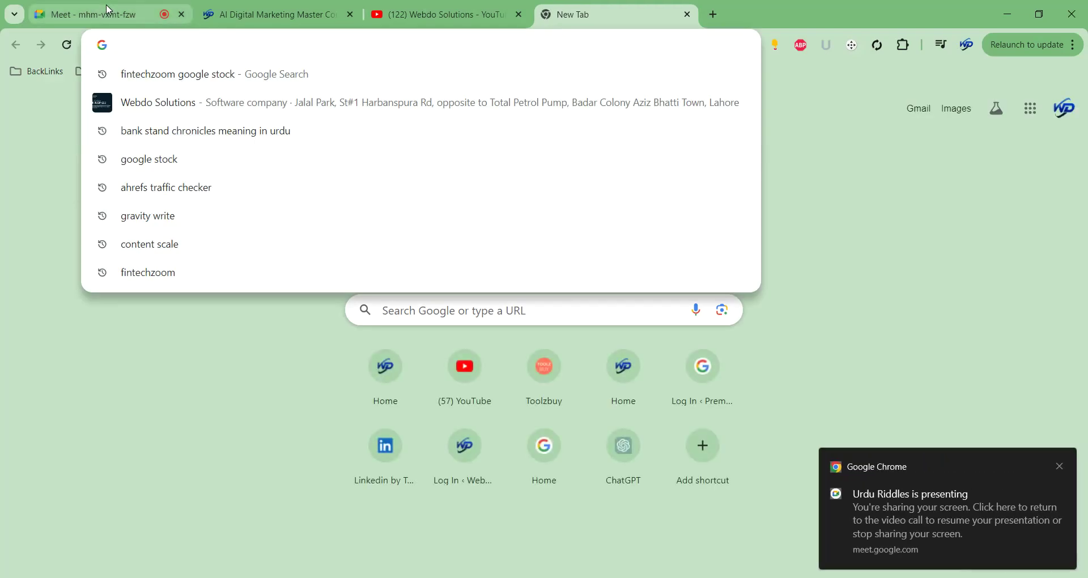
{"action": "left_click", "coordinate": [107, 12]}
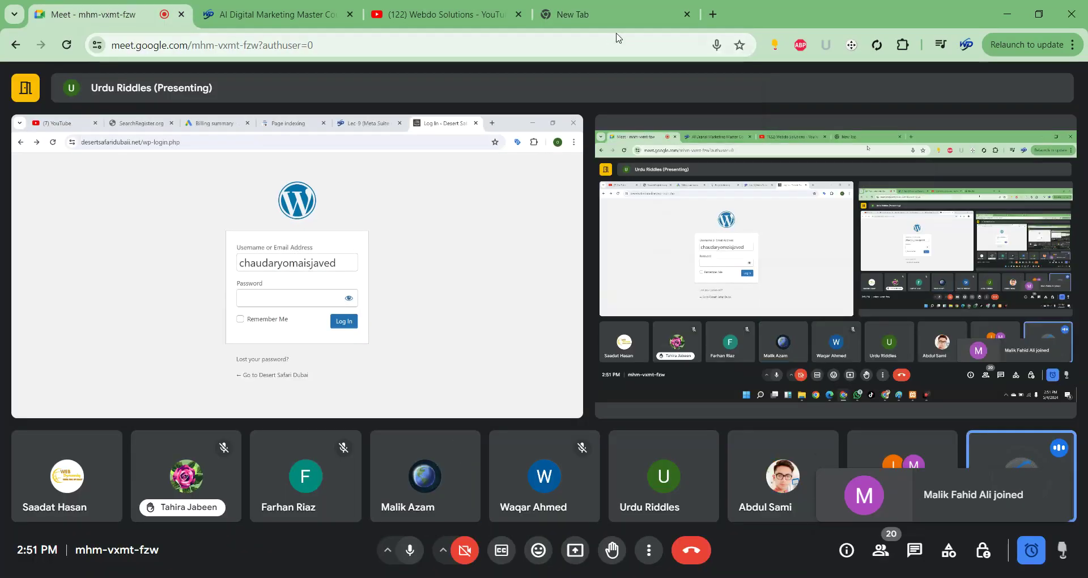
{"action": "mouse_move", "coordinate": [660, 23]}
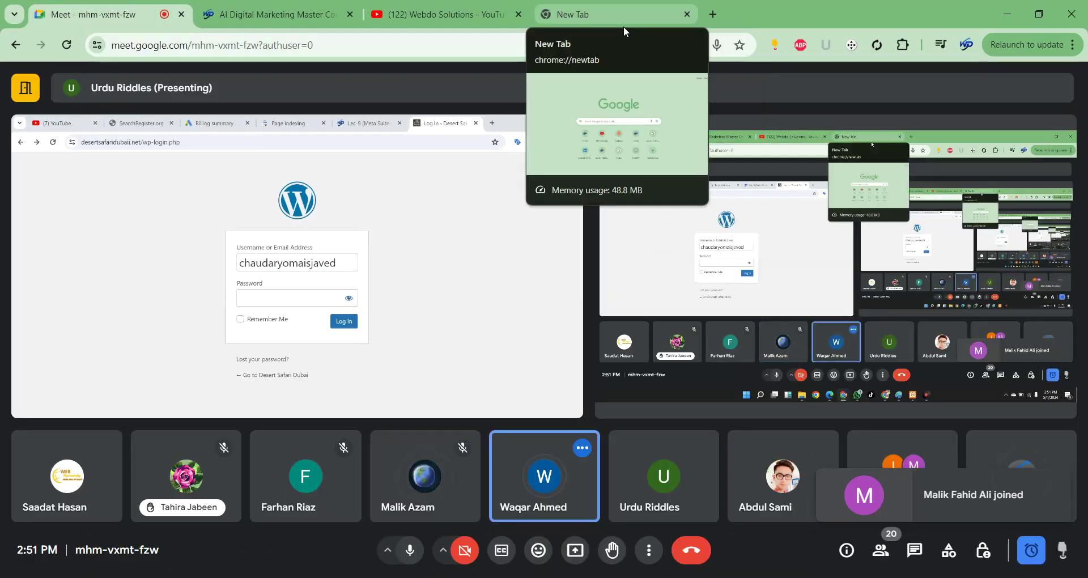
{"action": "left_click", "coordinate": [687, 14]}
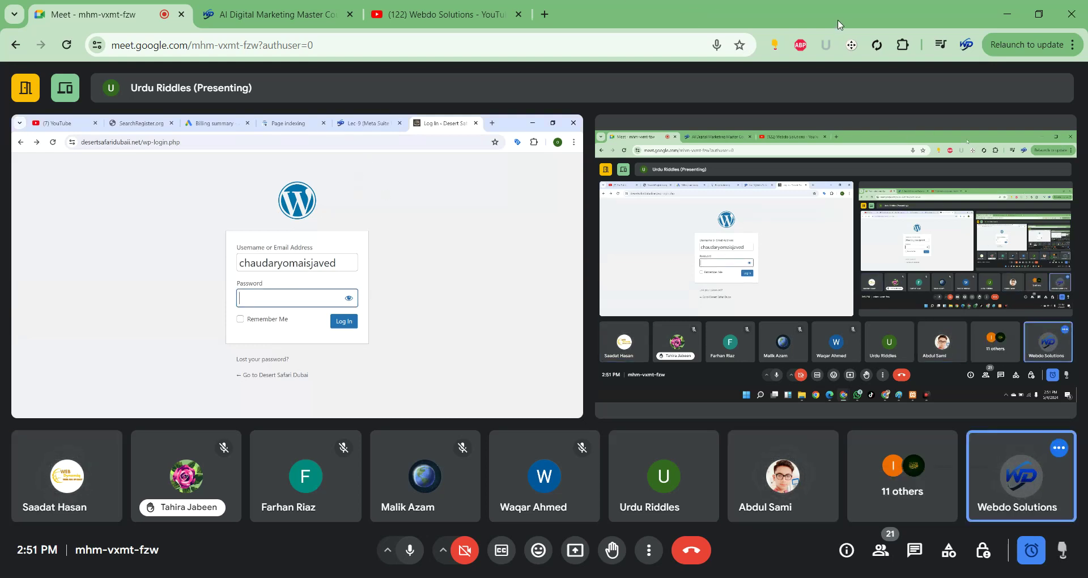
Switch to the other Chrome profile's window showing the Hostinger login-code email in Gmail.
{"action": "left_click", "coordinate": [903, 45]}
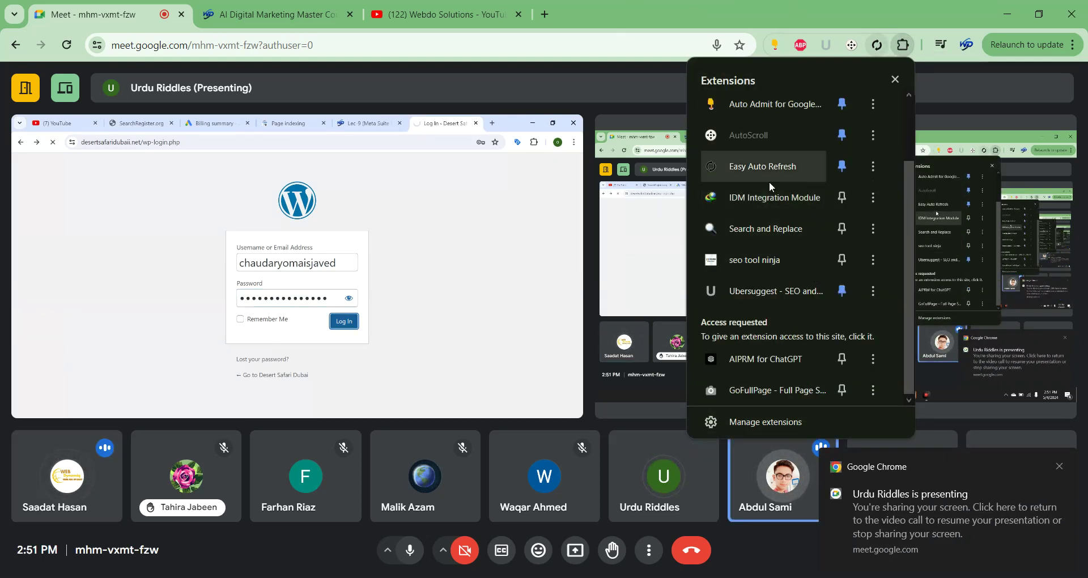
{"action": "left_click", "coordinate": [822, 539]}
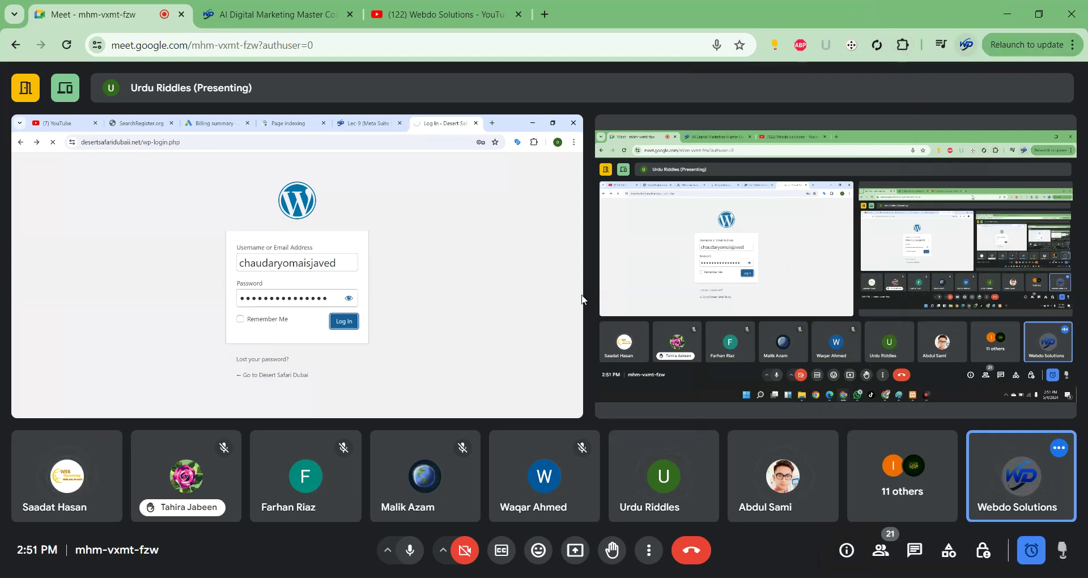
{"action": "left_click", "coordinate": [966, 44]}
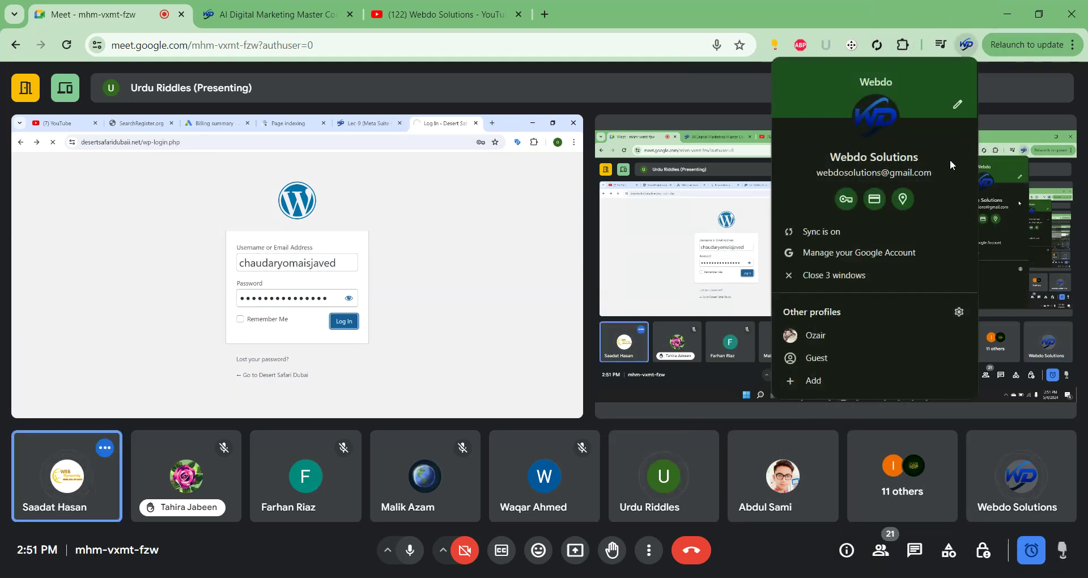
{"action": "left_click", "coordinate": [851, 340]}
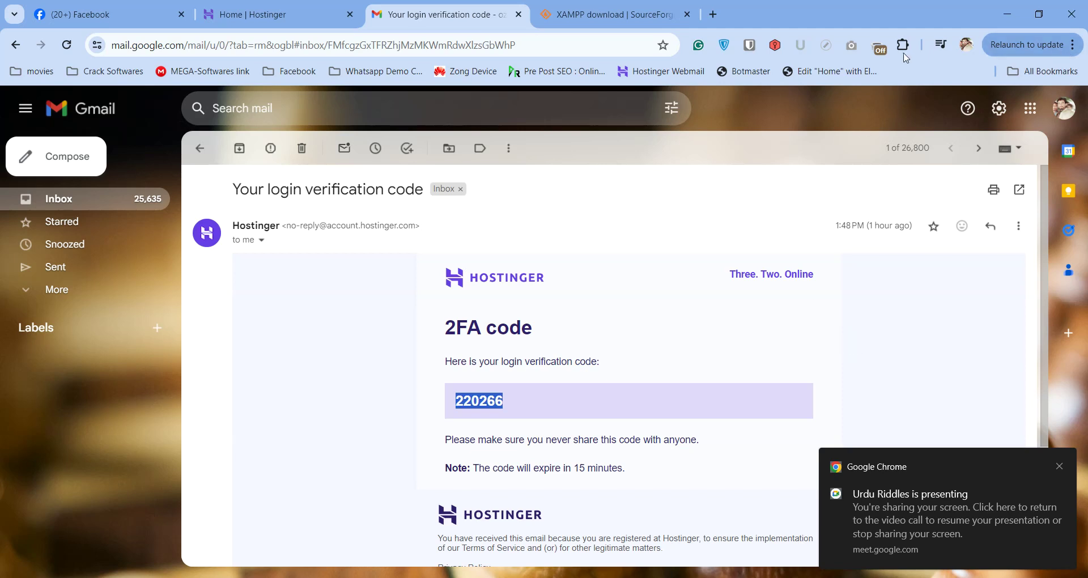
View the TunnelBear VPN extension's Manage extension page, then minimize the window to return to Meet.
{"action": "left_click", "coordinate": [713, 14]}
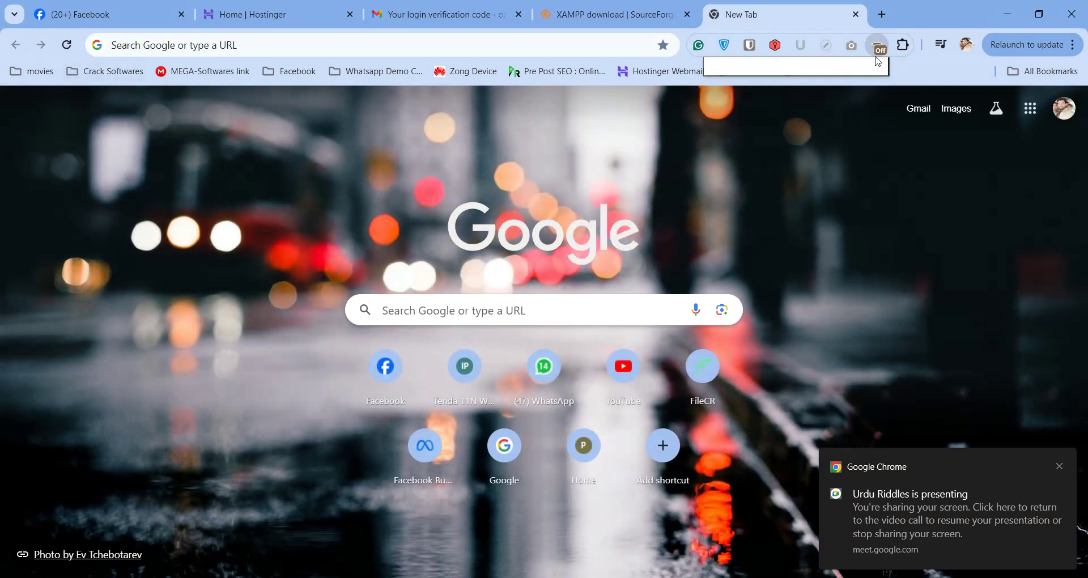
{"action": "left_click", "coordinate": [881, 48]}
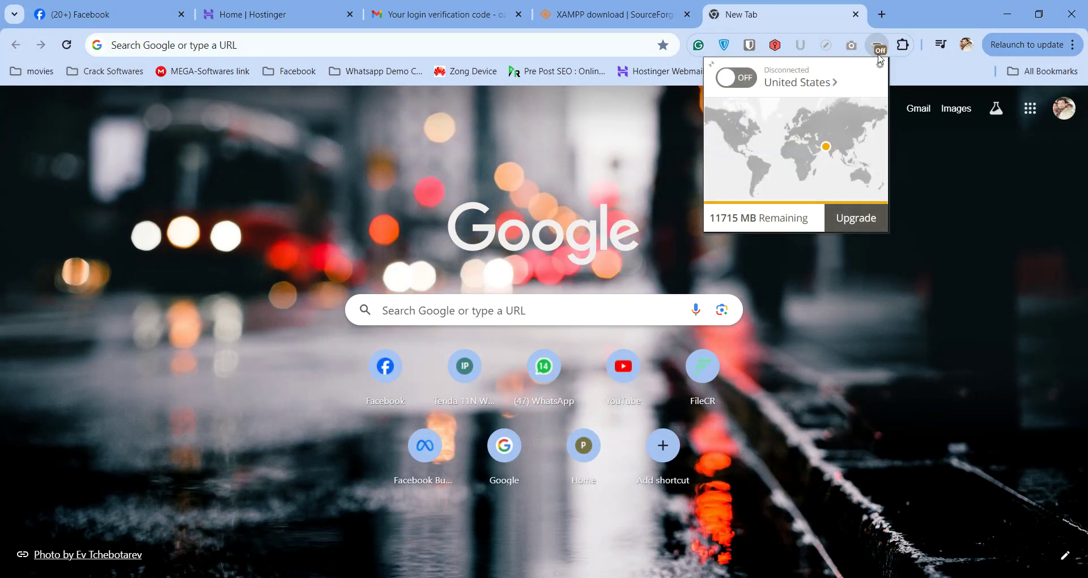
{"action": "right_click", "coordinate": [879, 54]}
{"action": "left_click", "coordinate": [903, 190]}
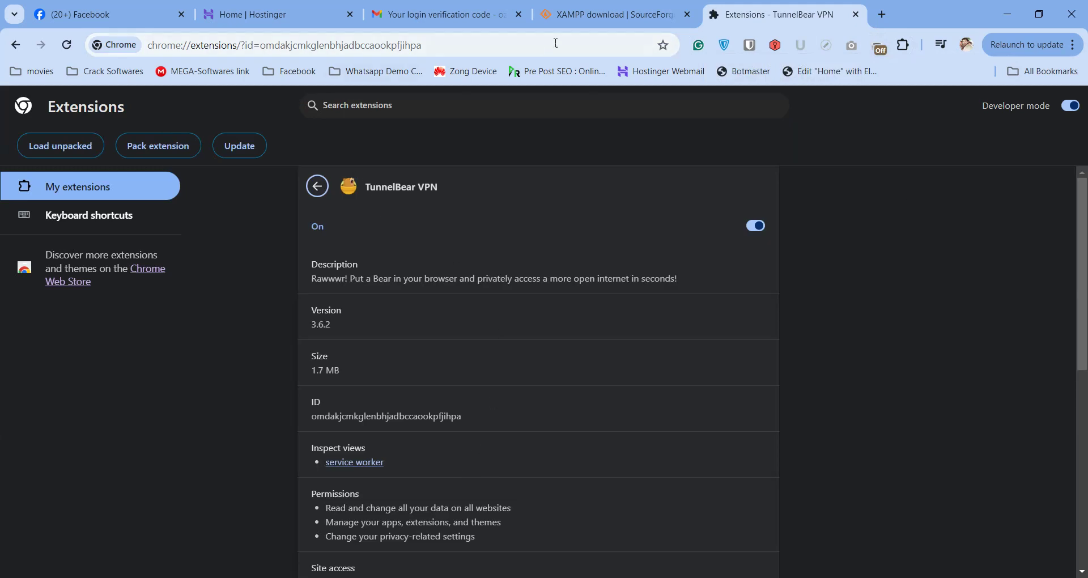
{"action": "left_click", "coordinate": [1005, 16]}
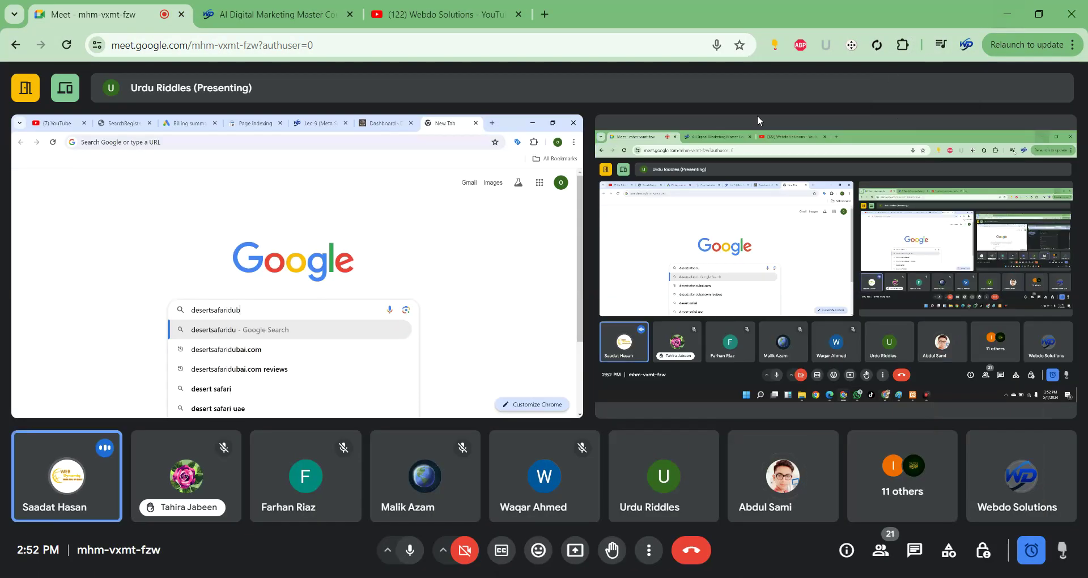